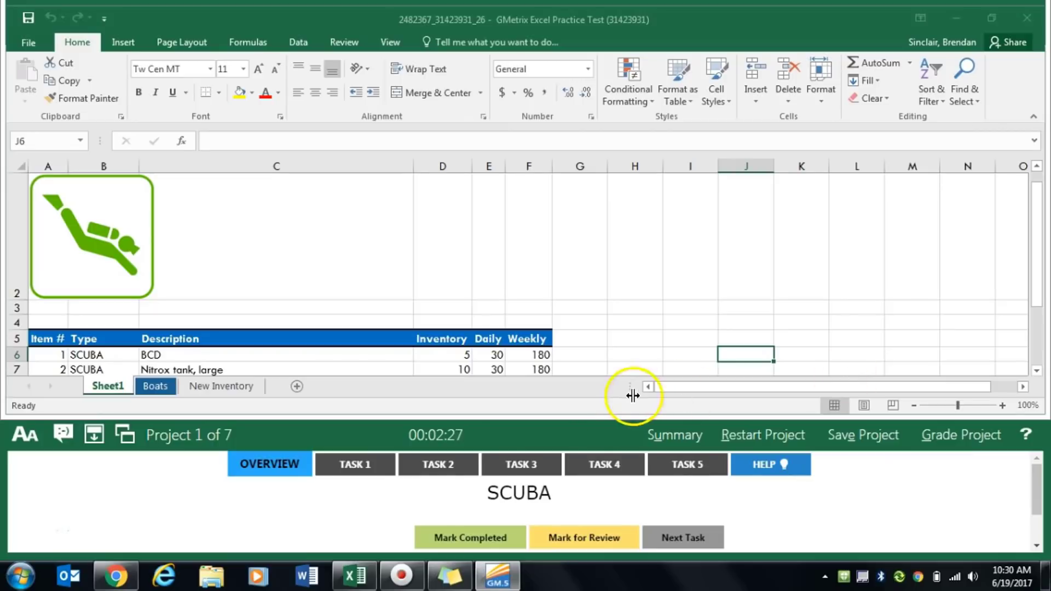
- Display the Task 1 instructions and select cell A16 on Sheet1 as the import location
click(367, 464)
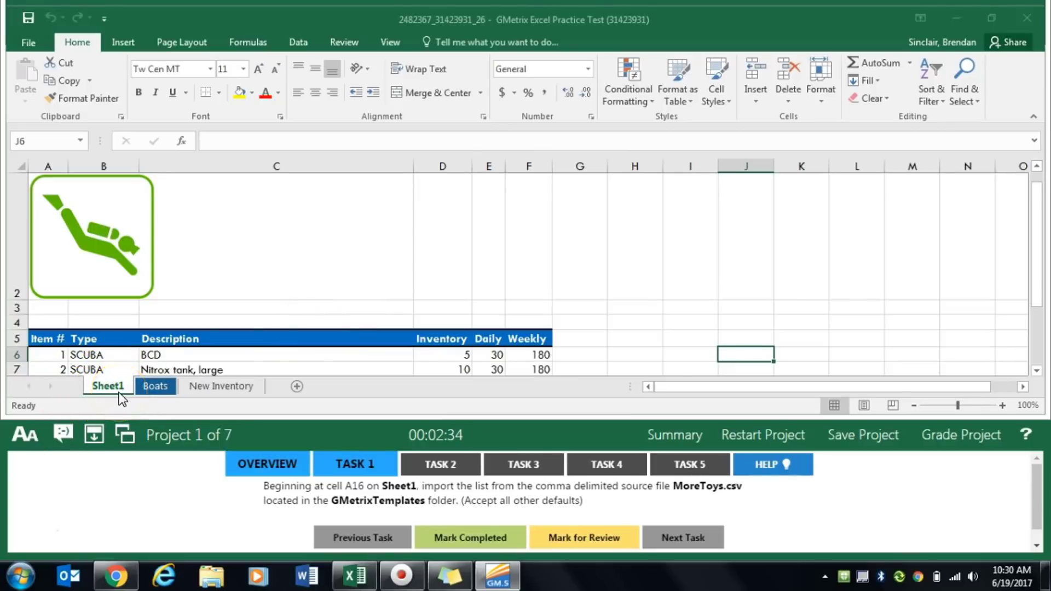
click(228, 322)
scroll(206, 318, down, 3)
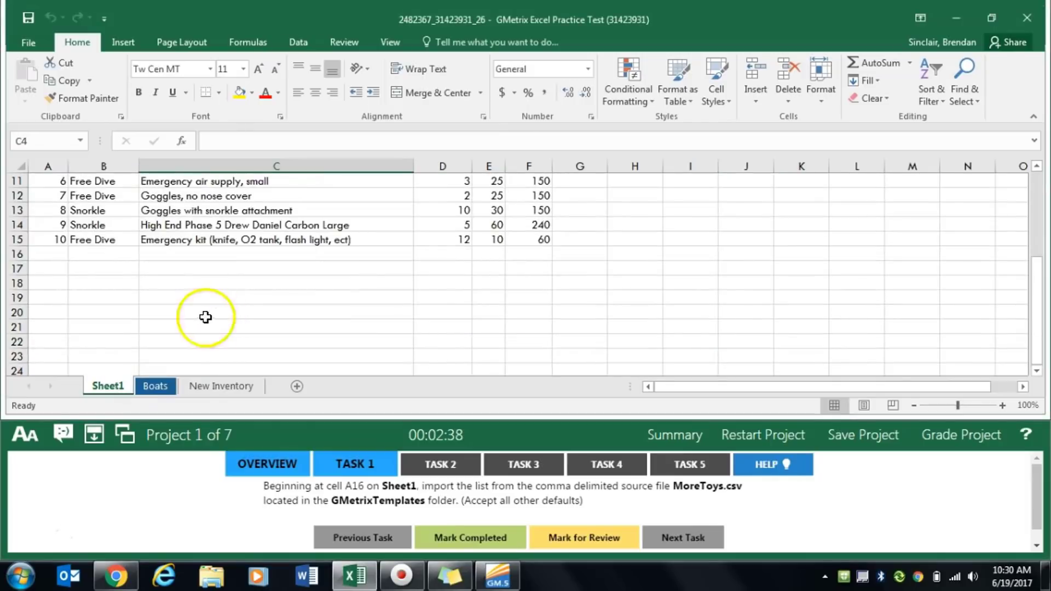
click(58, 255)
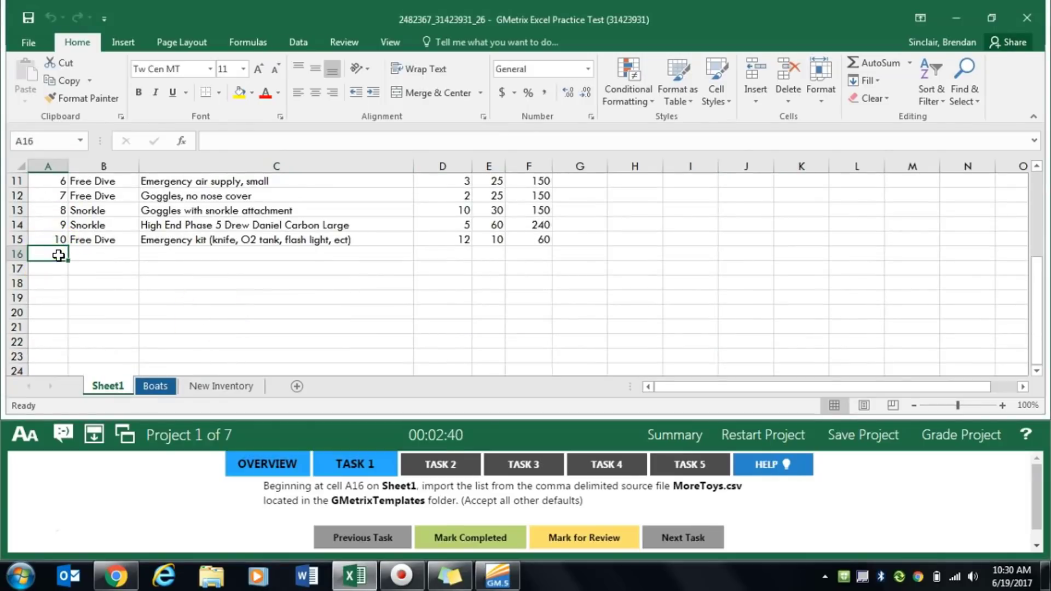
click(423, 494)
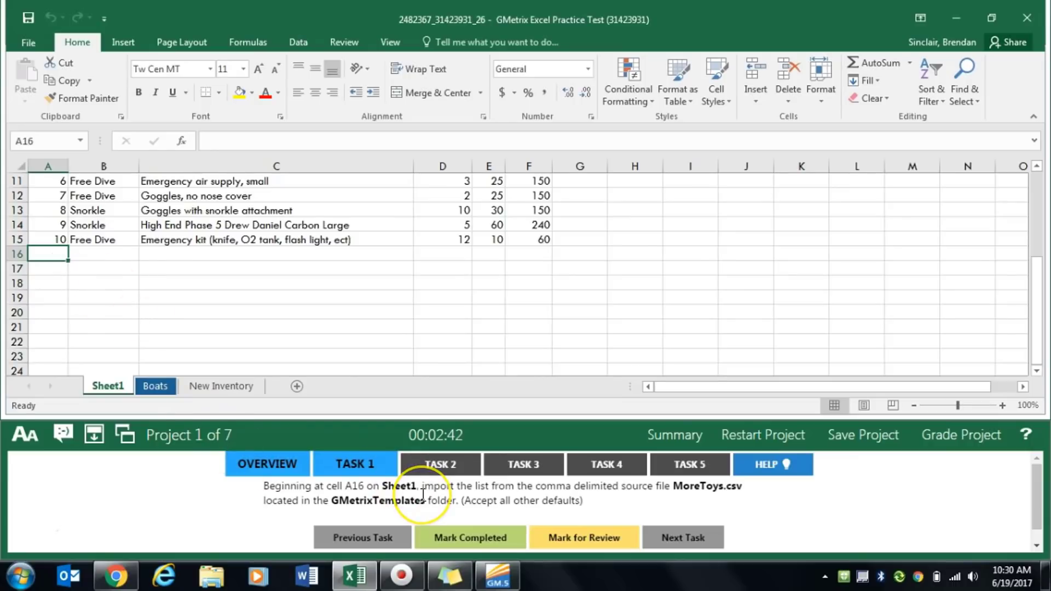
click(473, 494)
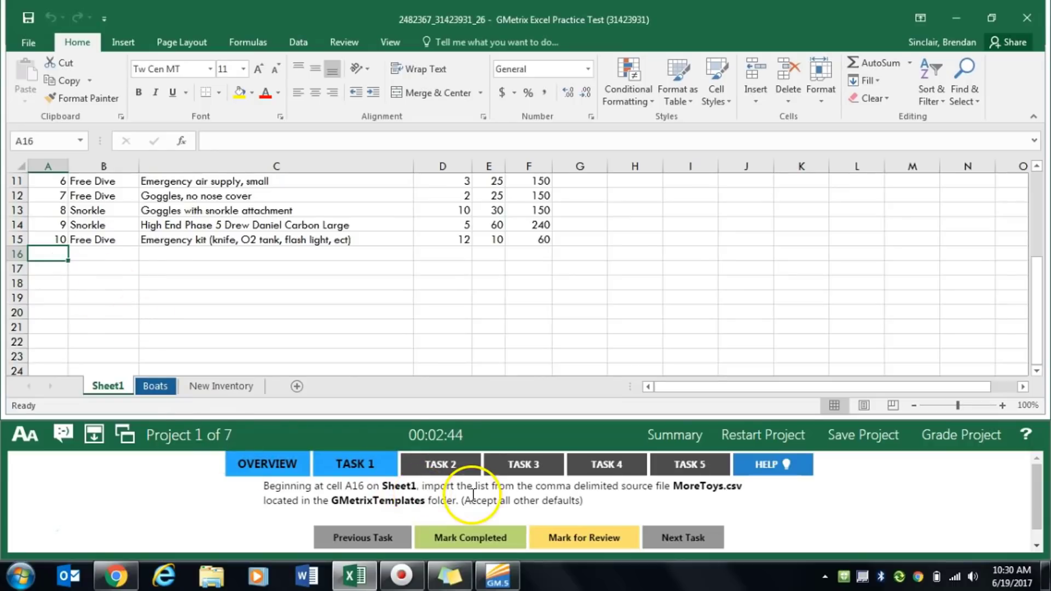
click(488, 494)
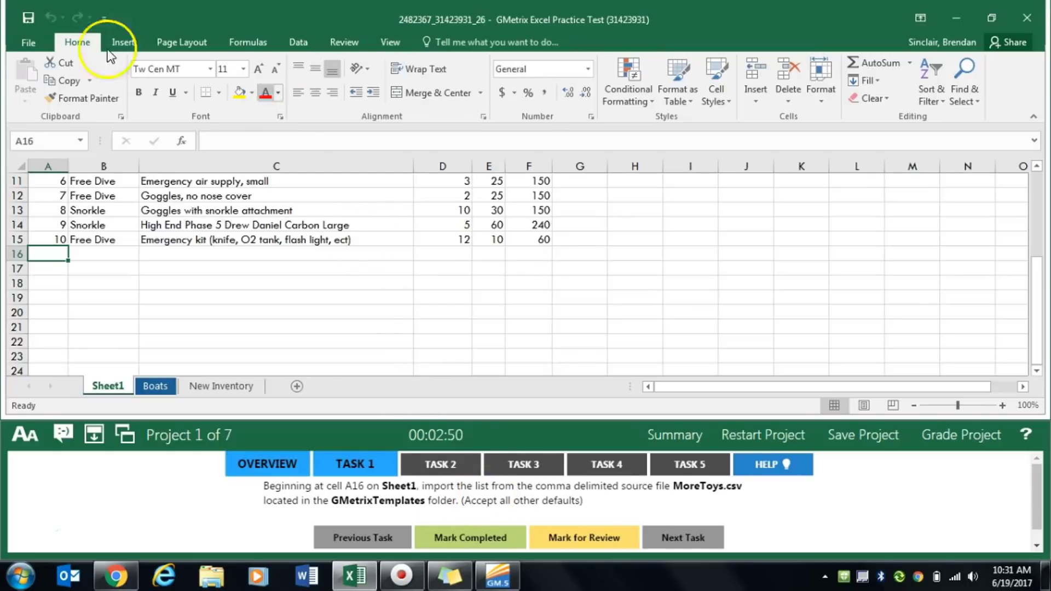
- Start a text import of external data using the MoreToys file from the GMetrixTemplates folder
click(300, 44)
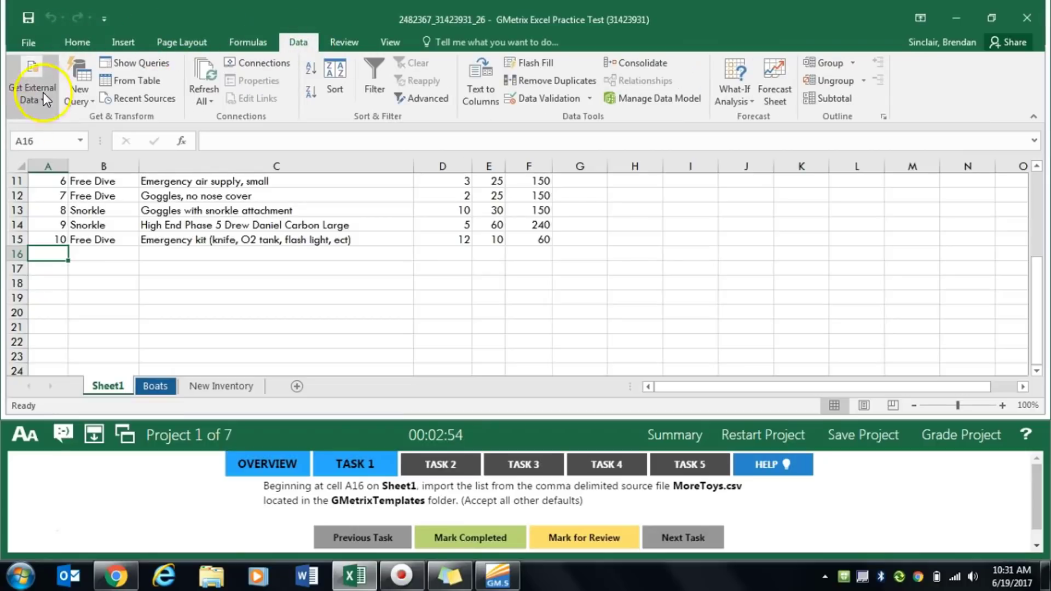
click(43, 106)
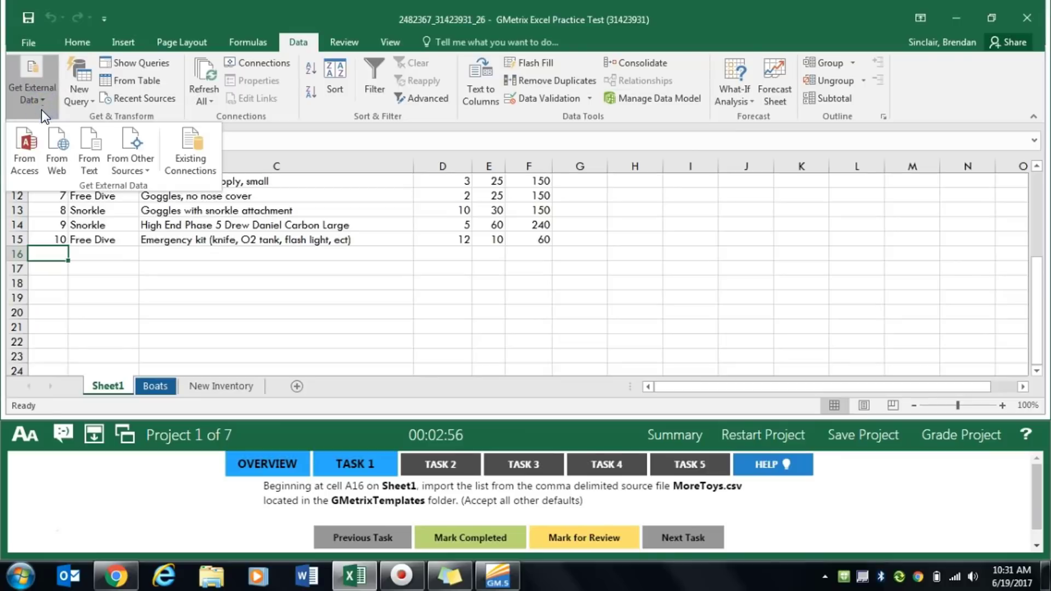
click(90, 166)
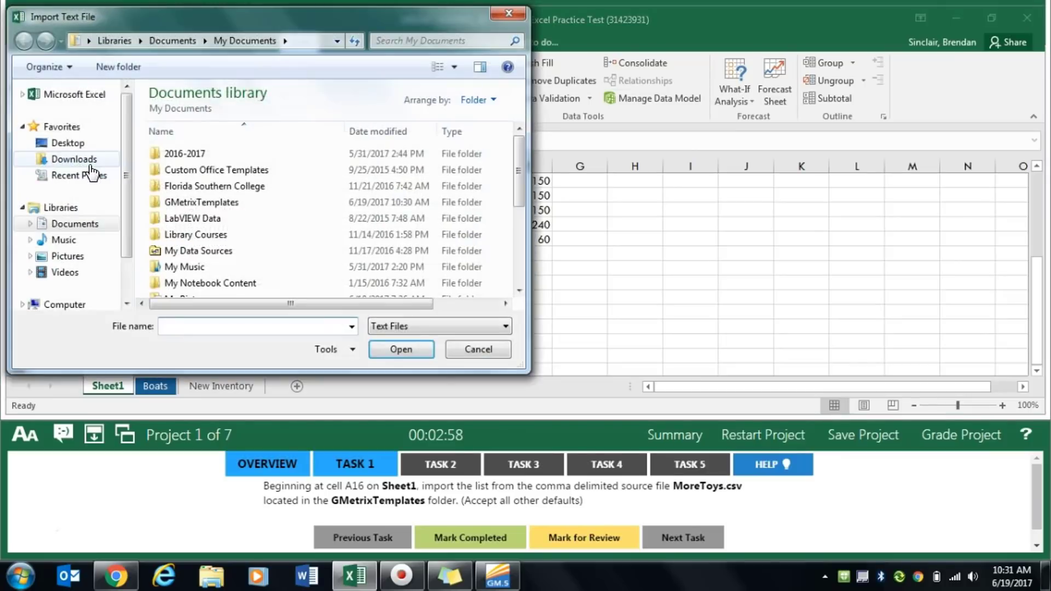
click(229, 267)
scroll(227, 272, down, 1)
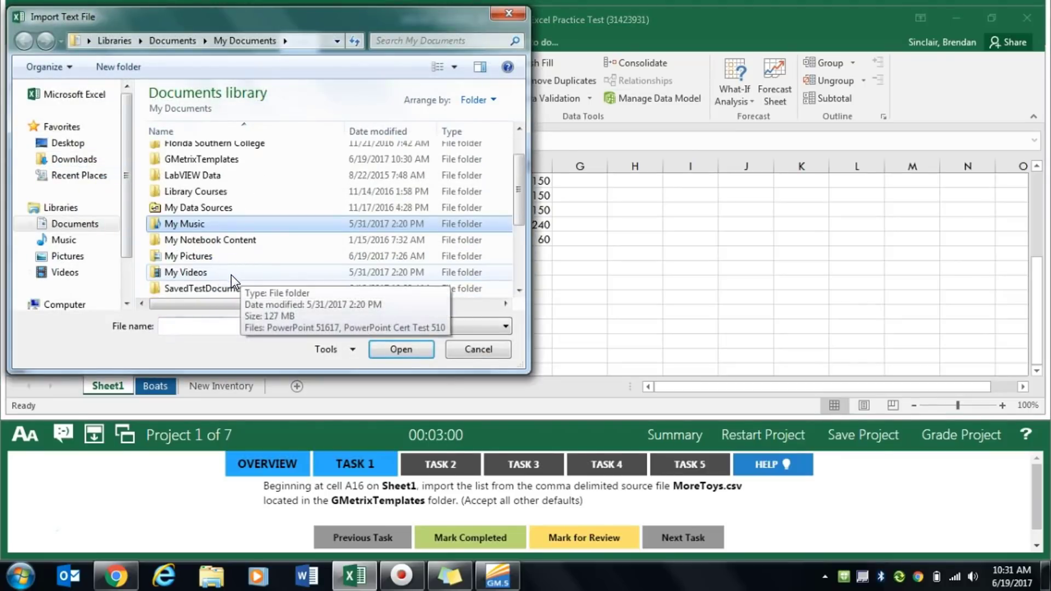
double_click(251, 165)
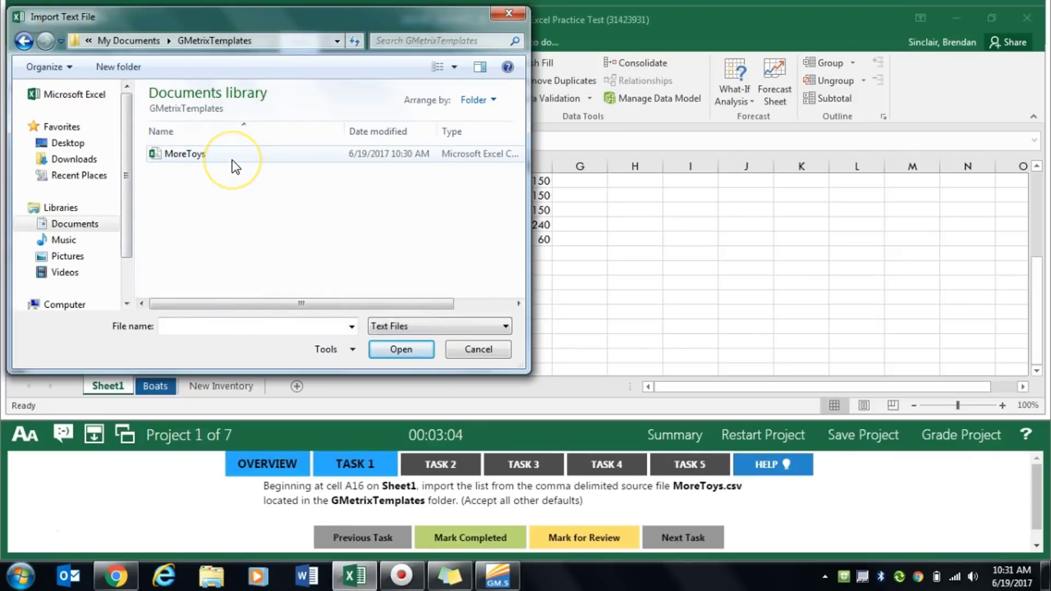
double_click(235, 159)
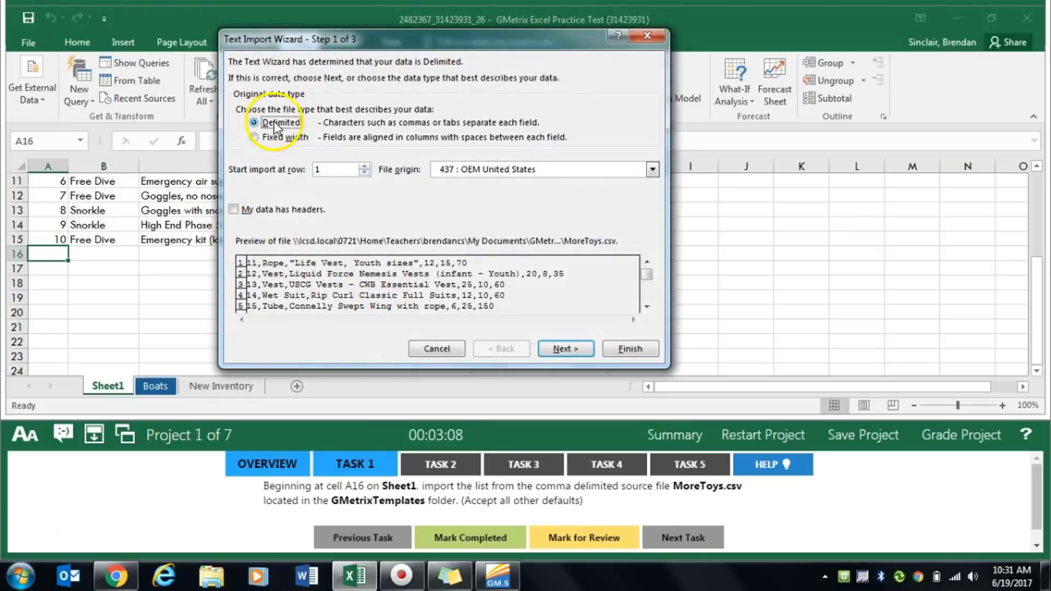
- Import the delimited data with comma instead of tab as delimiter into the existing worksheet at A16, and mark Task 1 completed
click(552, 350)
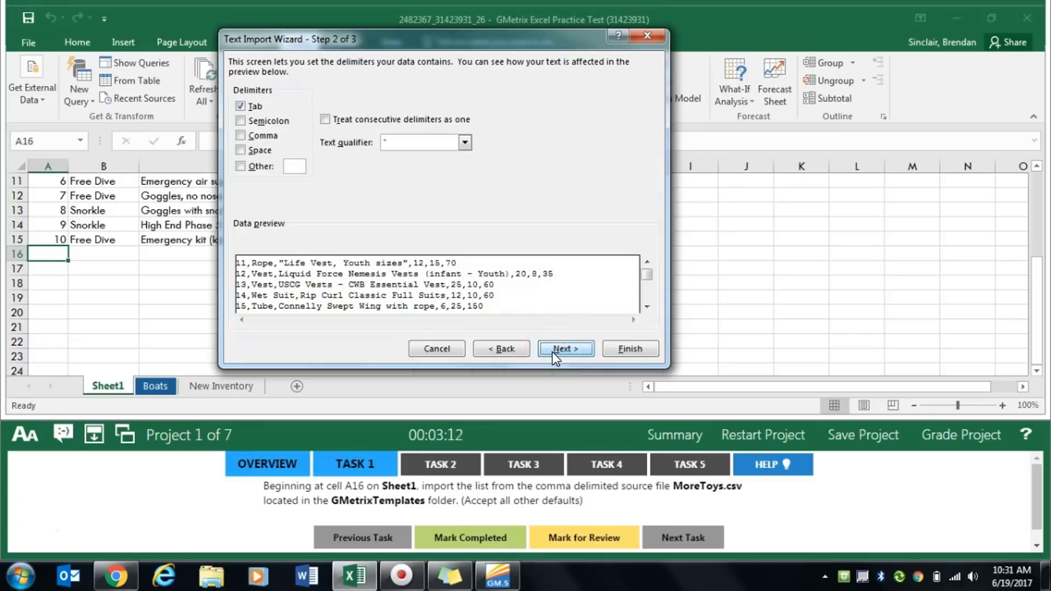
click(240, 106)
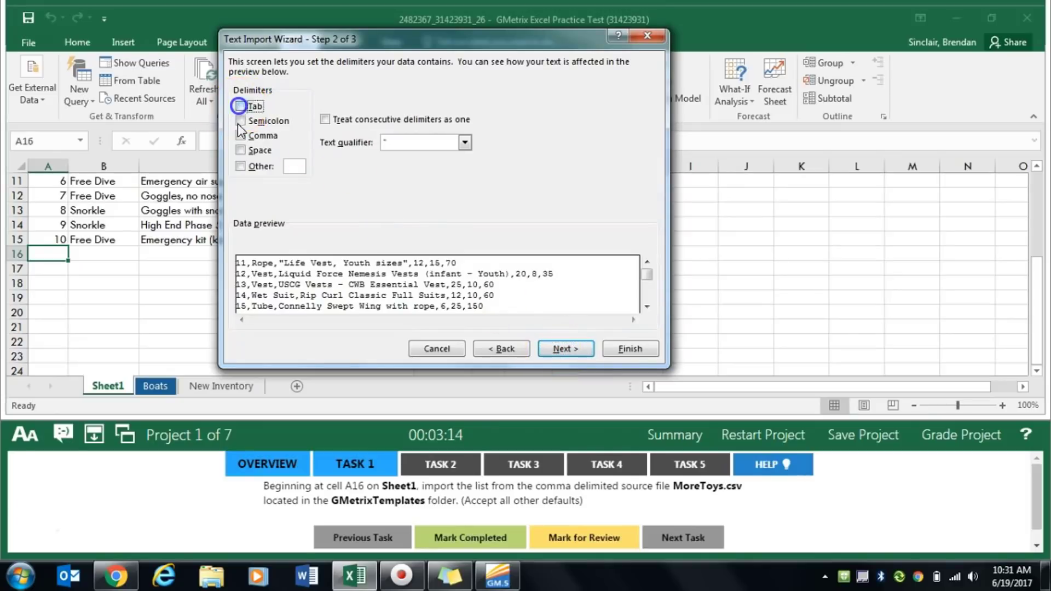
click(240, 135)
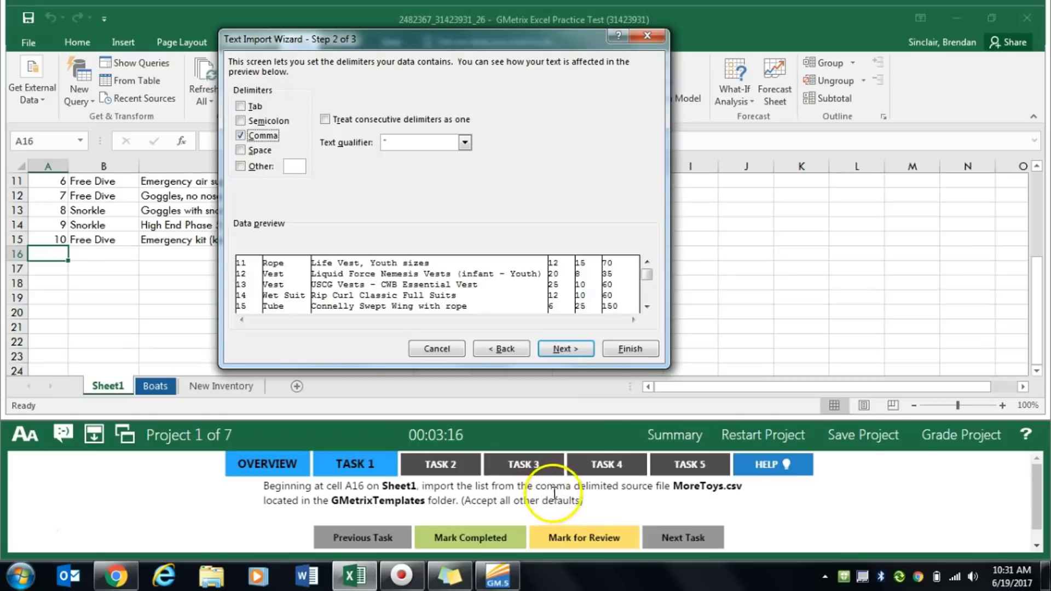
click(561, 352)
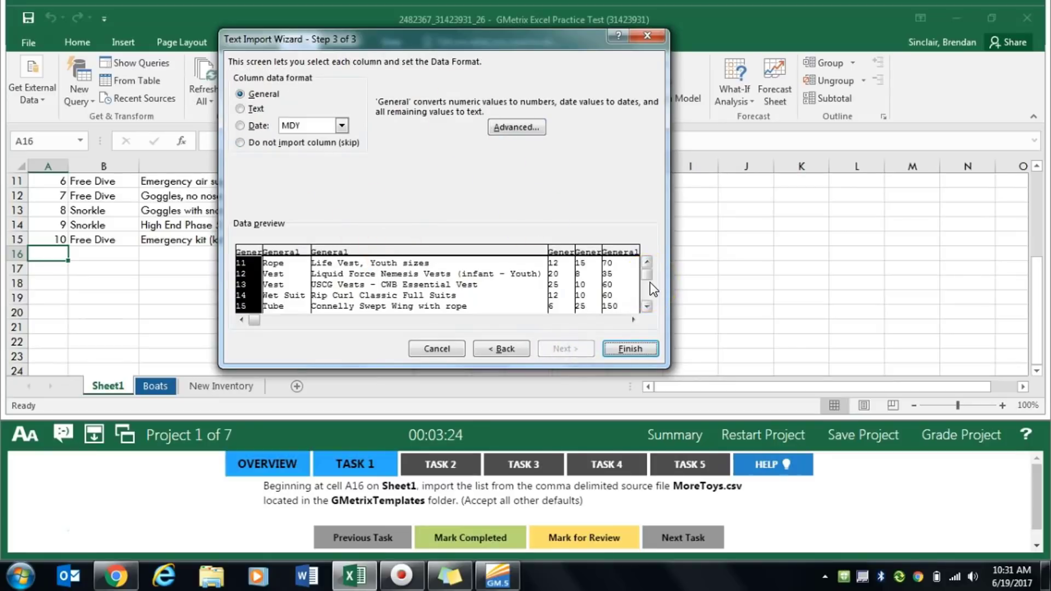
click(628, 345)
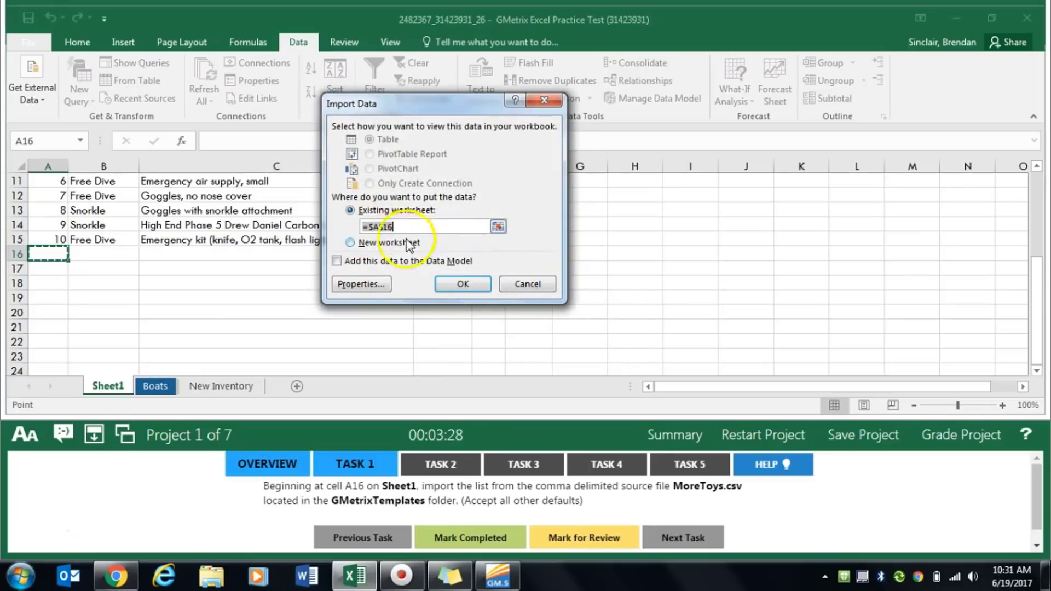
click(463, 284)
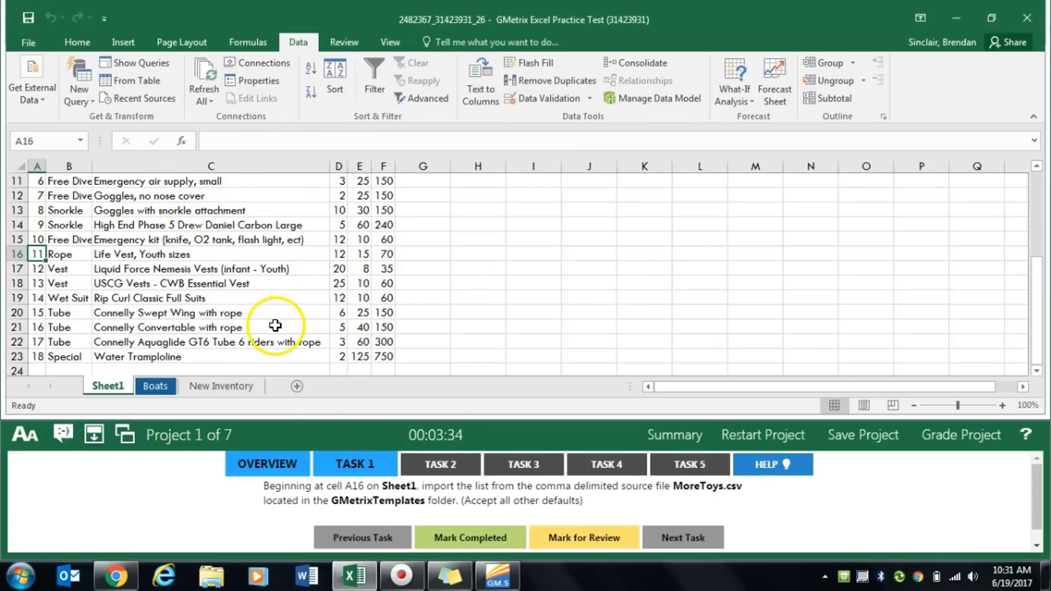
click(484, 545)
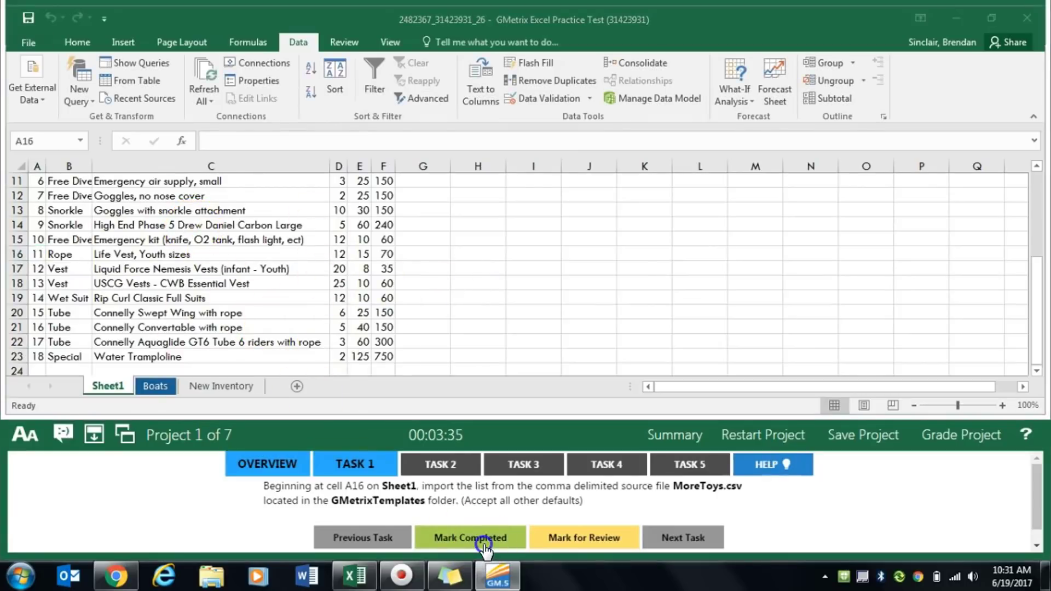
- For Task 2, set the Sheet1 tab color to Blue, Accent 2, Darker 25% and mark the task completed
click(426, 461)
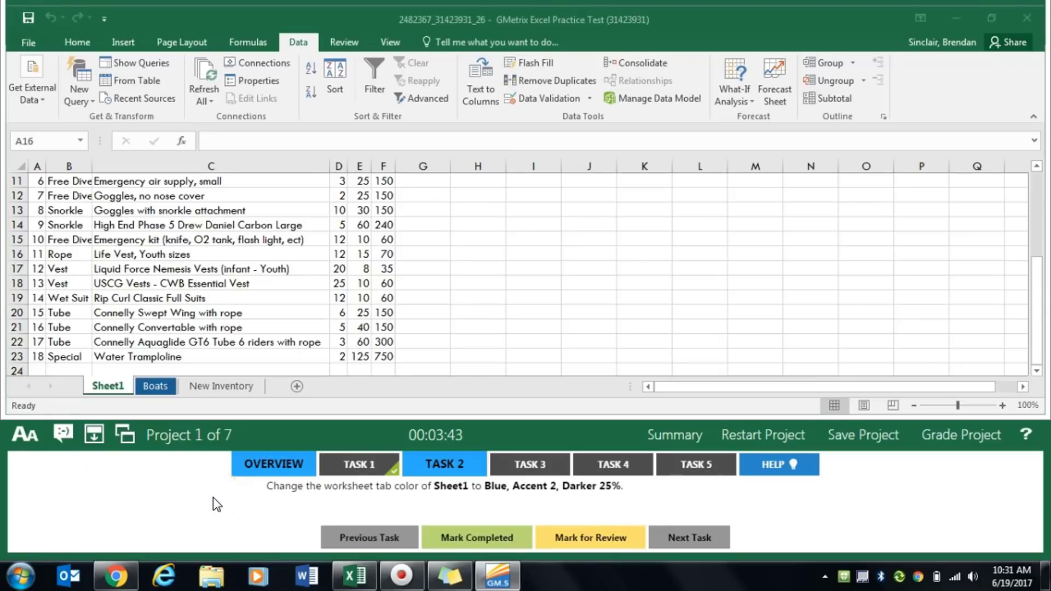
right_click(115, 389)
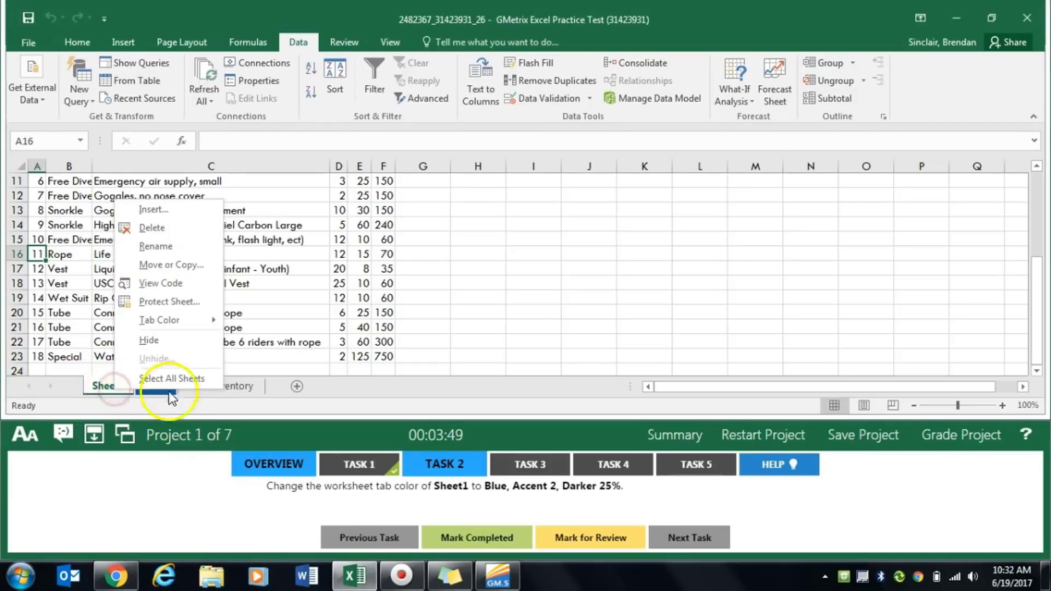
mouse_move(167, 323)
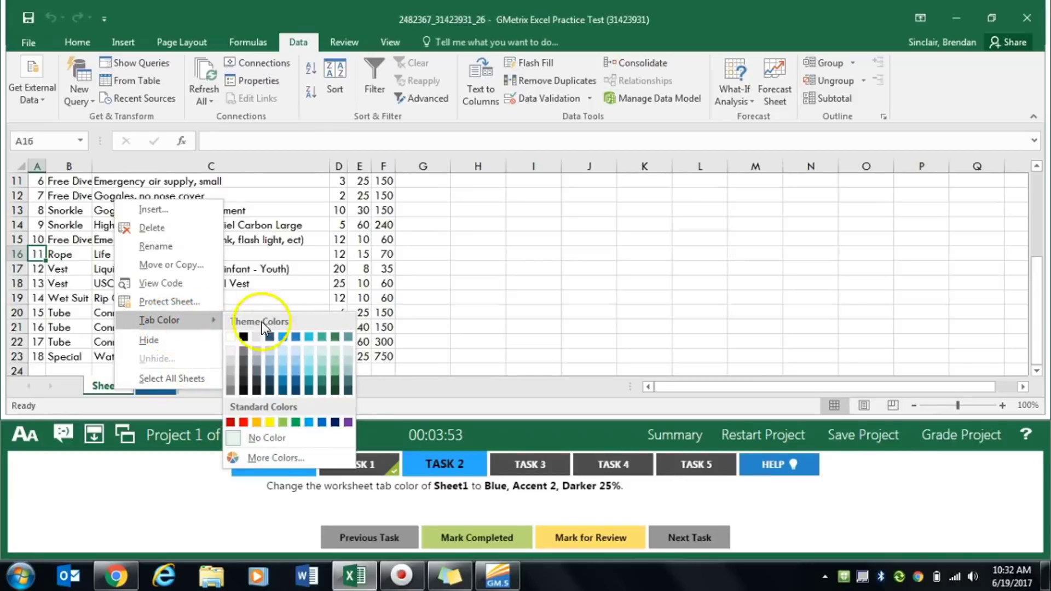
click(296, 381)
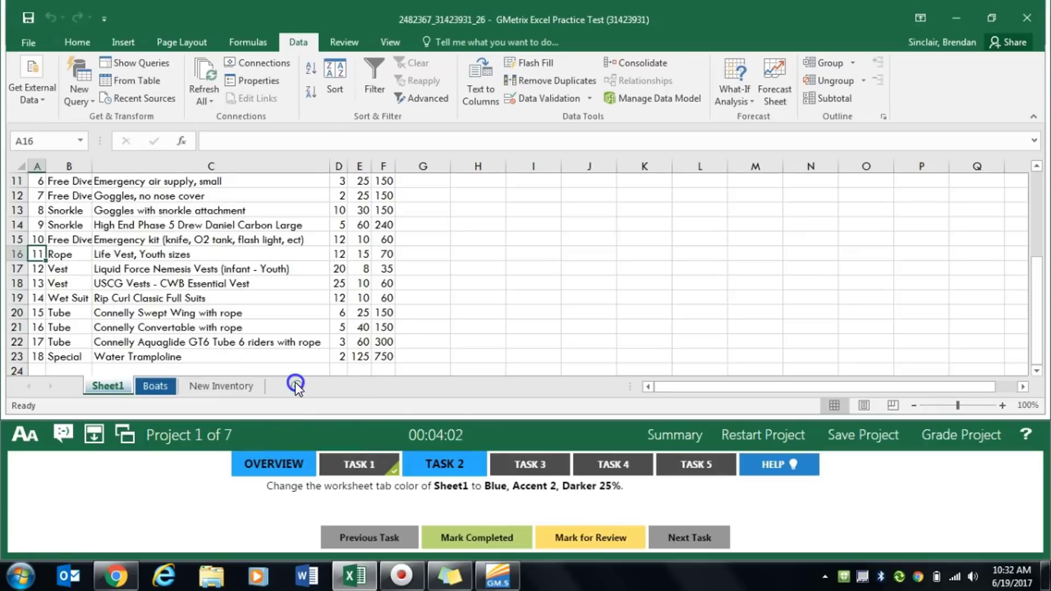
click(490, 539)
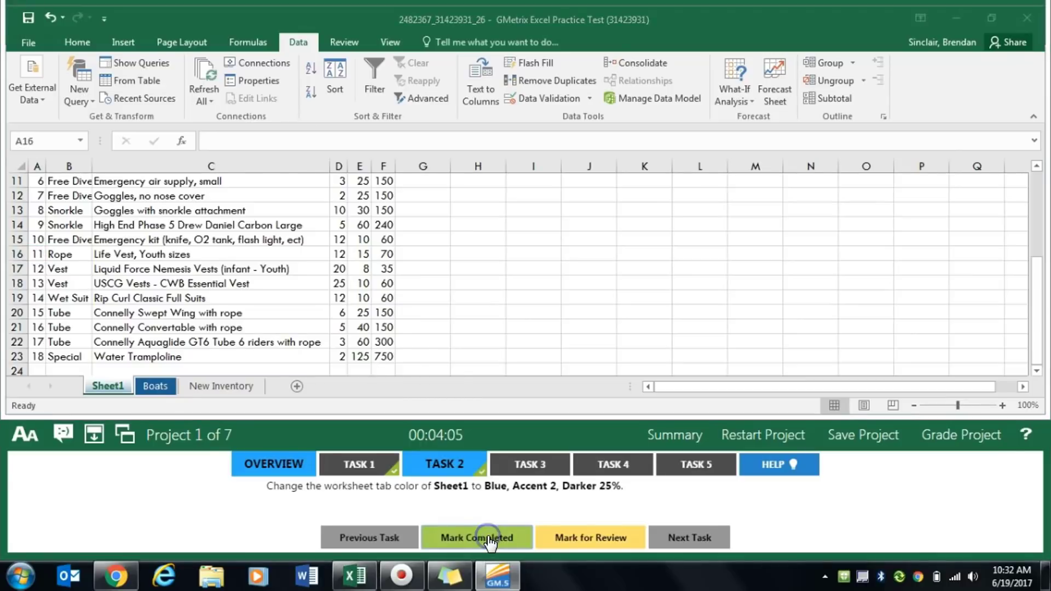
- Display the Task 3 instructions and copy the range A2:D9 from the New Inventory worksheet
click(529, 465)
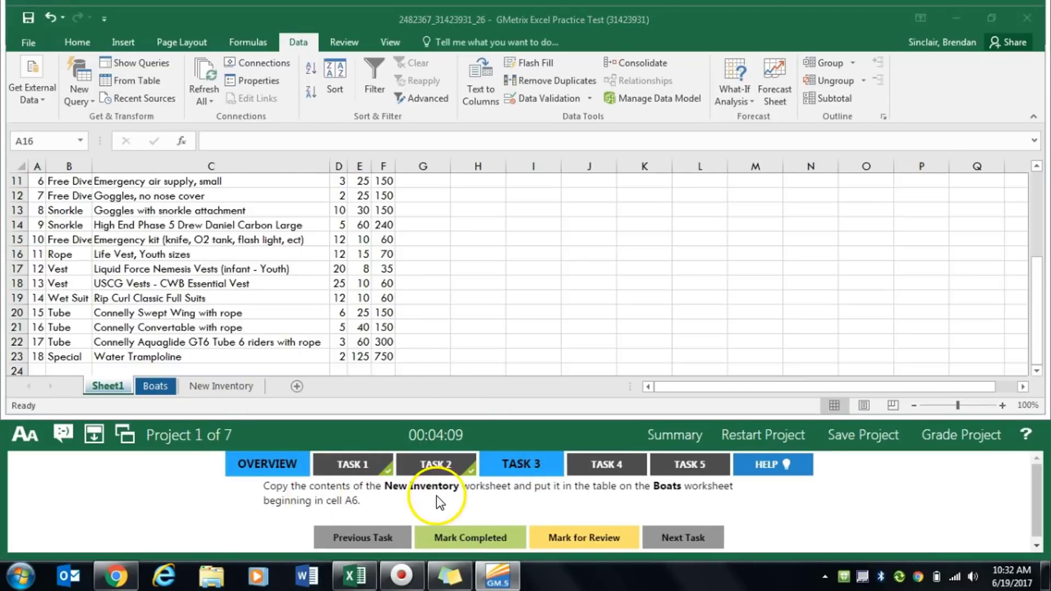
click(199, 388)
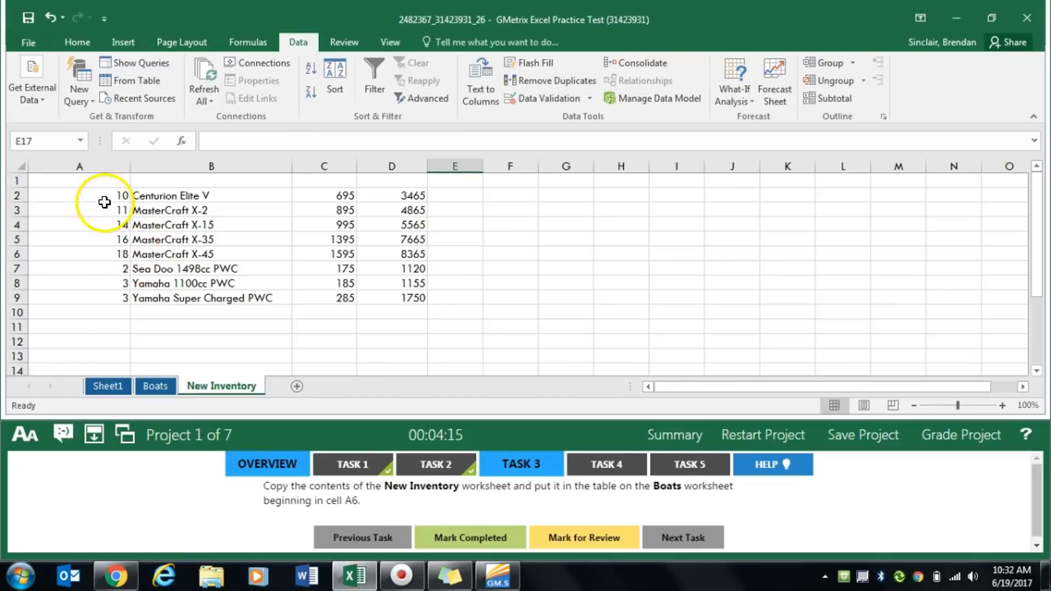
drag(102, 195, 423, 301)
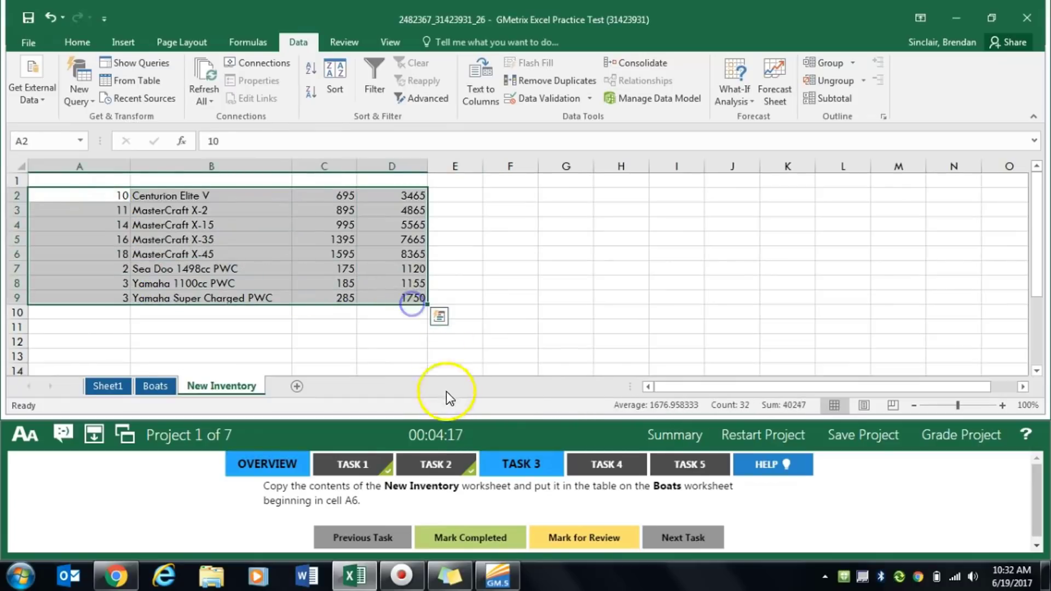
key(ctrl+c)
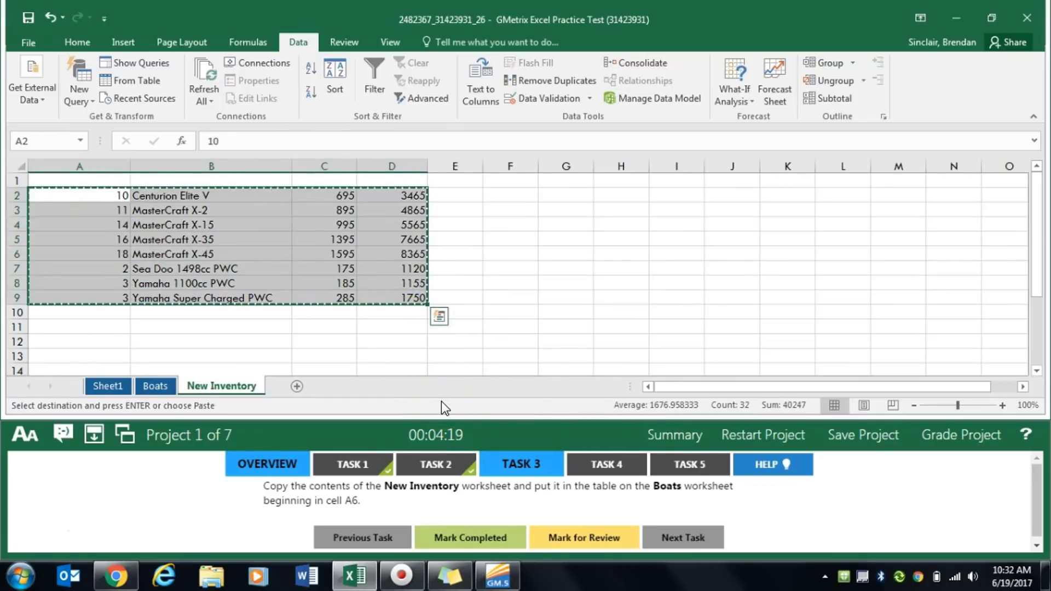
click(77, 43)
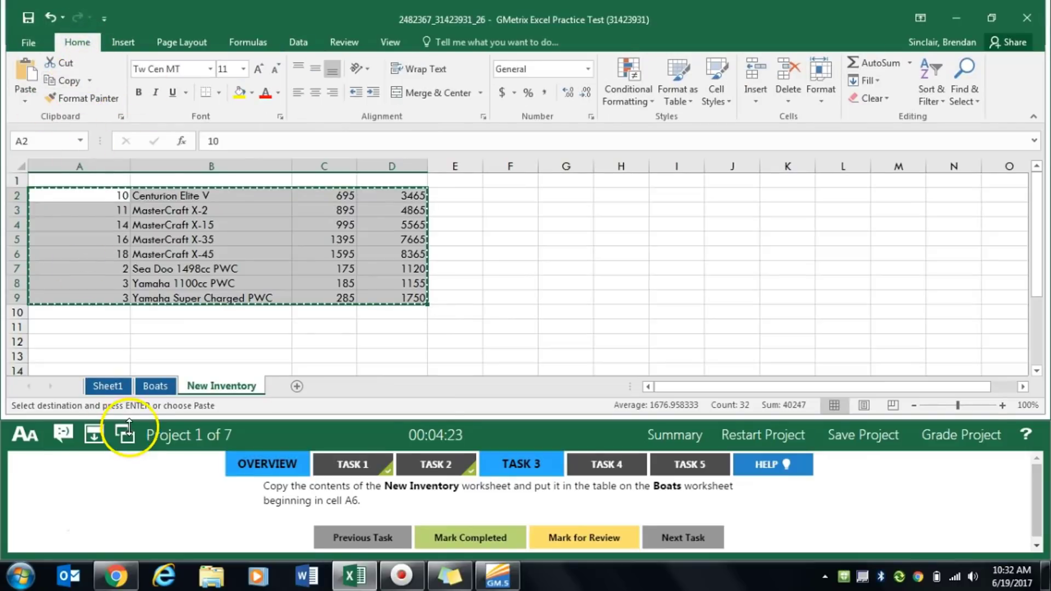
- Paste the copied inventory rows into the Boats worksheet table starting at cell A6, and mark Task 3 completed
click(157, 388)
click(164, 320)
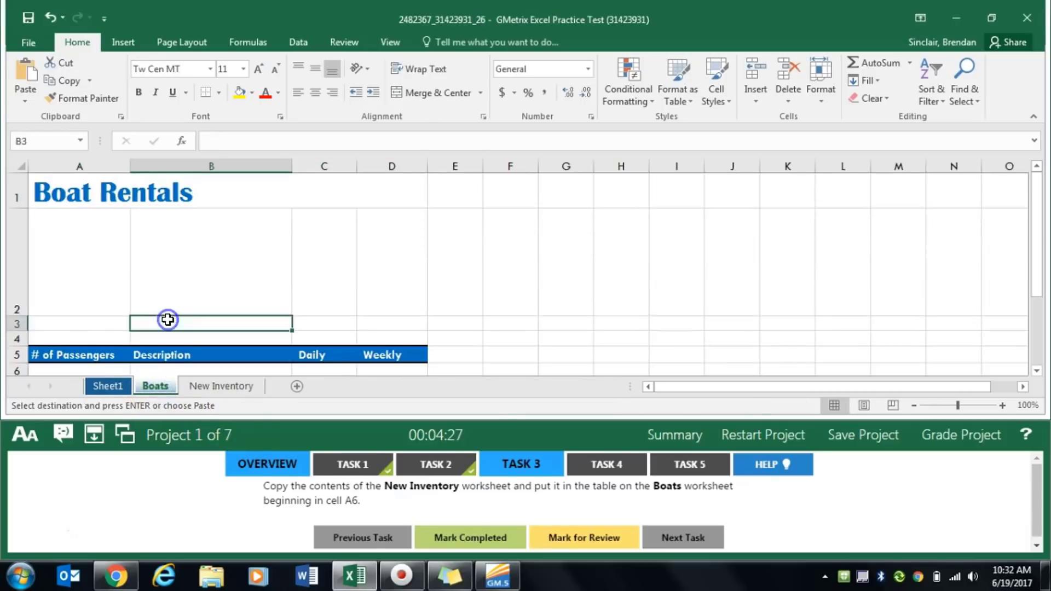
scroll(164, 318, down, 1)
click(59, 216)
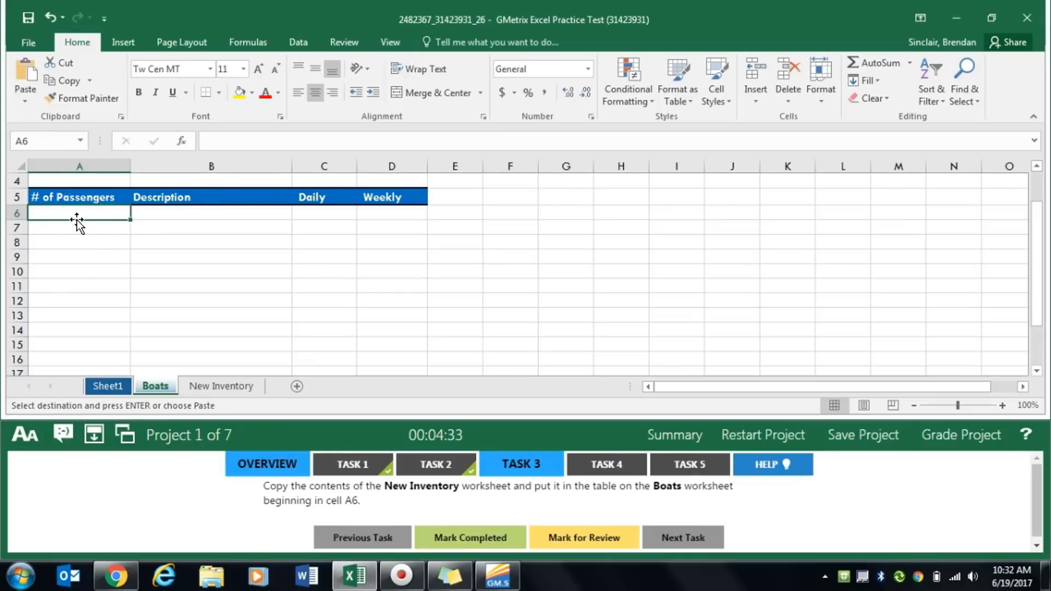
key(ctrl+v)
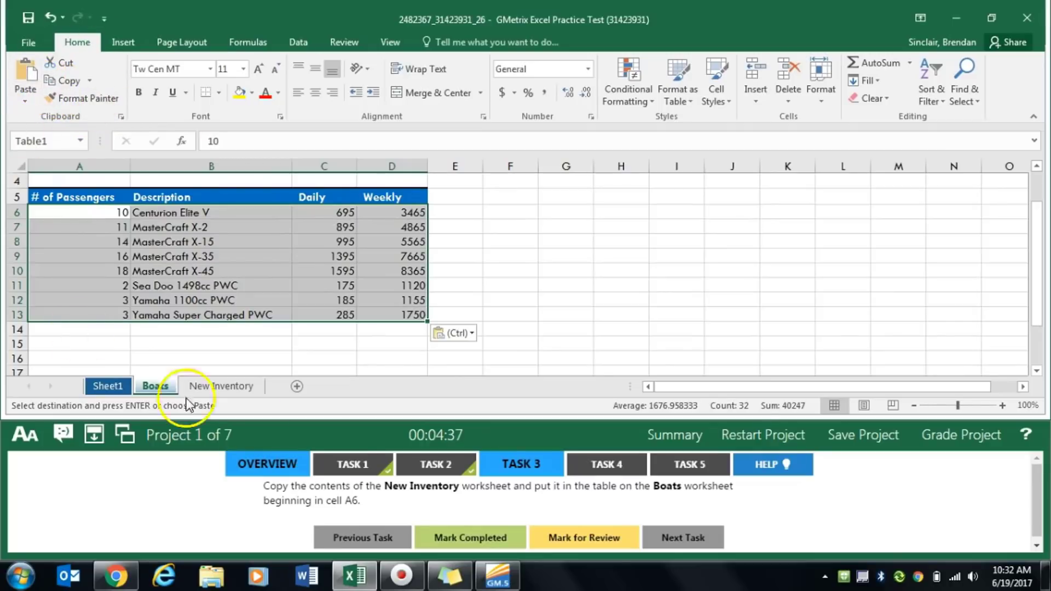
click(495, 544)
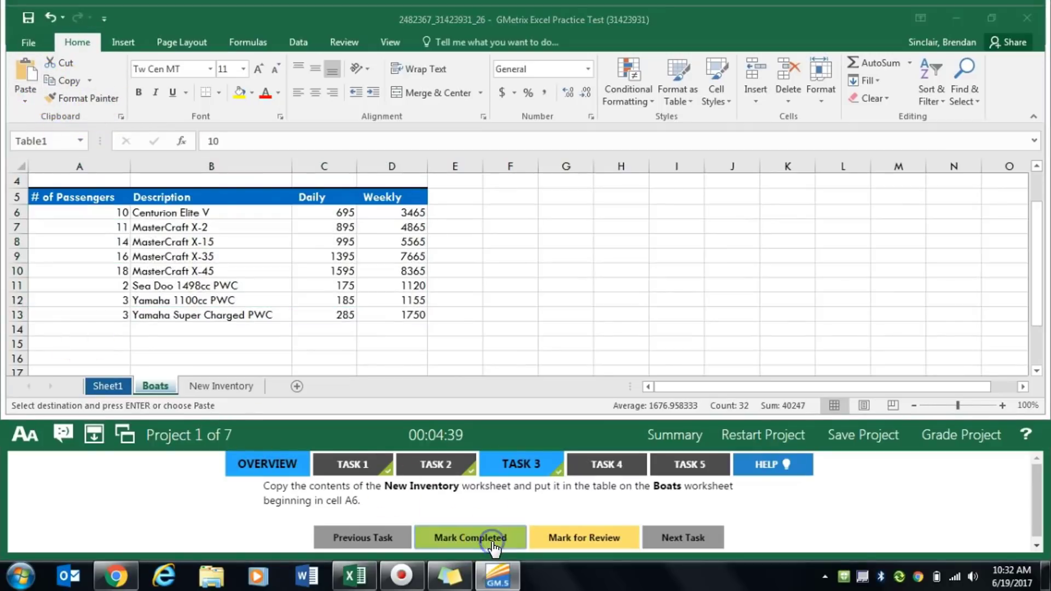
- Display the Task 4 instructions and move the Boats worksheet in front of Sheet1
click(613, 470)
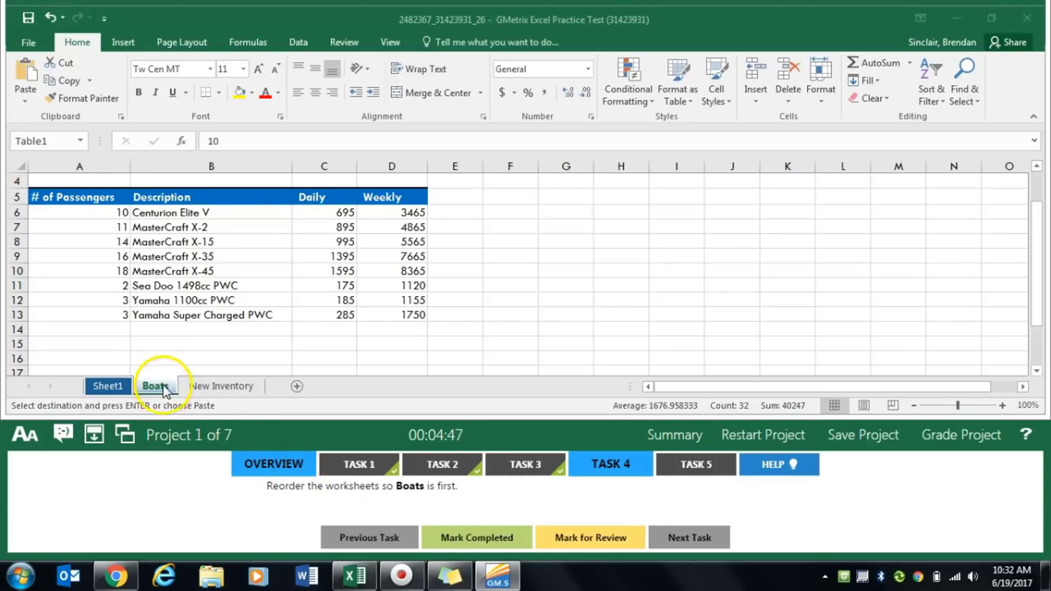
drag(156, 385, 101, 389)
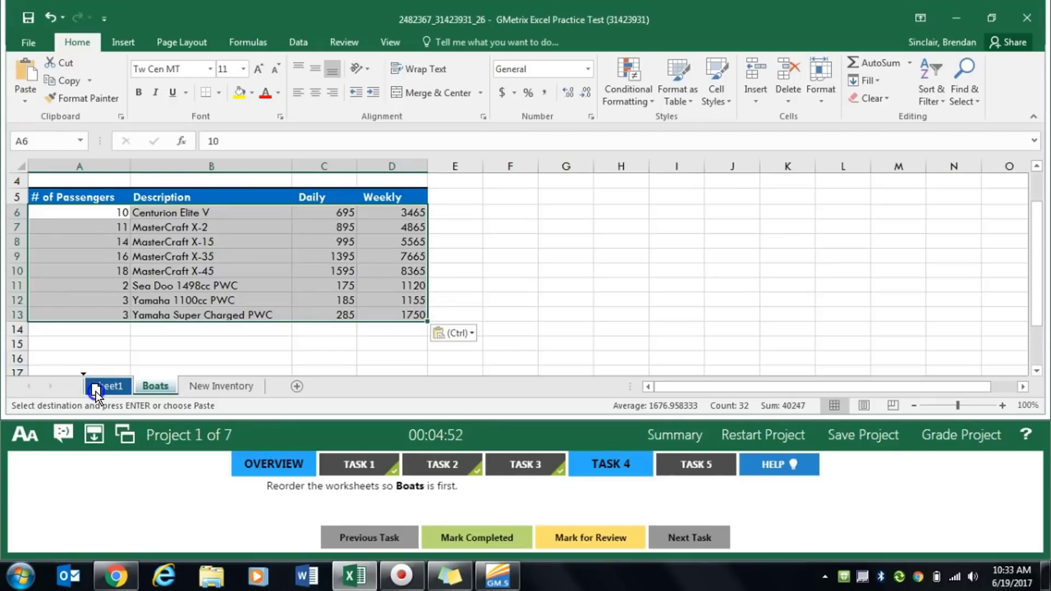
- Finish placing the Boats worksheet first in the sheet order and mark Task 4 completed
drag(97, 393, 98, 394)
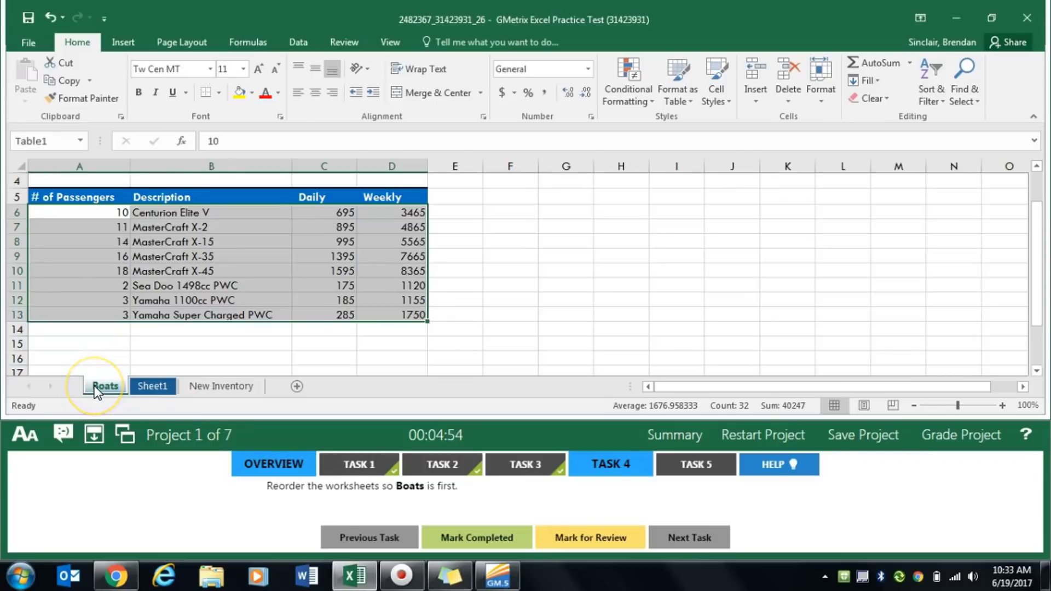
click(504, 539)
- Display the Task 5 instructions, hide the New Inventory worksheet, and mark the task completed
click(694, 462)
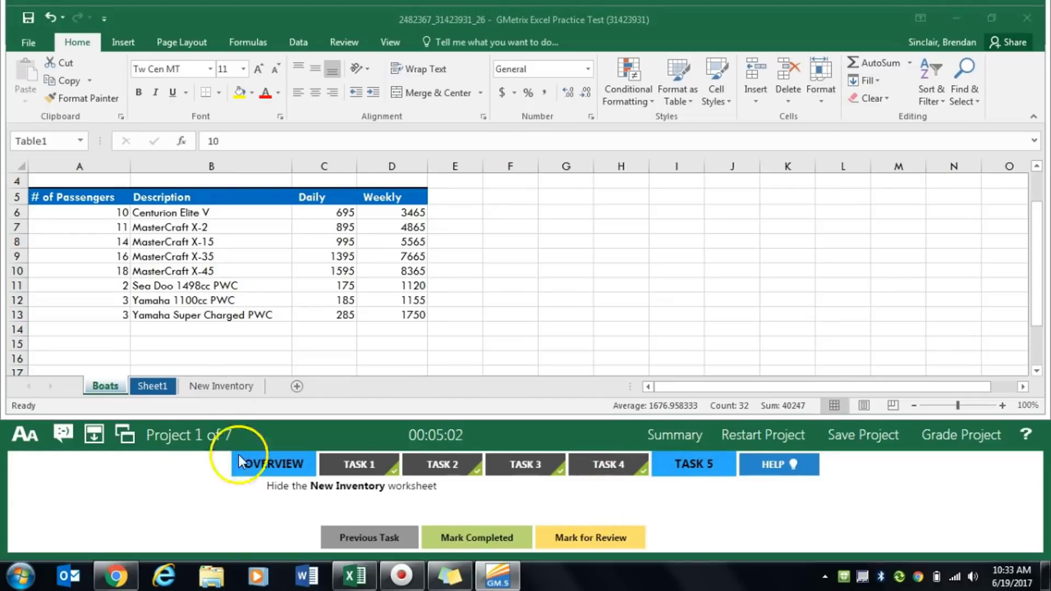
click(229, 386)
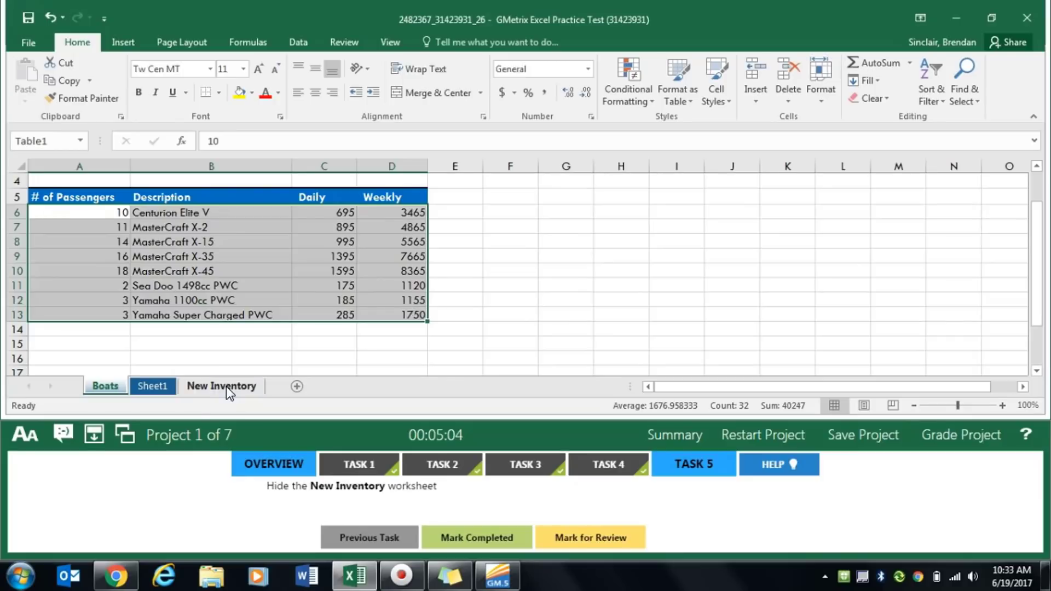
right_click(226, 387)
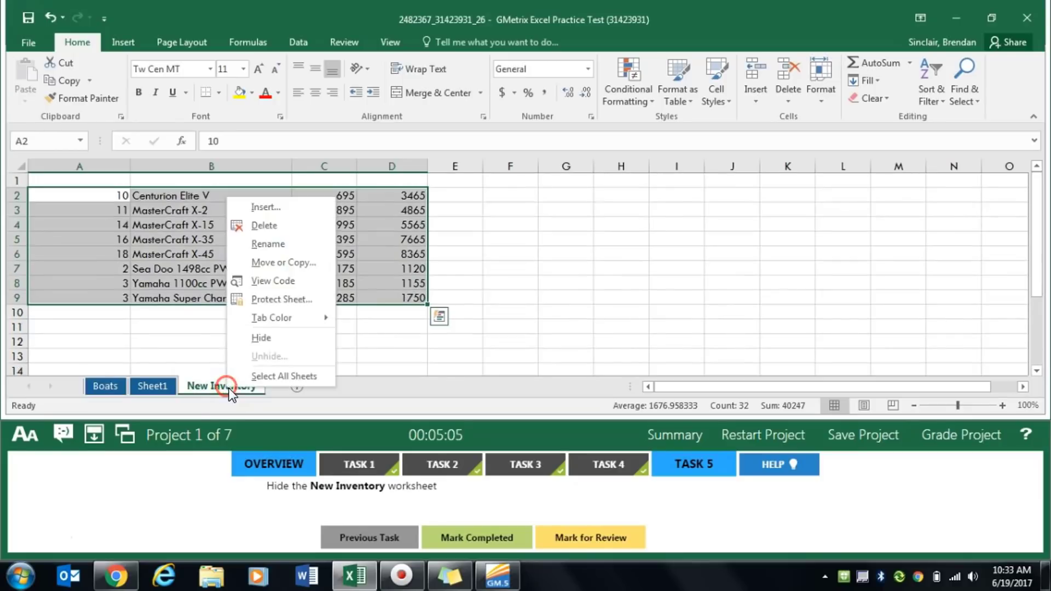
click(291, 336)
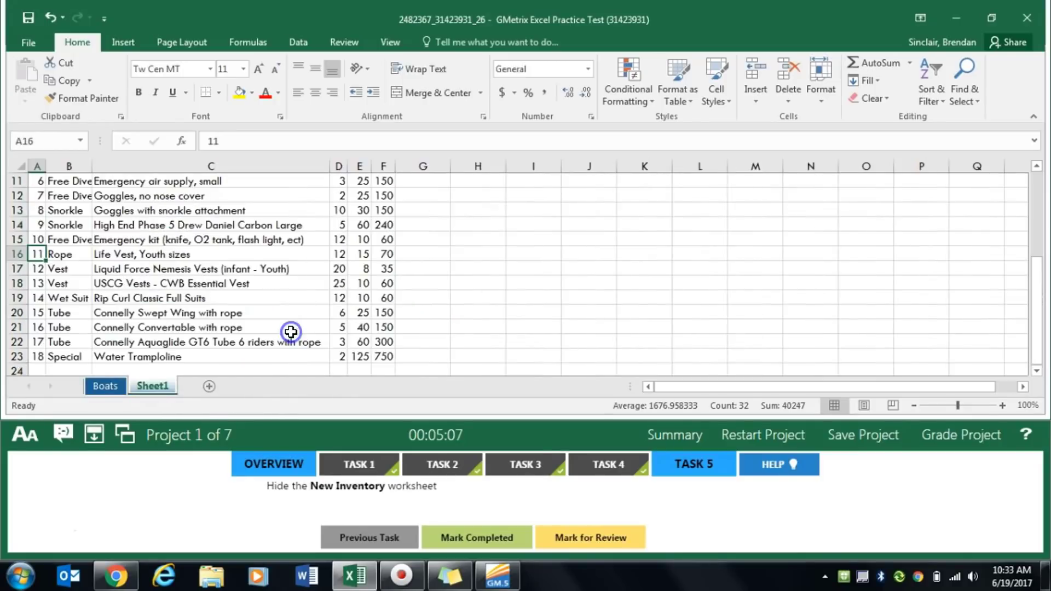
click(488, 526)
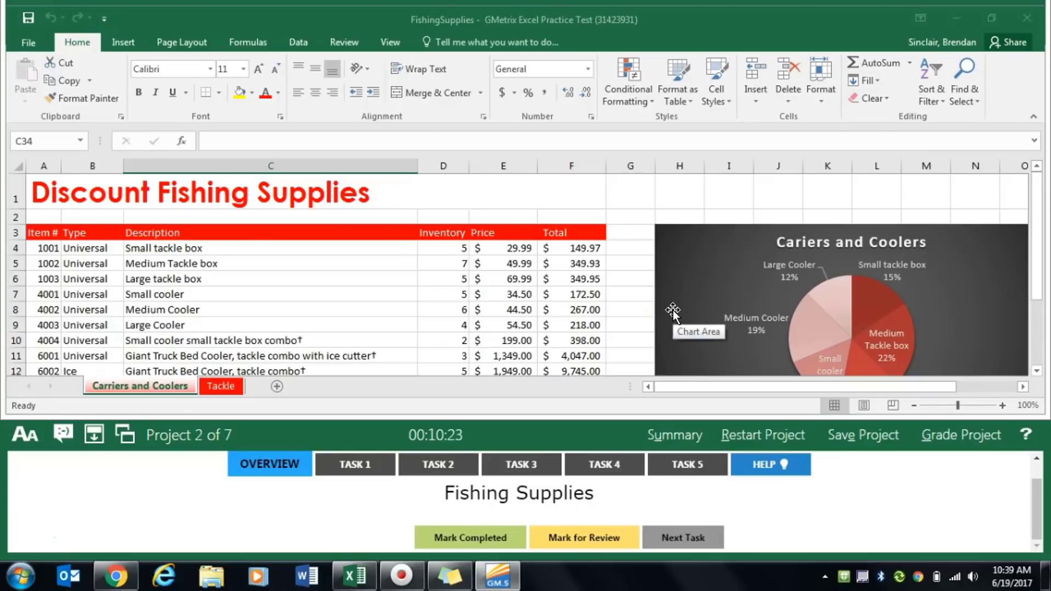
- For Task 1 of Project 2, join cells A1:E1 on the Tackle worksheet with Merge Across and mark the task completed
click(355, 464)
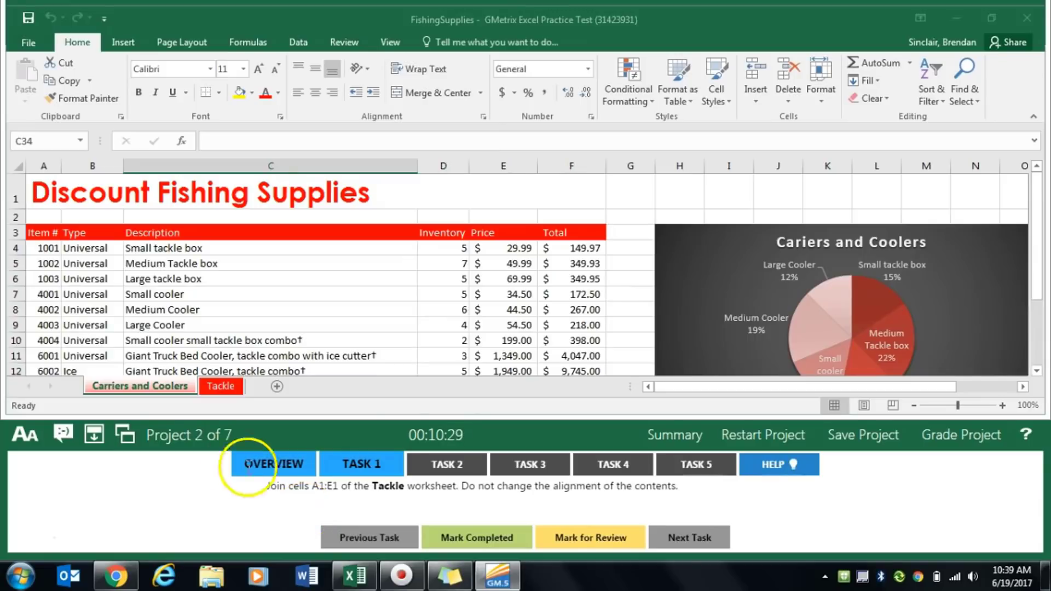
click(219, 386)
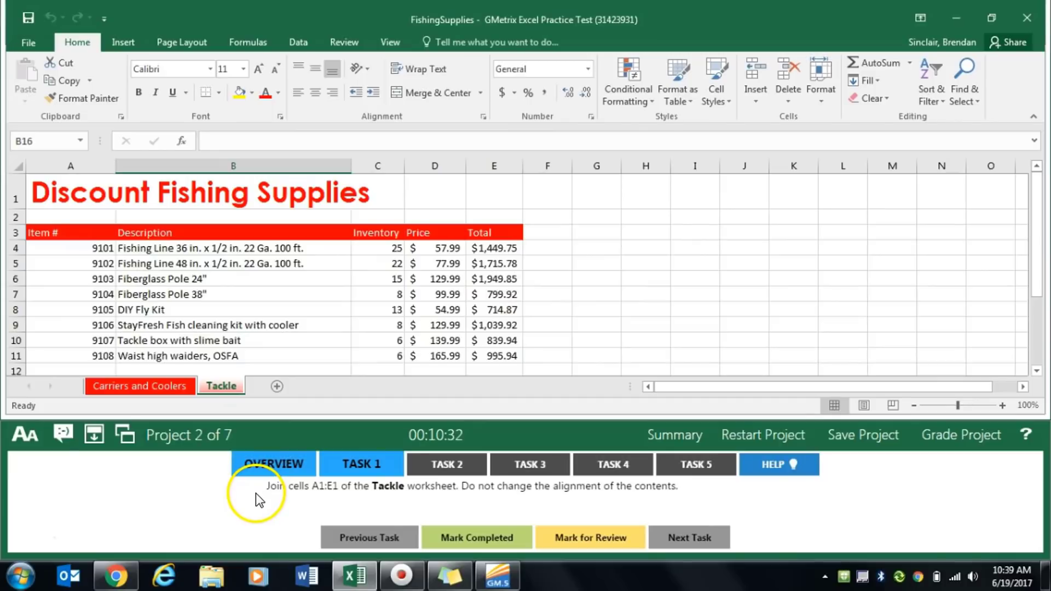
click(89, 200)
drag(89, 200, 521, 190)
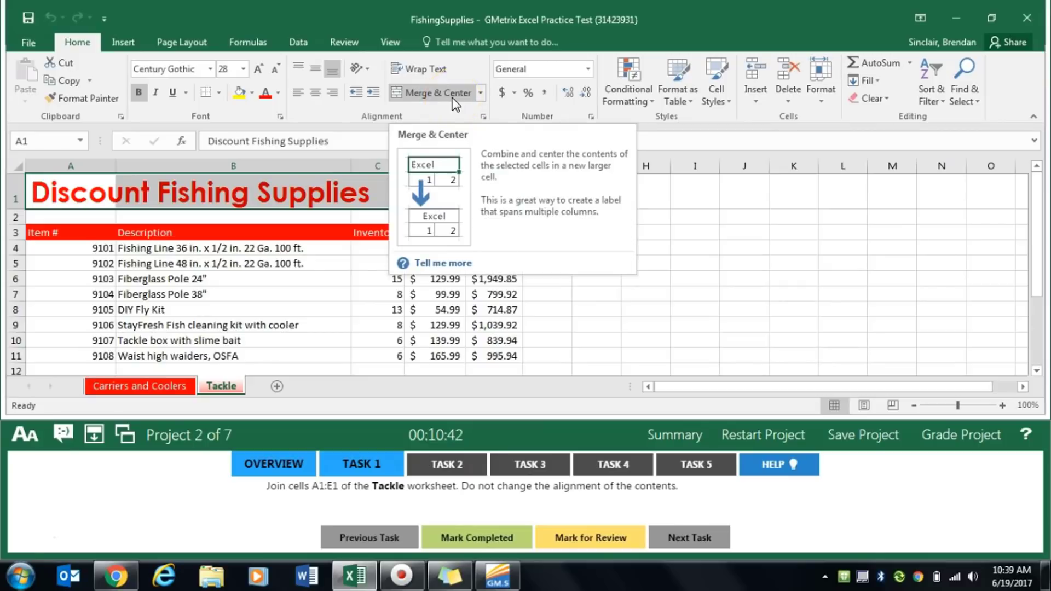
click(481, 94)
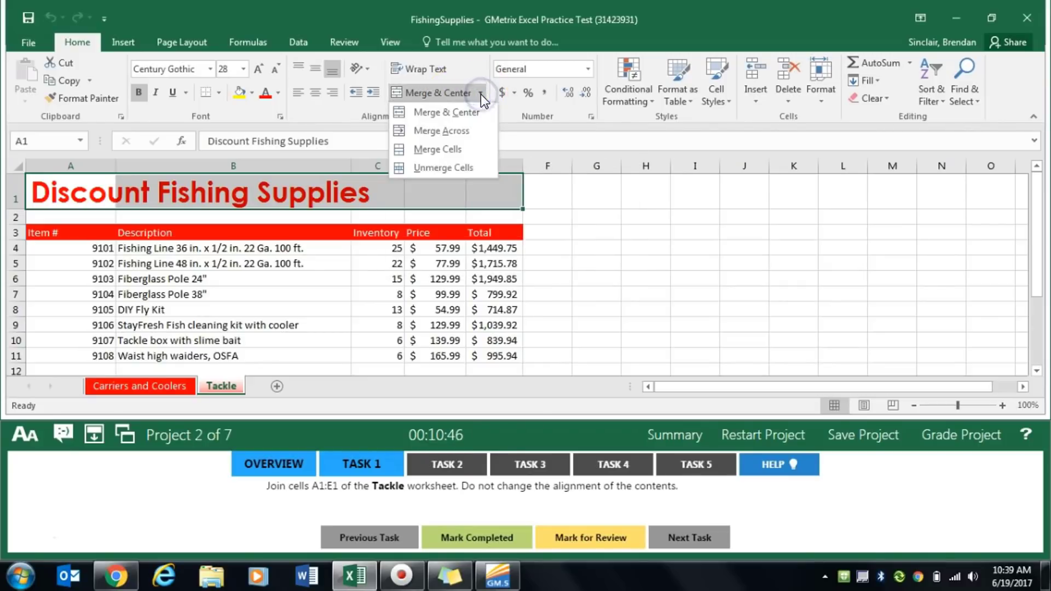
click(469, 131)
click(462, 538)
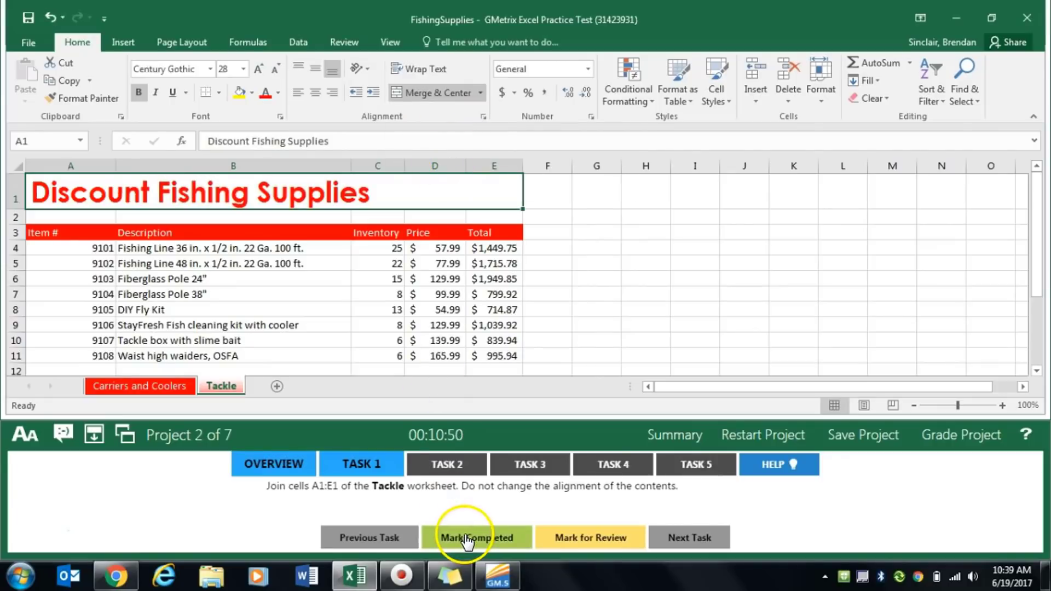
- For Task 2, hyperlink cells C10:C12 on the Carriers and Coolers worksheet to cell A4 on the Tackle worksheet, and mark the task completed
click(452, 465)
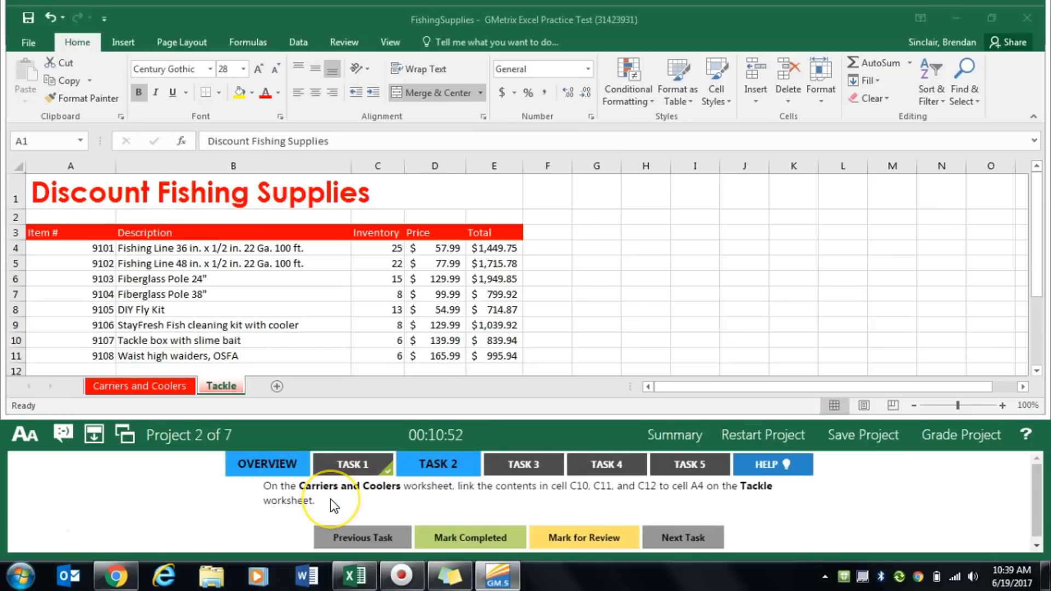
click(119, 386)
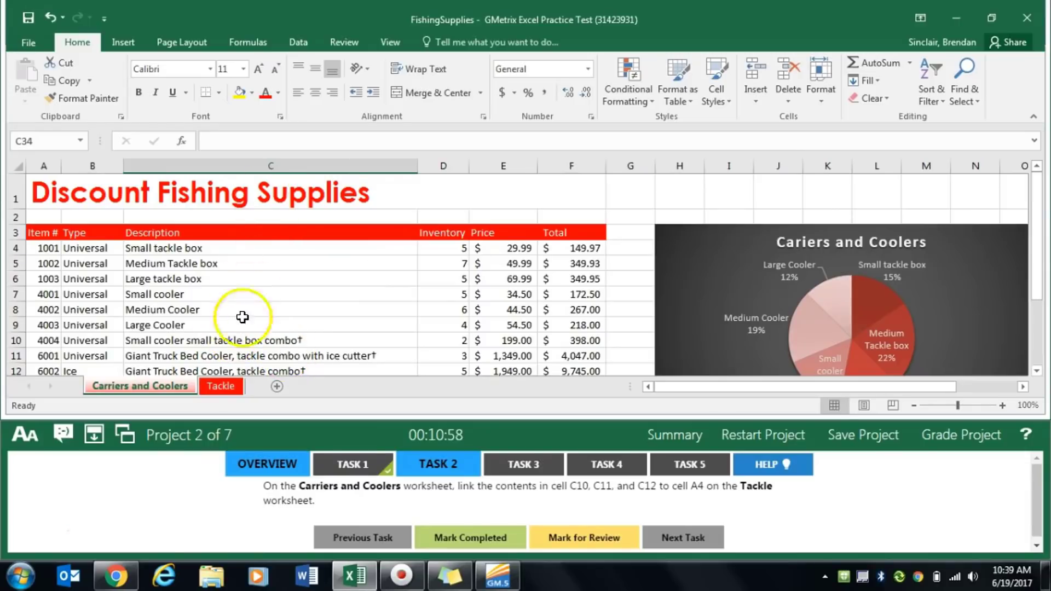
click(239, 339)
drag(239, 339, 239, 370)
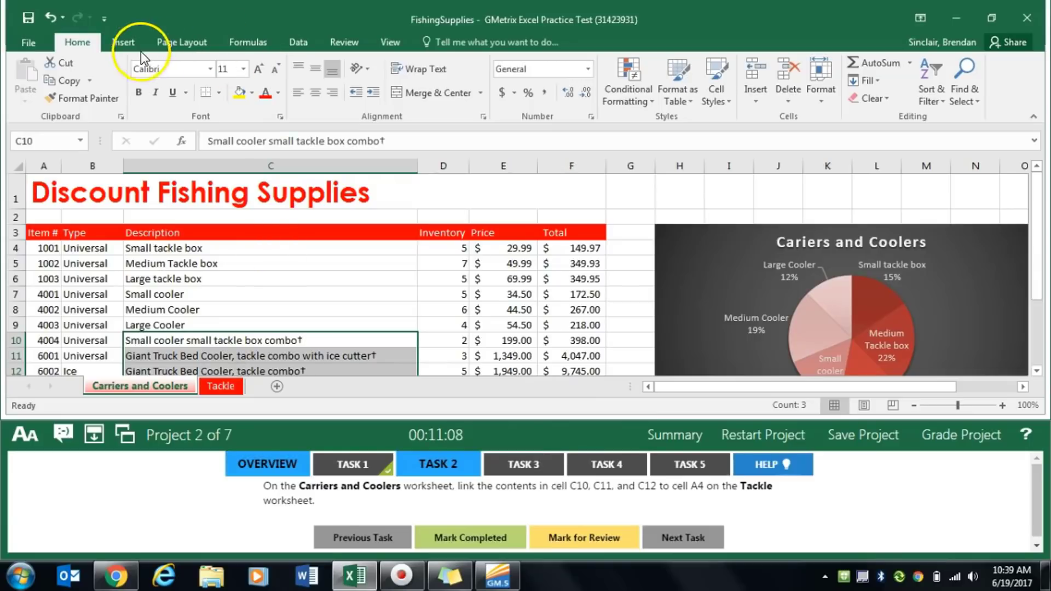
click(121, 44)
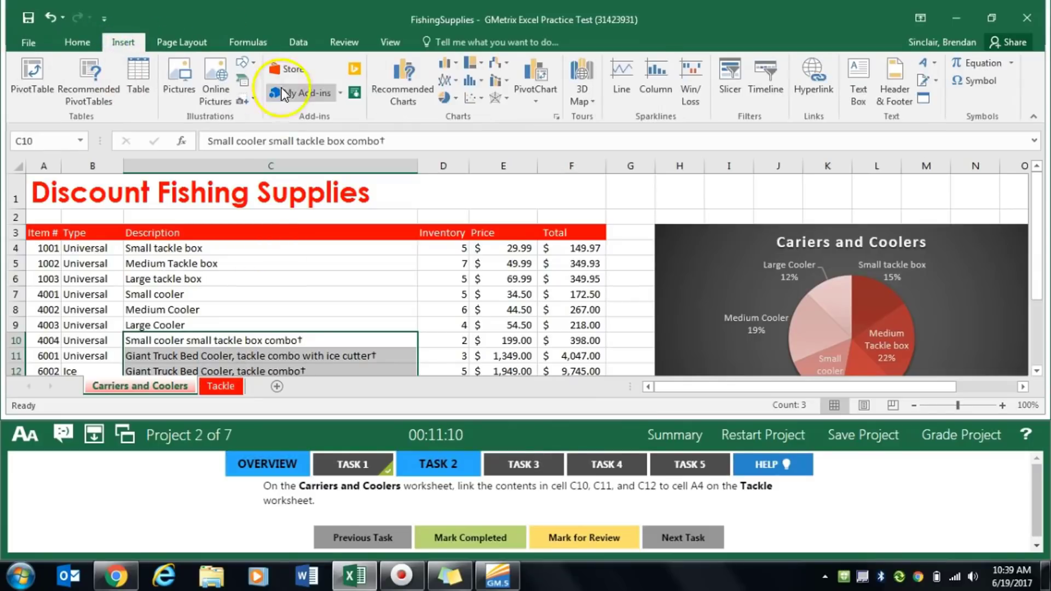
click(814, 101)
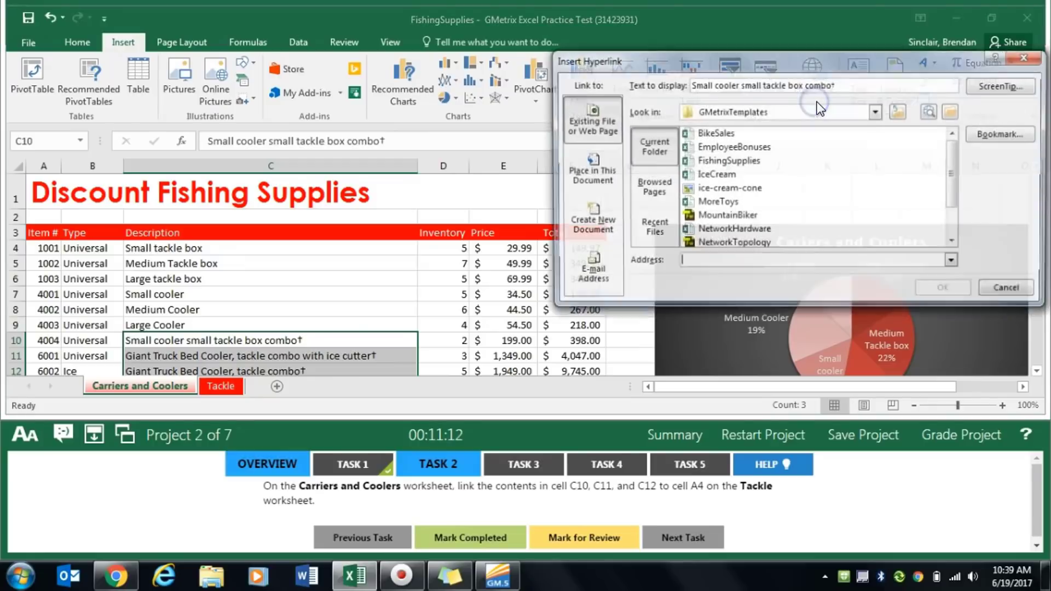
click(599, 182)
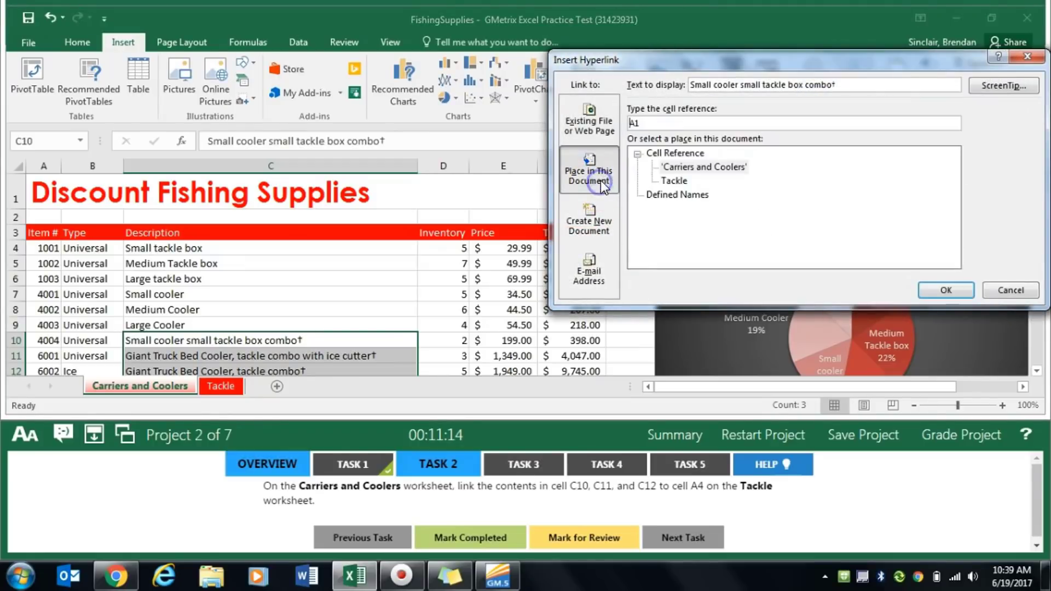
click(673, 181)
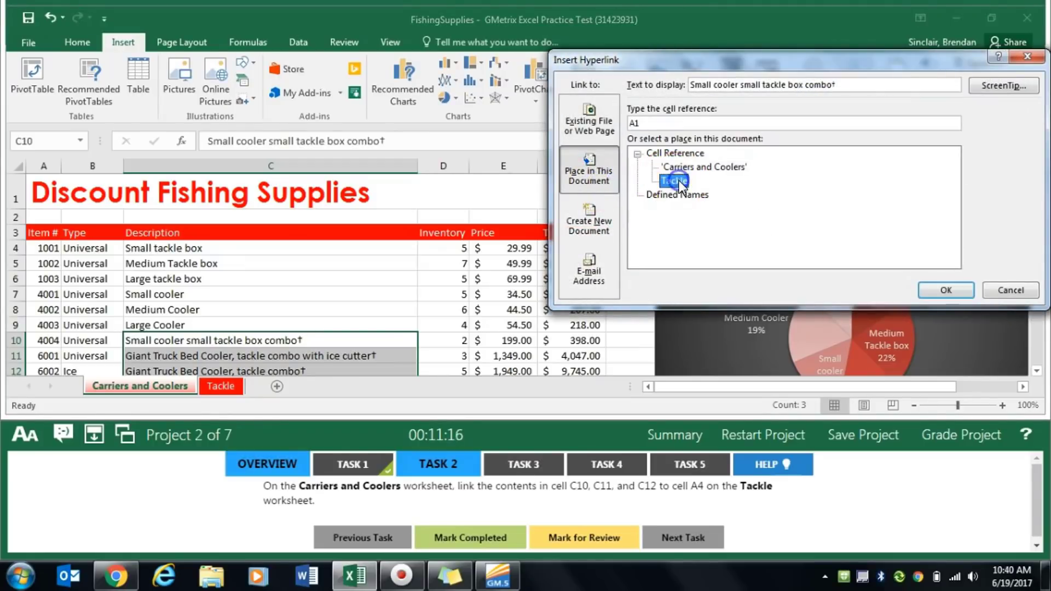
click(657, 123)
click(945, 290)
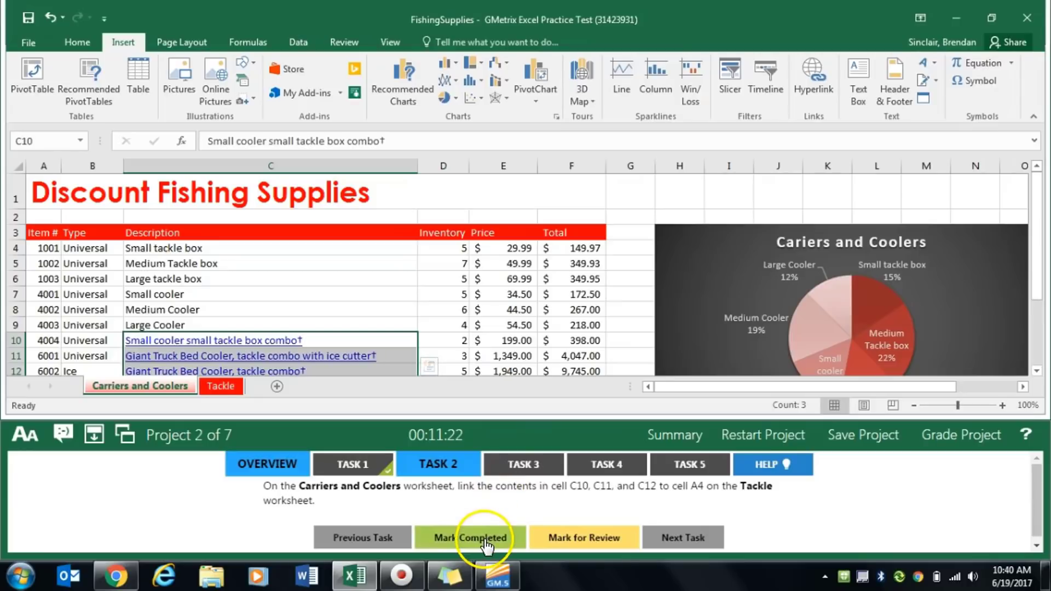
click(481, 539)
- For Task 3, apply the 3 Flags icon set to the Inventory values in D4:D19 on Carriers and Coolers, and mark the task completed
click(529, 467)
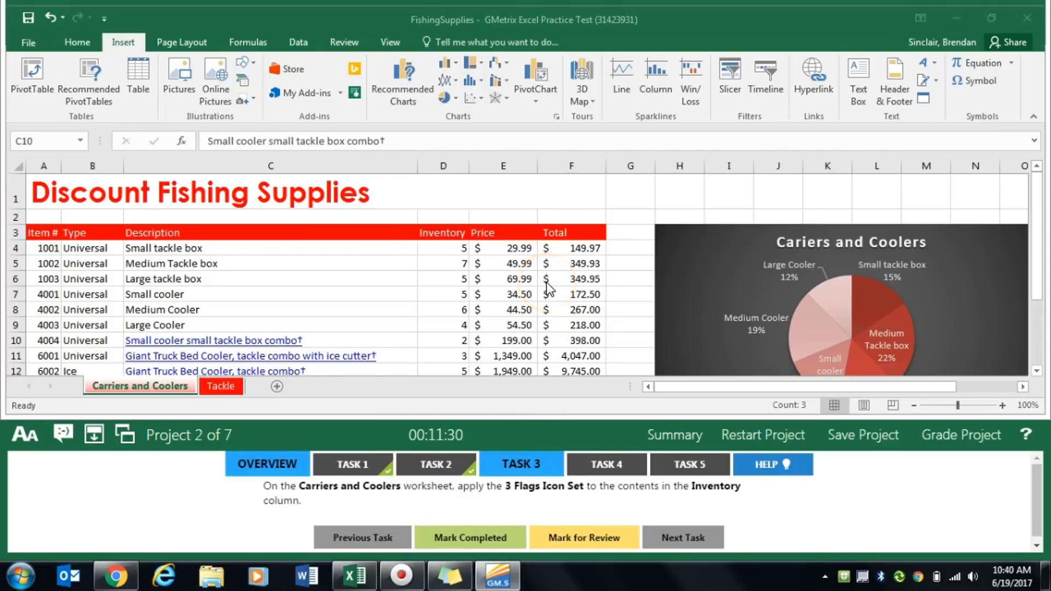
drag(453, 251, 452, 359)
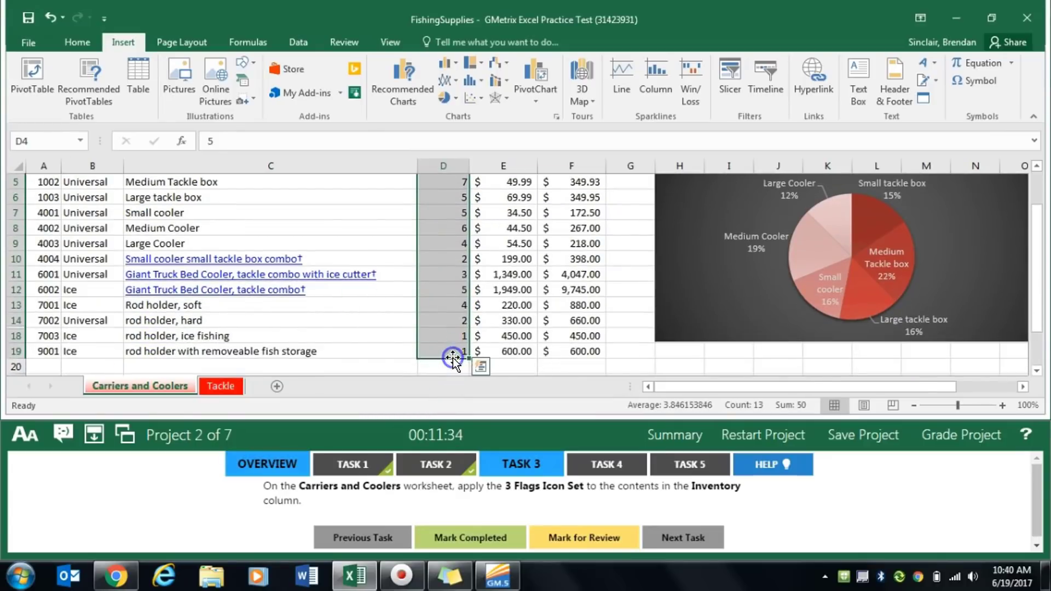
click(87, 41)
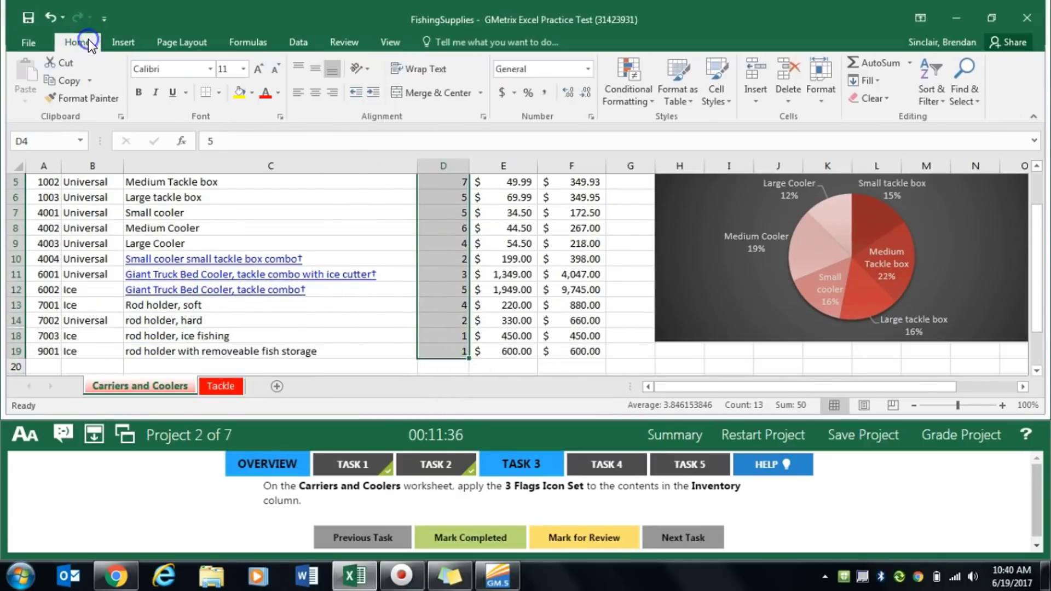
click(646, 99)
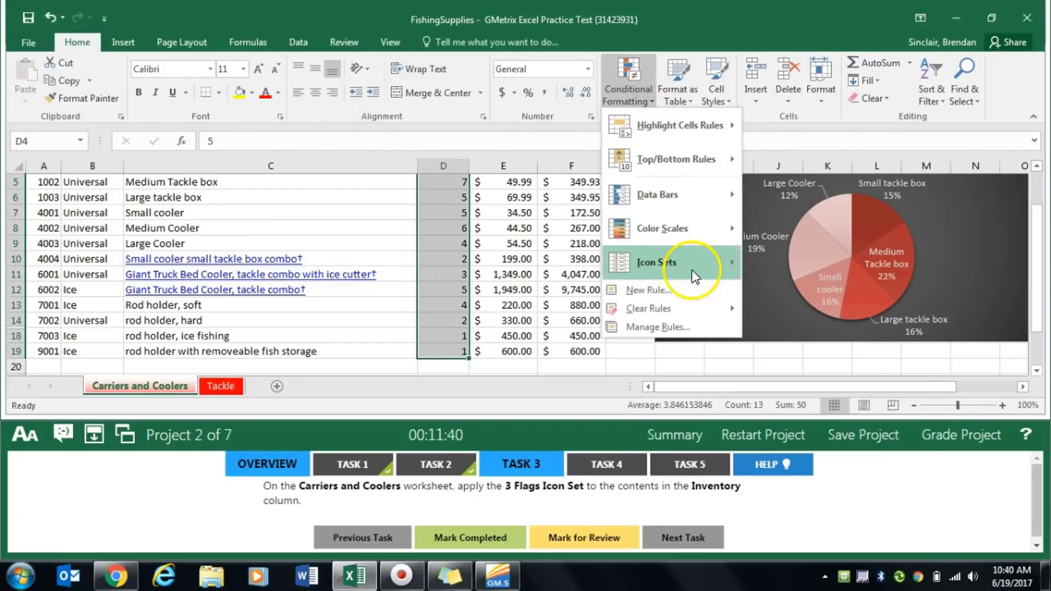
mouse_move(703, 279)
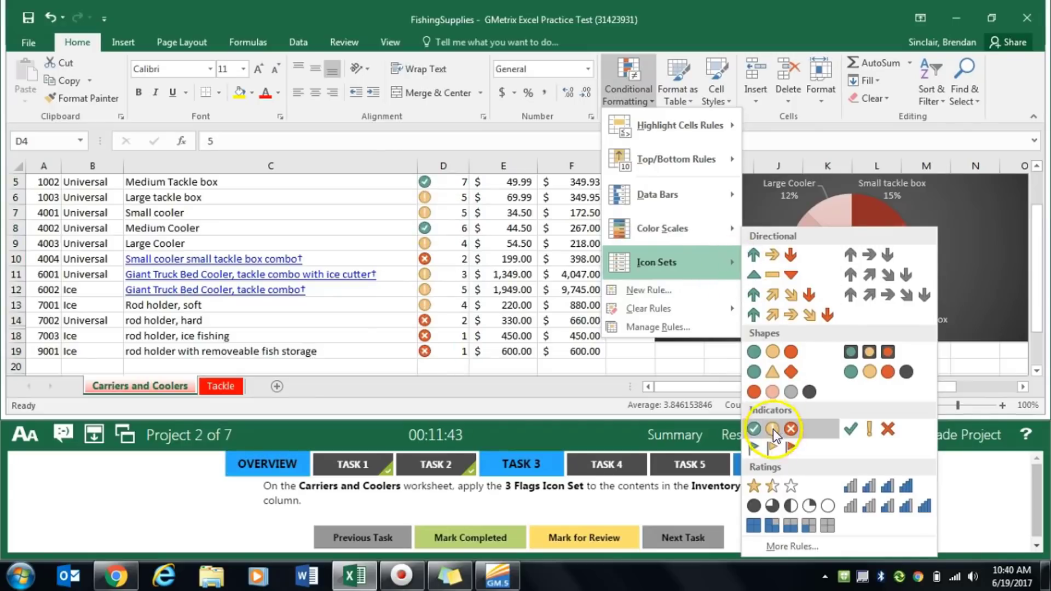
click(797, 455)
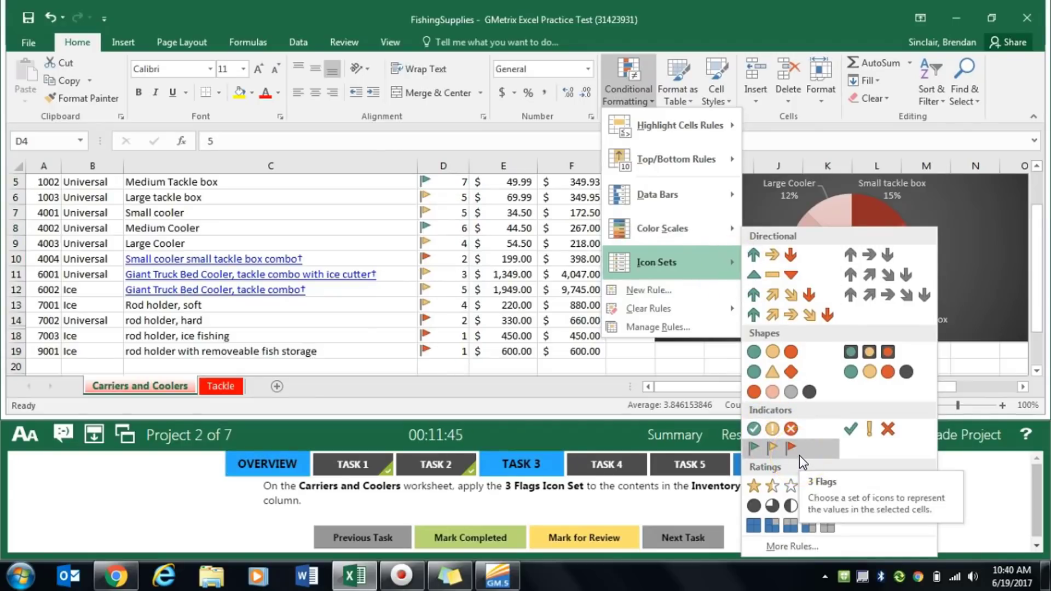
click(794, 449)
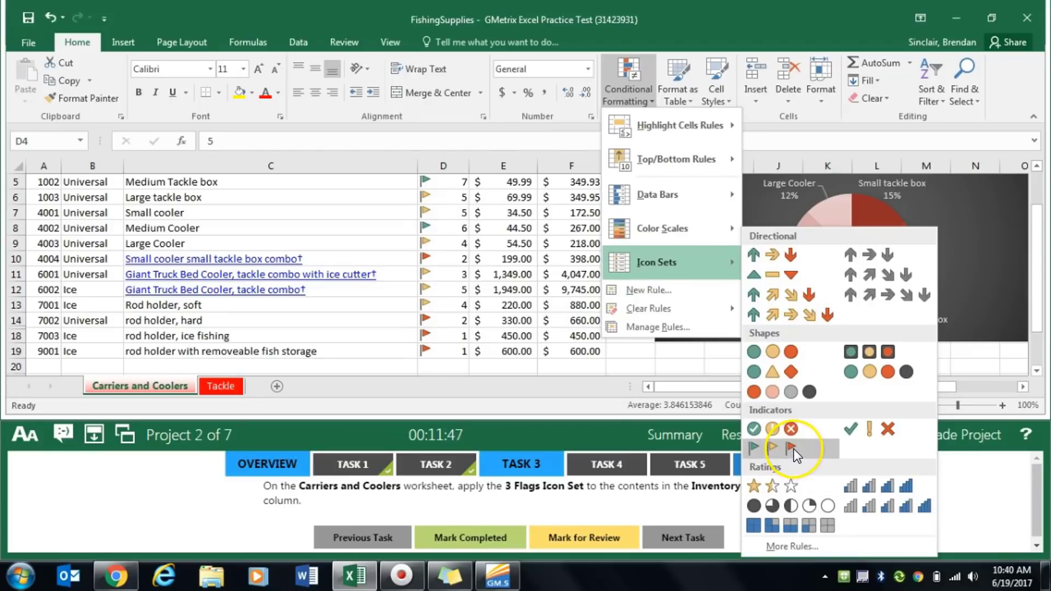
click(794, 449)
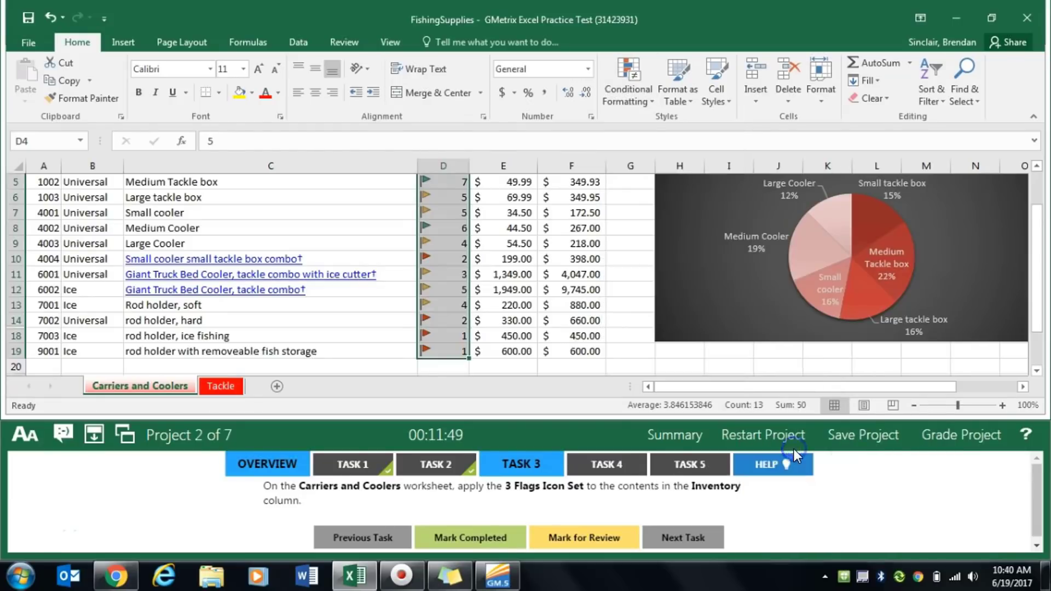
click(472, 521)
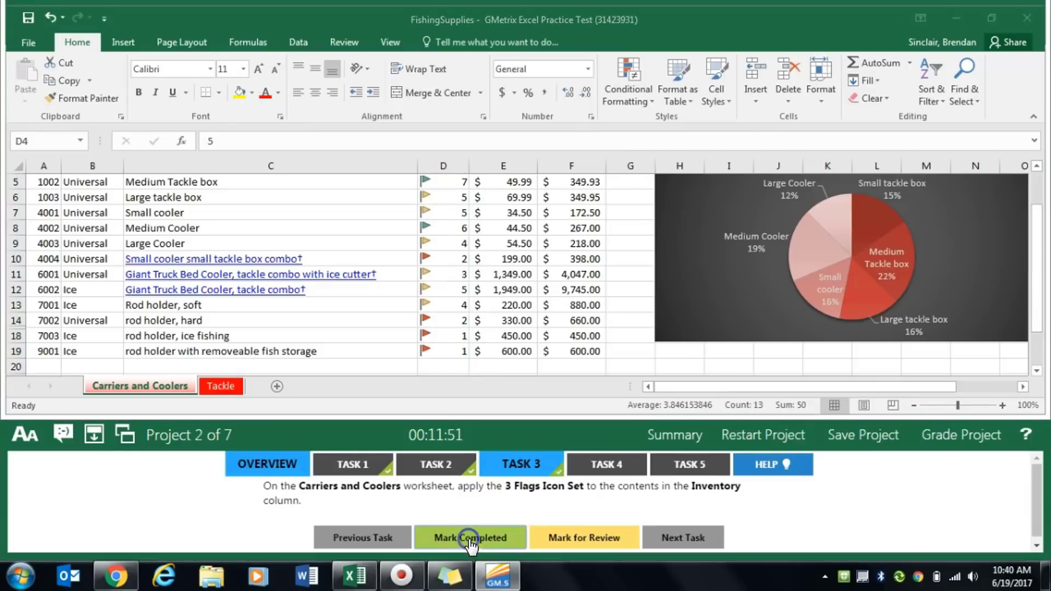
- For Task 4, expand the pie chart's data range on Carriers and Coolers to C4:D19, and mark the task completed
click(619, 469)
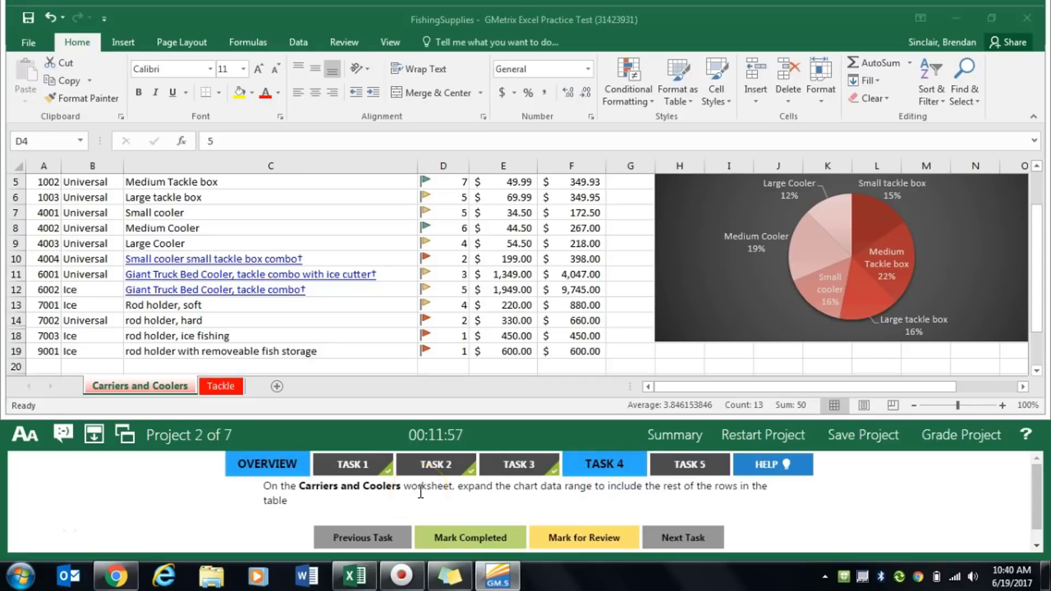
click(762, 303)
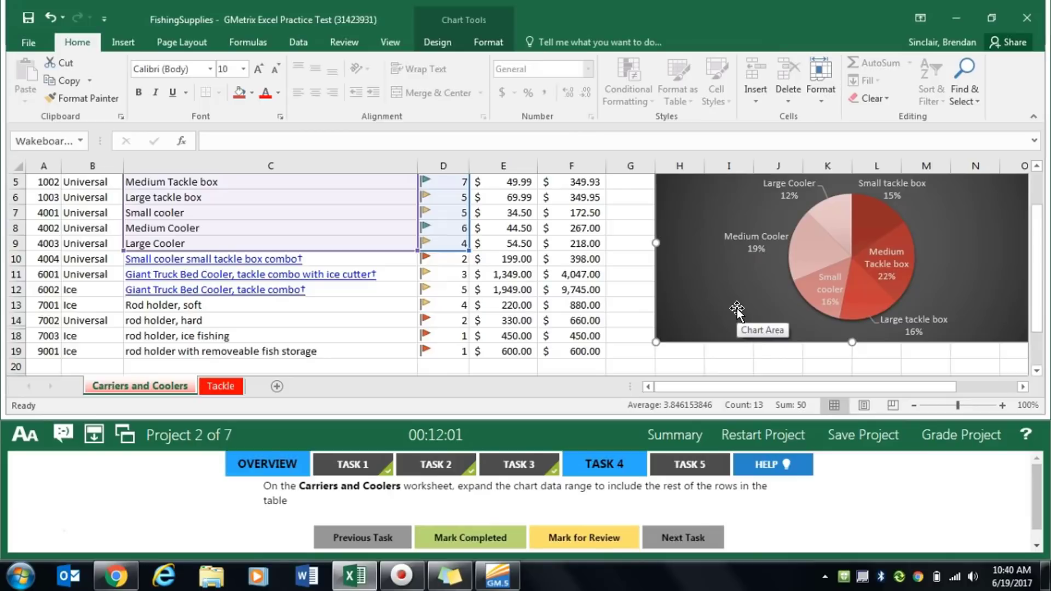
click(446, 41)
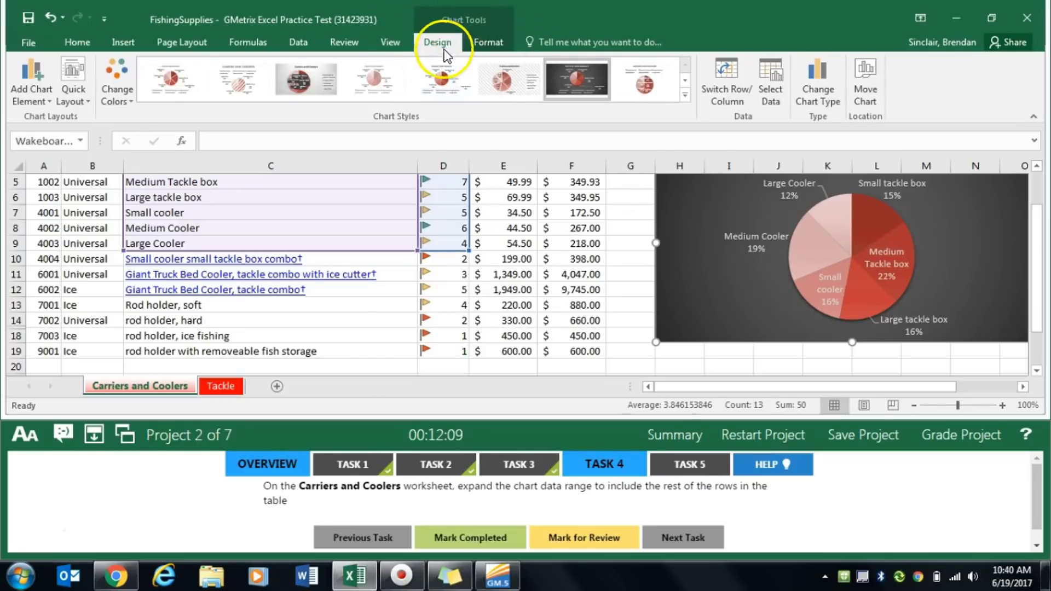
click(777, 106)
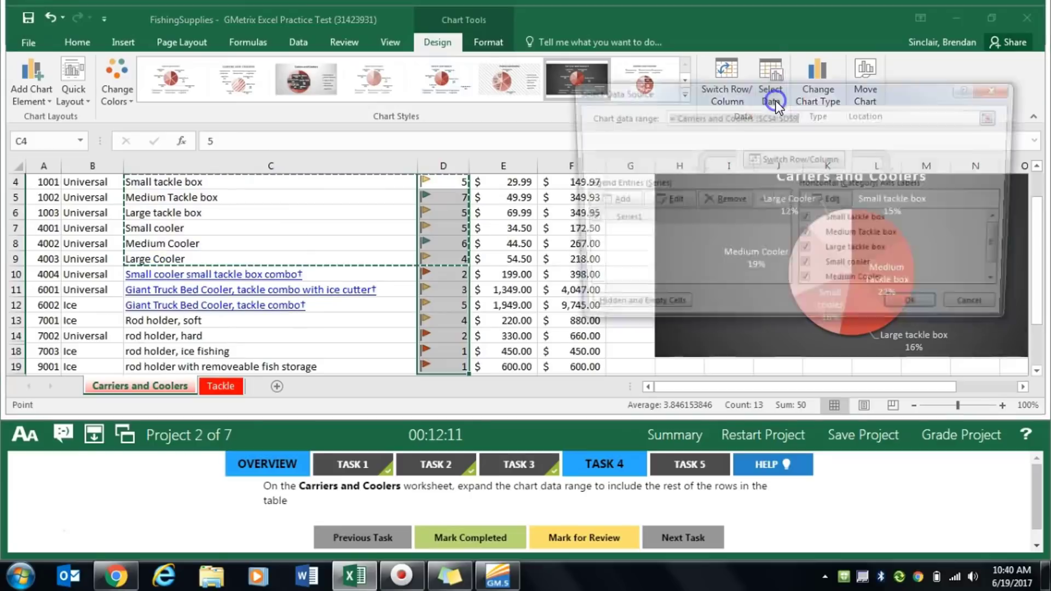
drag(795, 95, 824, 85)
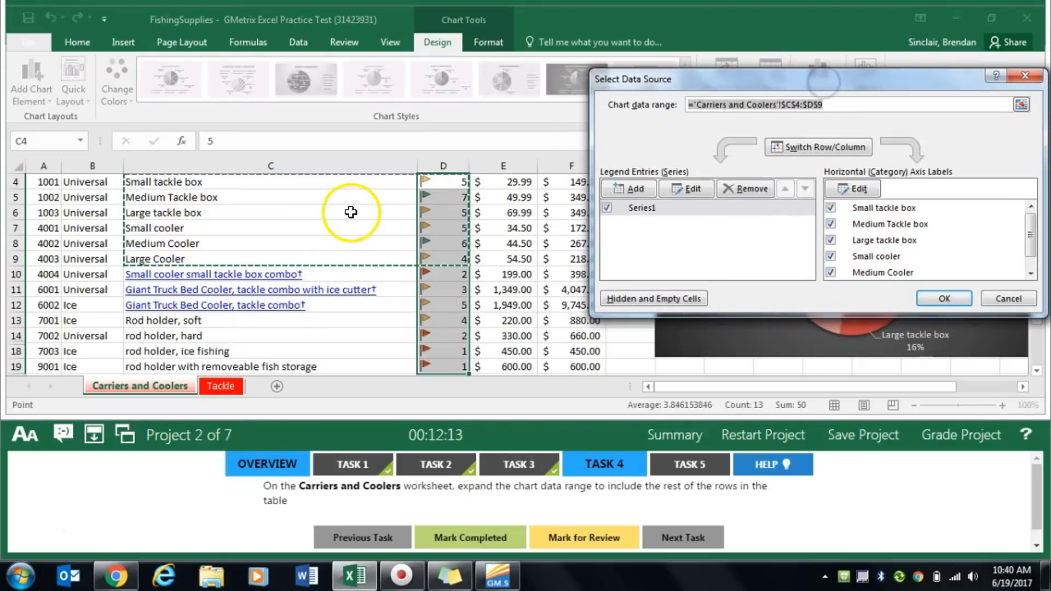
scroll(323, 230, up, 1)
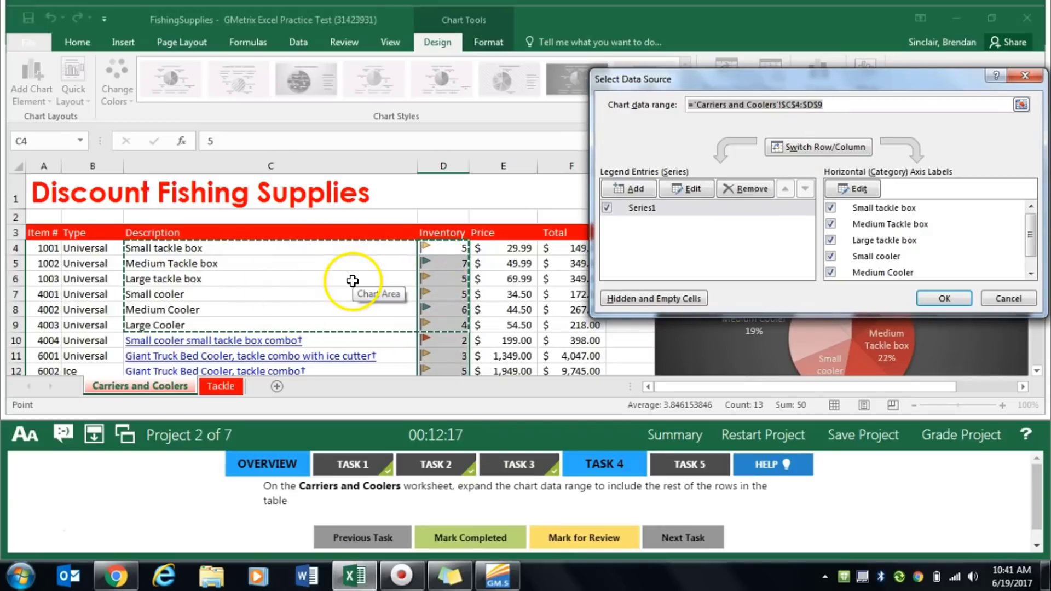
drag(332, 249, 432, 350)
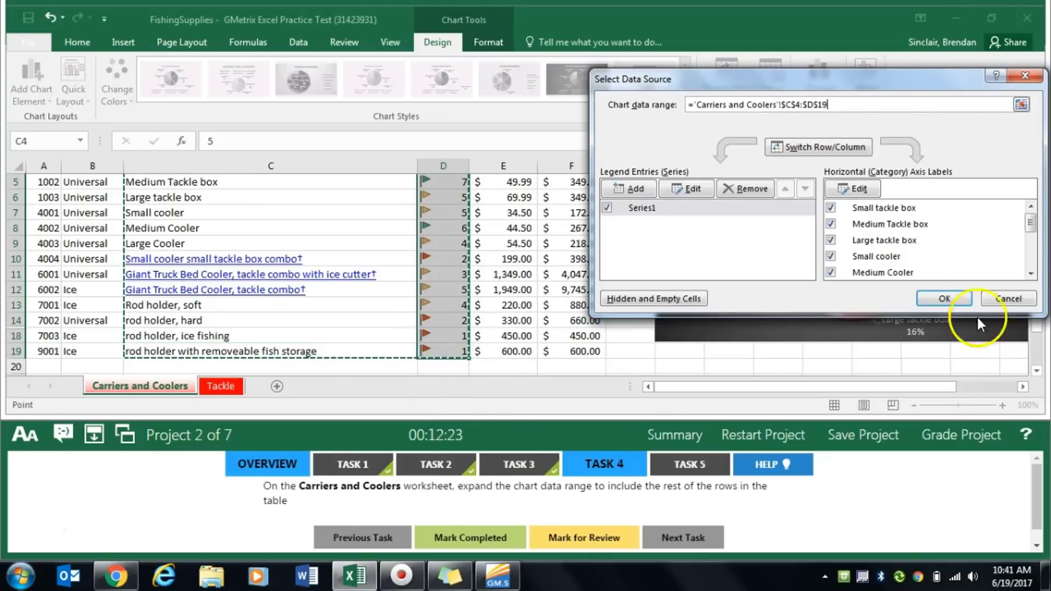
click(939, 297)
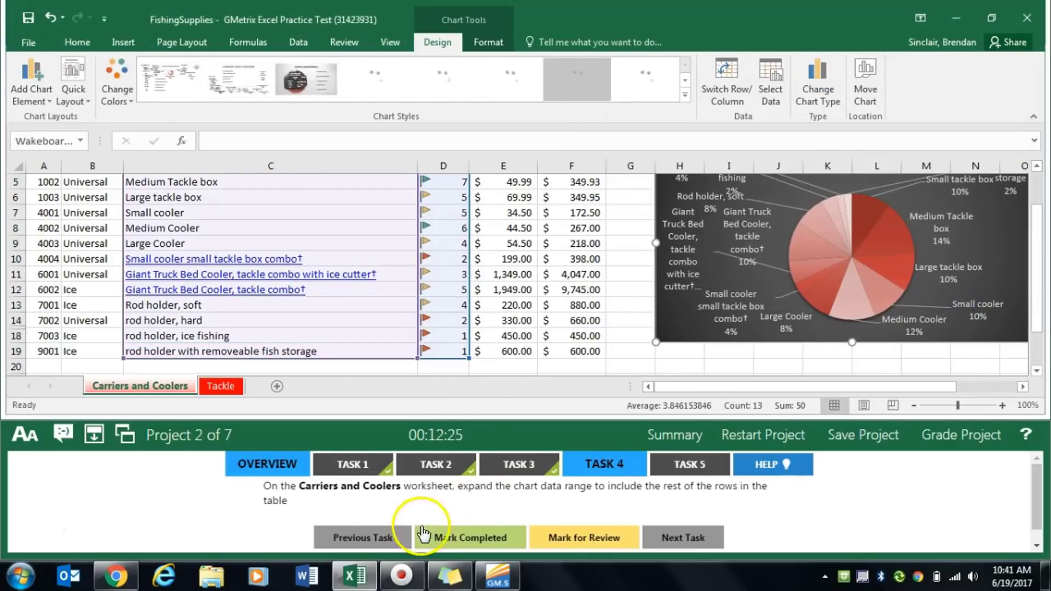
click(455, 538)
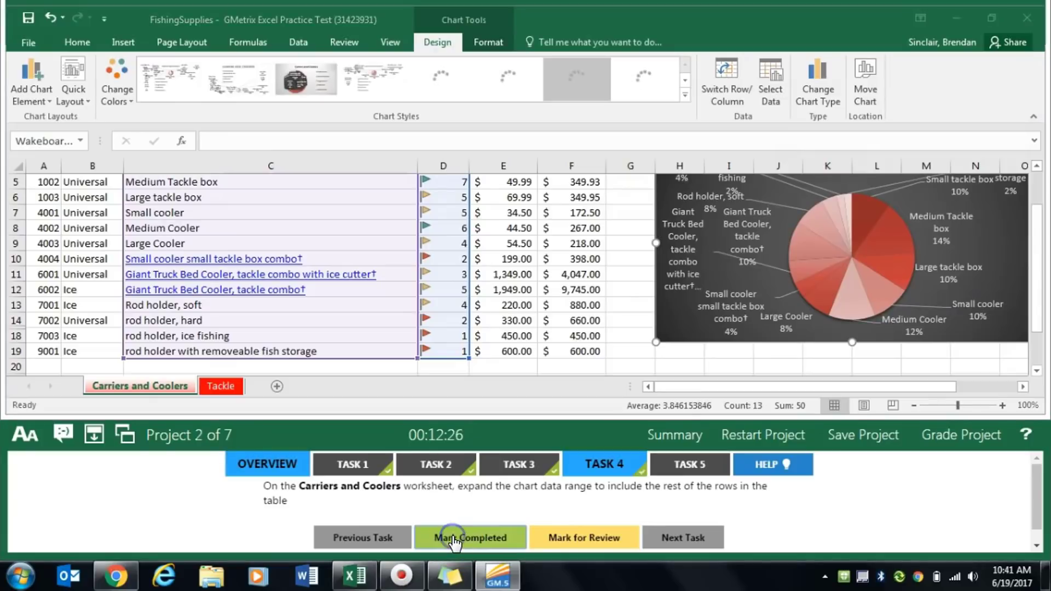
- Display the Task 5 instructions and copy only the Carriers and Coolers worksheet into a new workbook
click(692, 468)
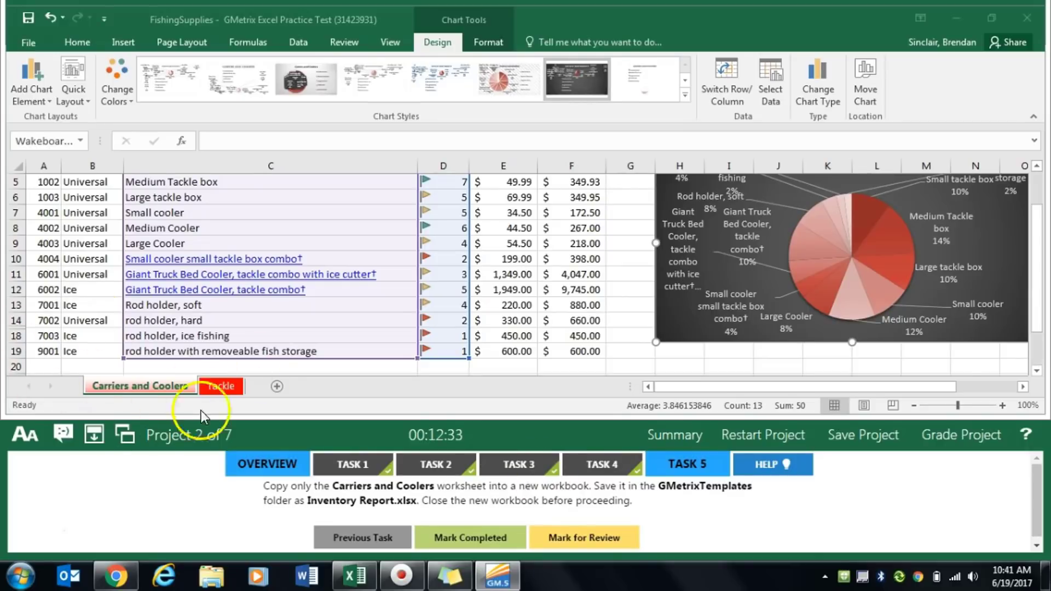
click(173, 392)
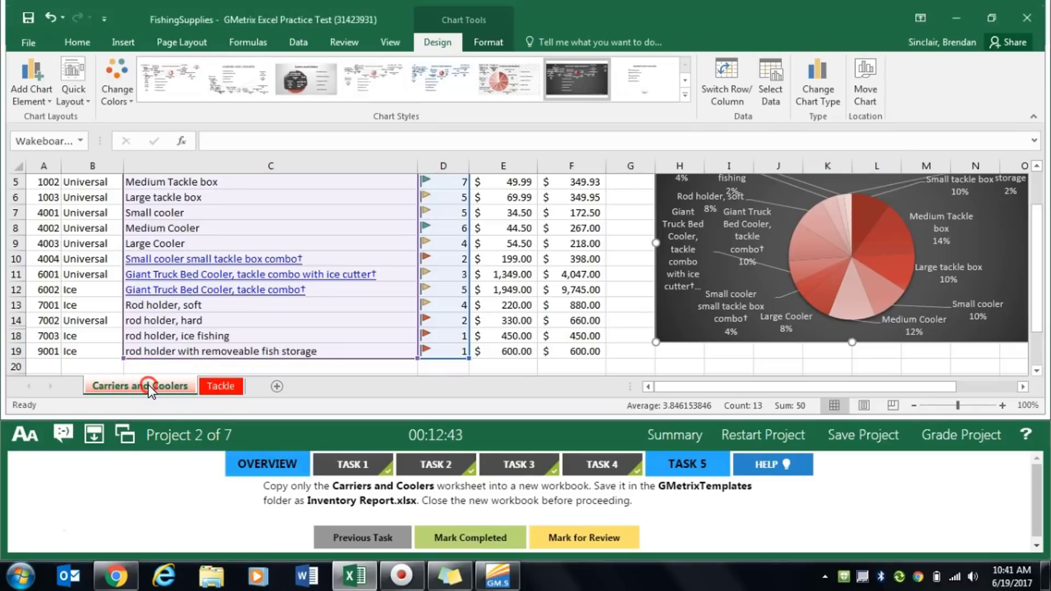
right_click(134, 387)
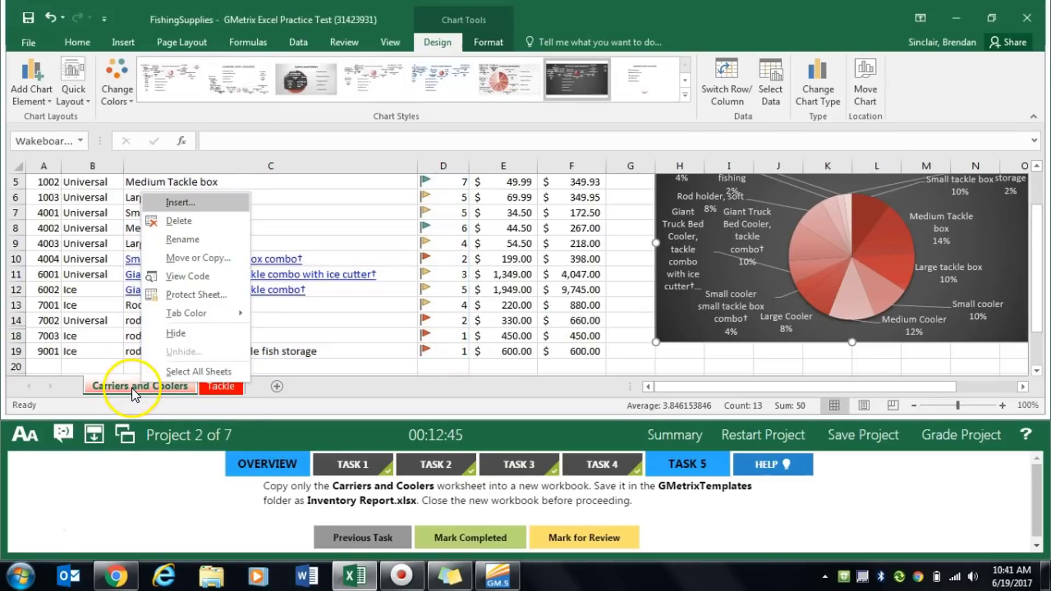
click(216, 259)
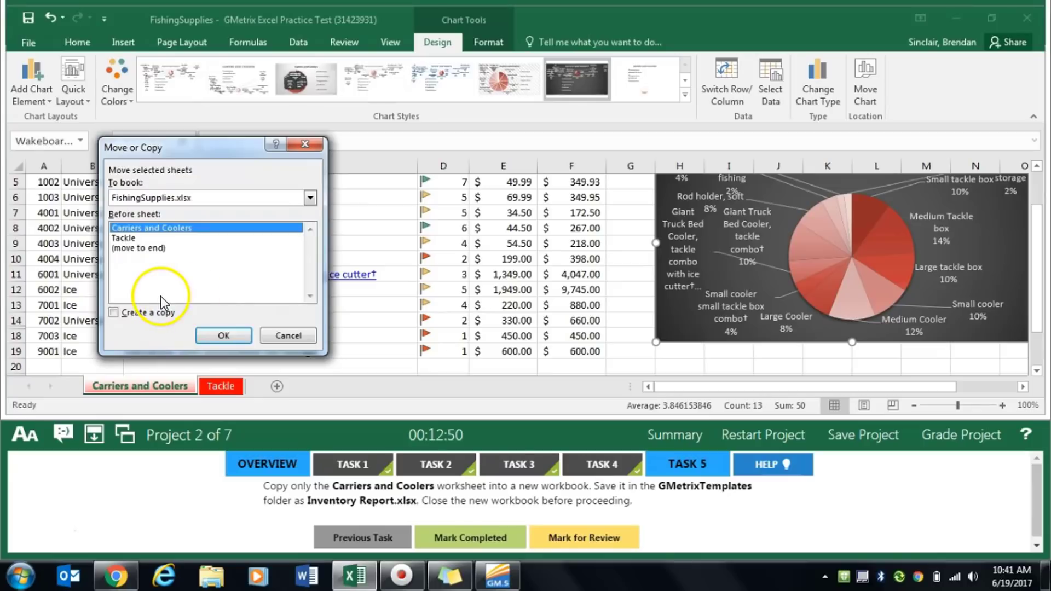
click(113, 313)
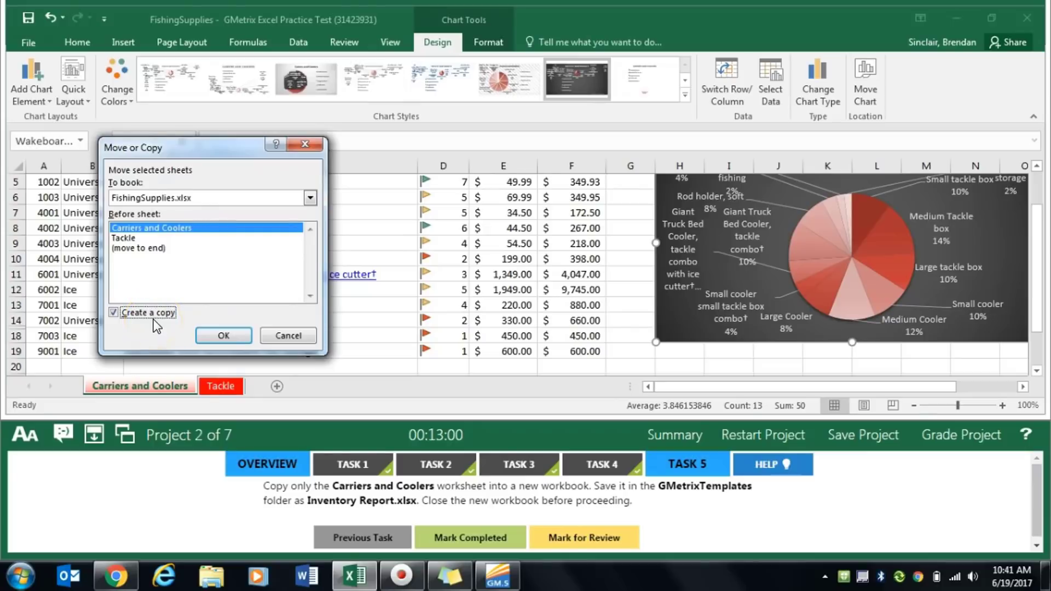
click(196, 198)
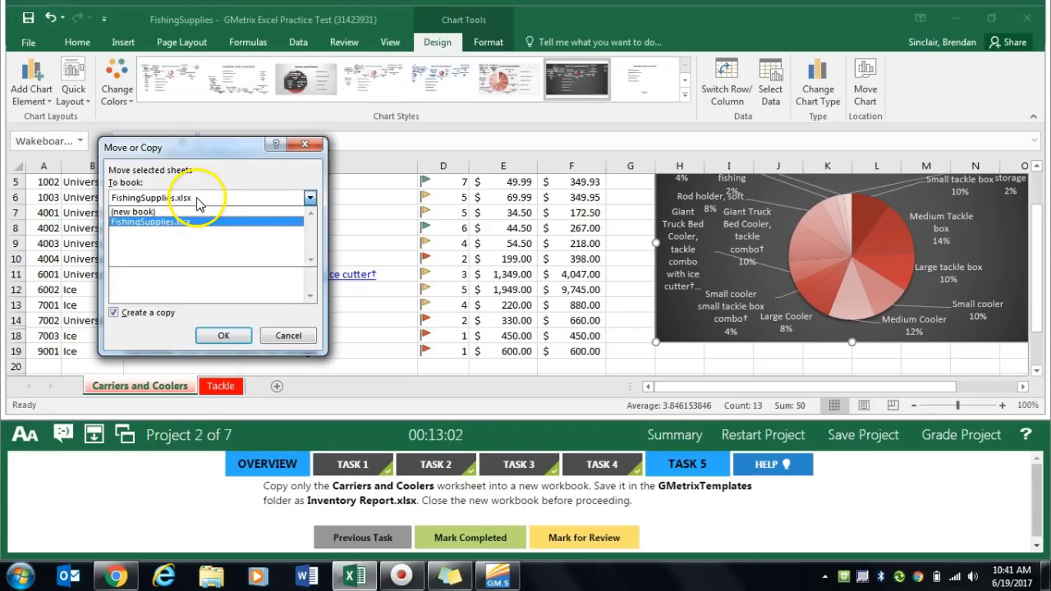
click(165, 212)
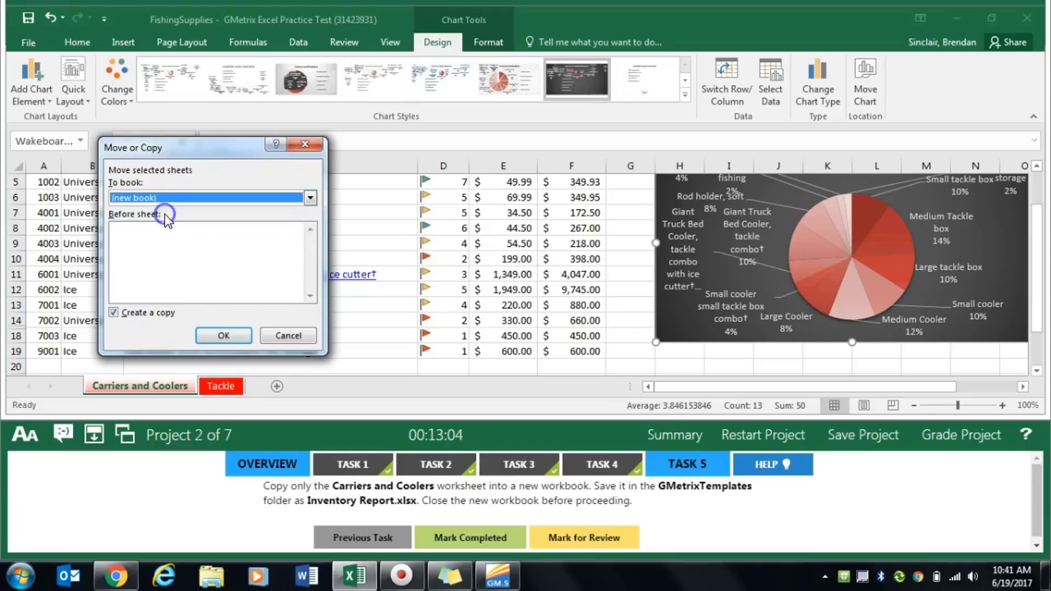
click(224, 334)
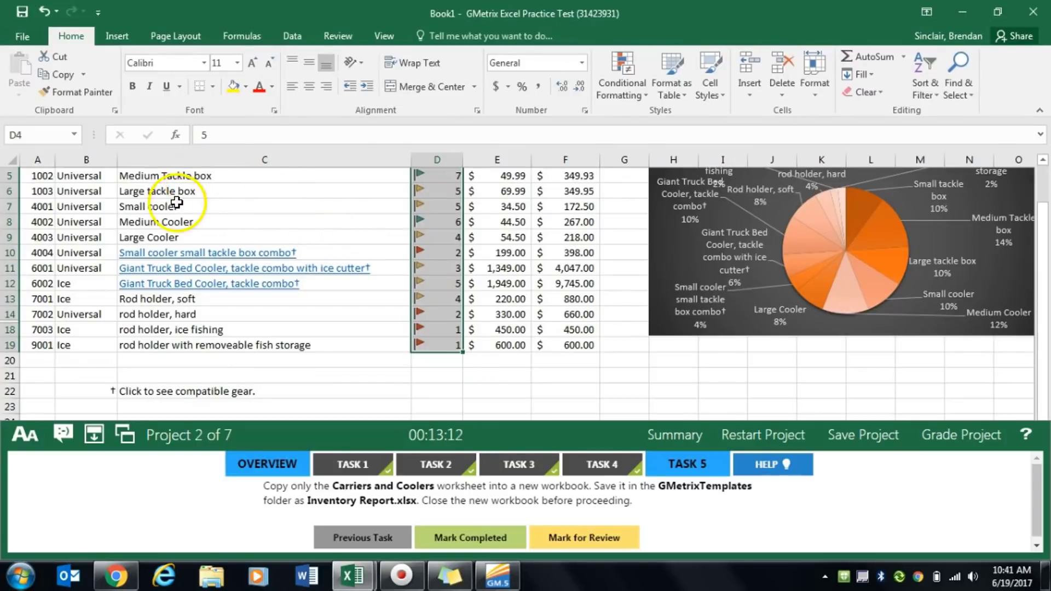
- Save the new workbook as Inventory Report in the GMetrixTemplates folder, close it, and mark Task 5 completed
click(30, 43)
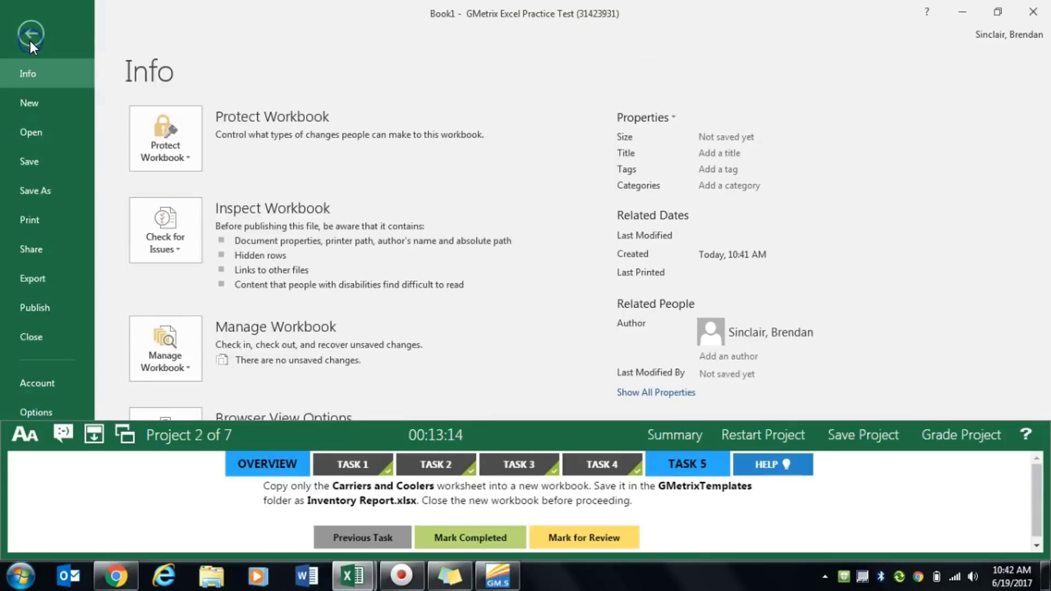
click(53, 192)
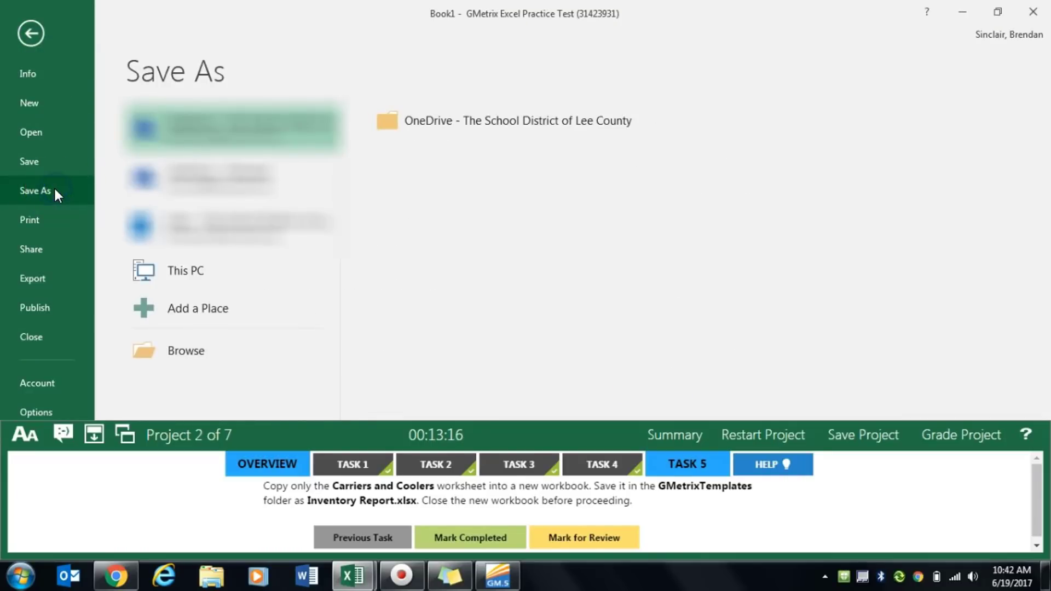
click(242, 274)
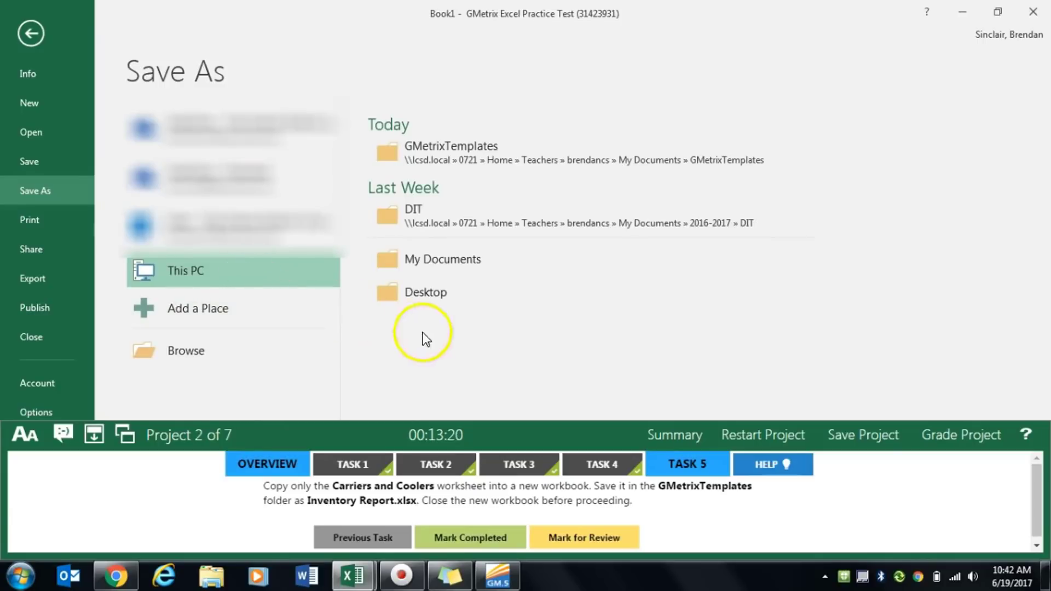
click(485, 156)
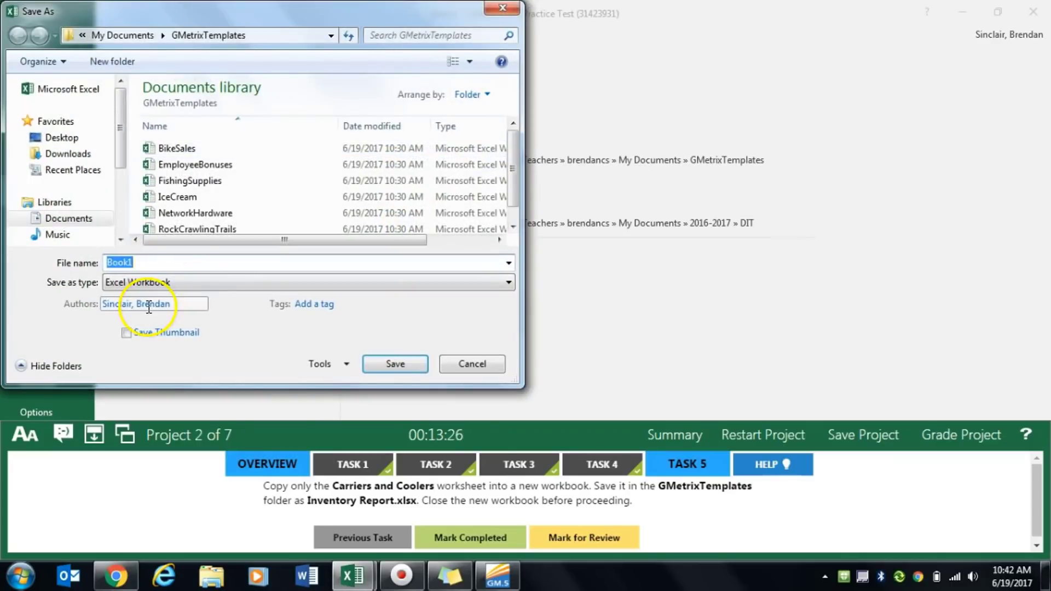
text(I)
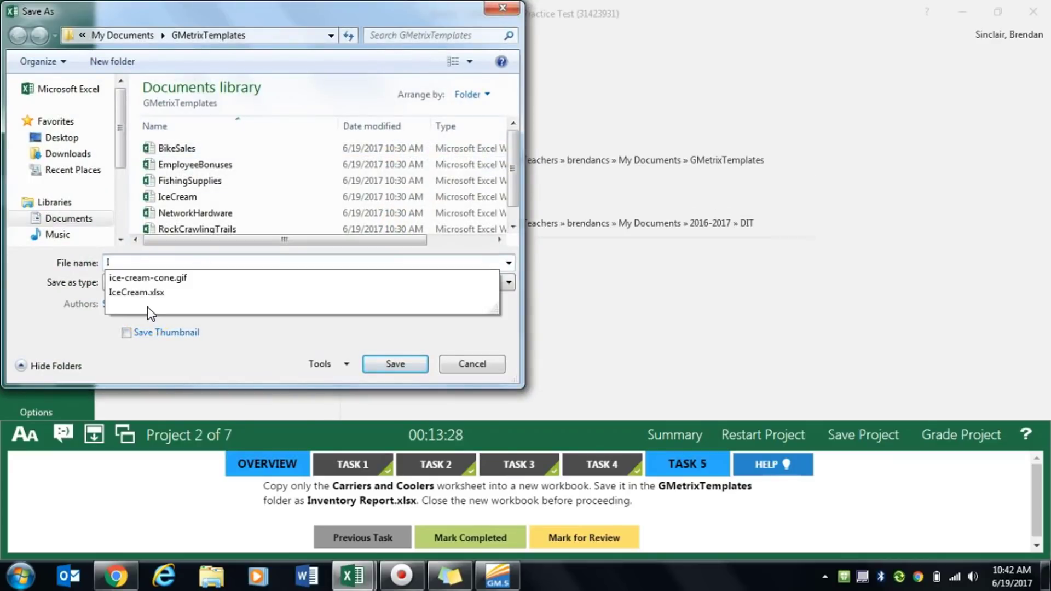
text(nventory Report)
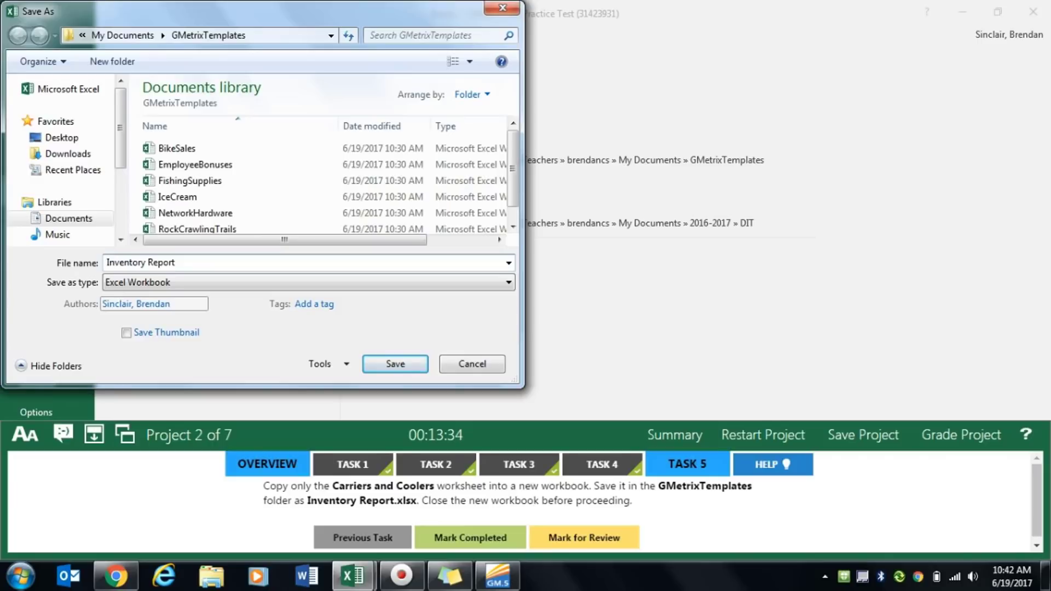
click(396, 367)
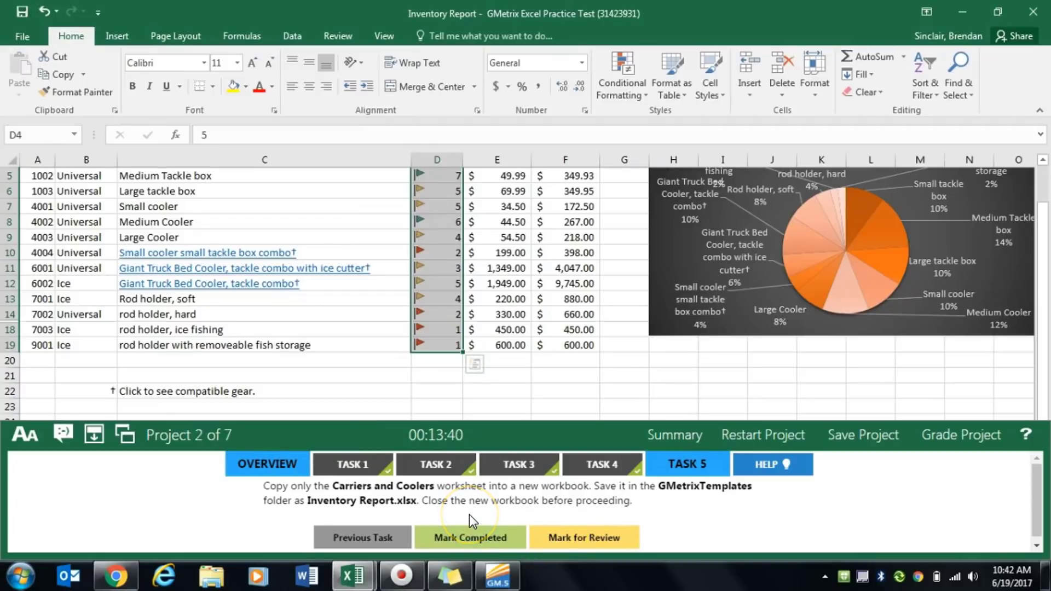
click(1039, 11)
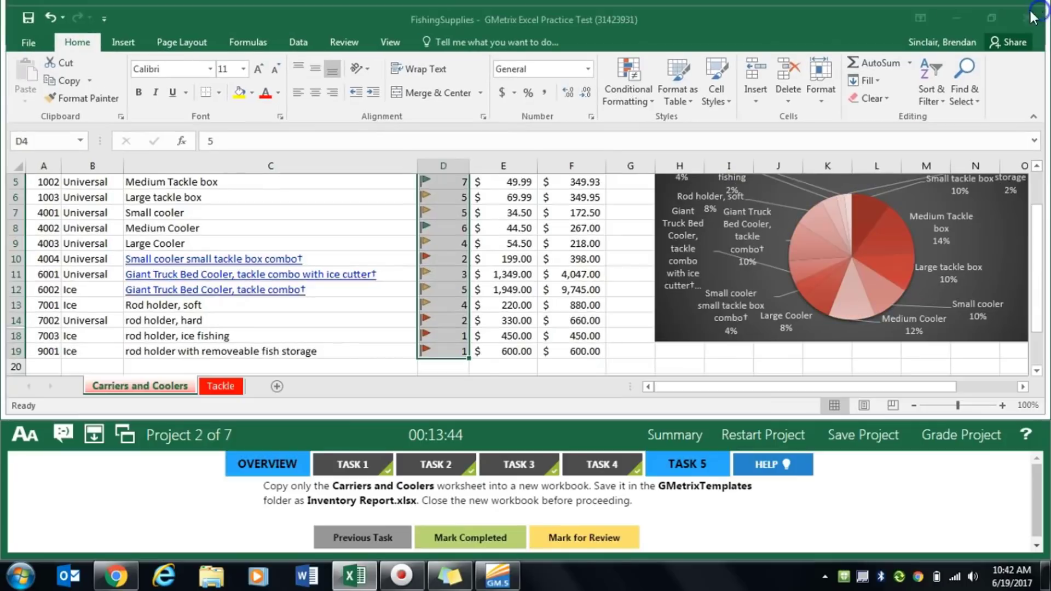
click(486, 539)
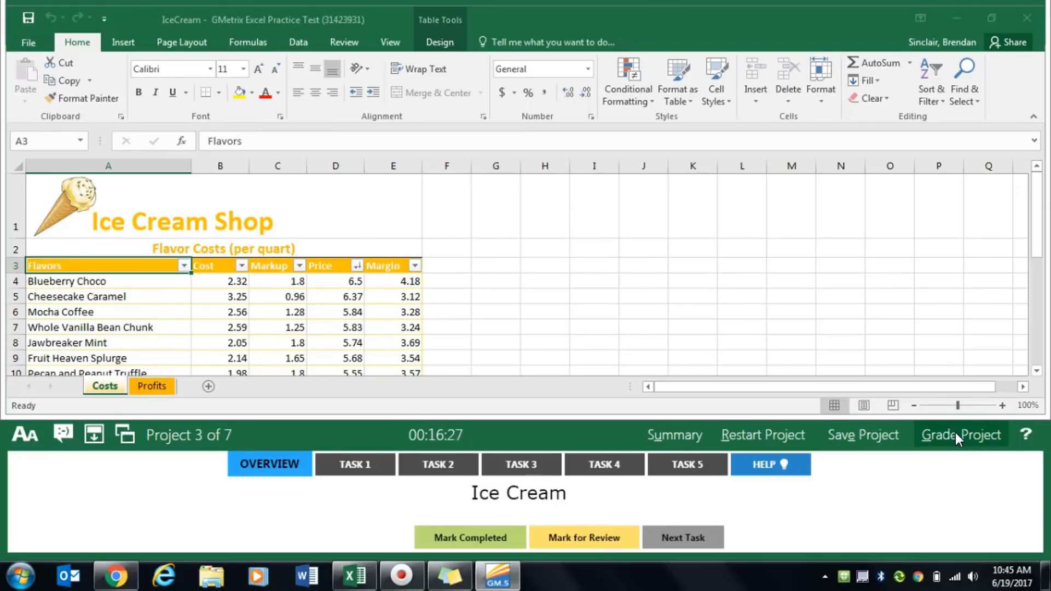
- For Task 1 of Project 3, replace all occurrences of Choco with Chocolate within the entire workbook
click(355, 475)
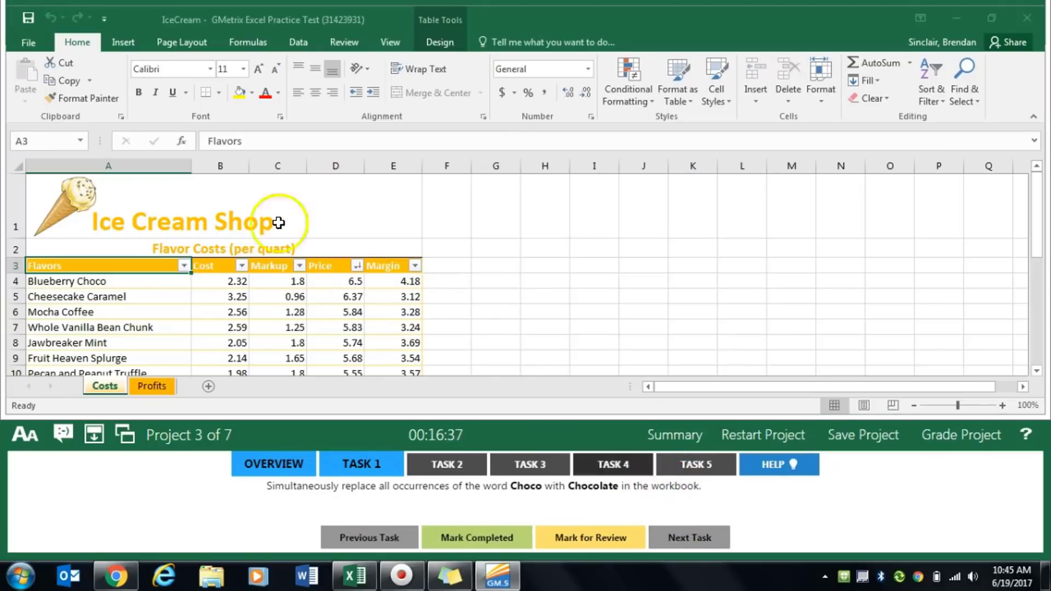
click(973, 103)
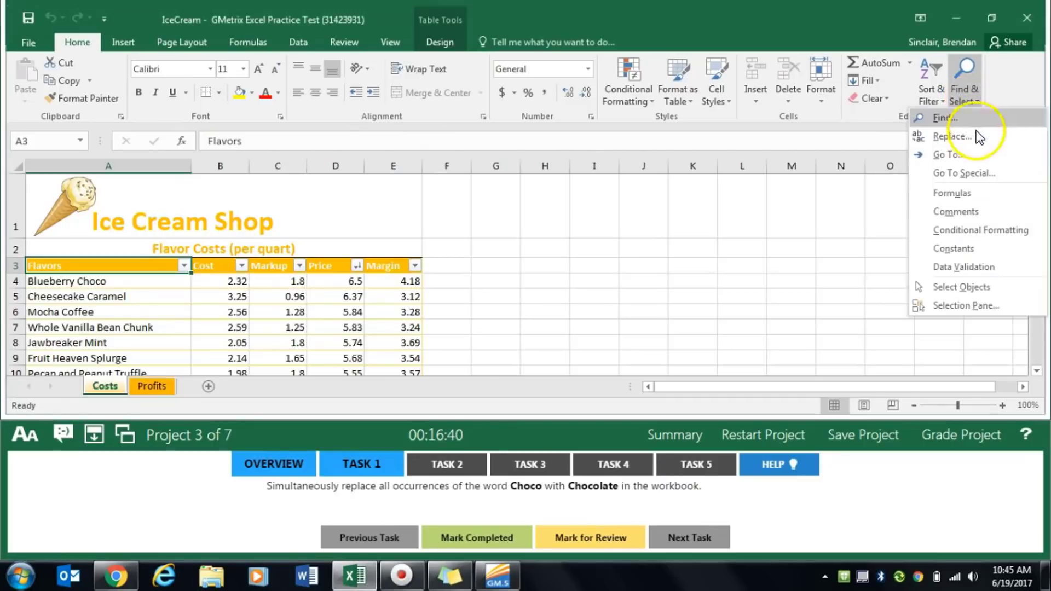
click(947, 140)
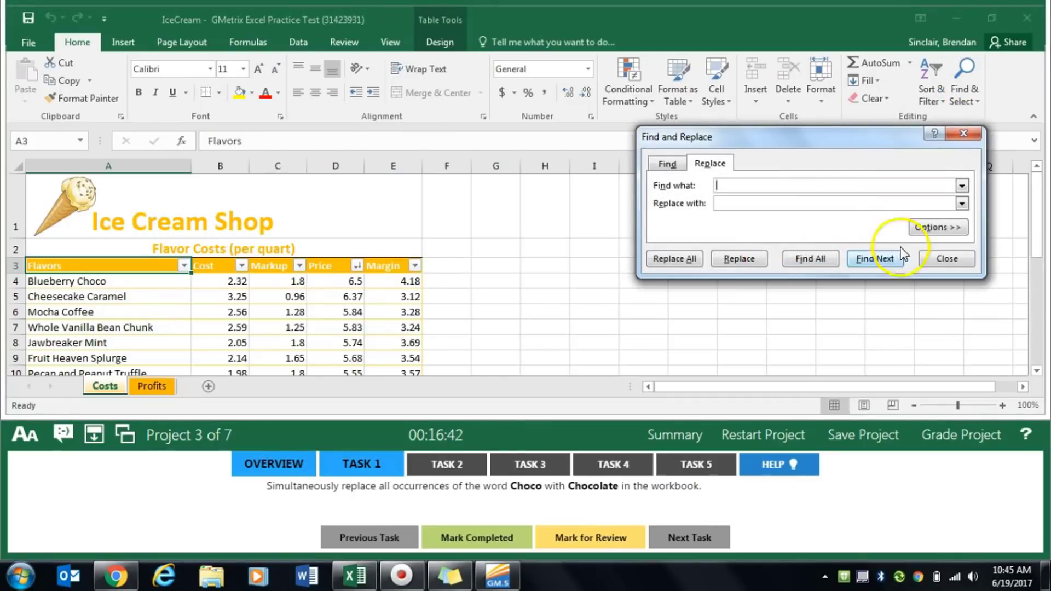
click(959, 229)
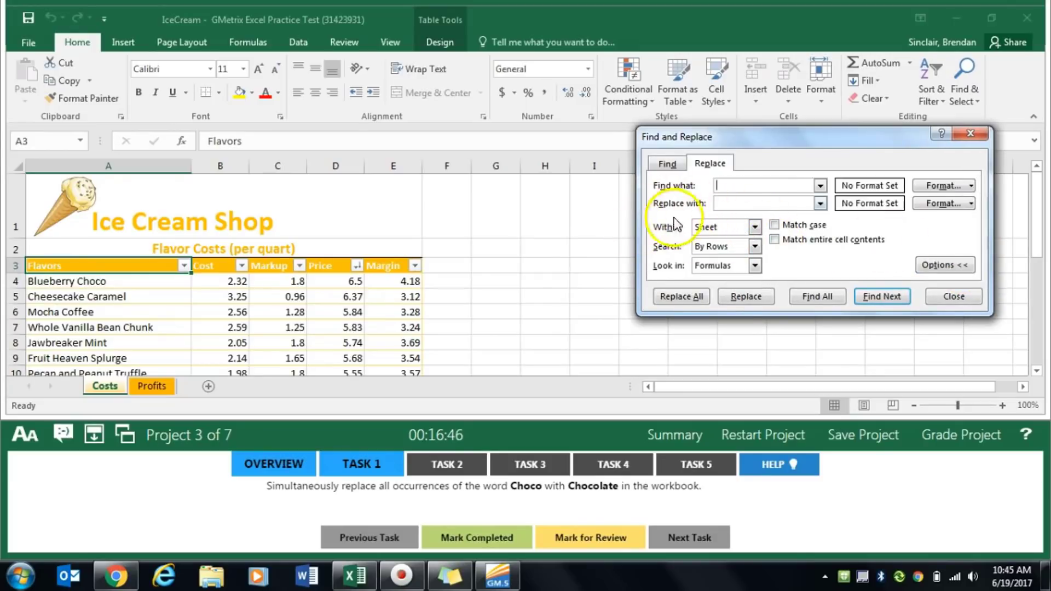
click(754, 228)
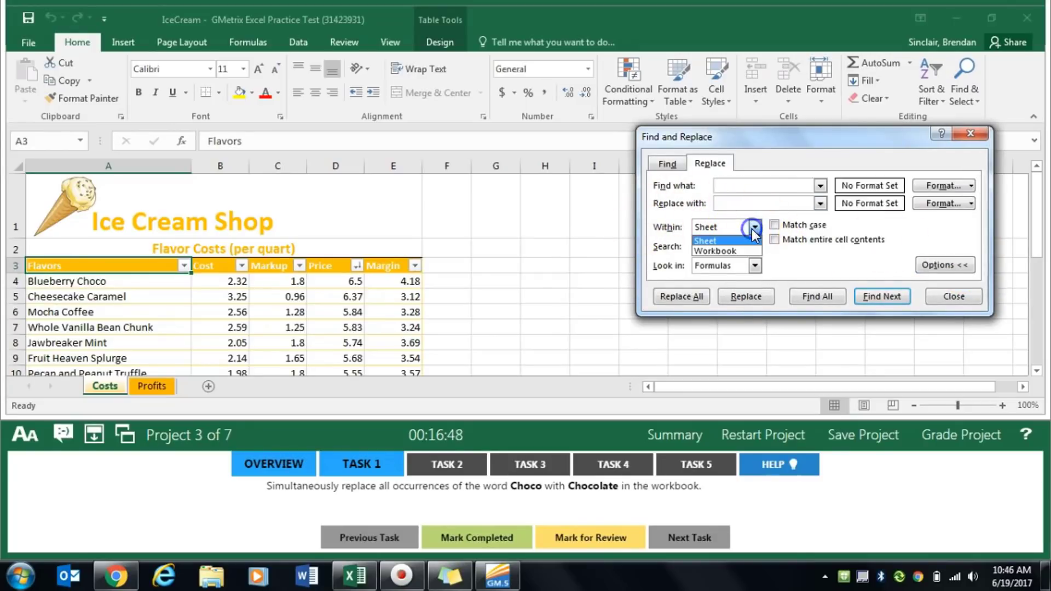
click(733, 251)
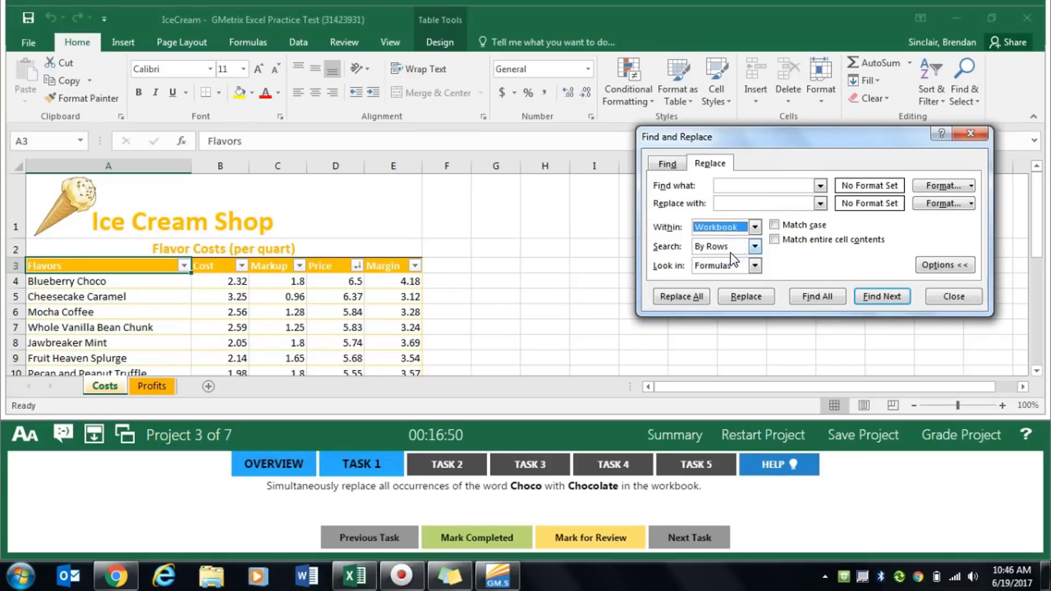
click(750, 184)
text(Ch)
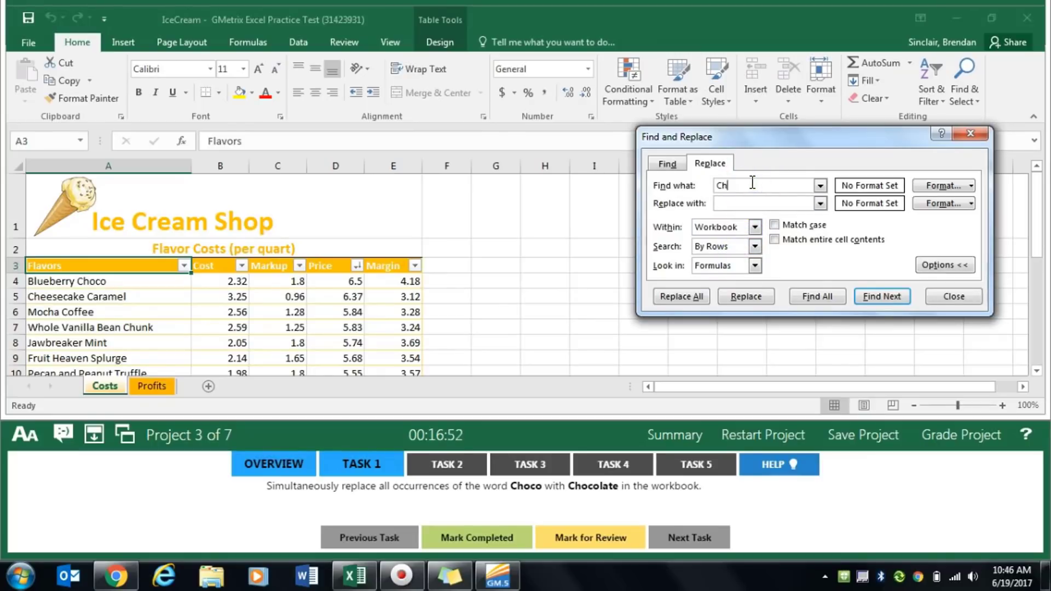
text(oco)
key(Tab)
text(Choc)
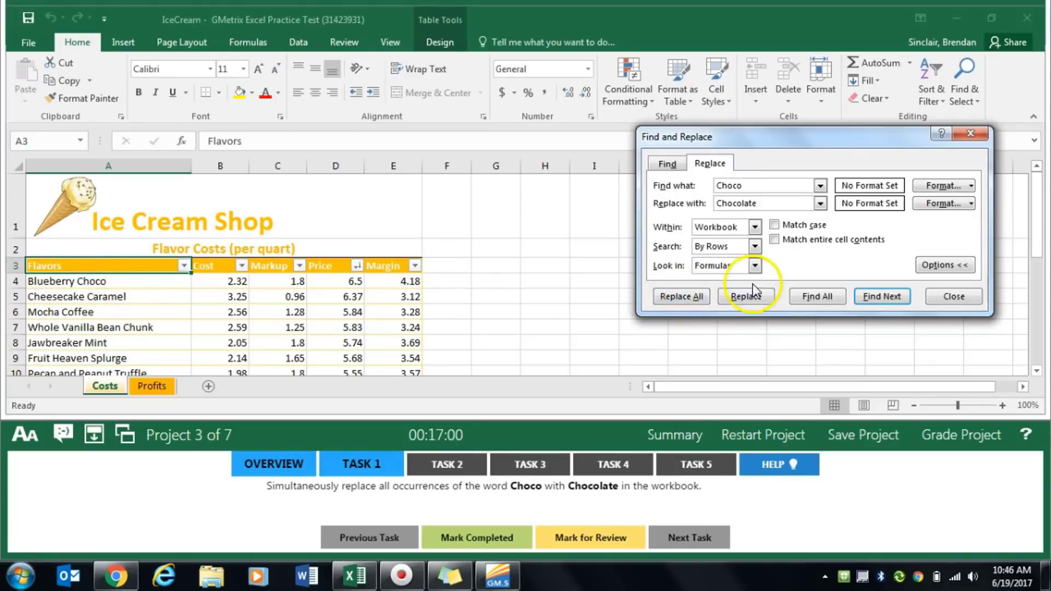
click(679, 297)
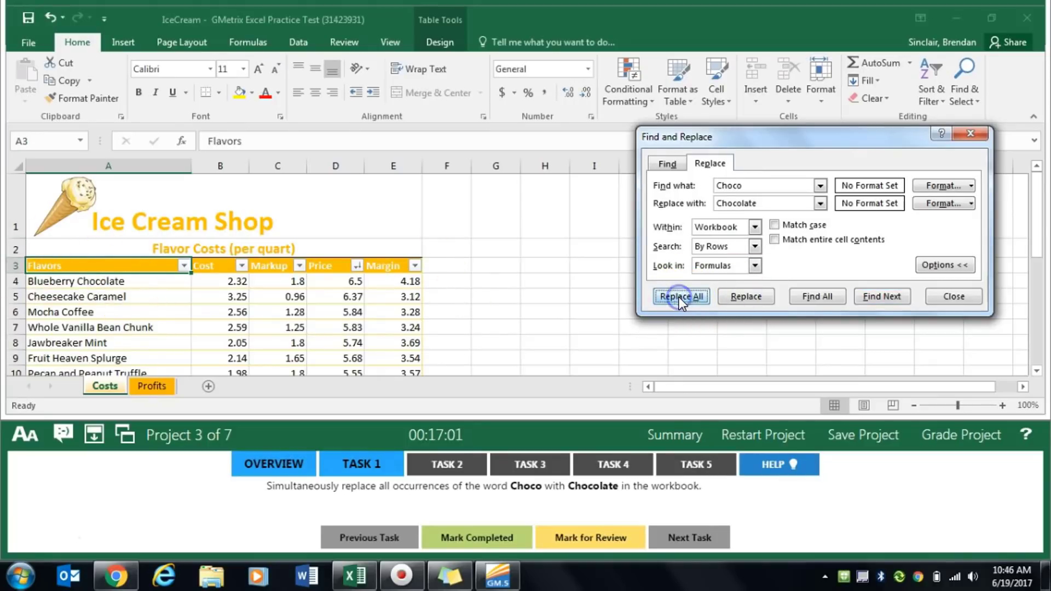
- Close the Find and Replace dialog, mark Task 1 completed, and display the Task 2 instructions
click(952, 297)
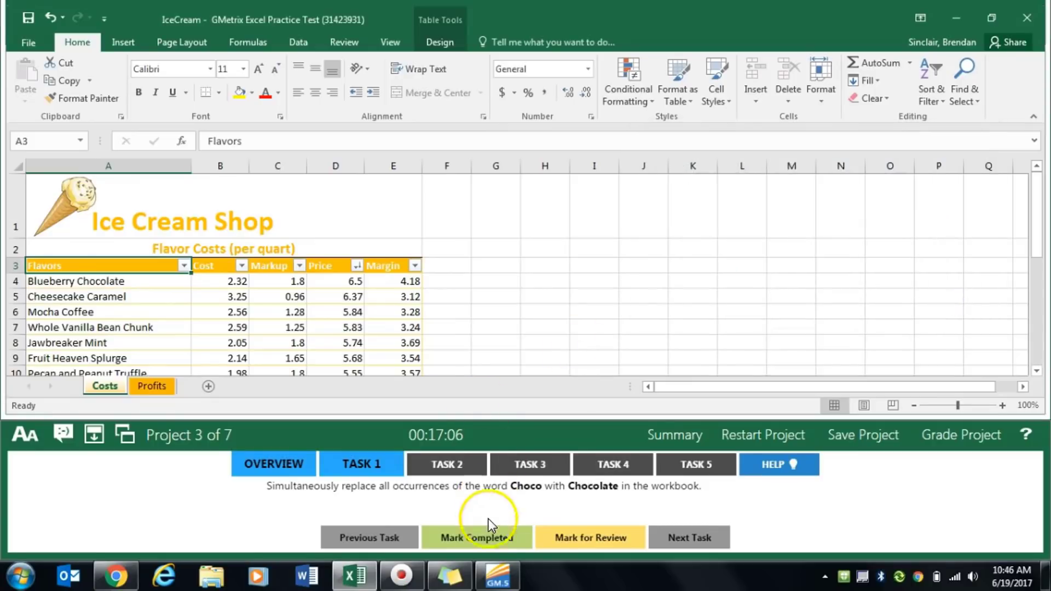
click(482, 537)
click(438, 465)
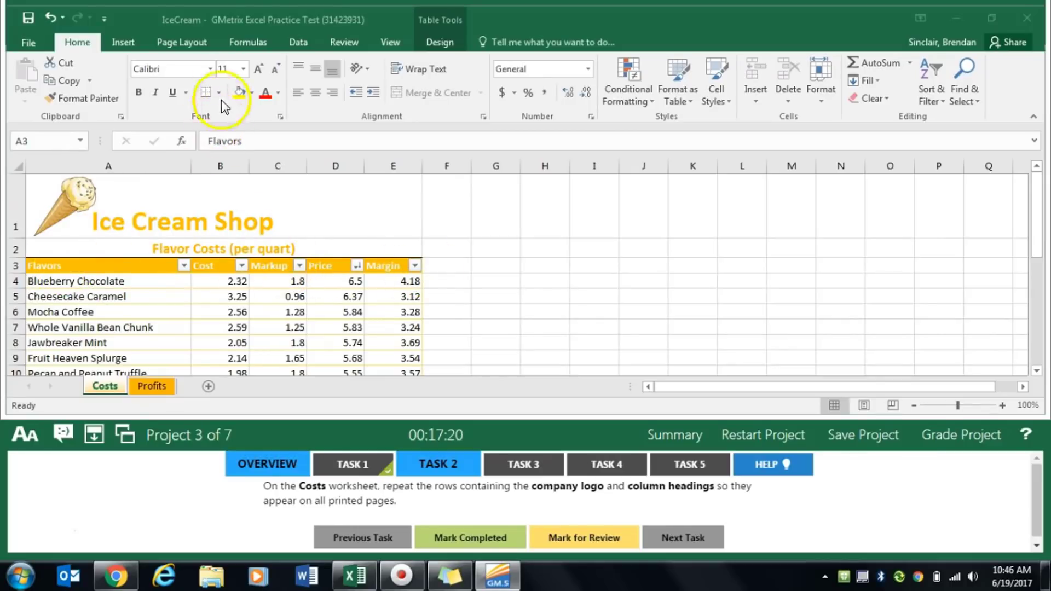
- Set rows 1 to 3 of the Costs worksheet to repeat at the top of all printed pages, and mark Task 2 completed
click(195, 41)
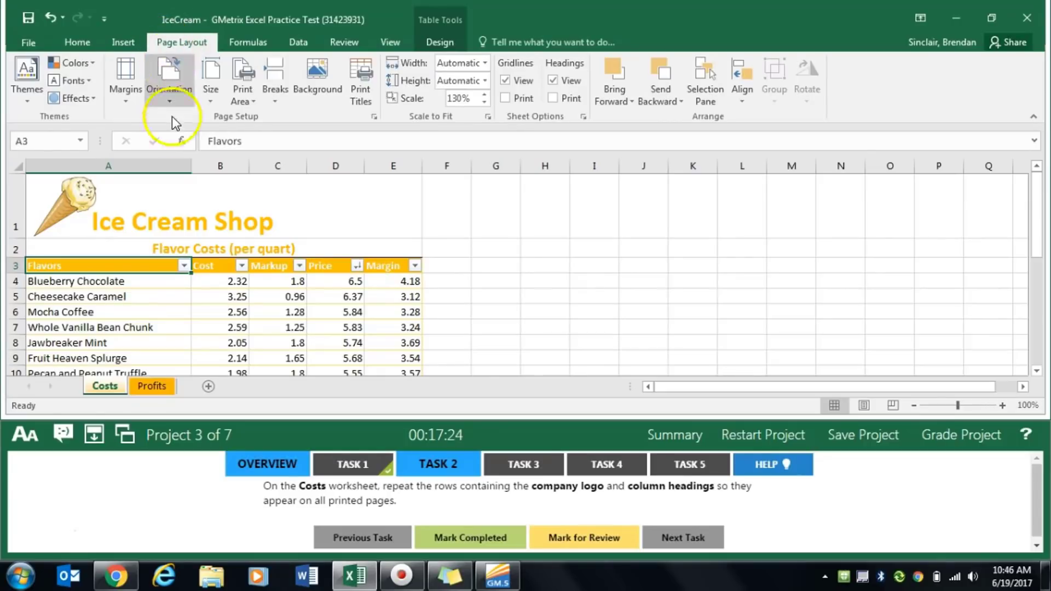
click(374, 118)
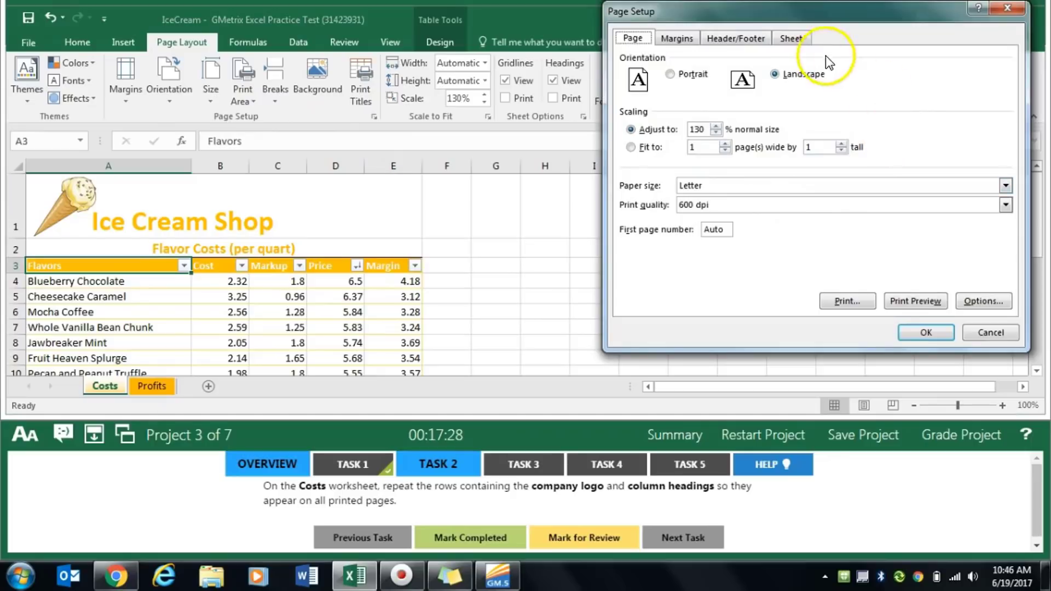
click(793, 39)
drag(855, 15, 816, 25)
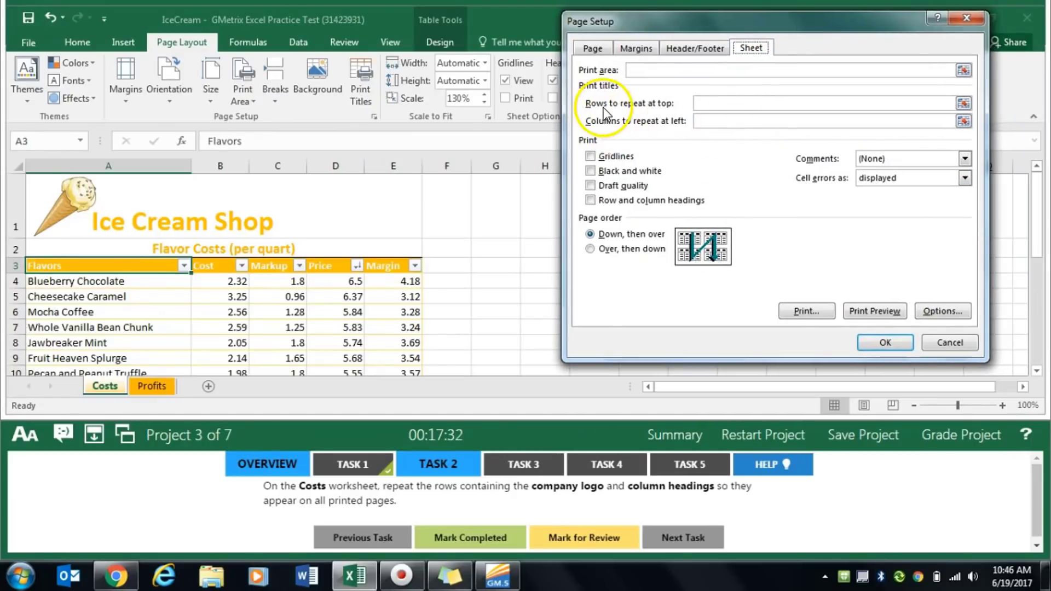
click(965, 104)
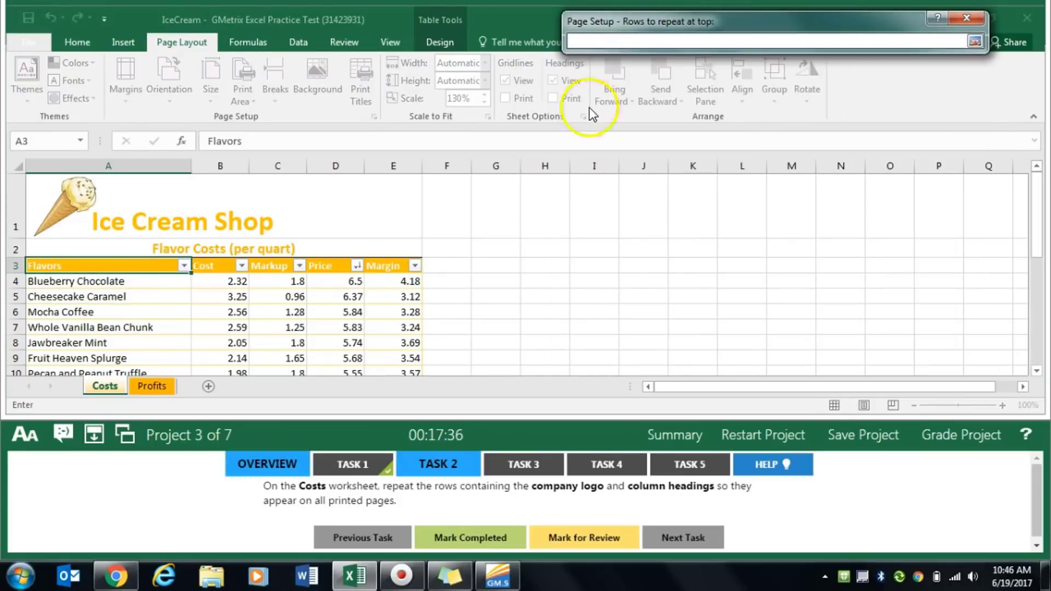
drag(14, 265, 18, 213)
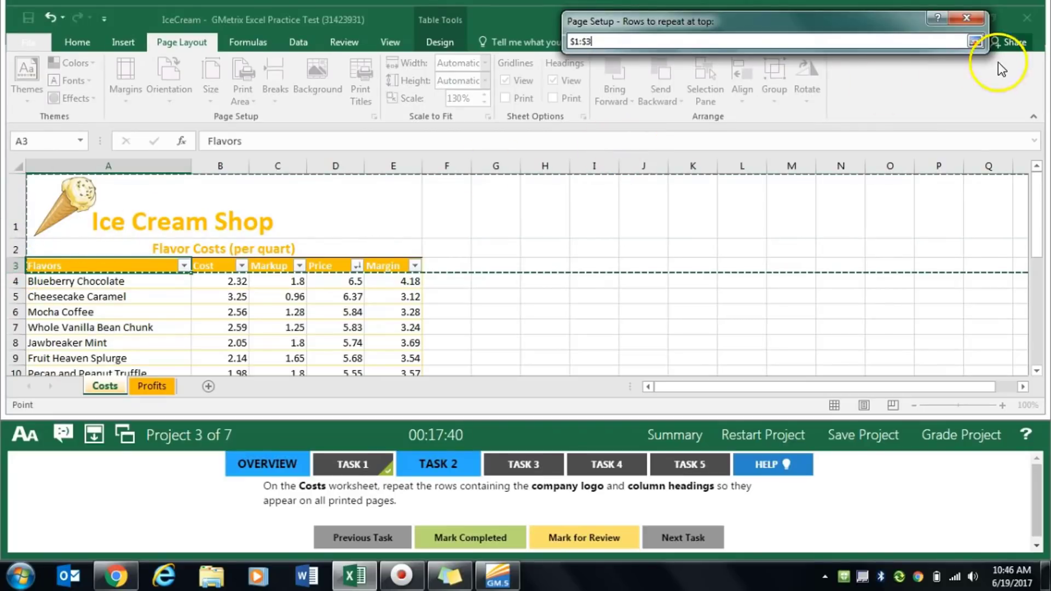
click(975, 41)
click(879, 343)
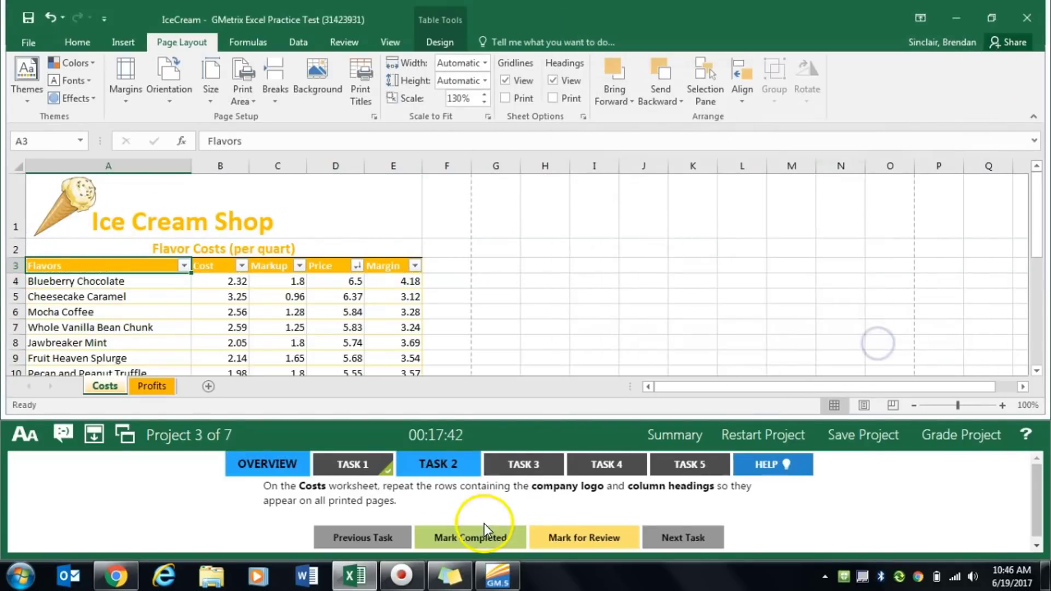
click(481, 540)
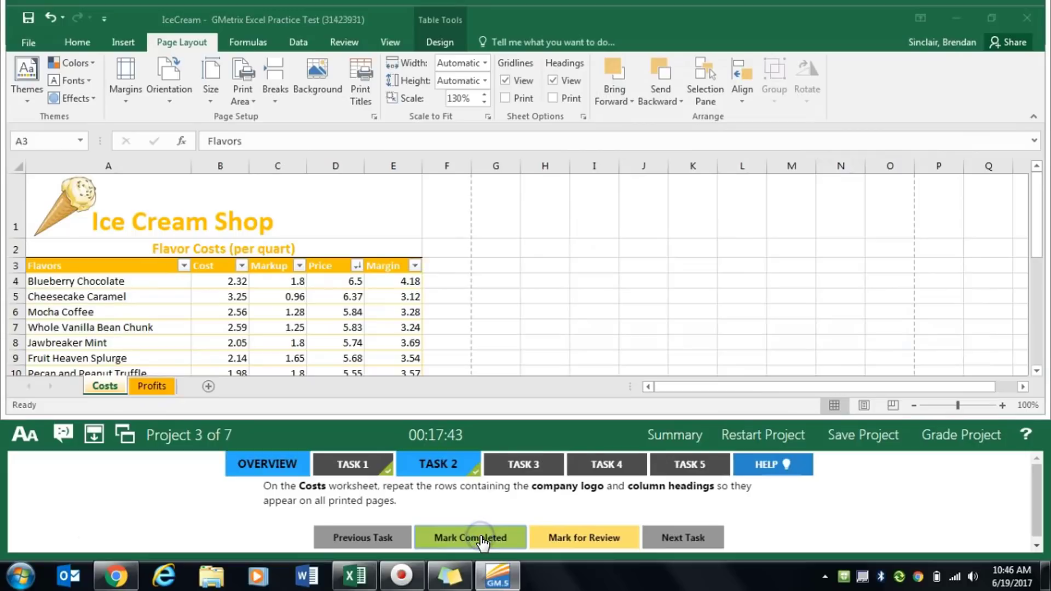
- Display the Task 3 instructions and insert the COUNTIF function in cell B28 of the Profits worksheet
click(540, 464)
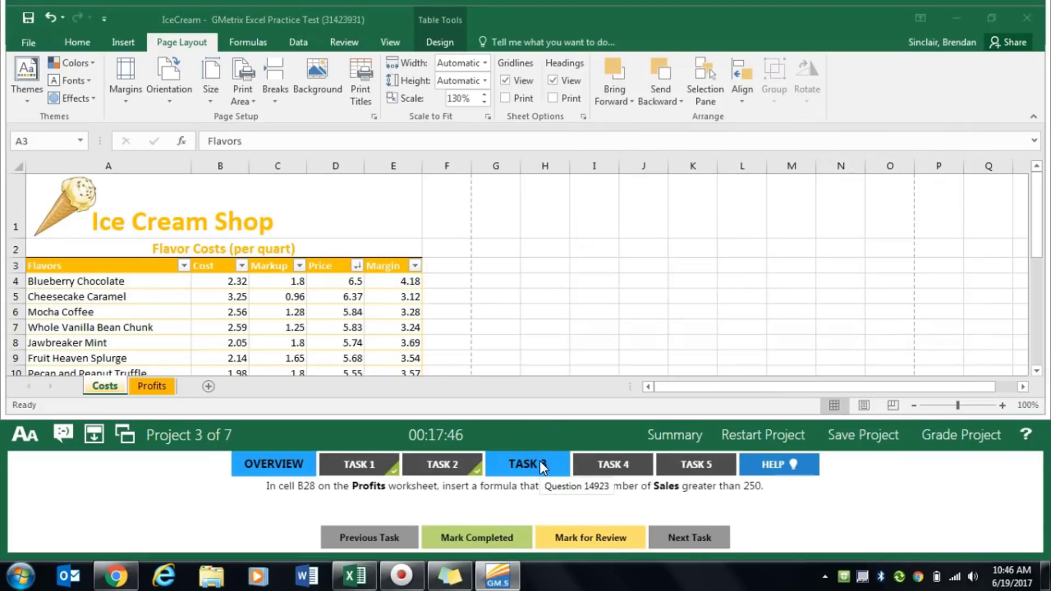
click(141, 386)
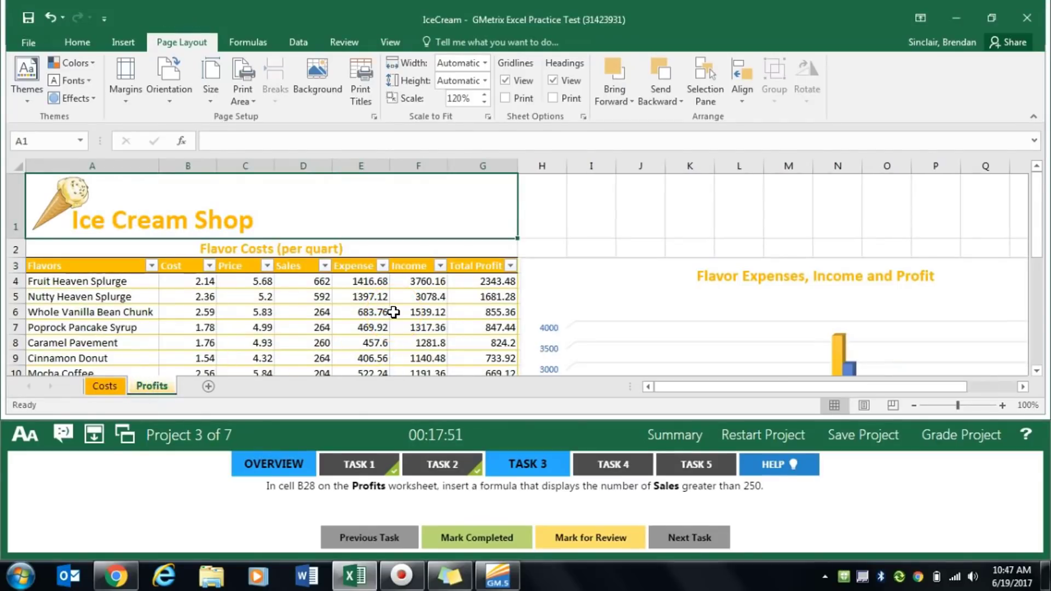
scroll(394, 323, down, 2)
scroll(394, 325, up, 2)
scroll(393, 326, down, 7)
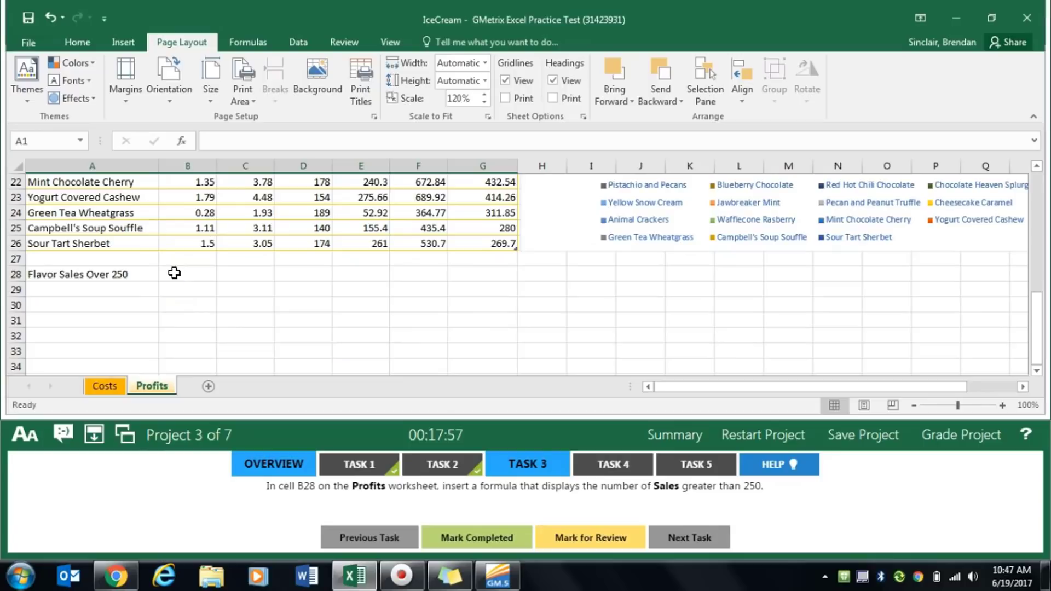
click(174, 273)
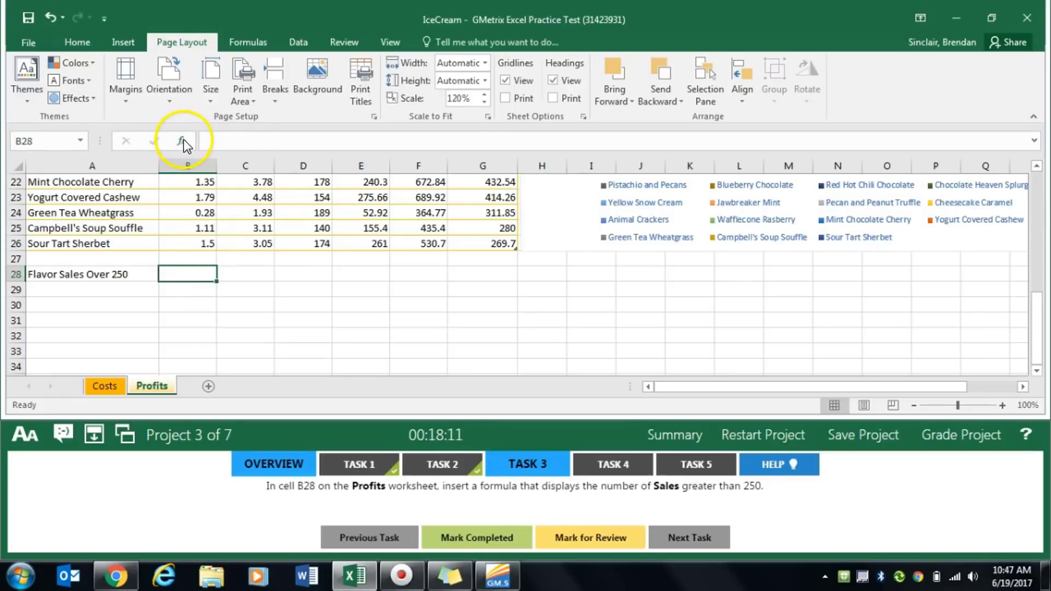
click(262, 44)
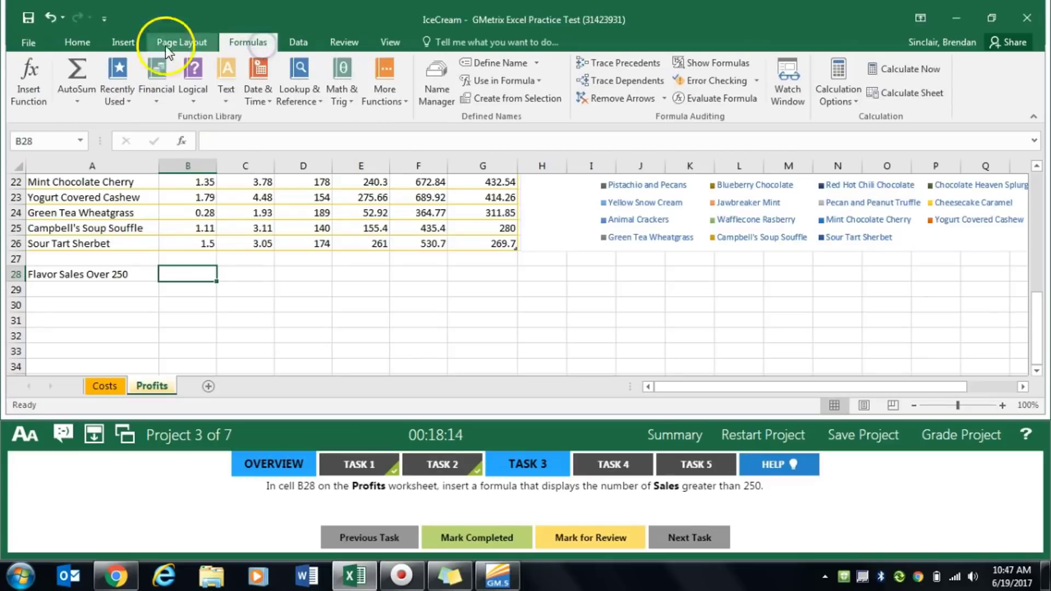
click(183, 142)
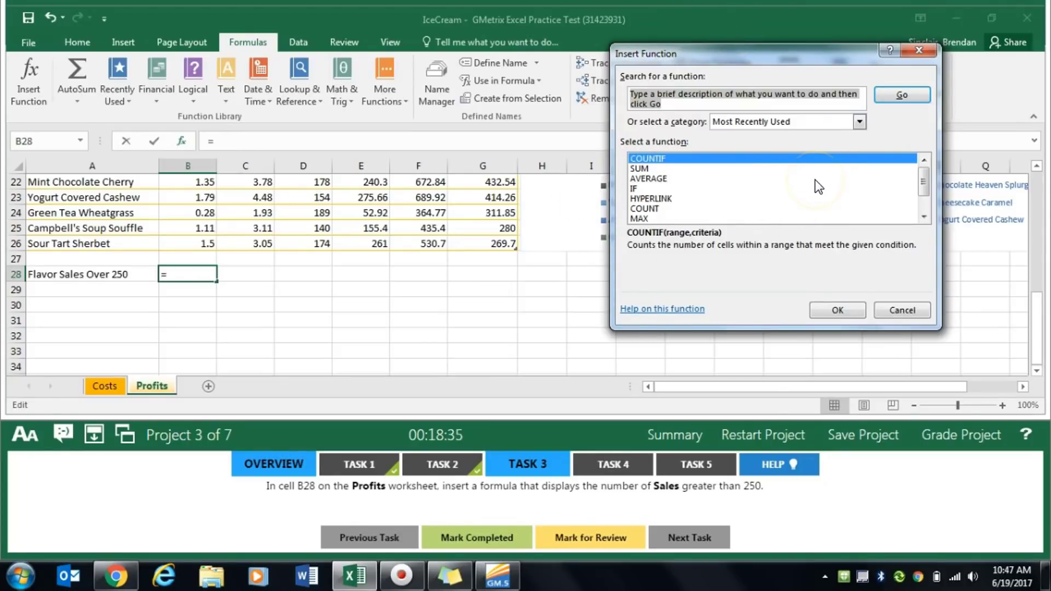
click(751, 106)
text(co)
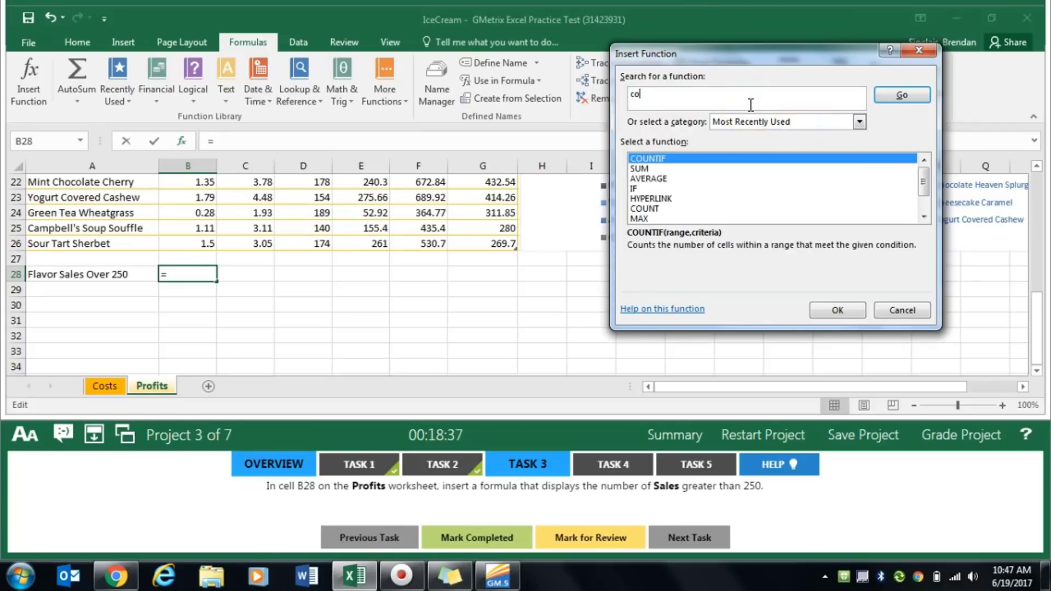
text(untif)
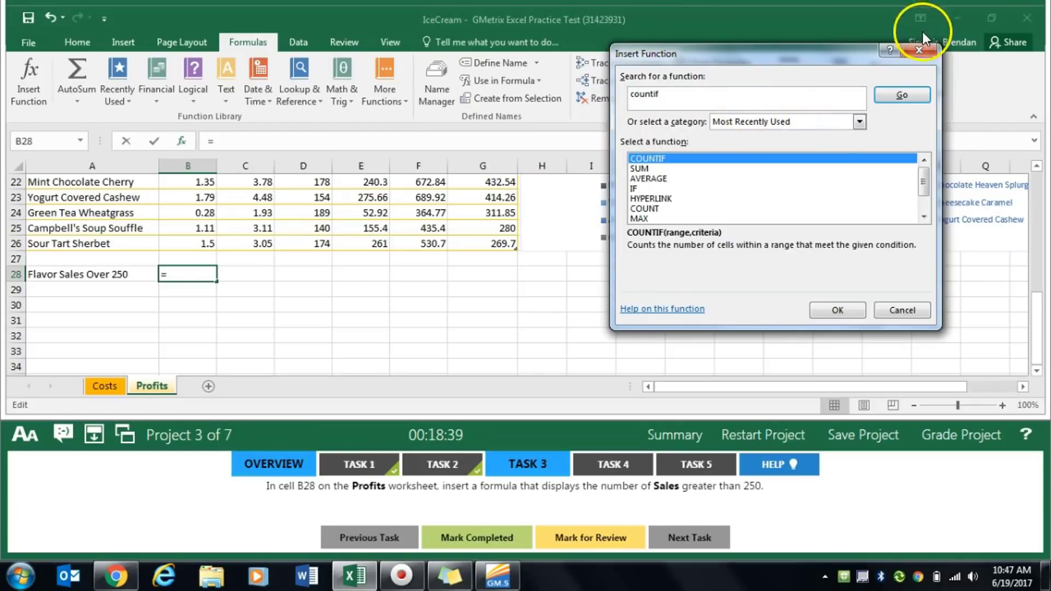
click(906, 95)
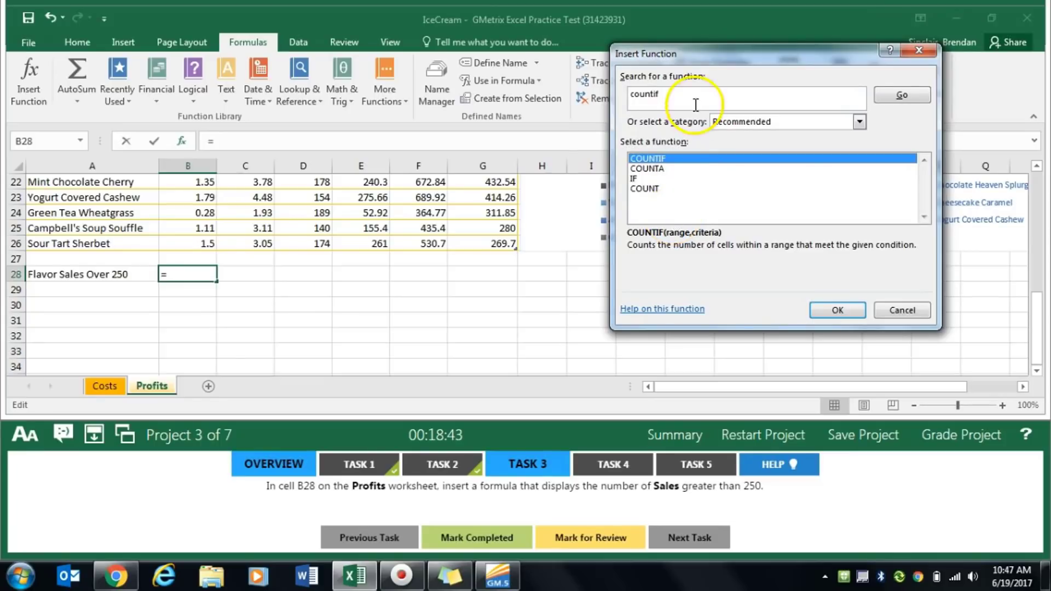
click(841, 310)
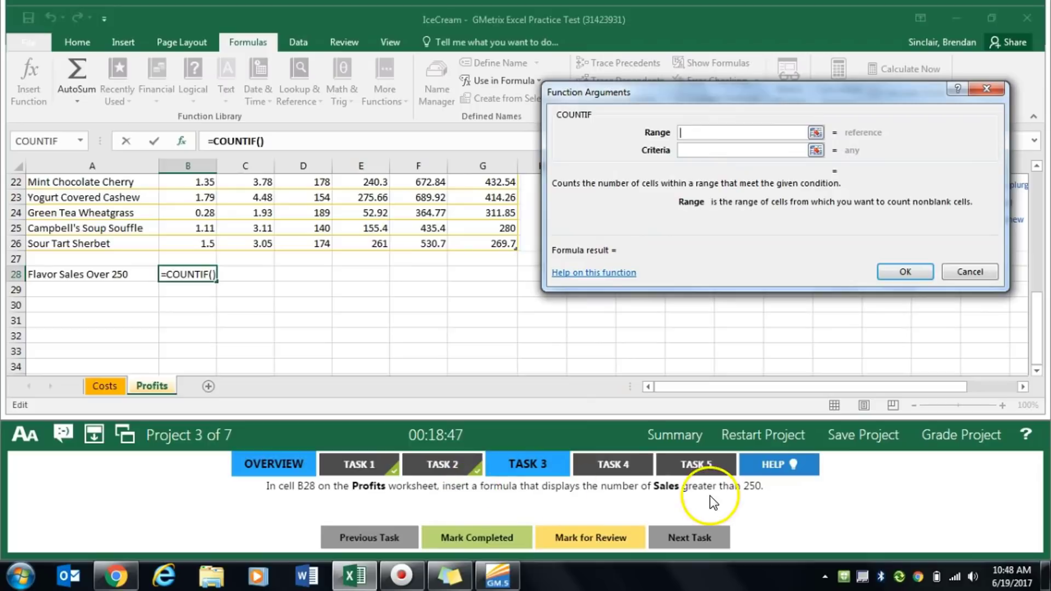
- Complete the COUNTIF function with range D4:D27 and criteria >250, and mark Task 3 completed
click(326, 206)
scroll(323, 230, up, 7)
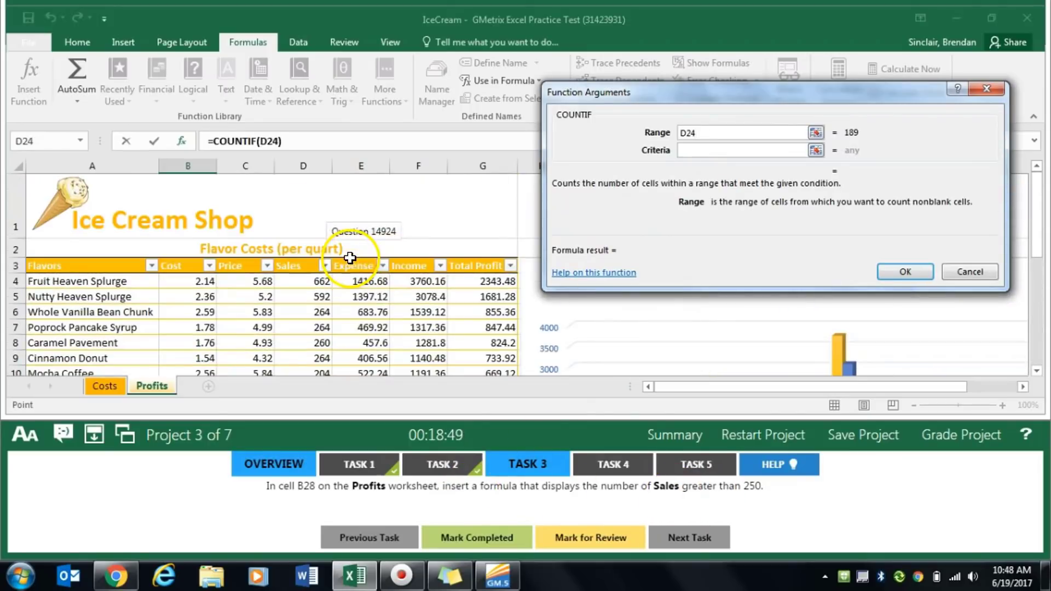
click(302, 281)
drag(302, 281, 309, 359)
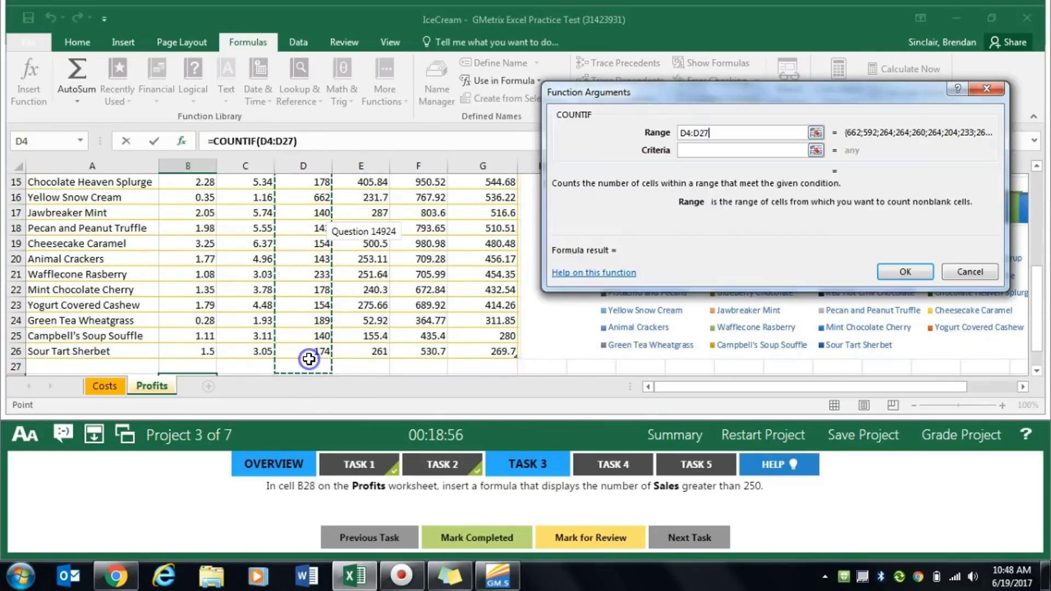
click(758, 153)
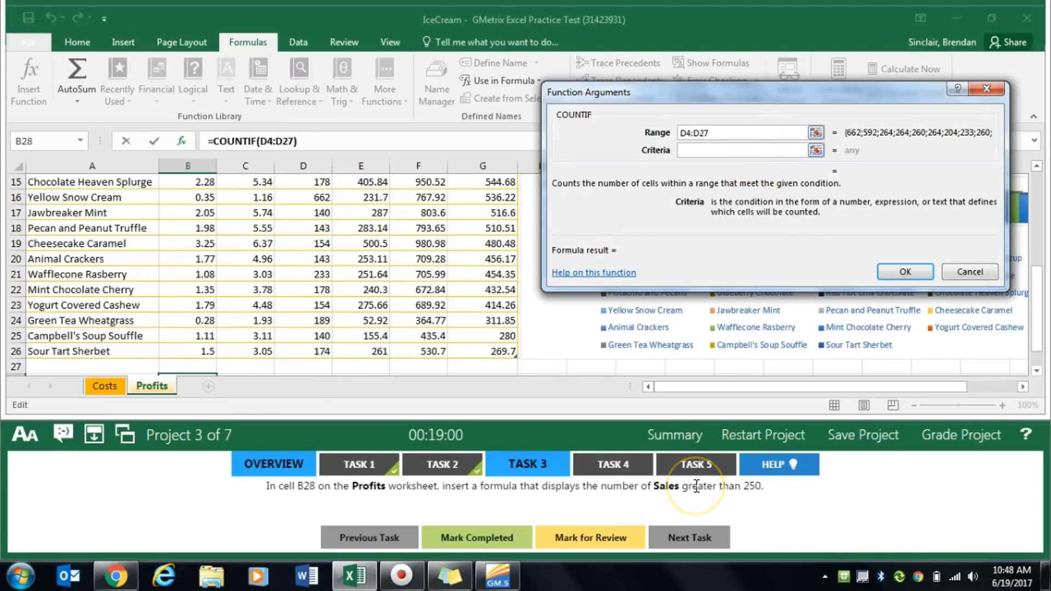
text(>)
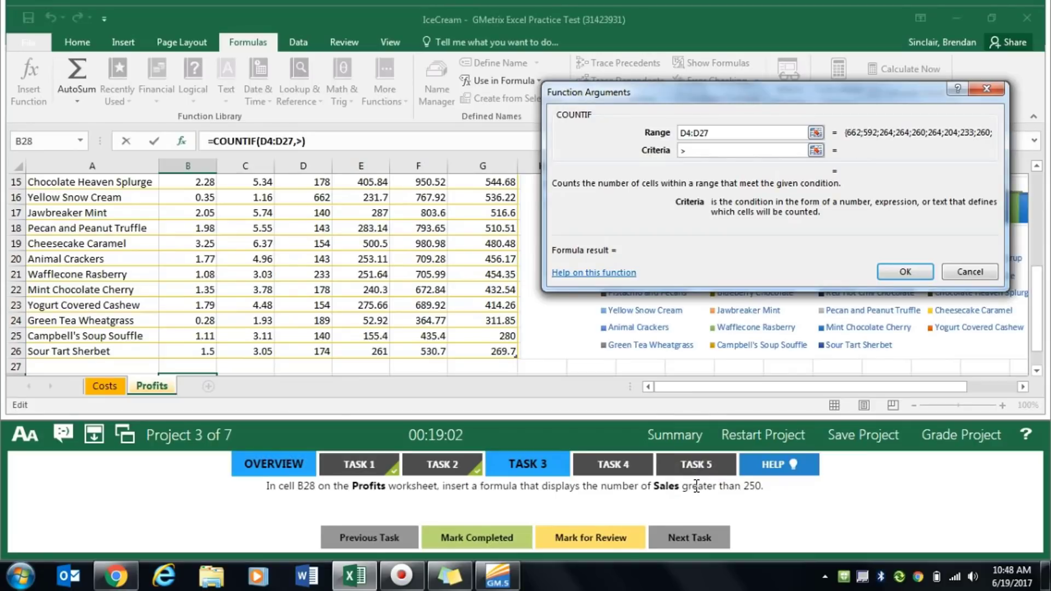
text(250)
key(Return)
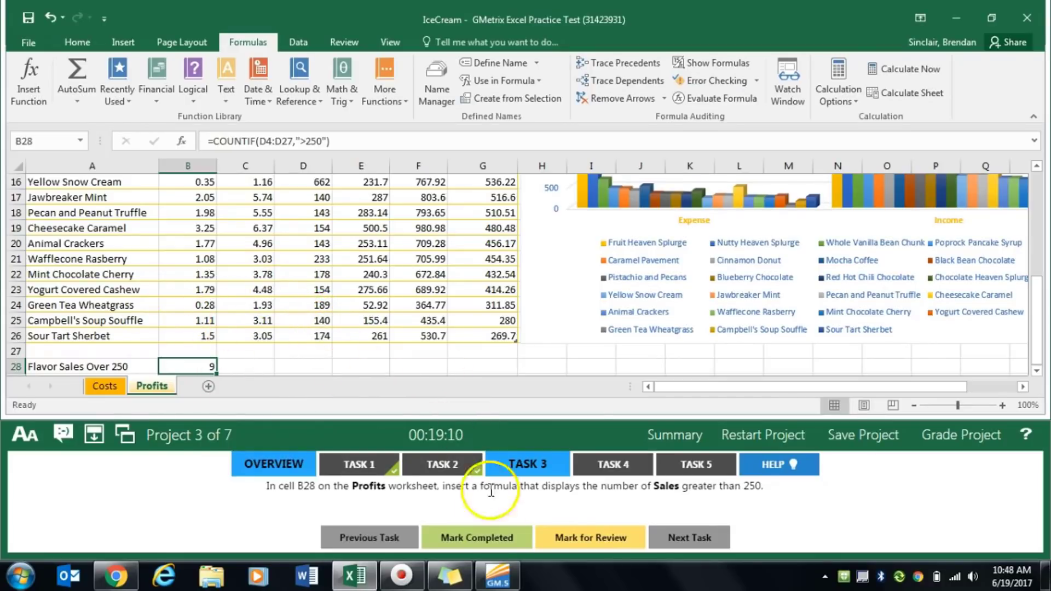
click(471, 538)
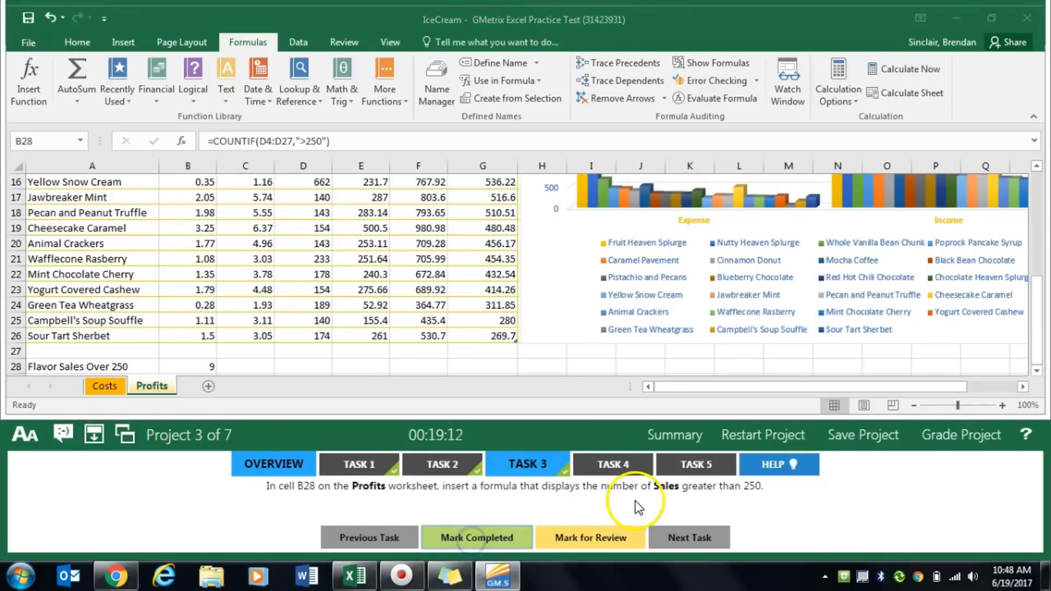
- For Task 4, switch the Profits chart's rows and columns so Flavors are the horizontal axis labels, and mark the task completed
click(627, 471)
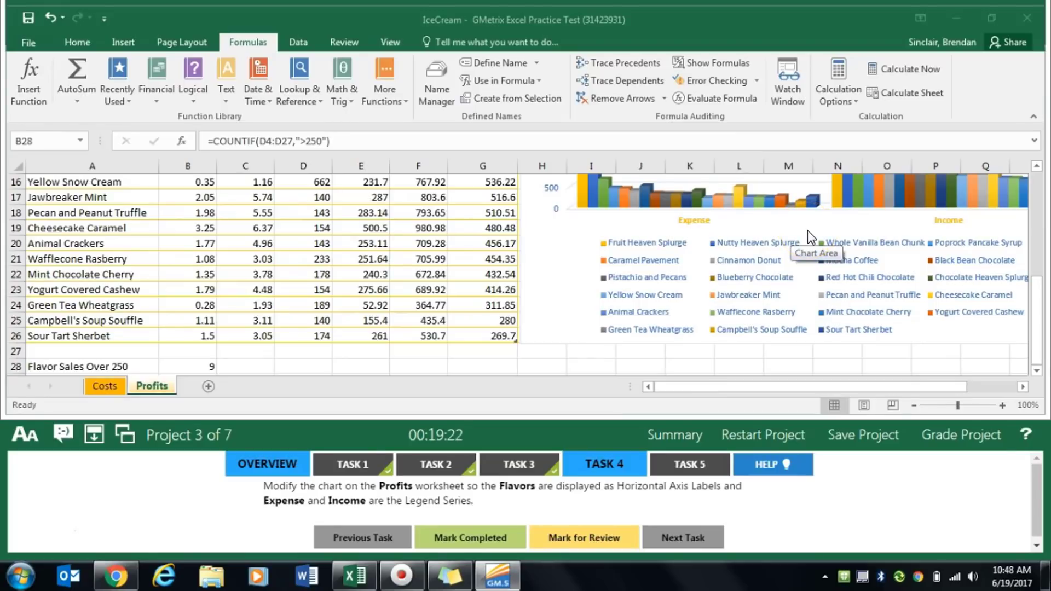
click(547, 264)
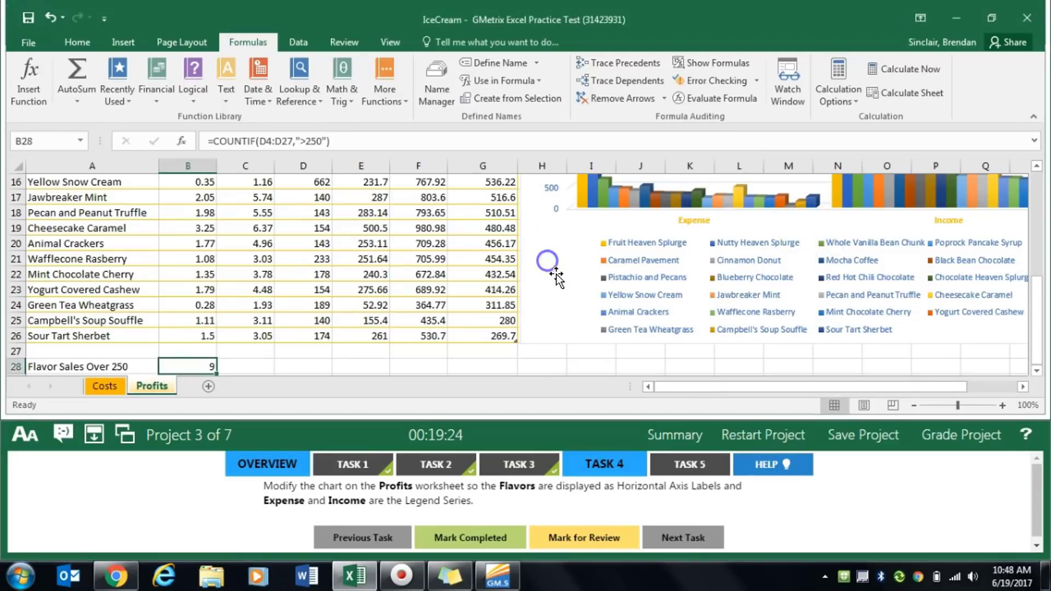
click(563, 298)
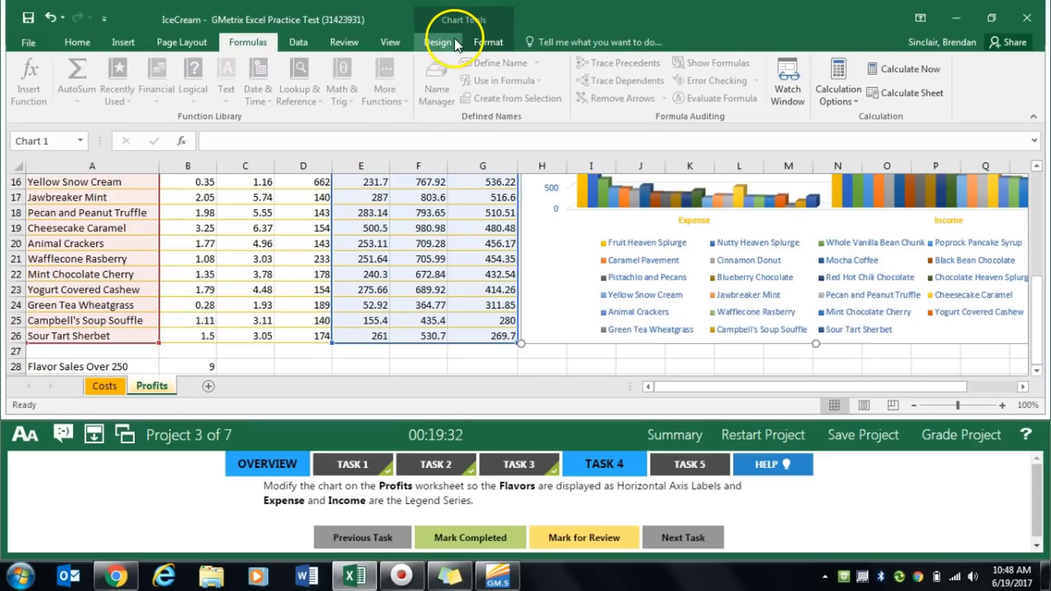
click(440, 41)
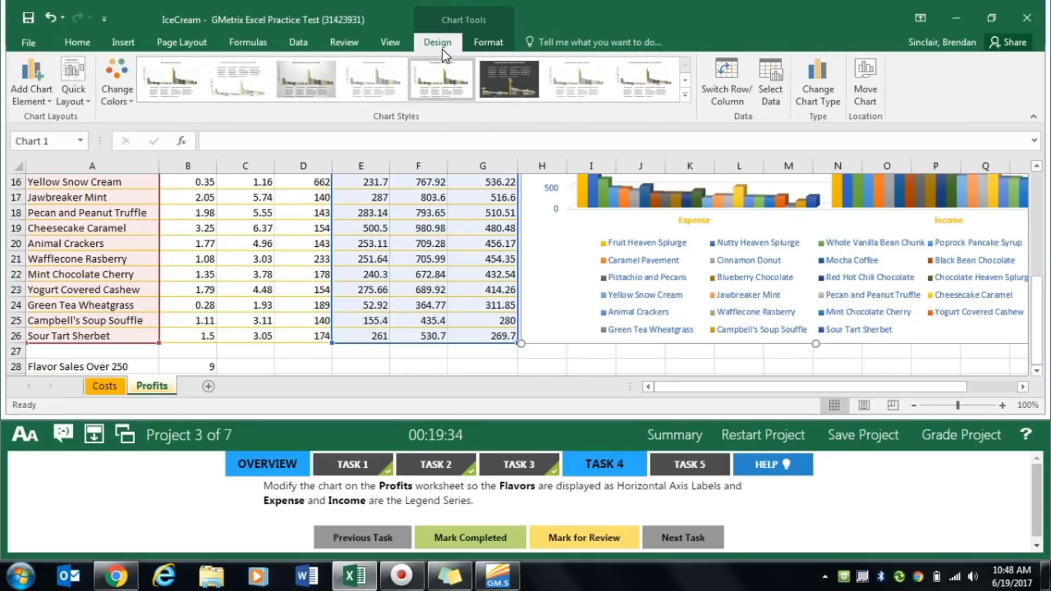
click(733, 82)
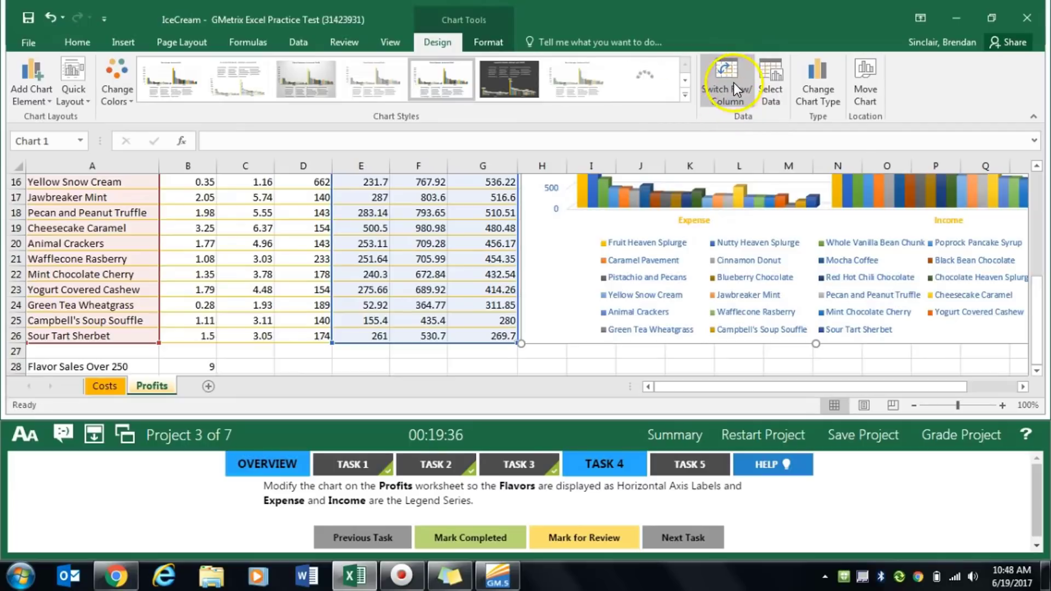
click(734, 101)
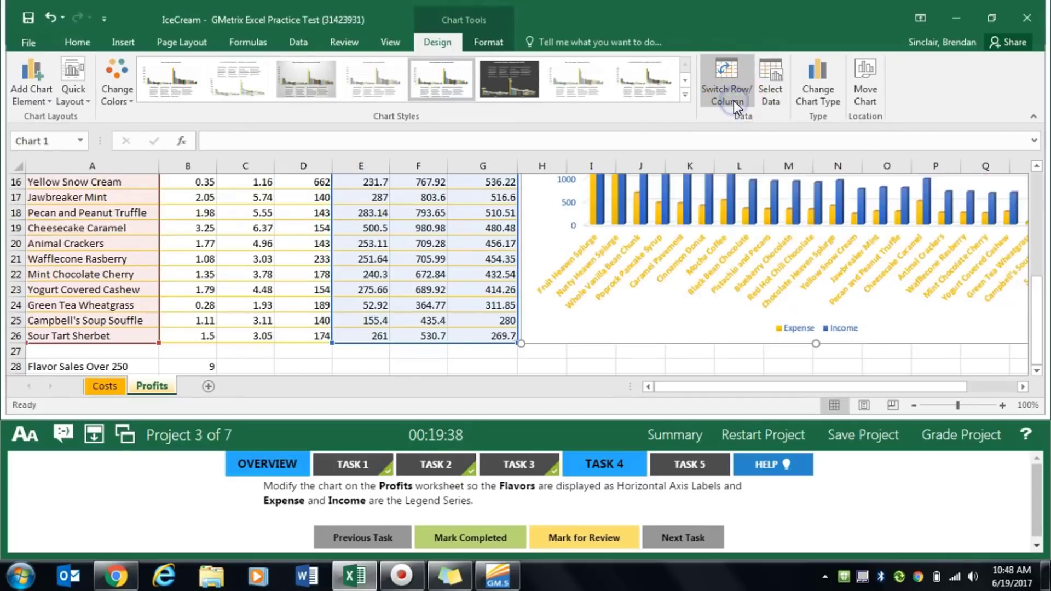
scroll(872, 280, up, 2)
scroll(840, 289, up, 3)
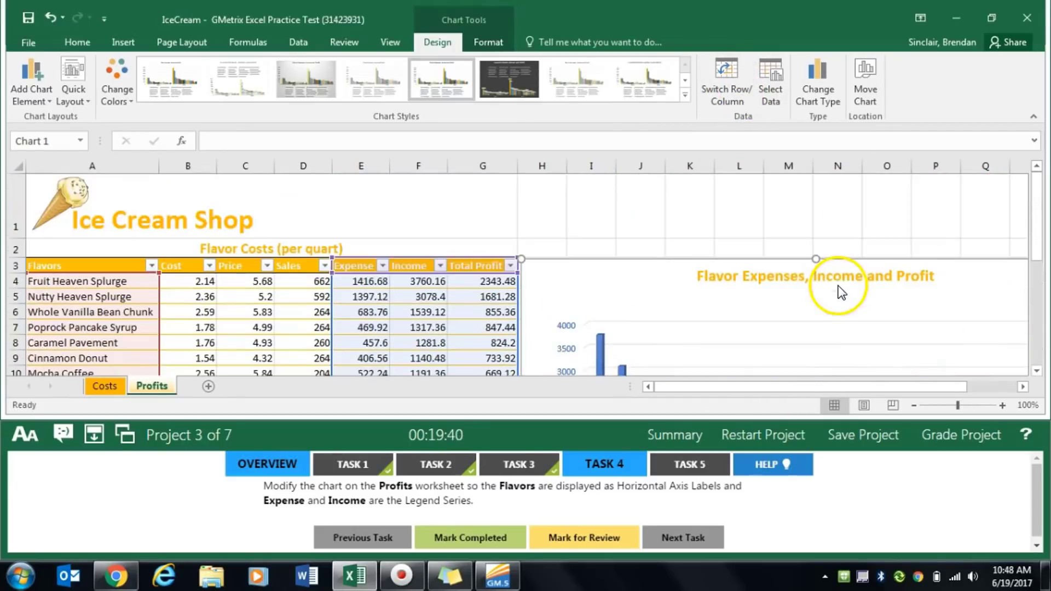
scroll(842, 292, down, 2)
scroll(809, 244, down, 2)
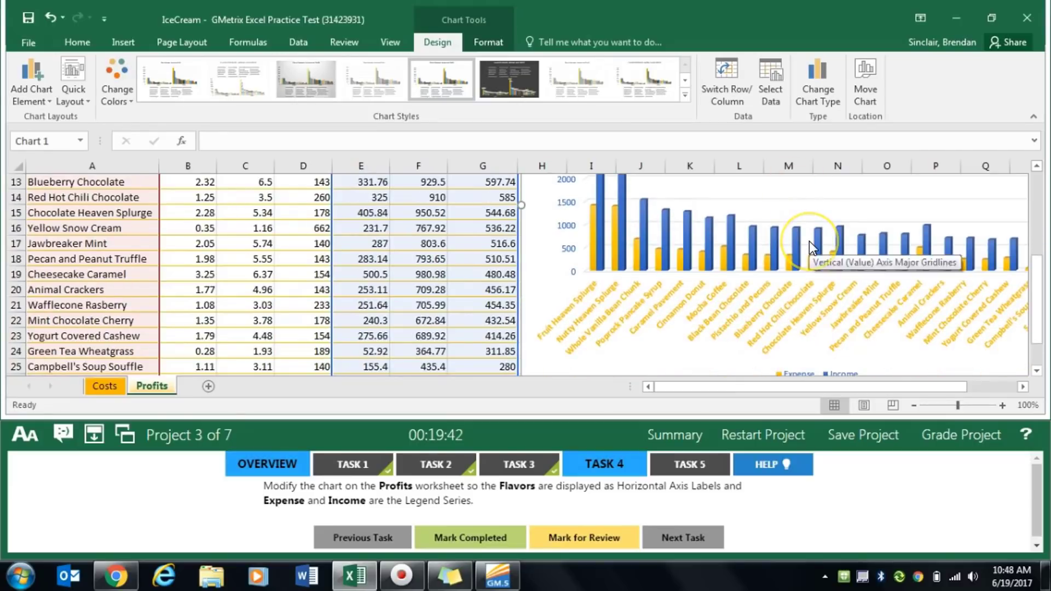
click(471, 534)
- For Task 5, move the Profits chart's legend to the top of the chart, and mark the task completed
click(691, 465)
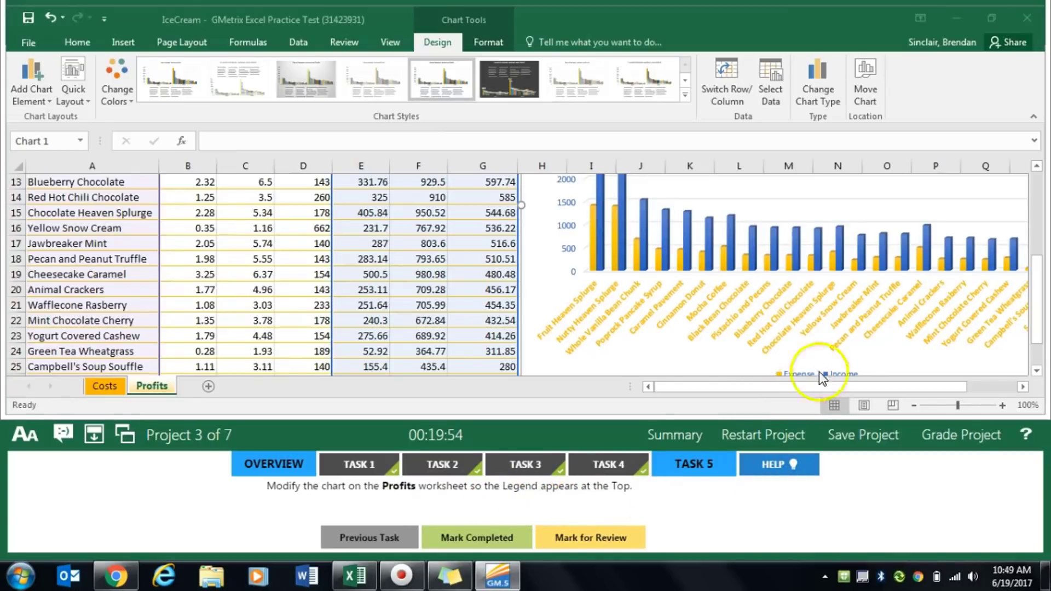
click(50, 100)
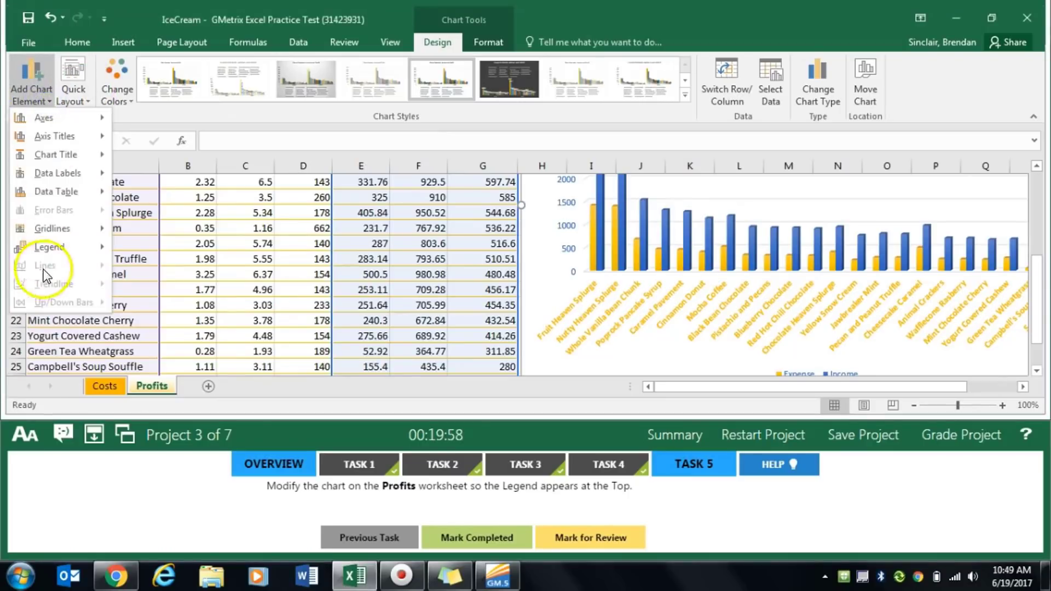
mouse_move(86, 241)
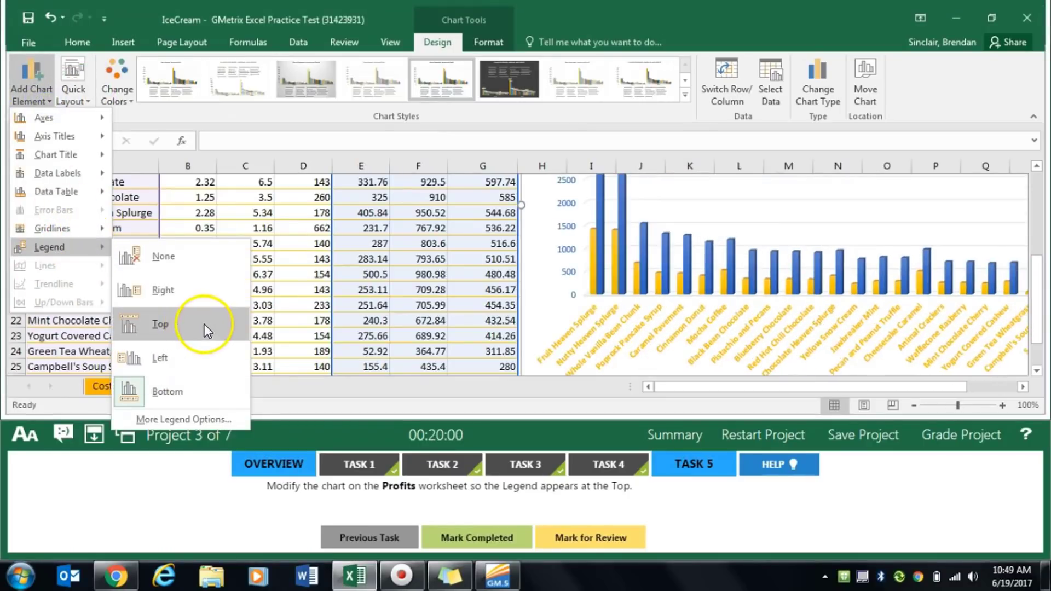
click(205, 326)
drag(818, 389, 887, 392)
scroll(833, 329, up, 4)
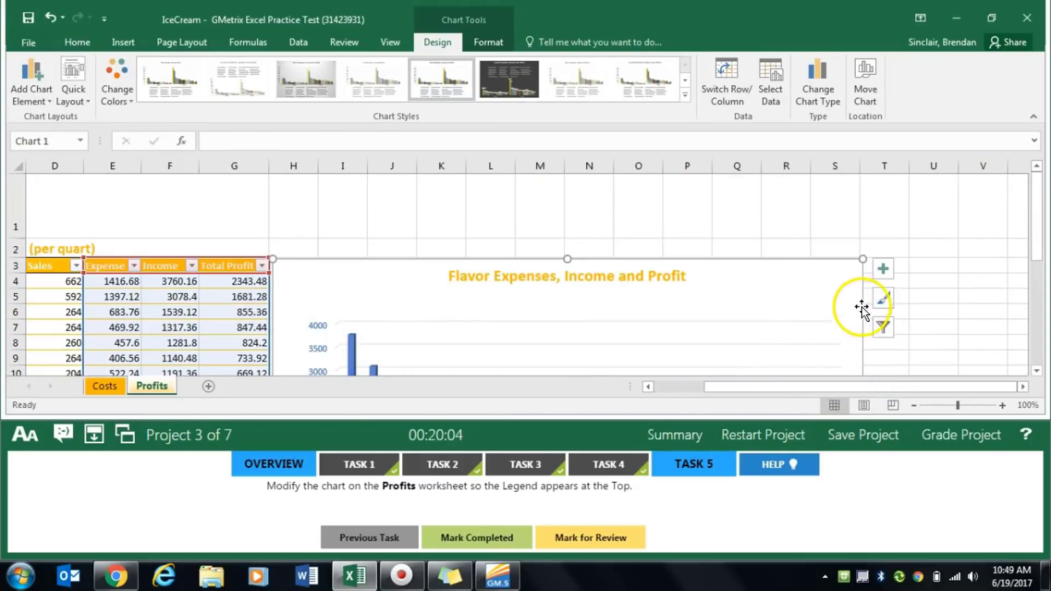
click(889, 274)
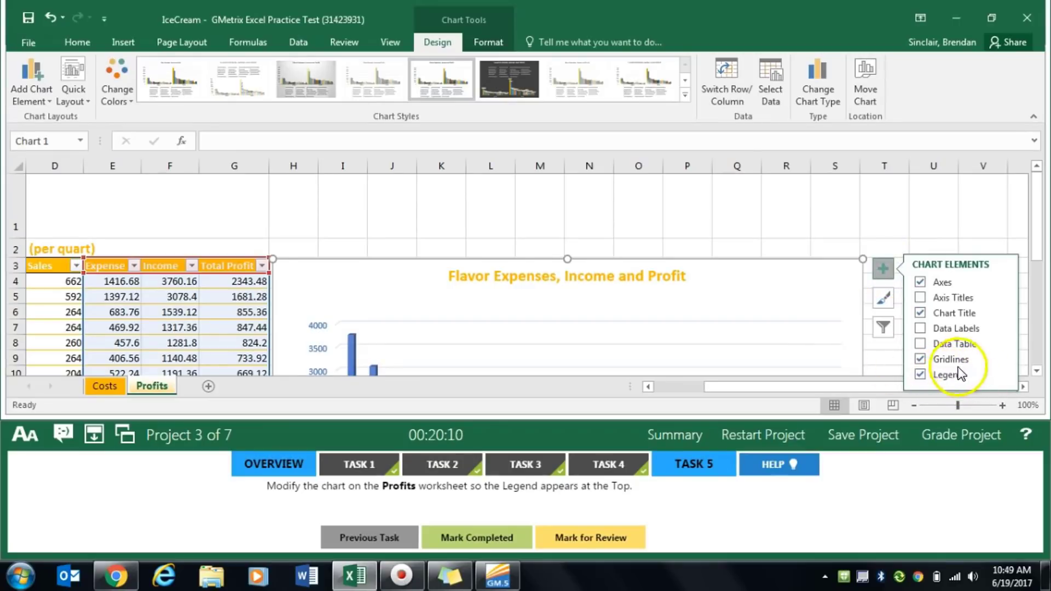
click(1001, 375)
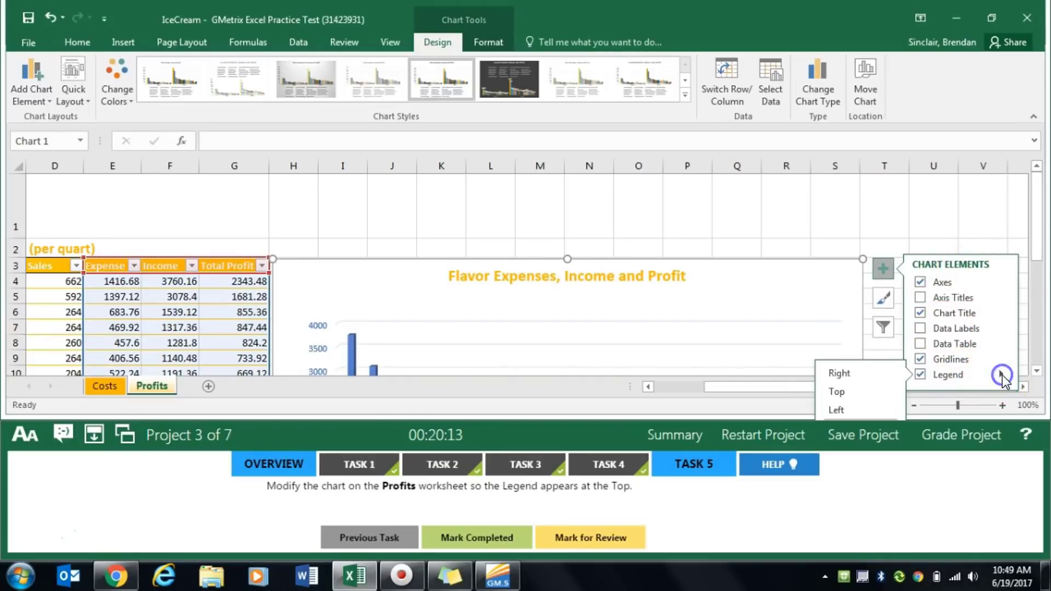
click(862, 391)
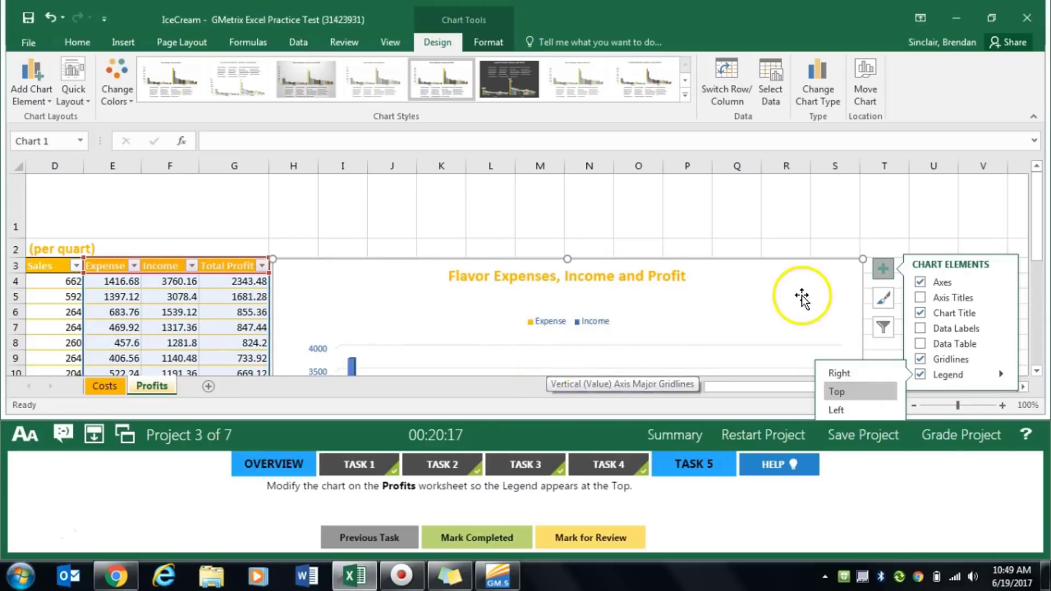
click(481, 542)
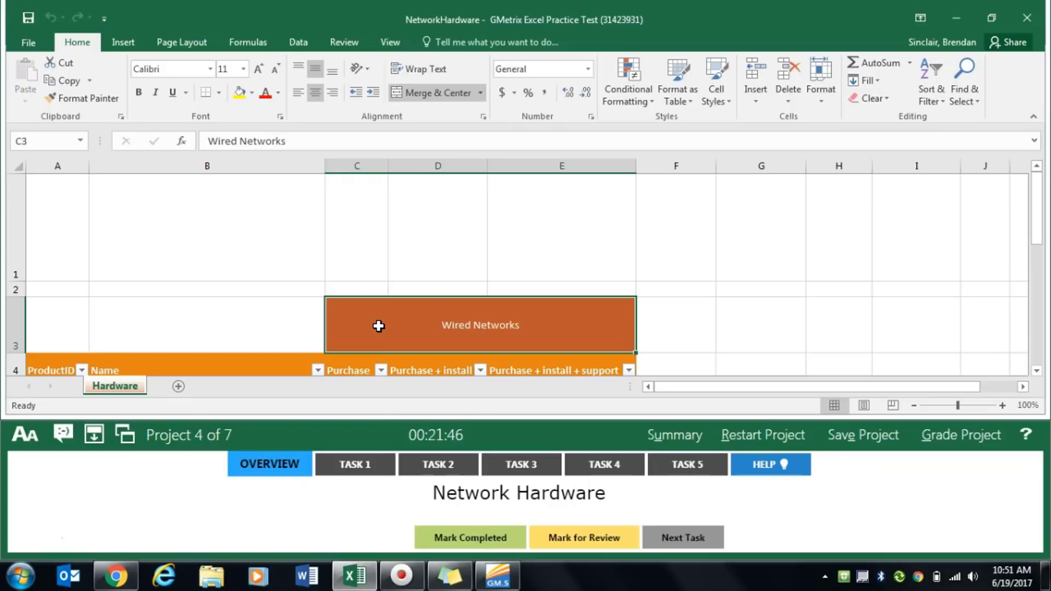
- Display the Task 1 instructions of Project 4 and add a new worksheet after Hardware
click(375, 462)
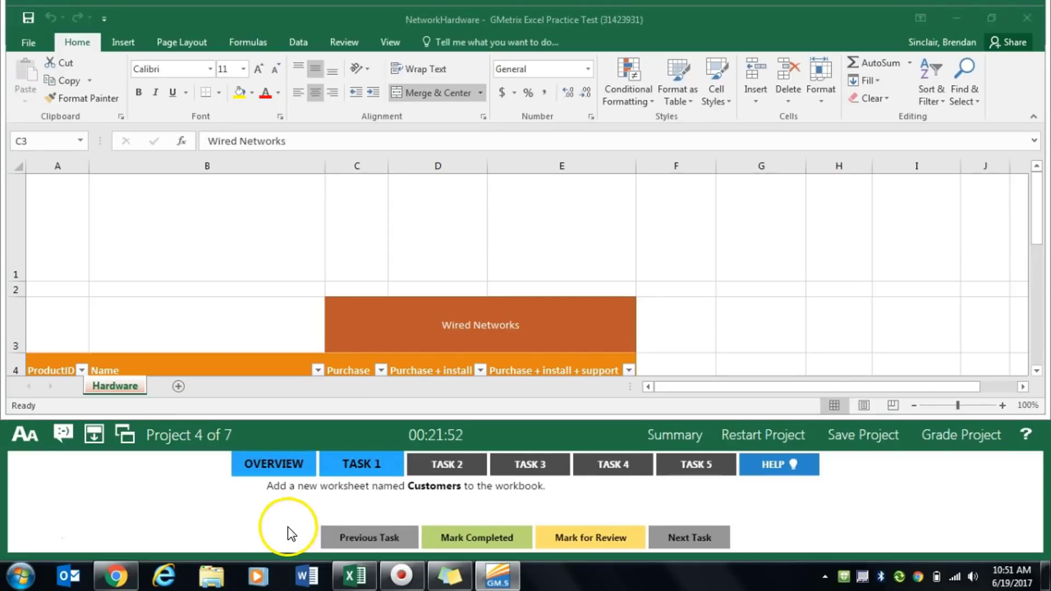
click(179, 387)
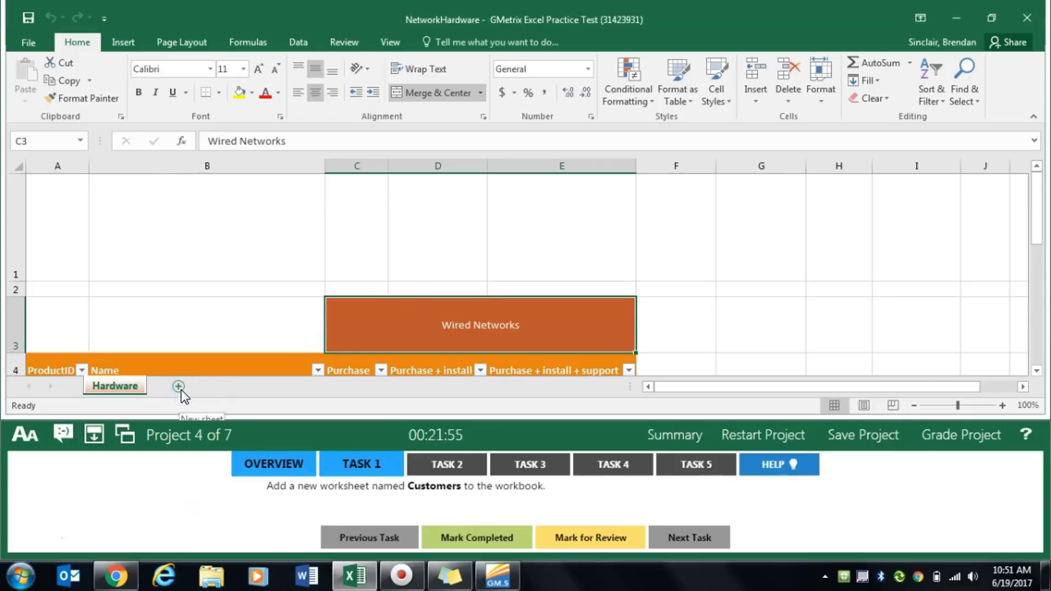
click(181, 388)
click(174, 389)
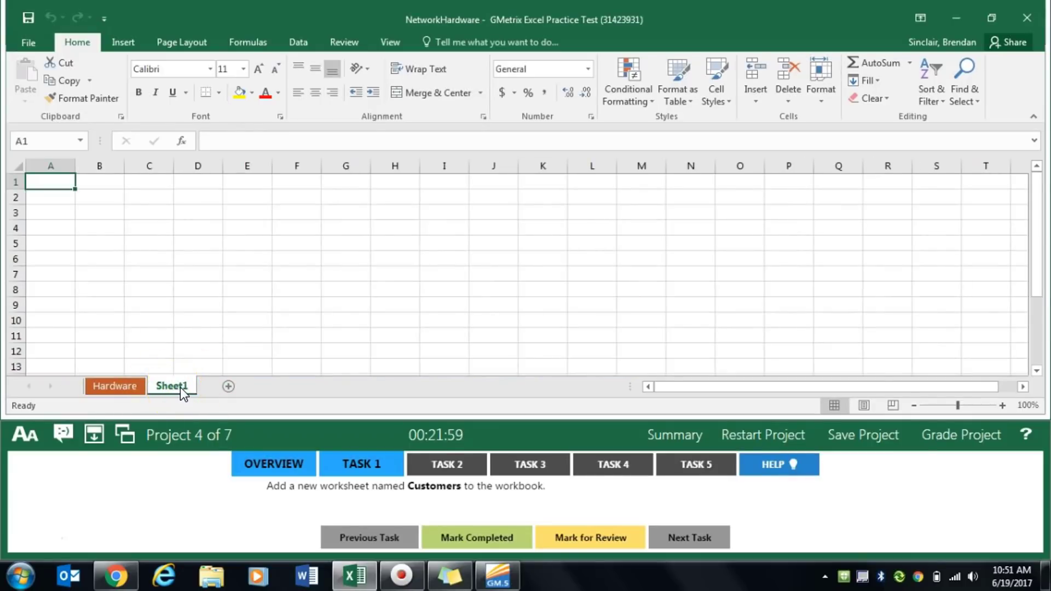
- Rename the new worksheet Customers and mark Task 1 completed
double_click(173, 388)
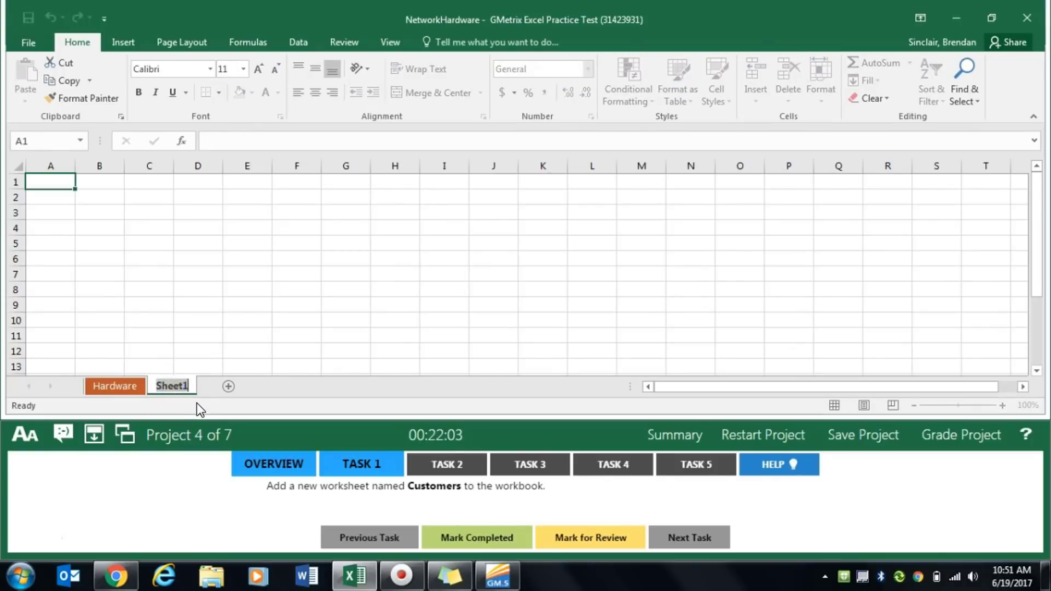
text(Cust)
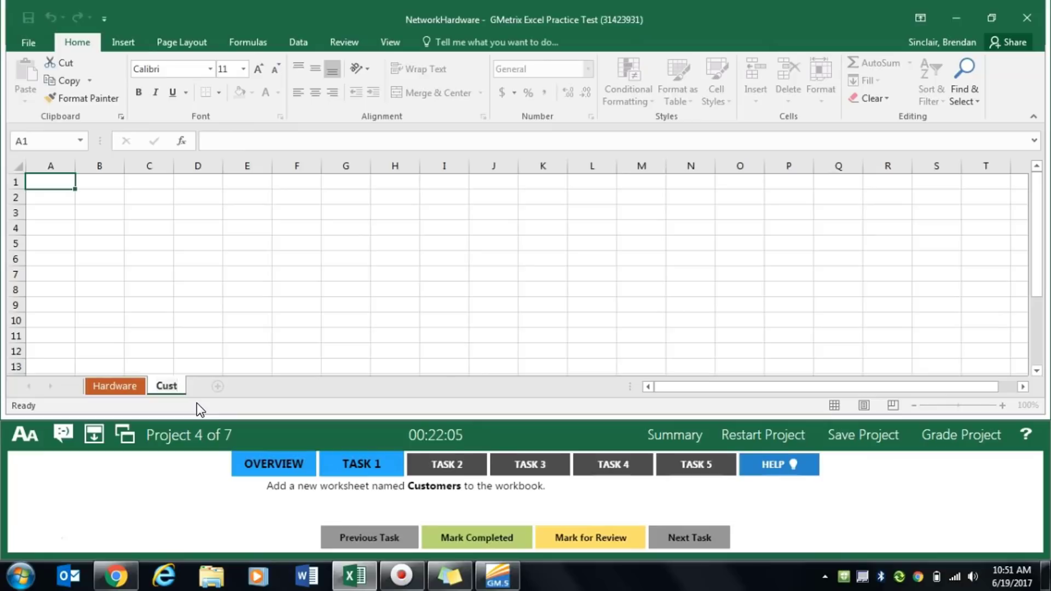
text(omers)
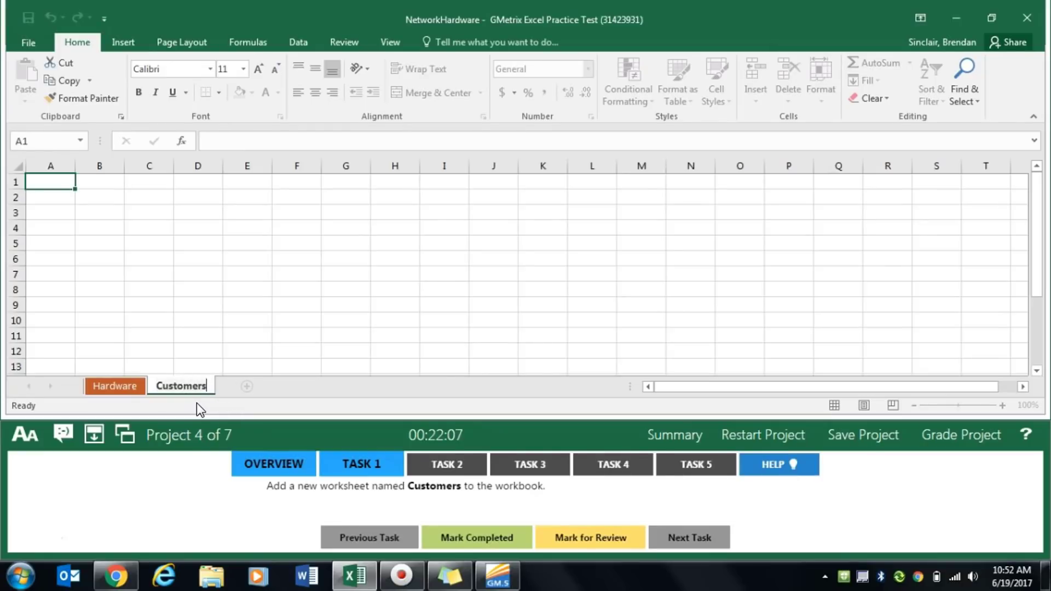
click(200, 349)
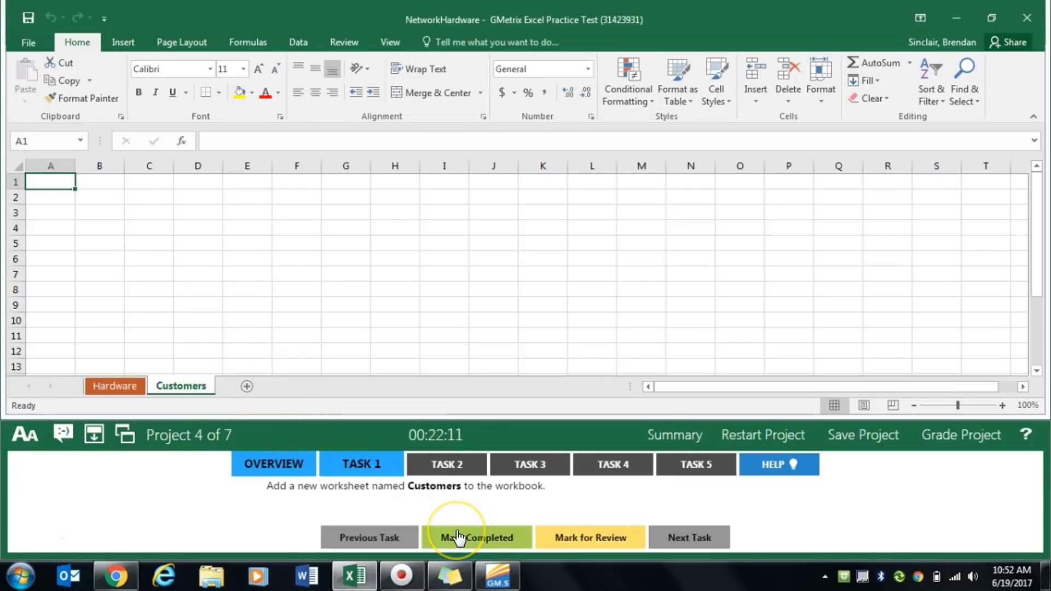
click(458, 538)
- Display the Task 2 instructions and examine the Hardware worksheet to find the extent of the Wired Networks table
click(464, 466)
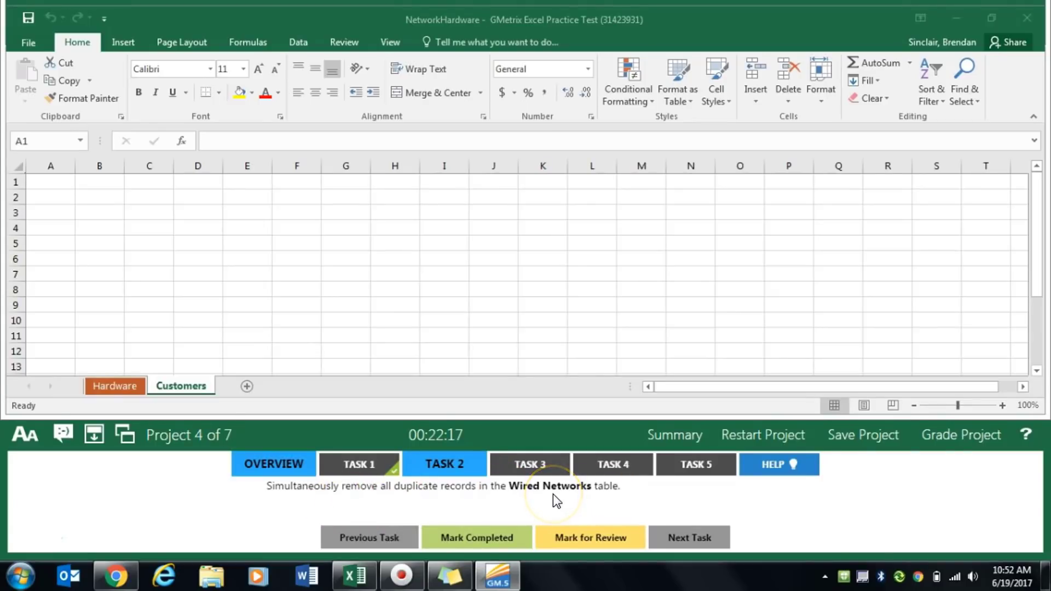
click(118, 387)
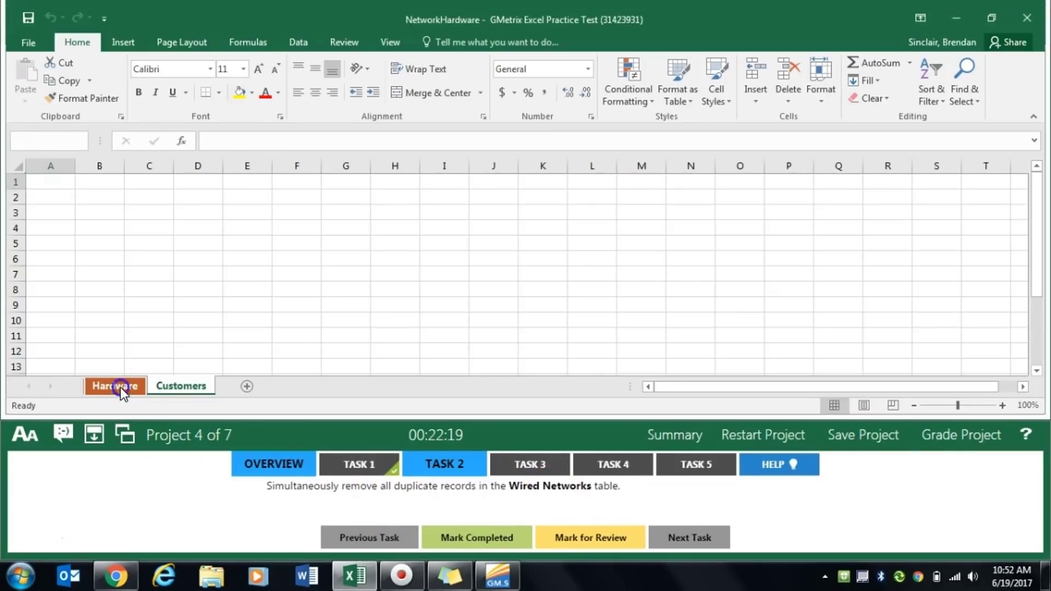
scroll(493, 285, down, 1)
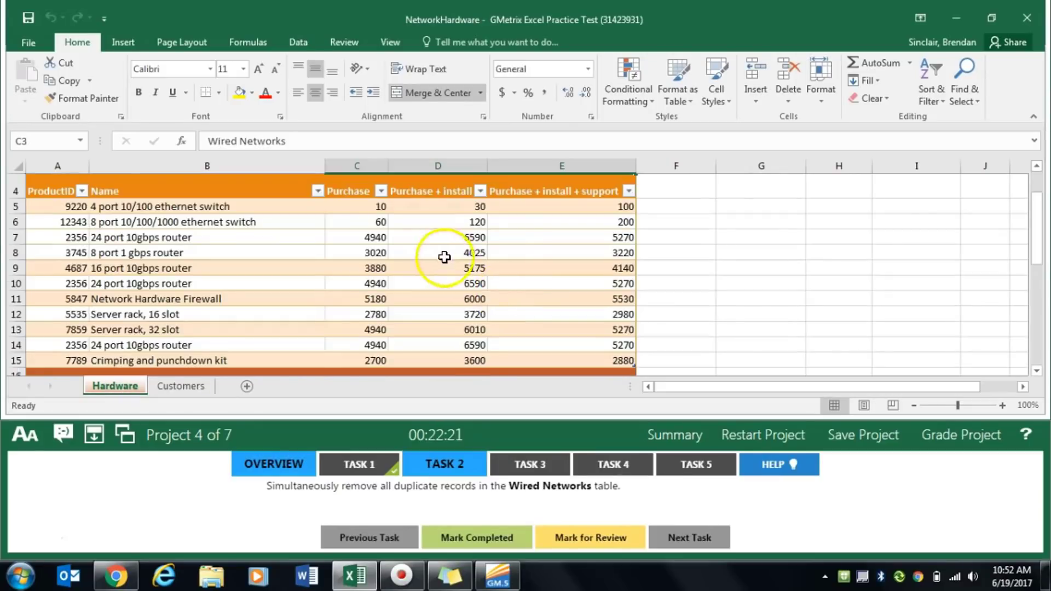
scroll(445, 279, up, 1)
scroll(447, 307, down, 4)
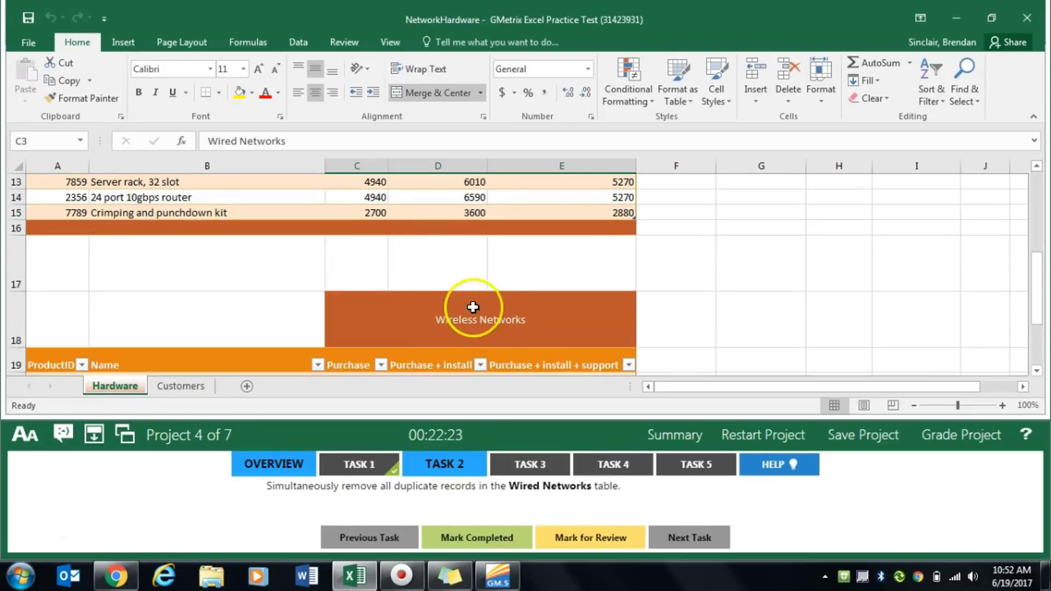
scroll(343, 340, up, 4)
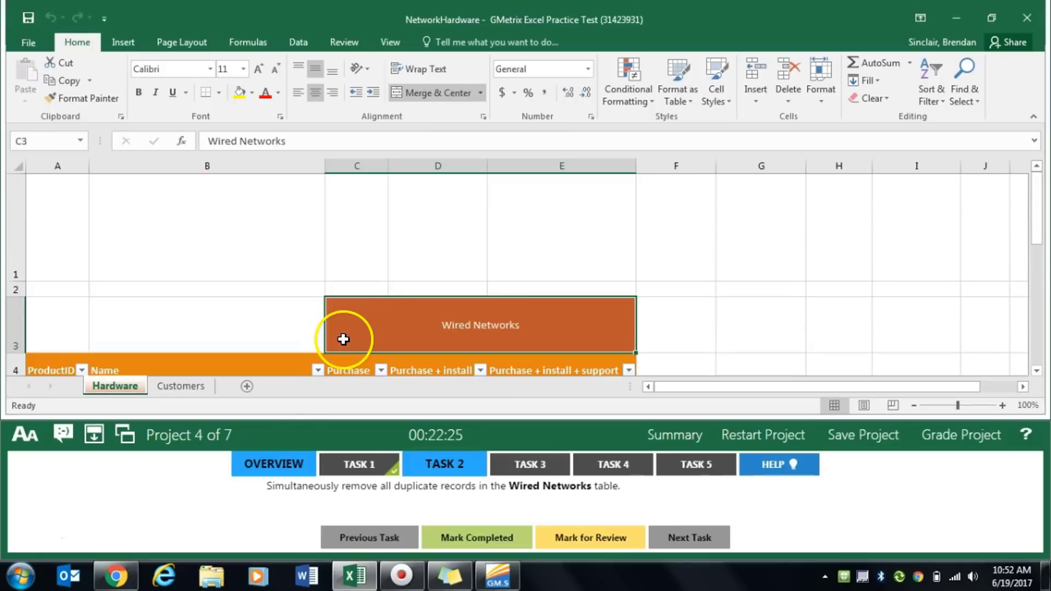
scroll(402, 334, down, 2)
scroll(403, 326, up, 1)
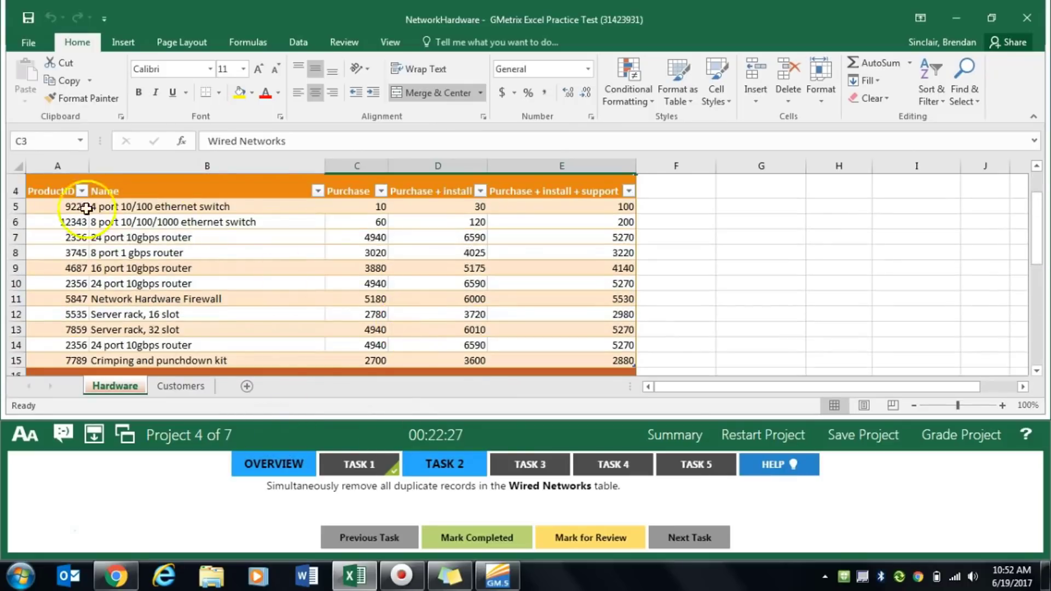
- Remove duplicate records from the Wired Networks table (A4:E15) with all five columns compared, and mark Task 2 completed
mouse_move(41, 189)
mouse_down()
mouse_move(588, 180)
mouse_move(556, 357)
mouse_up()
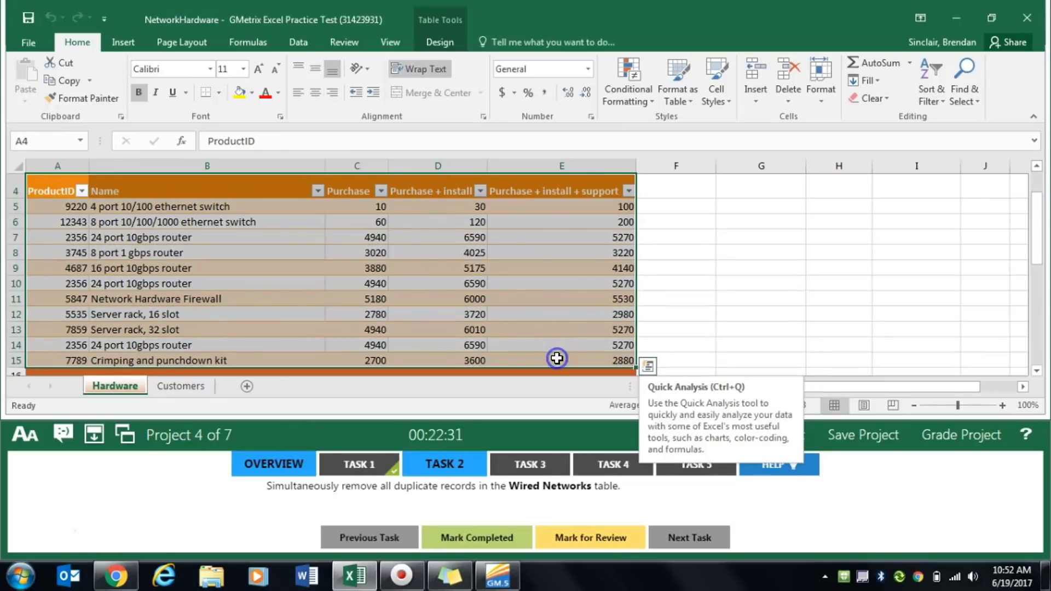
click(298, 44)
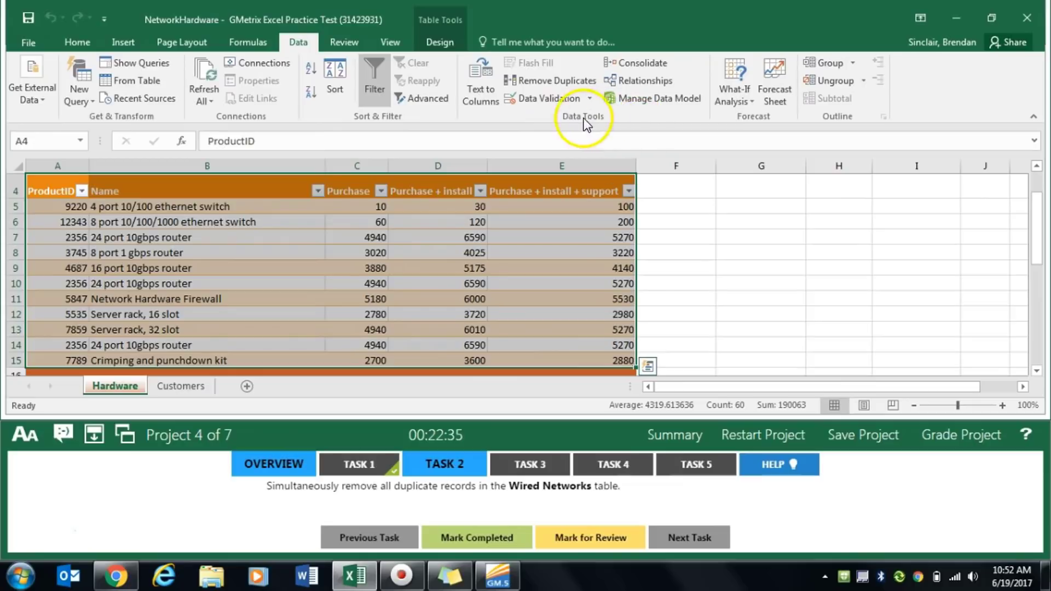
click(575, 82)
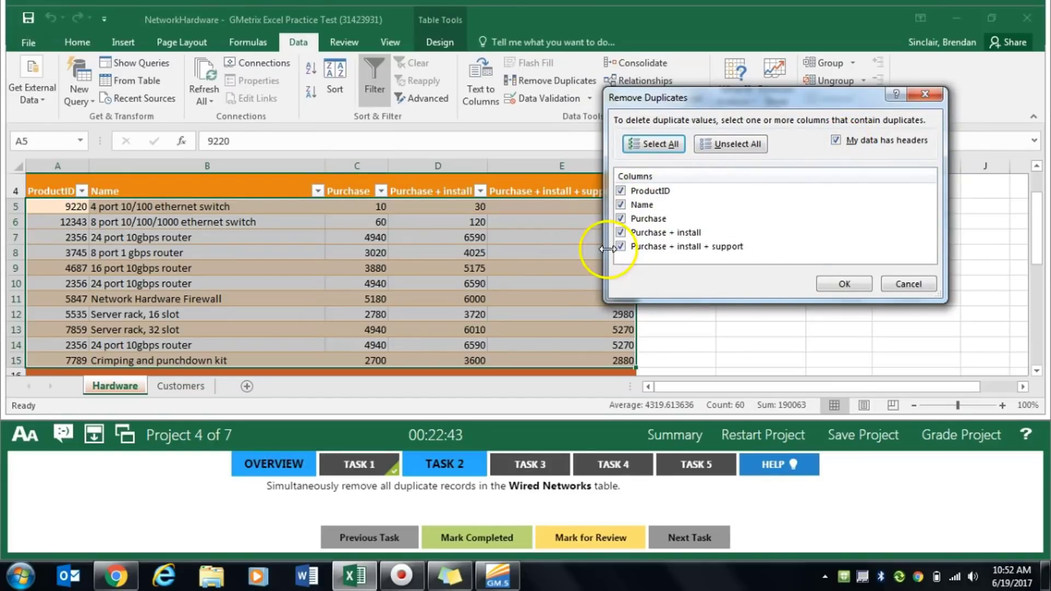
click(846, 284)
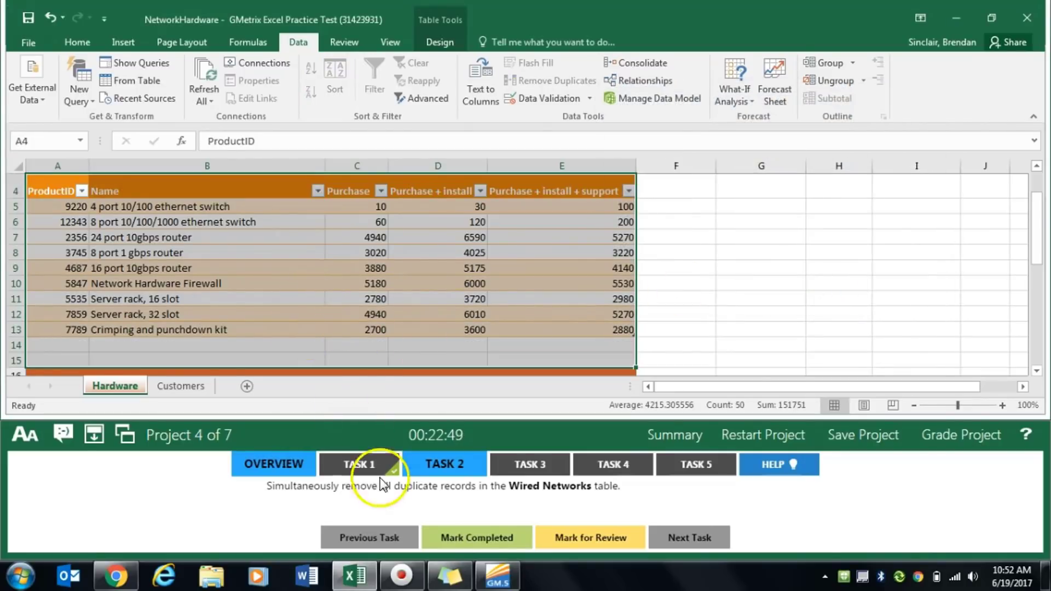
click(484, 543)
- For Task 3, insert the picture NetworkTopology from the GMetrixTemplates folder in Documents at cell A1 of the Hardware worksheet, and mark the task completed
click(519, 462)
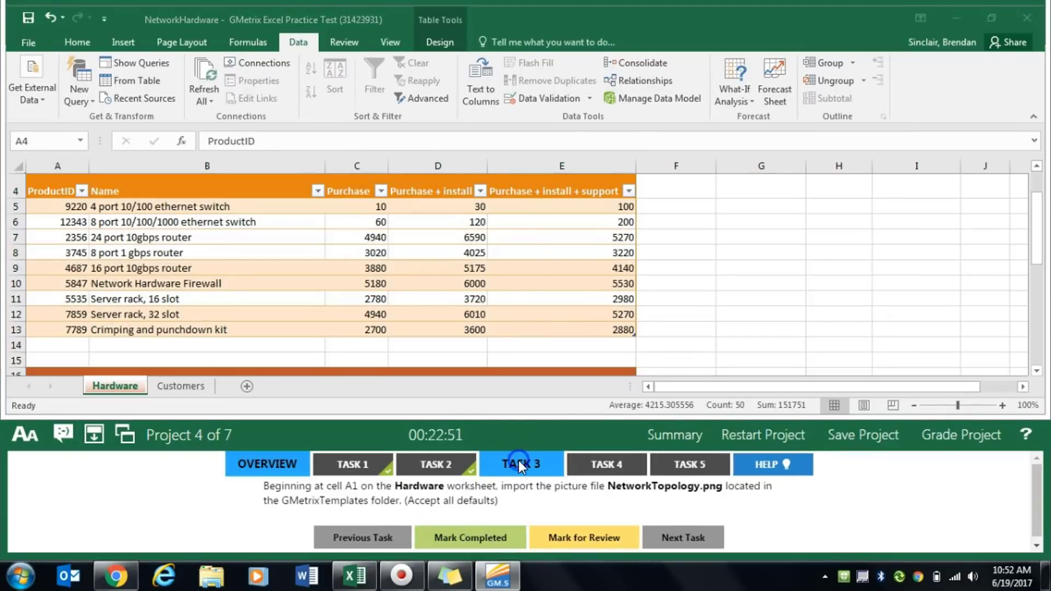
click(369, 495)
click(327, 500)
scroll(164, 312, up, 1)
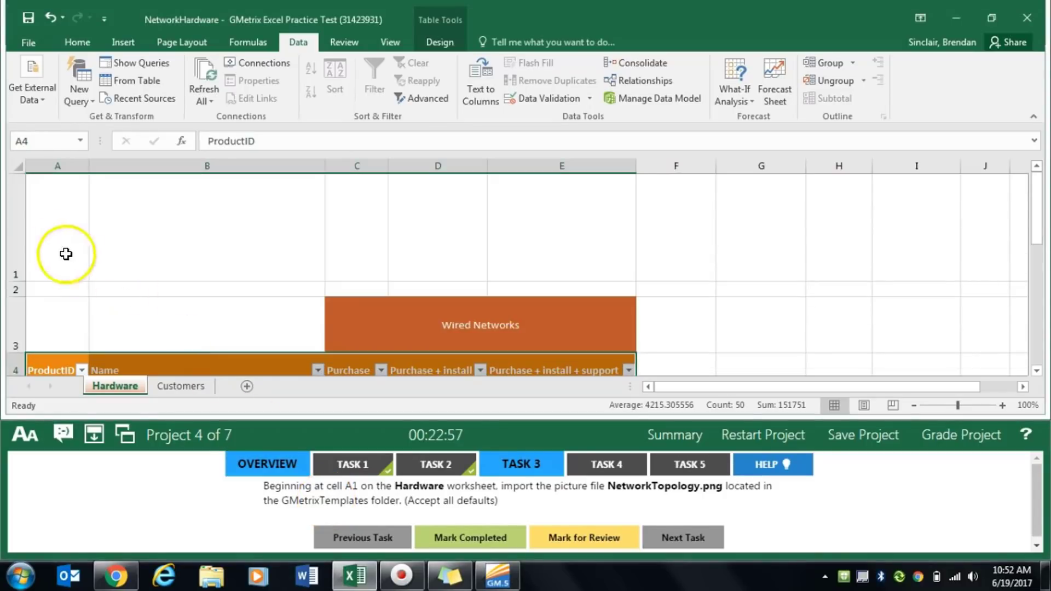
click(58, 235)
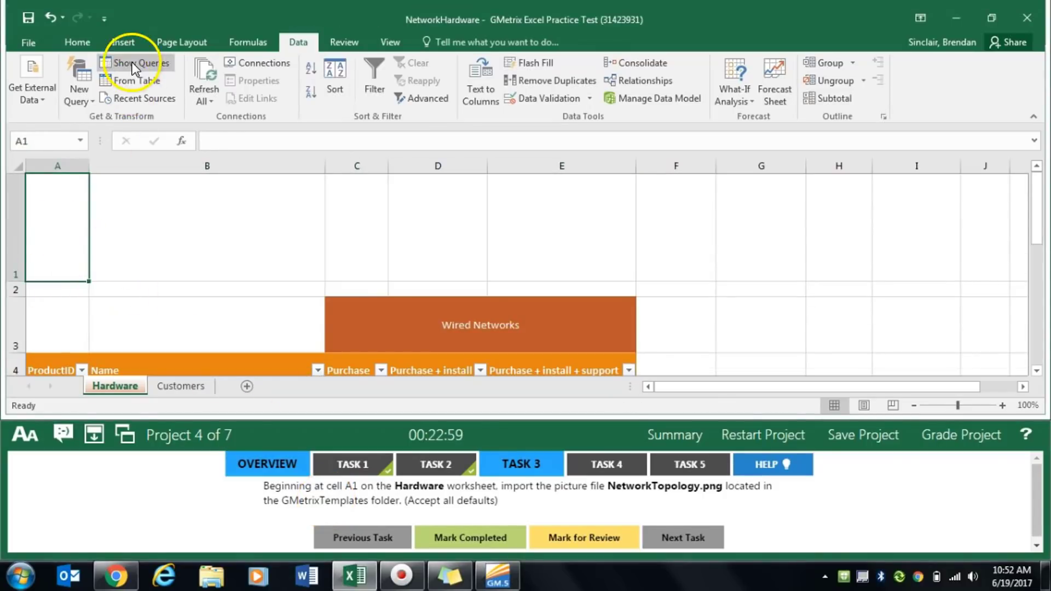
click(136, 41)
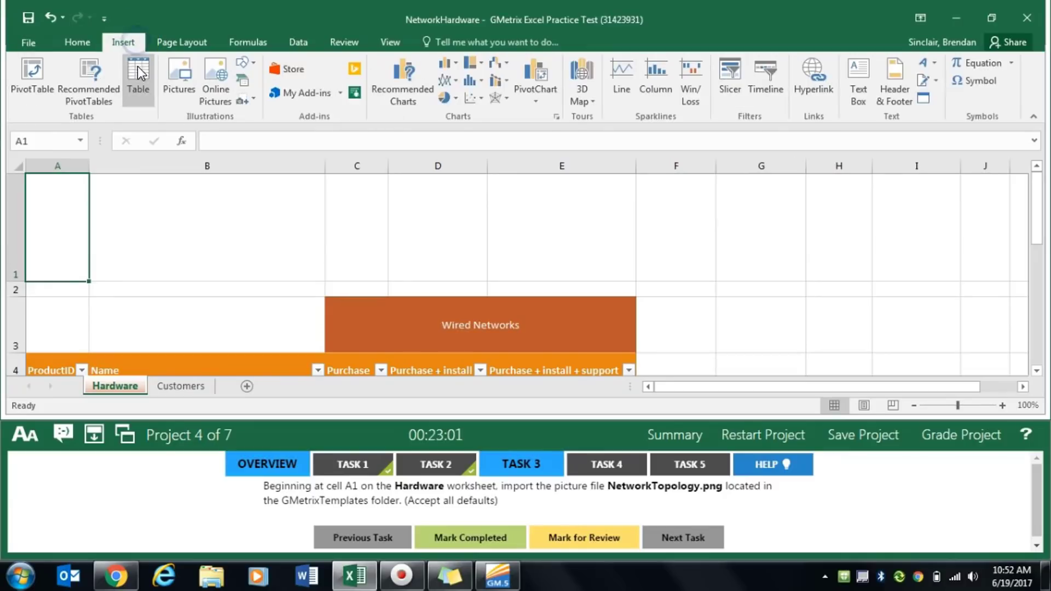
click(190, 85)
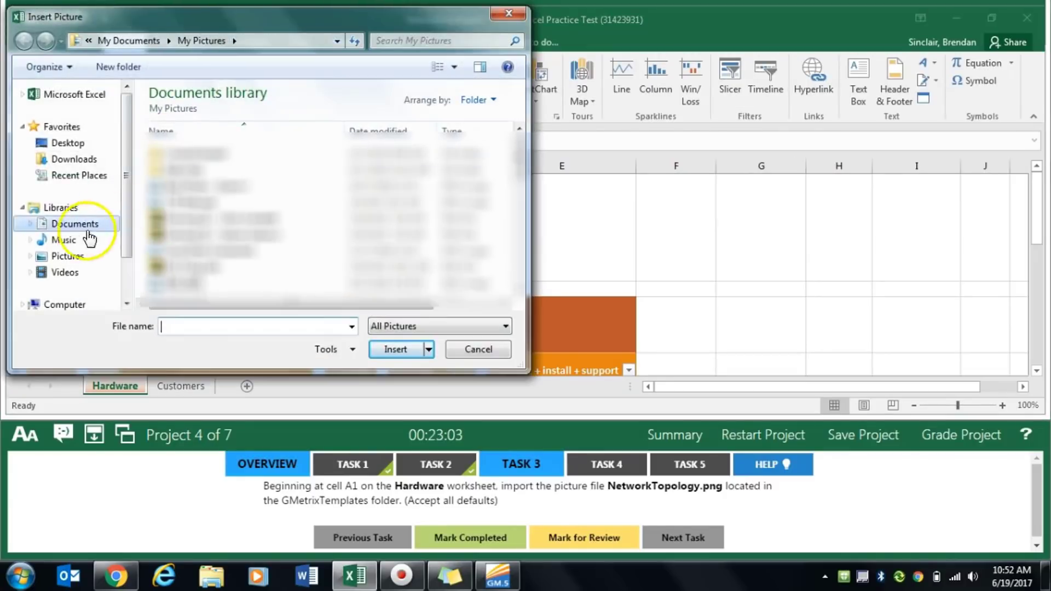
click(82, 225)
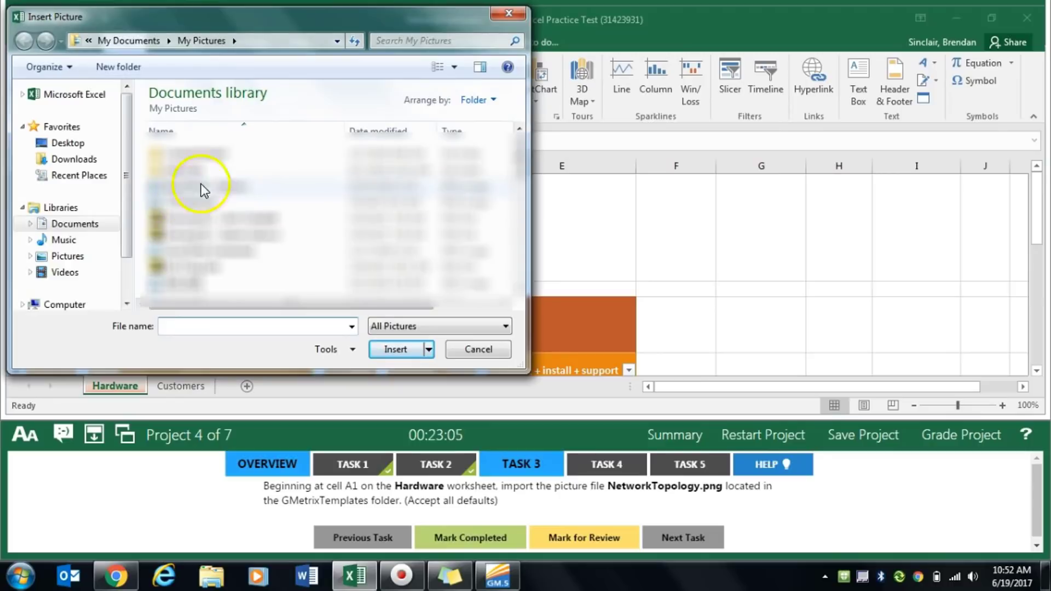
click(82, 224)
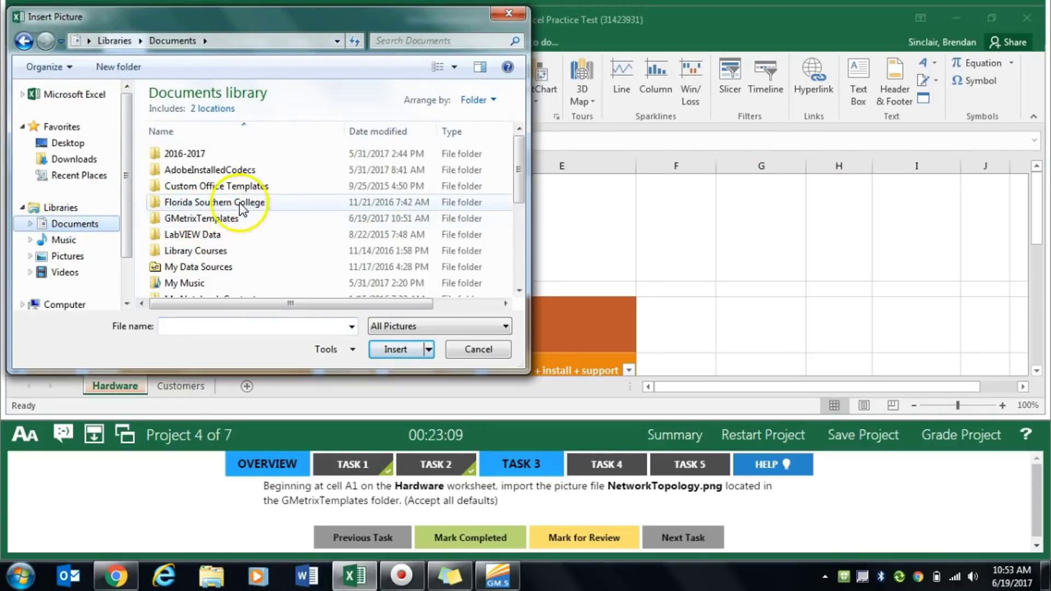
double_click(224, 219)
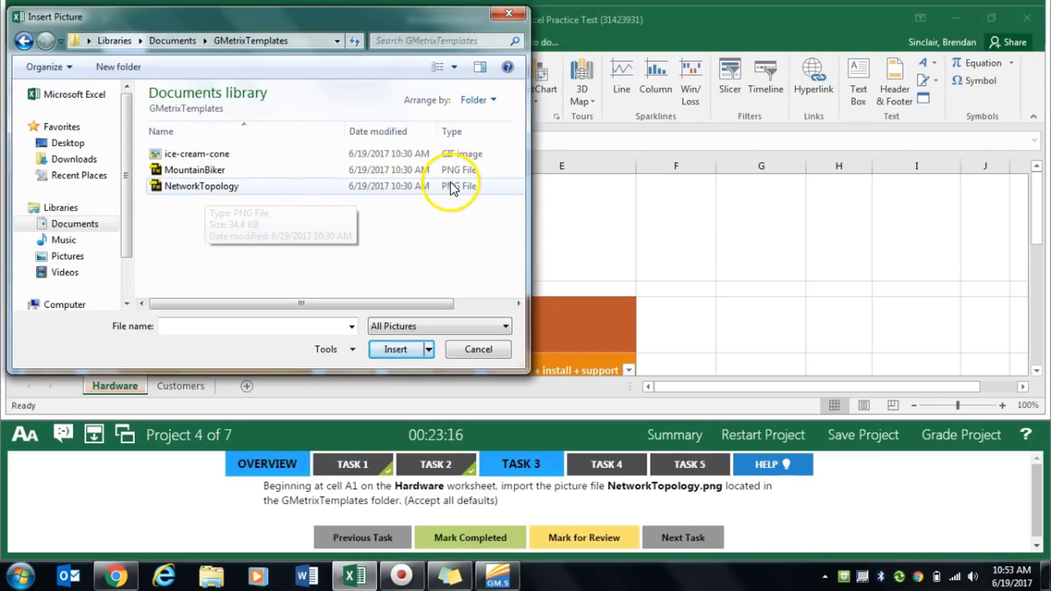
double_click(314, 187)
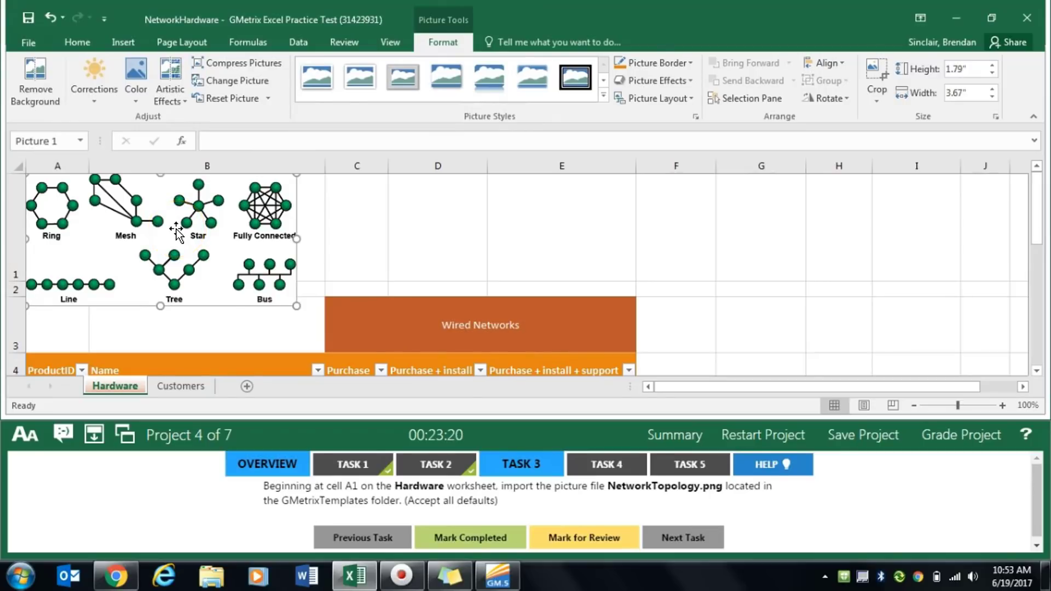
click(459, 539)
- For Task 4, rotate the Wired Networks and Wireless Networks headings on the Hardware worksheet to Angle Clockwise, and mark the task completed
click(605, 464)
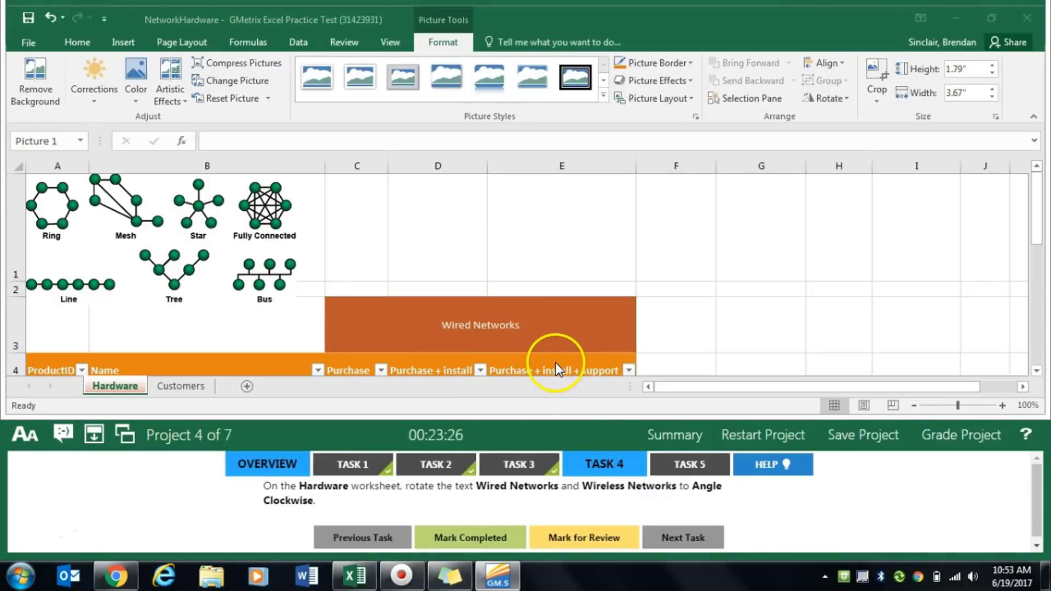
click(505, 328)
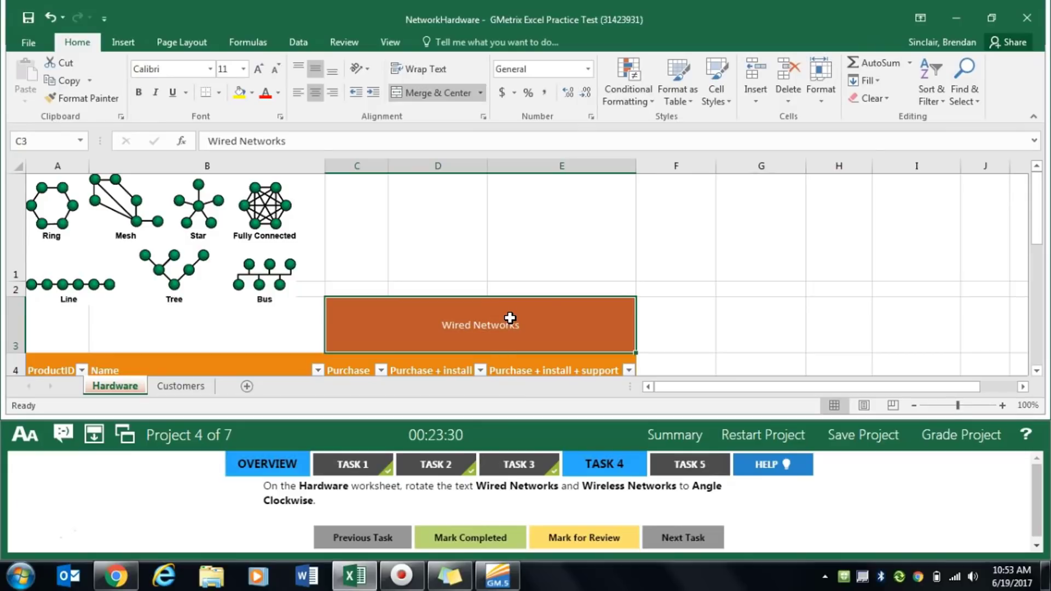
click(505, 332)
click(514, 331)
scroll(514, 331, down, 3)
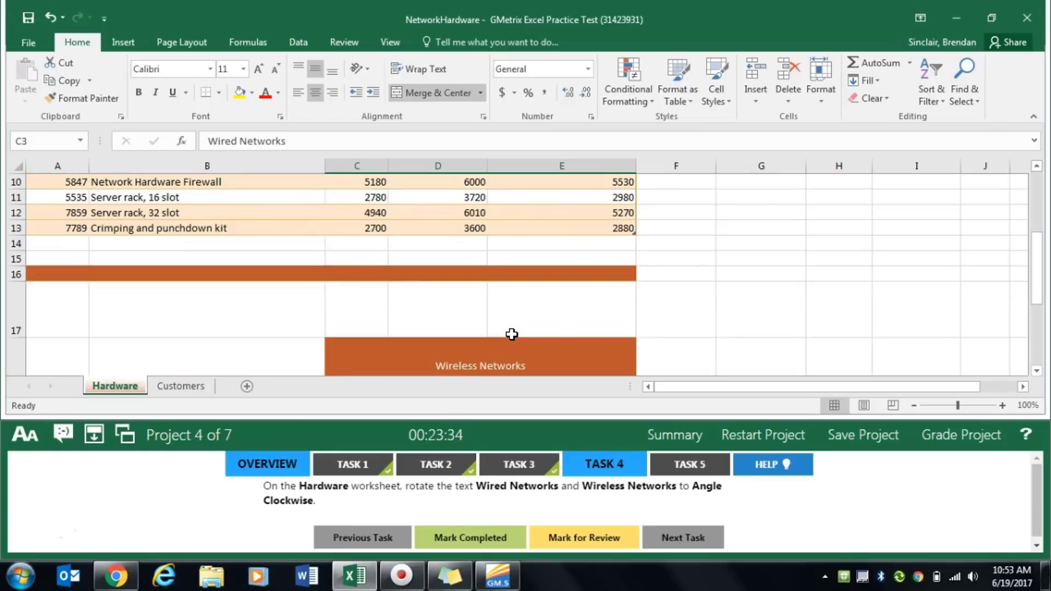
click(516, 357)
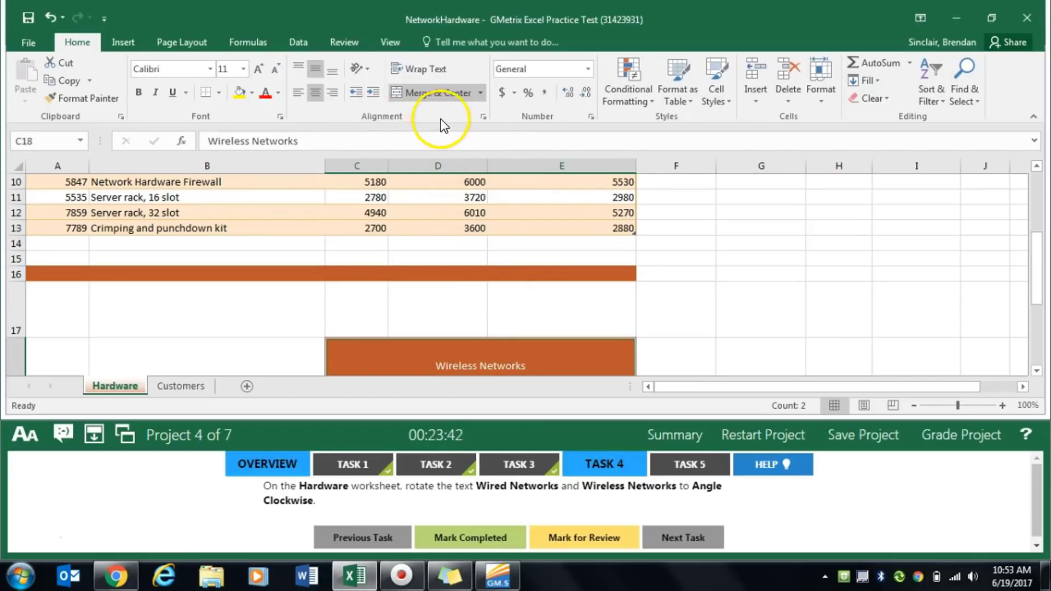
click(367, 68)
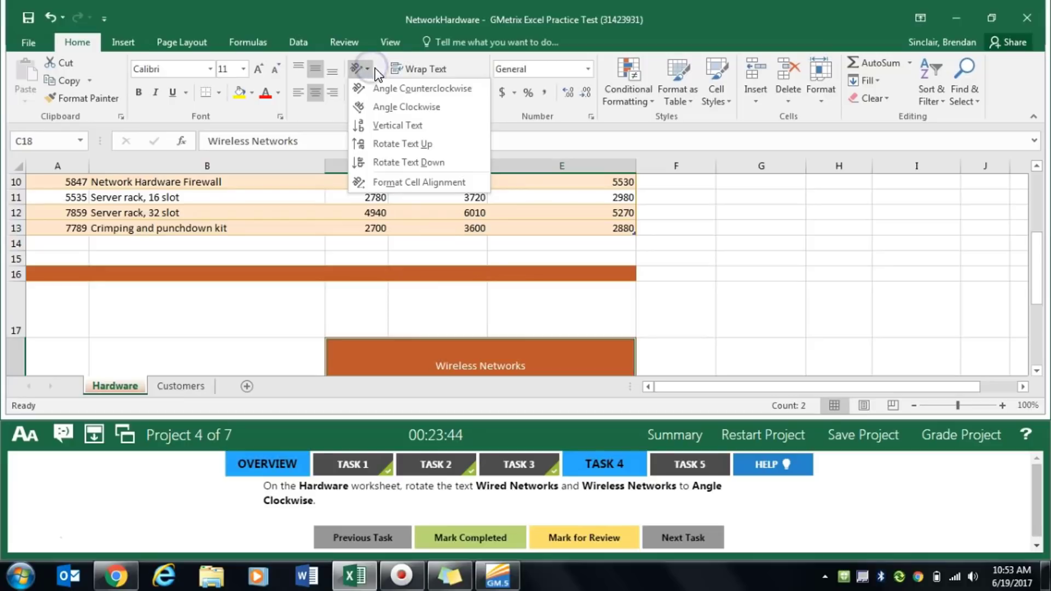
click(452, 106)
click(476, 538)
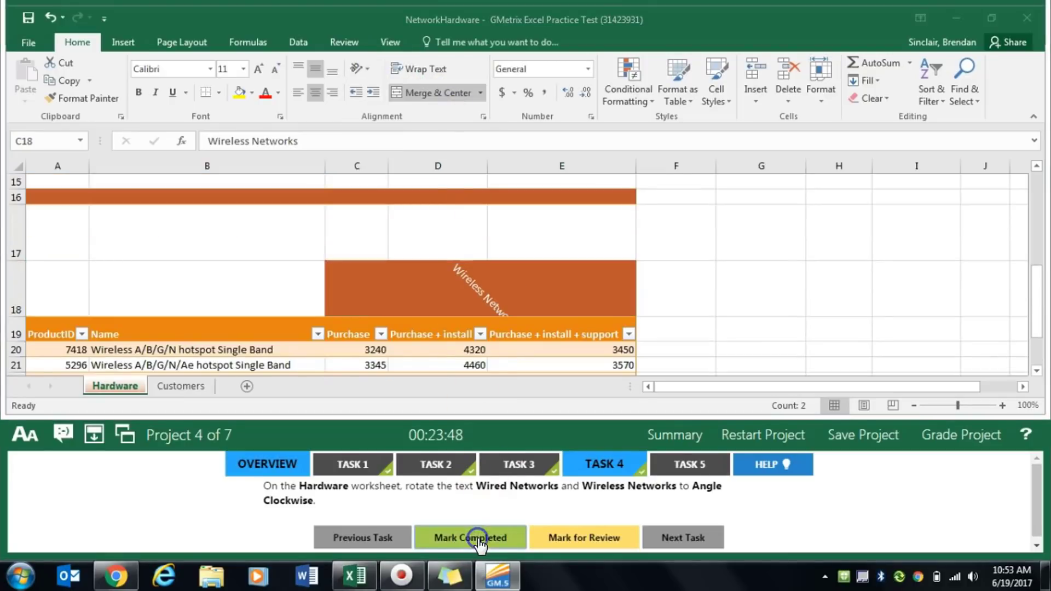
- For Task 5, sort the Wired Networks table (A4:E13) by ProductID values from smallest to largest, and mark the task completed
click(686, 473)
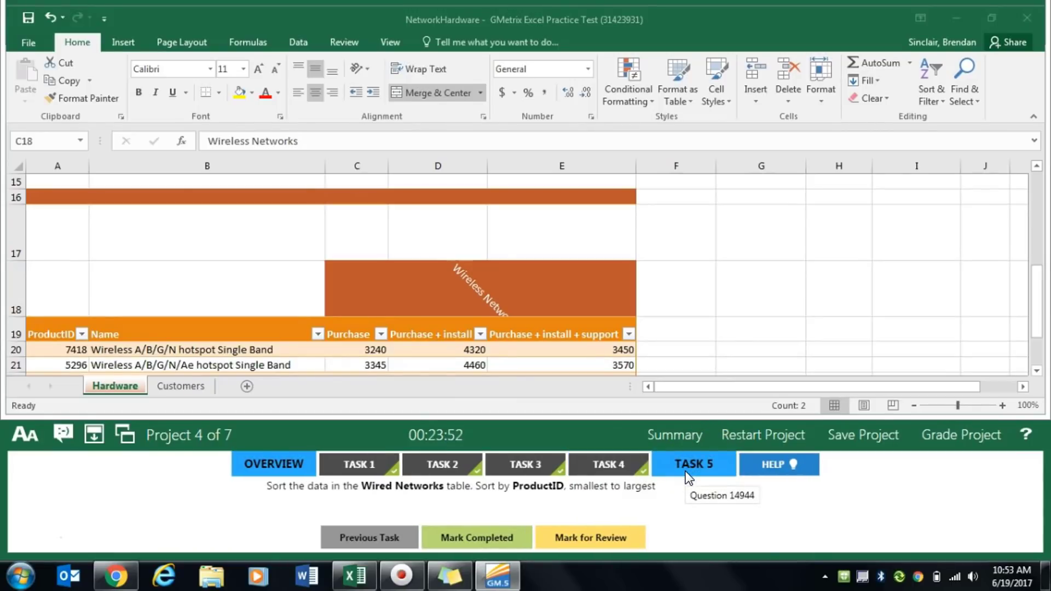
scroll(237, 244, up, 2)
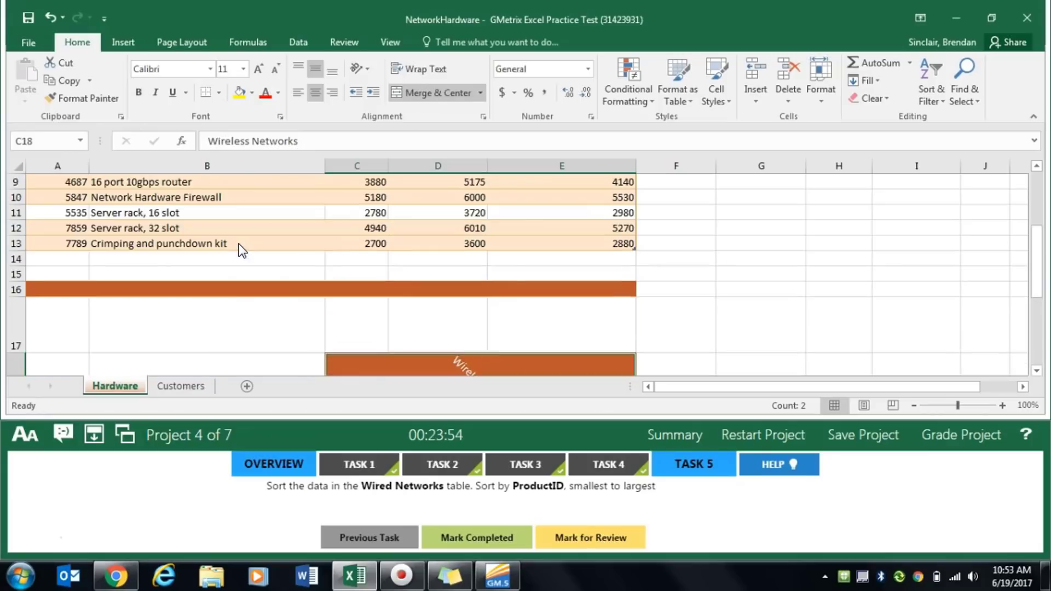
scroll(238, 244, up, 2)
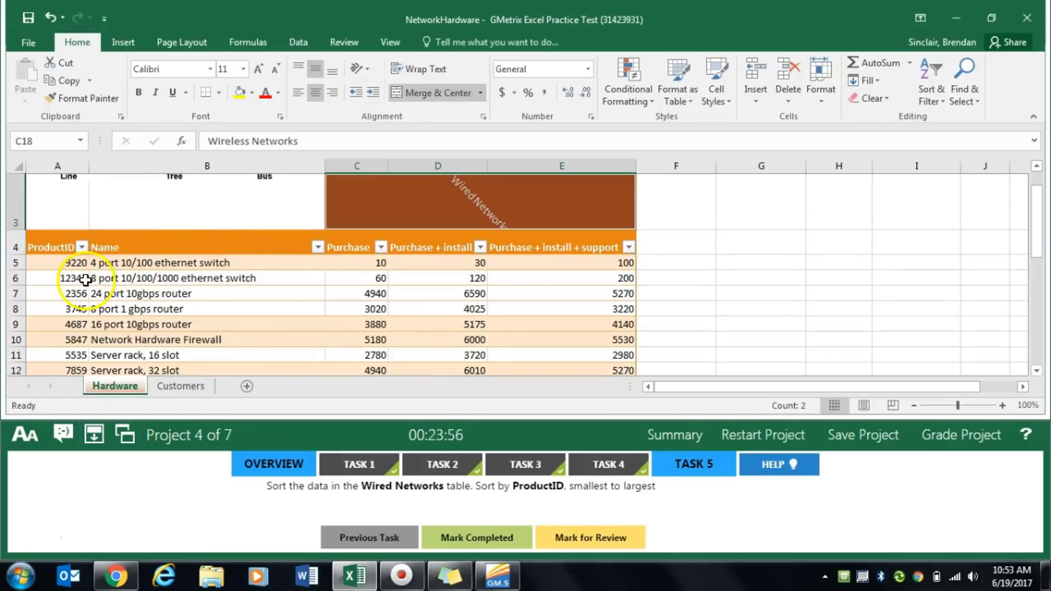
drag(42, 244, 528, 338)
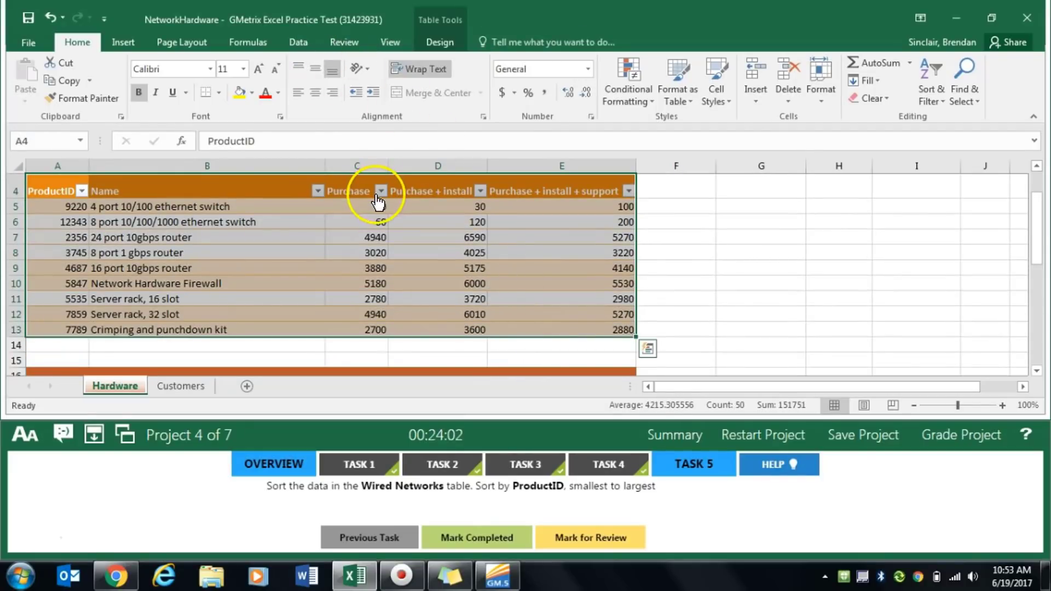
click(310, 44)
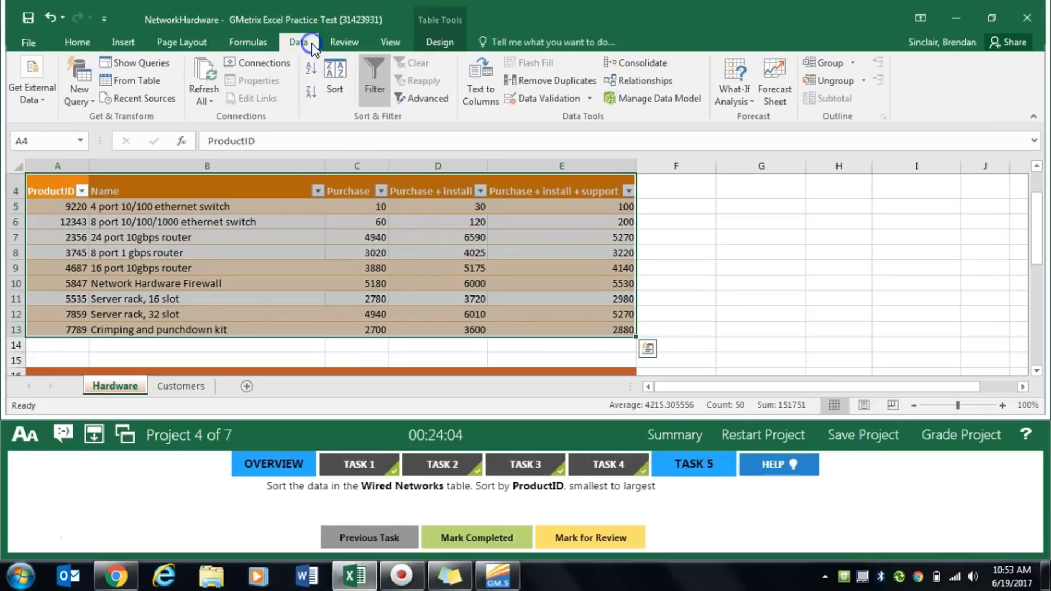
click(340, 101)
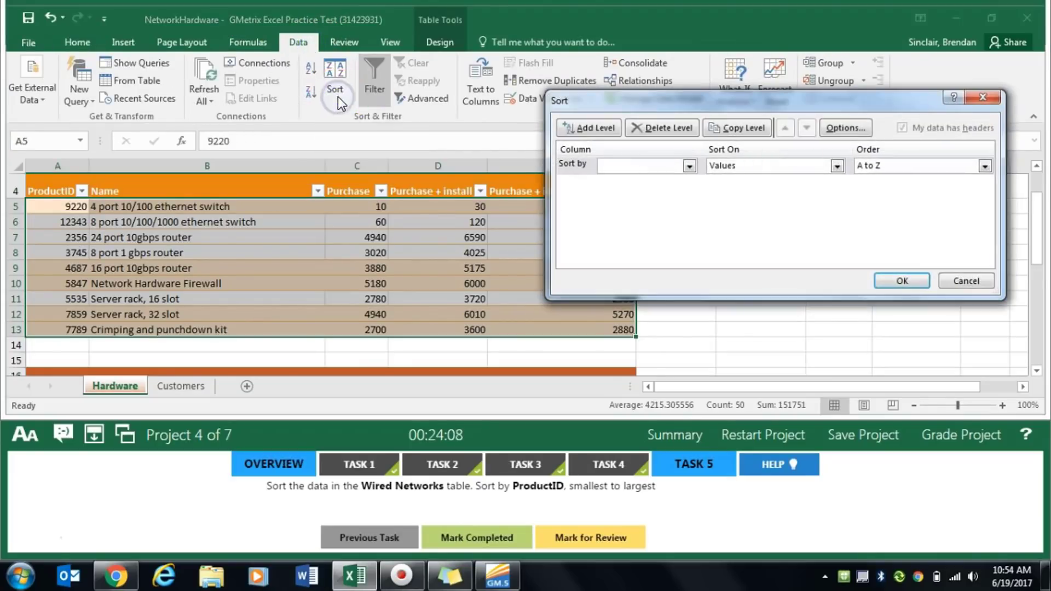
click(689, 165)
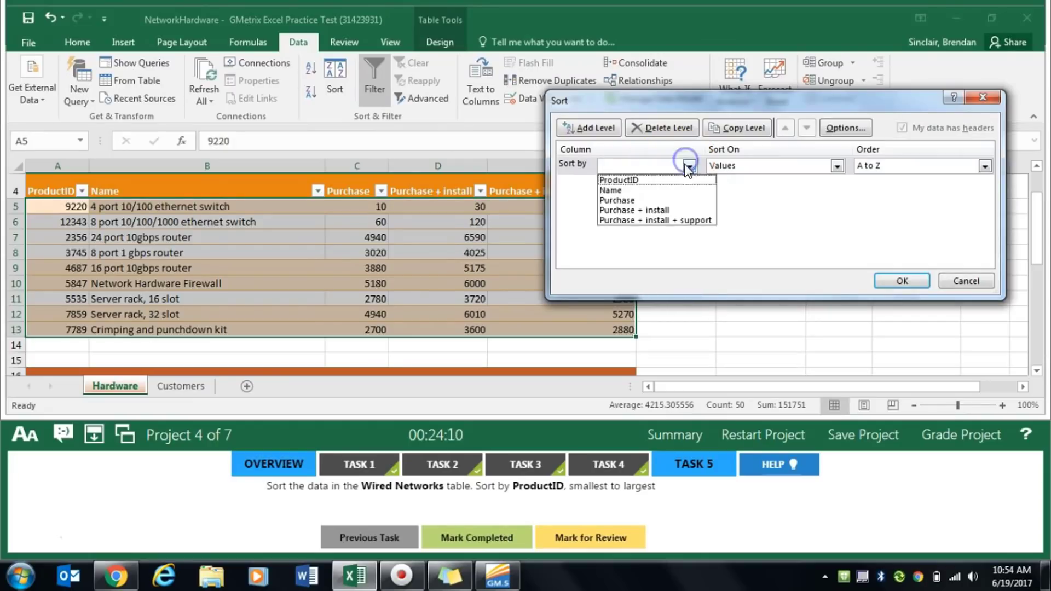
click(674, 182)
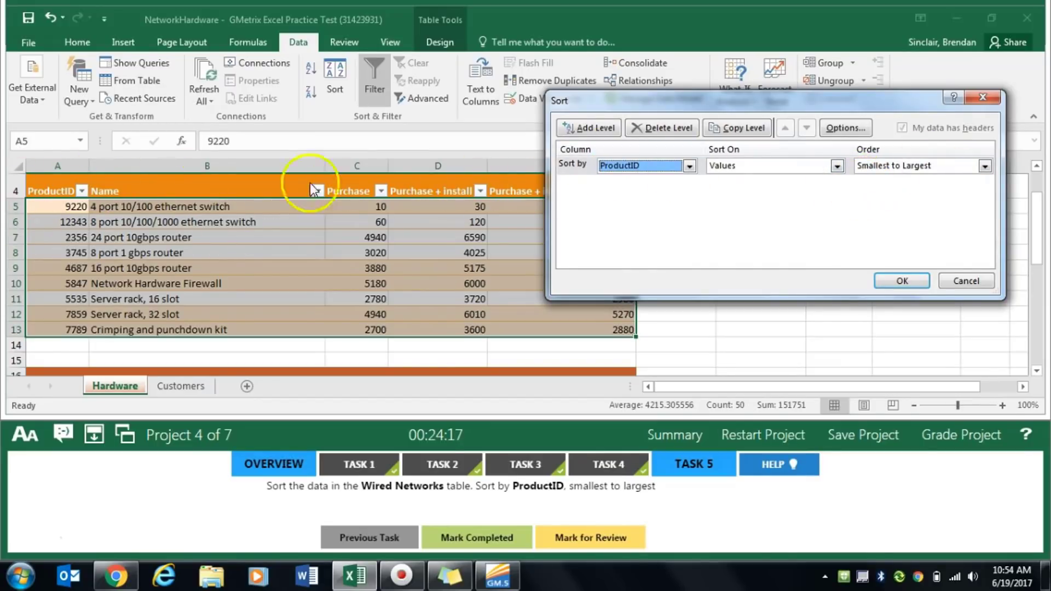
click(899, 282)
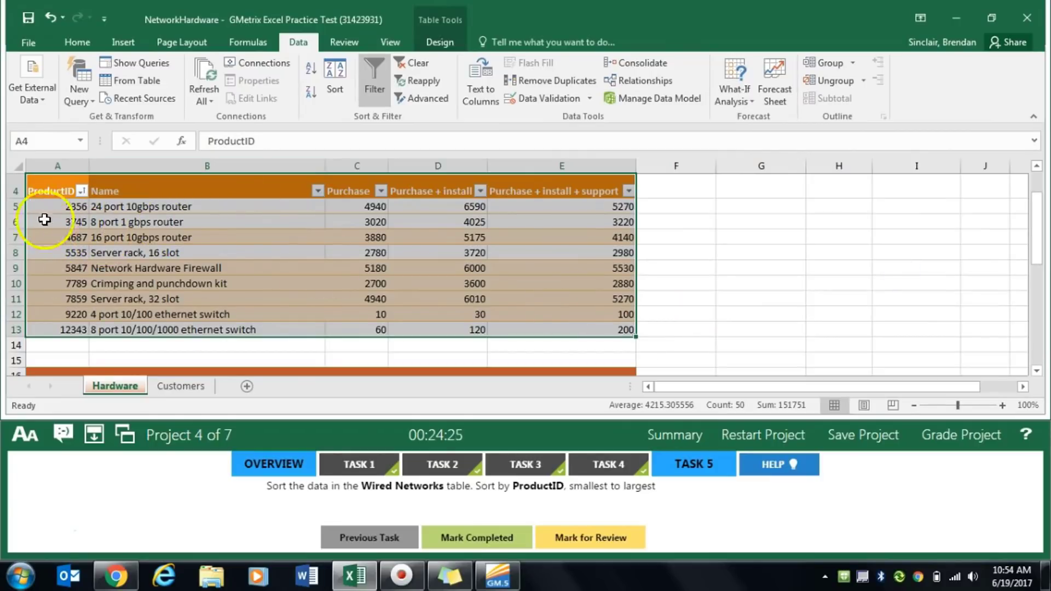
click(482, 539)
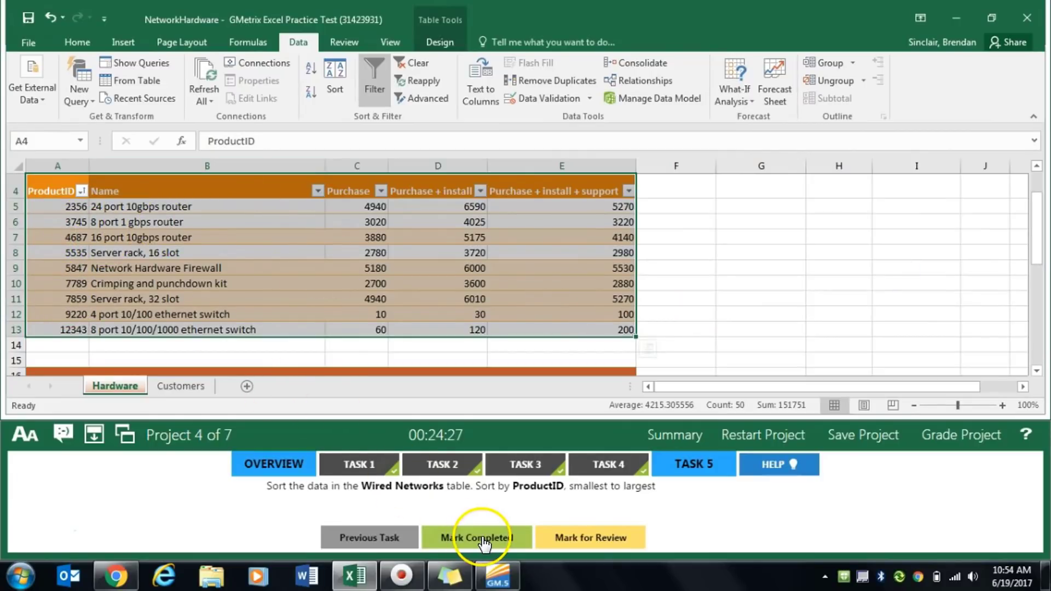
- Grade Project 4 and display the Task 1 instructions of Project 5 (Bike Sales)
click(961, 435)
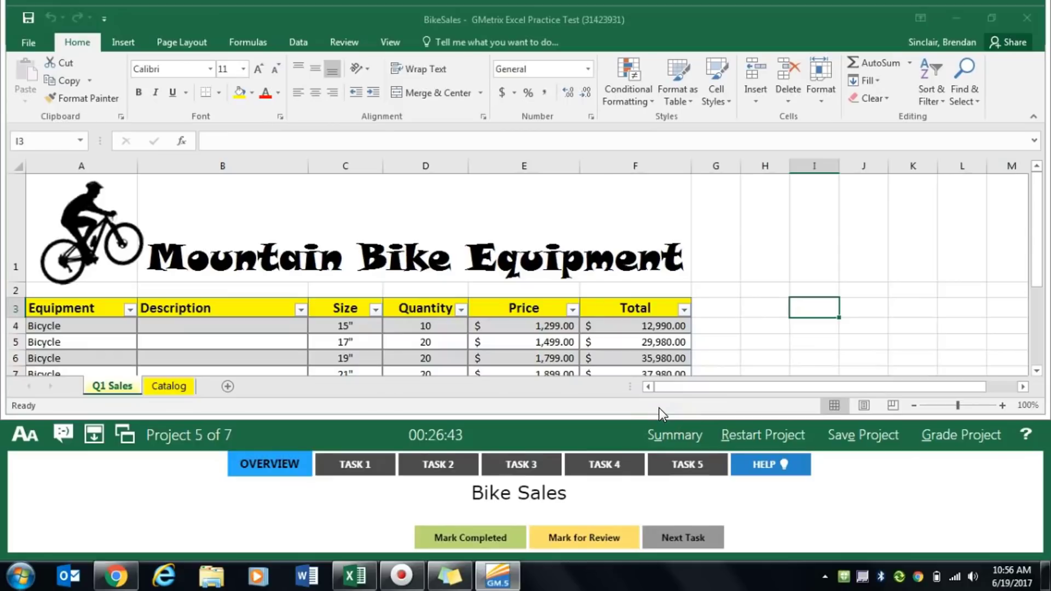
click(372, 464)
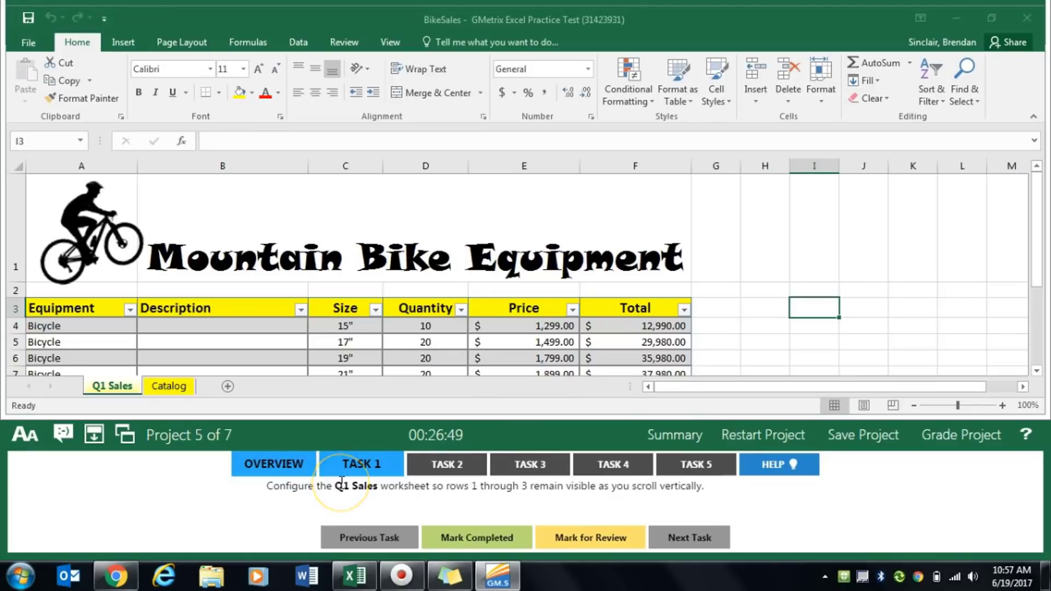
click(403, 504)
click(264, 467)
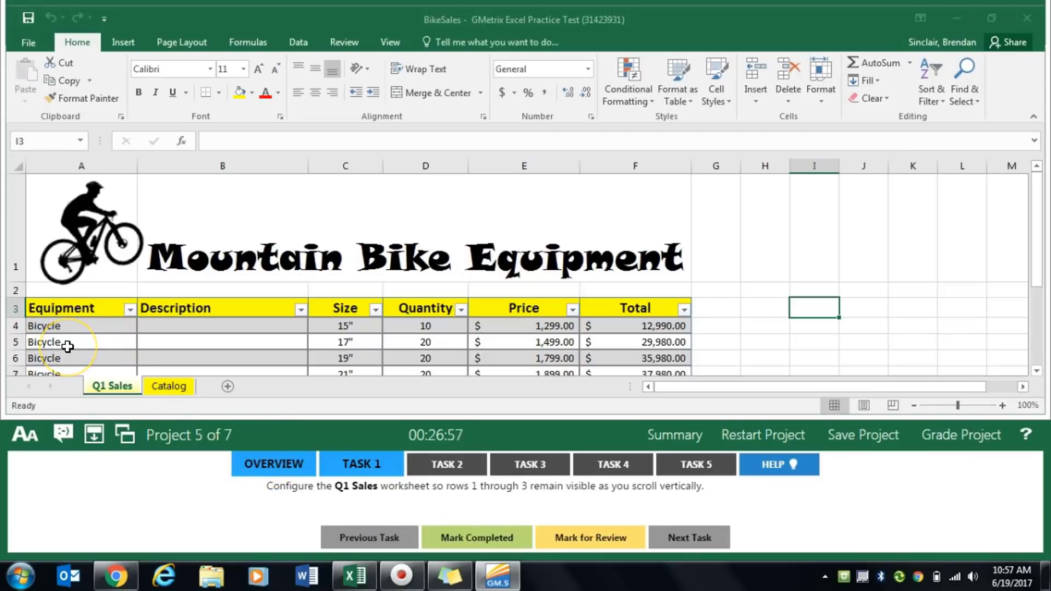
- Freeze rows 1 through 3 of the Q1 Sales worksheet, check the freeze on the table rows, and mark Task 1 completed
click(16, 326)
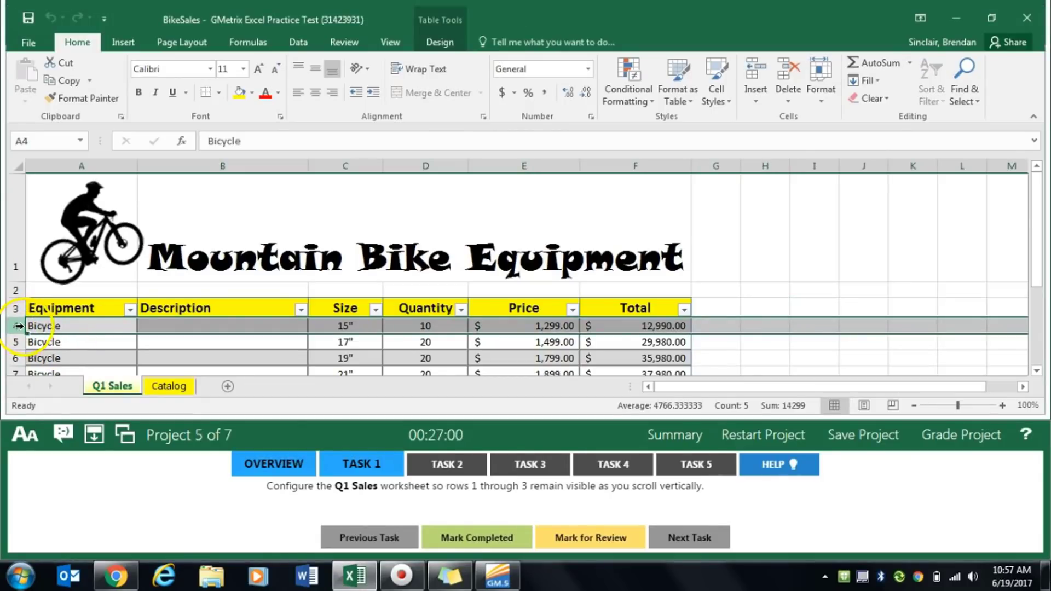
click(407, 43)
click(514, 100)
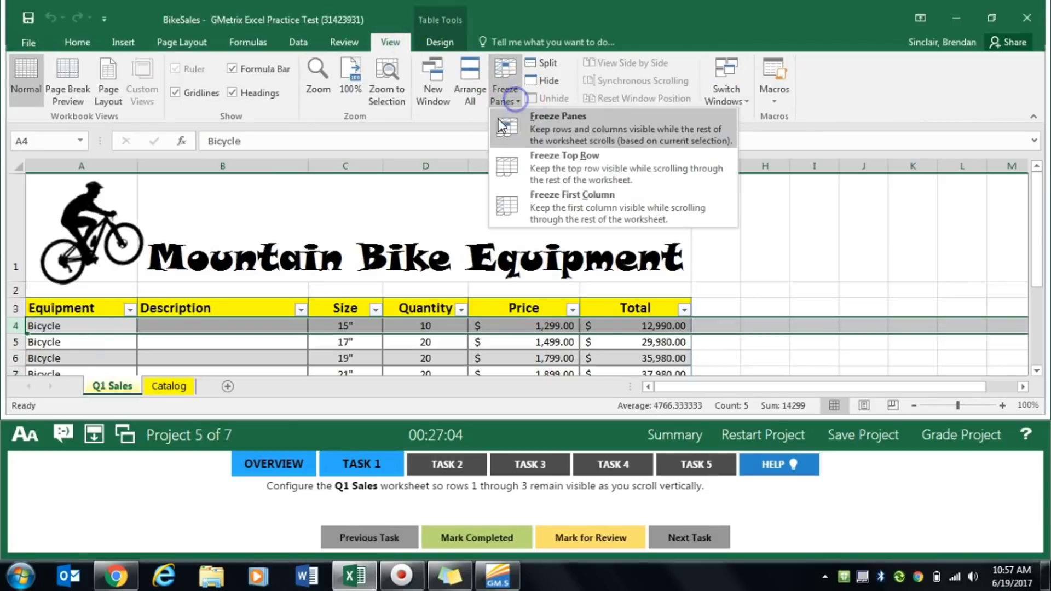
click(589, 126)
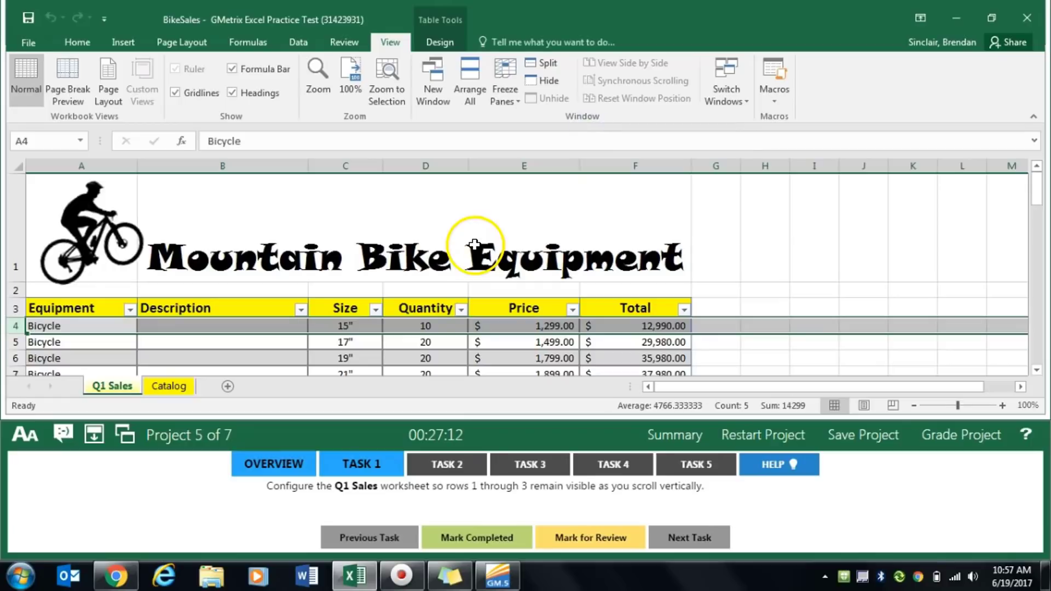
scroll(419, 287, down, 6)
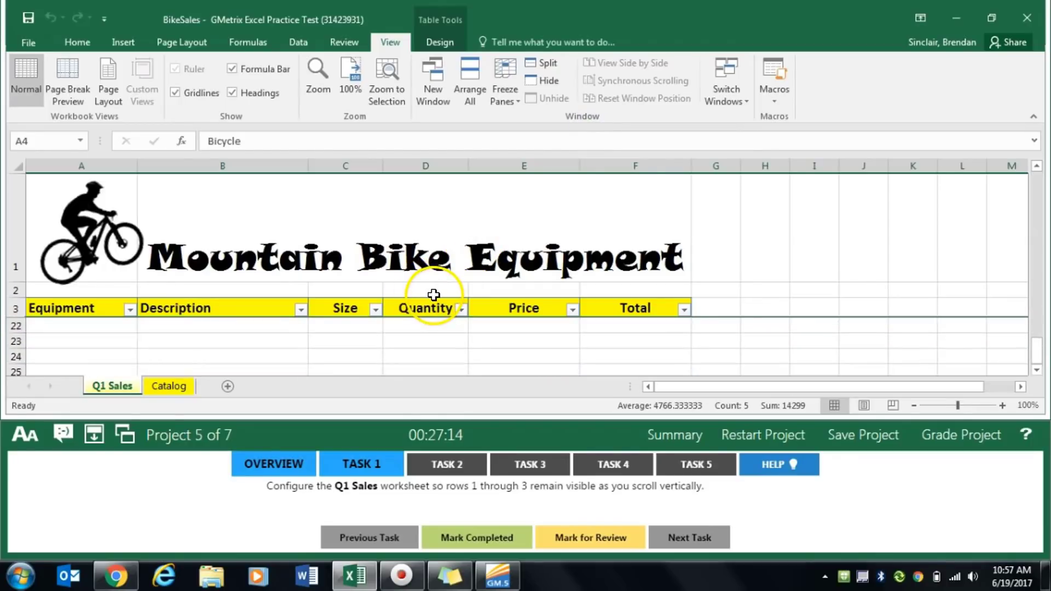
scroll(433, 295, up, 6)
scroll(434, 295, down, 6)
scroll(434, 296, up, 5)
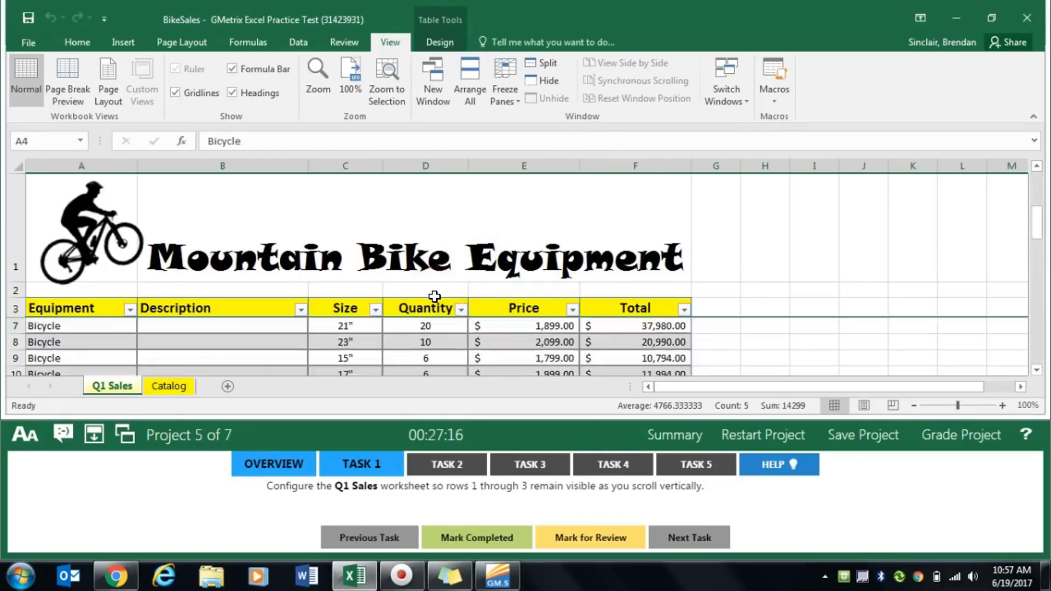
scroll(435, 296, down, 5)
scroll(434, 296, up, 6)
click(500, 538)
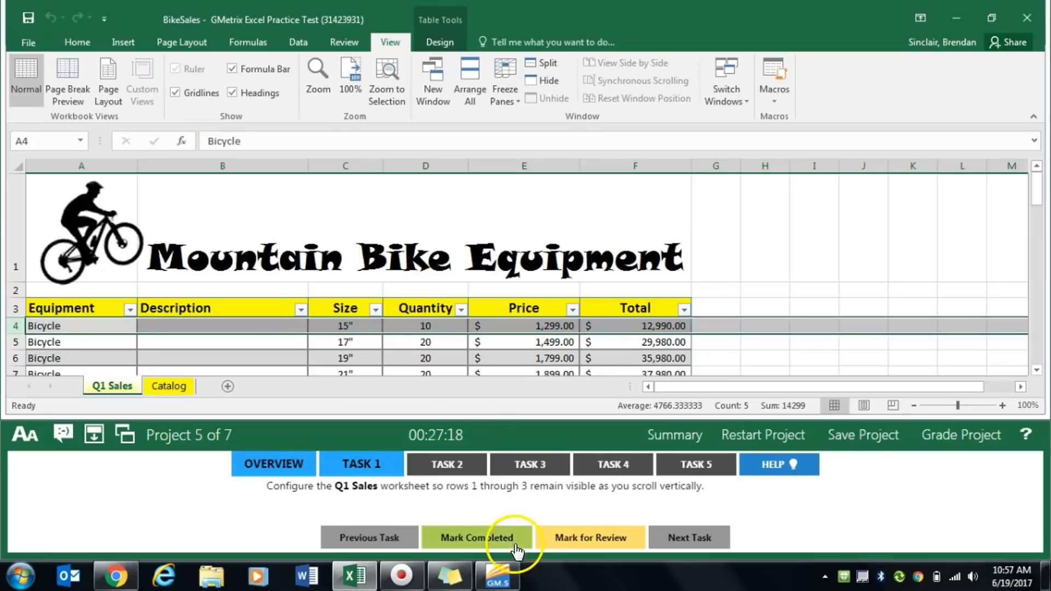
- For Task 2, set the Subject in the BikeSales document properties to Equipment Draft, and mark the task completed
click(462, 467)
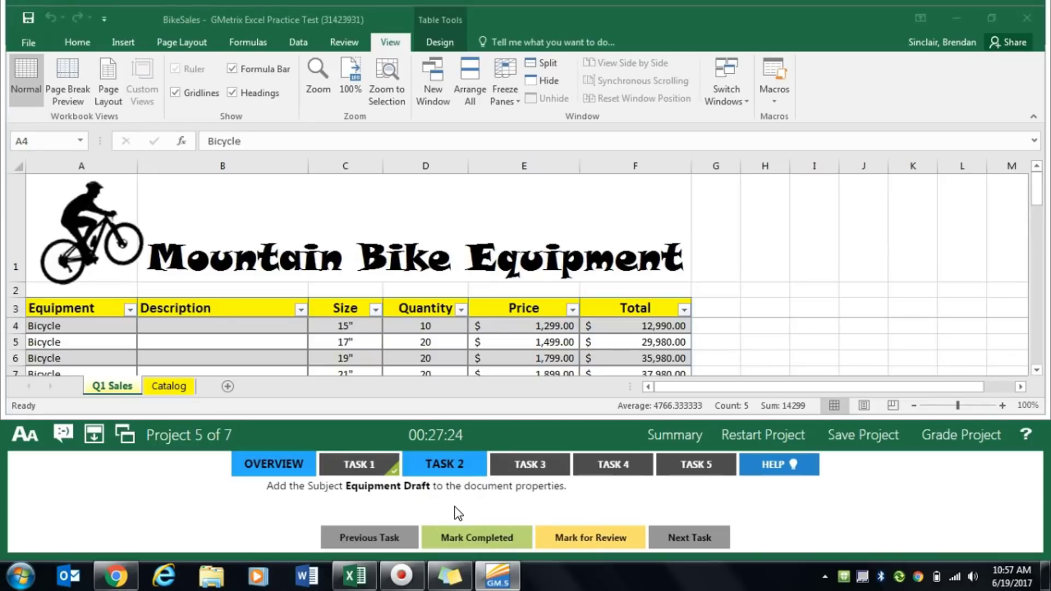
click(31, 42)
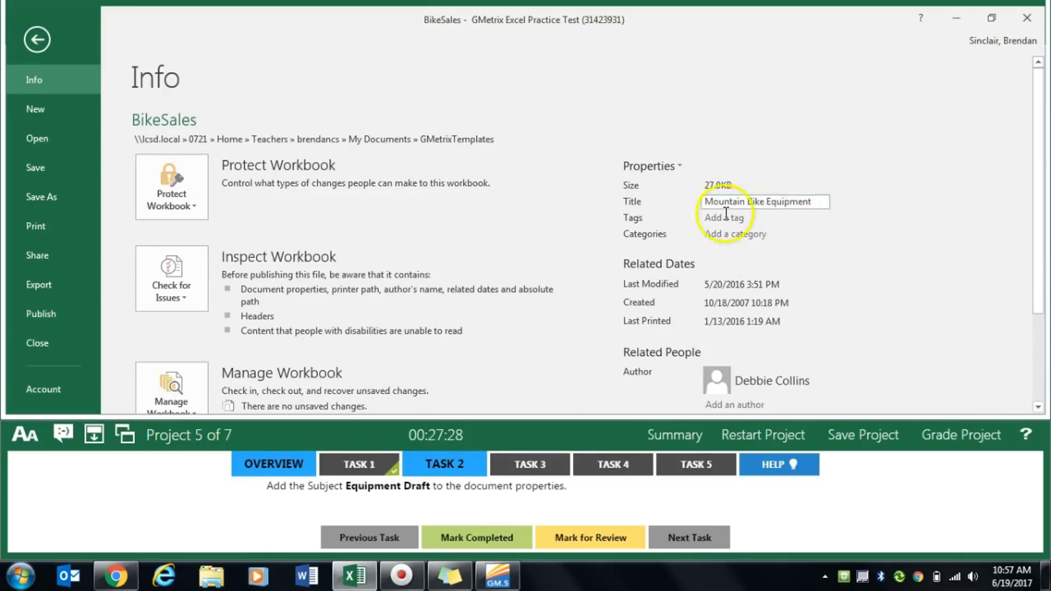
scroll(796, 255, down, 3)
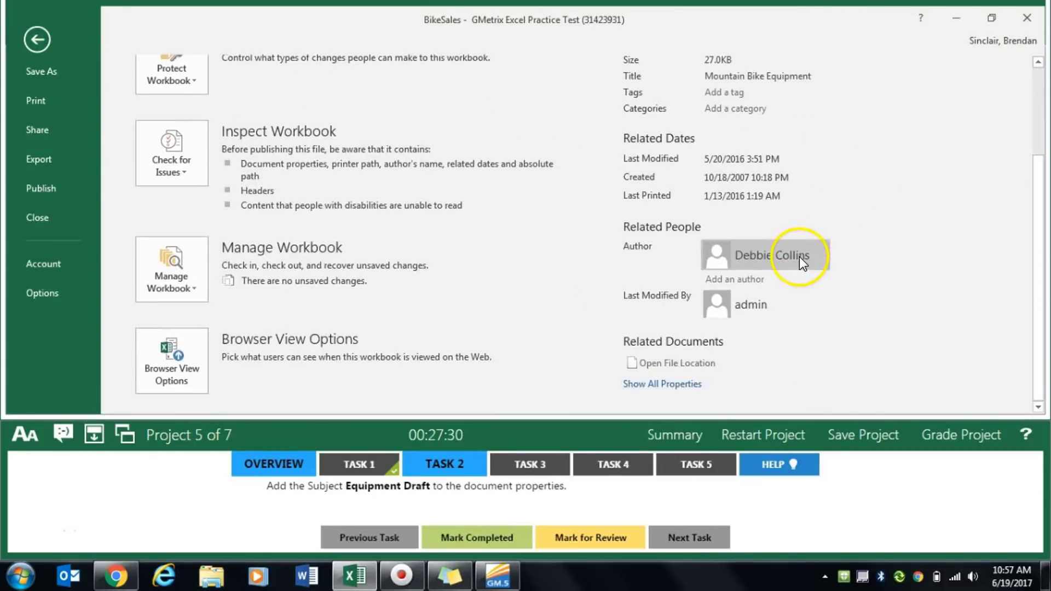
click(663, 384)
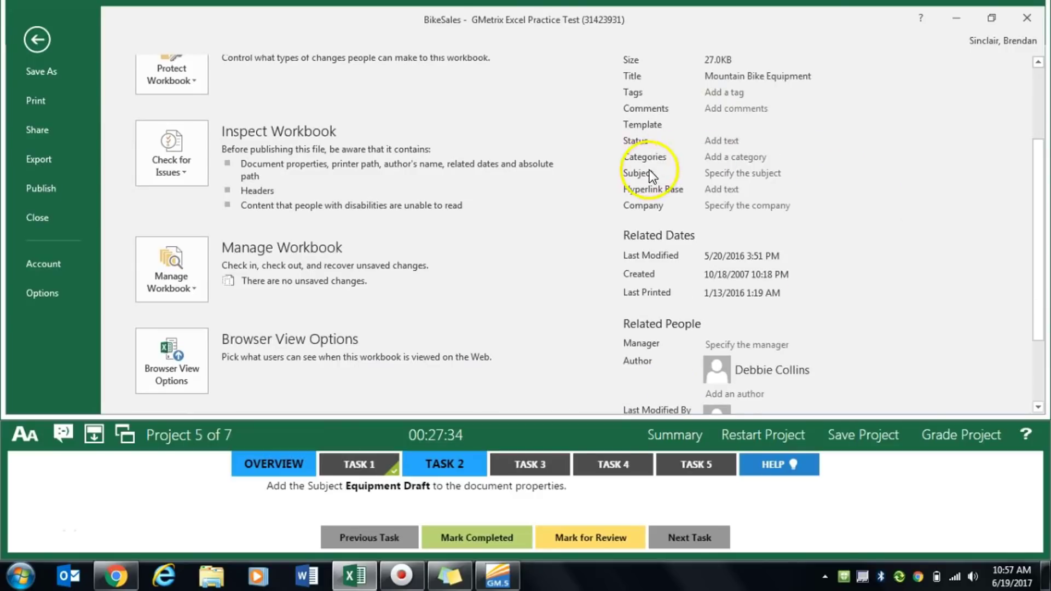
click(745, 173)
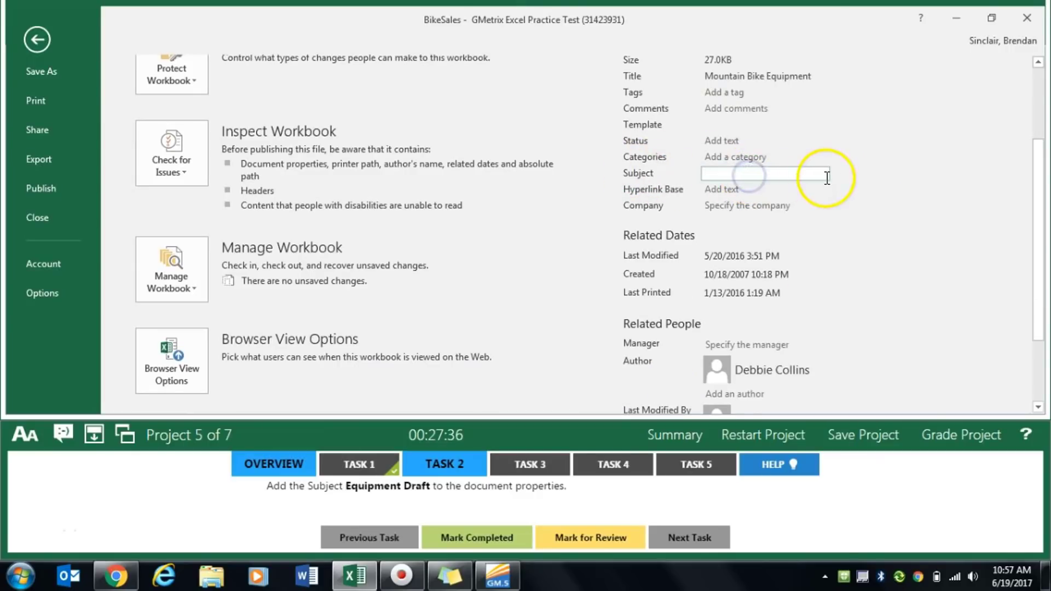
text(Equip)
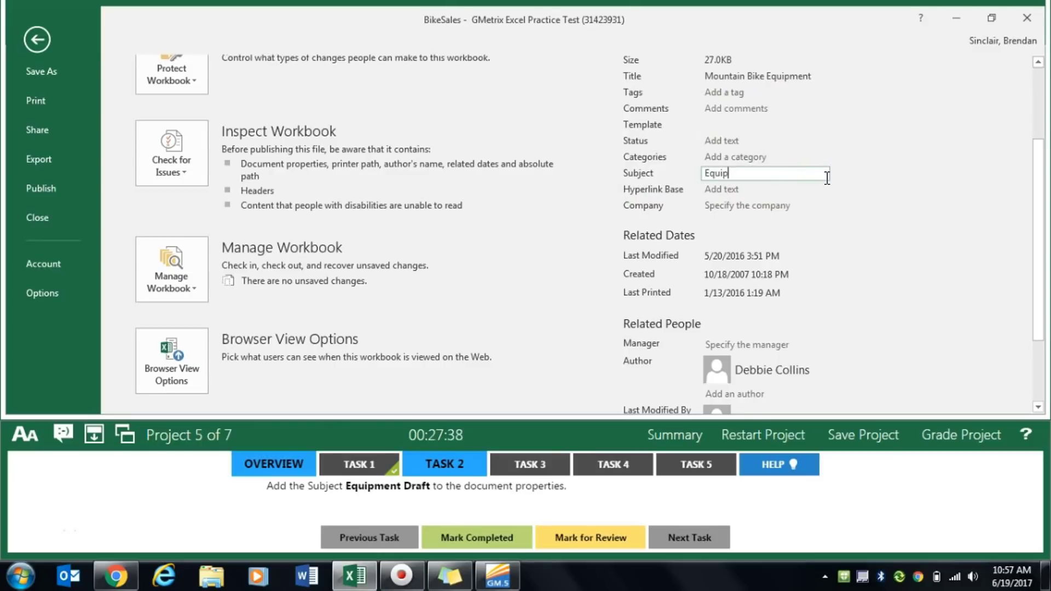
text(ment Draft)
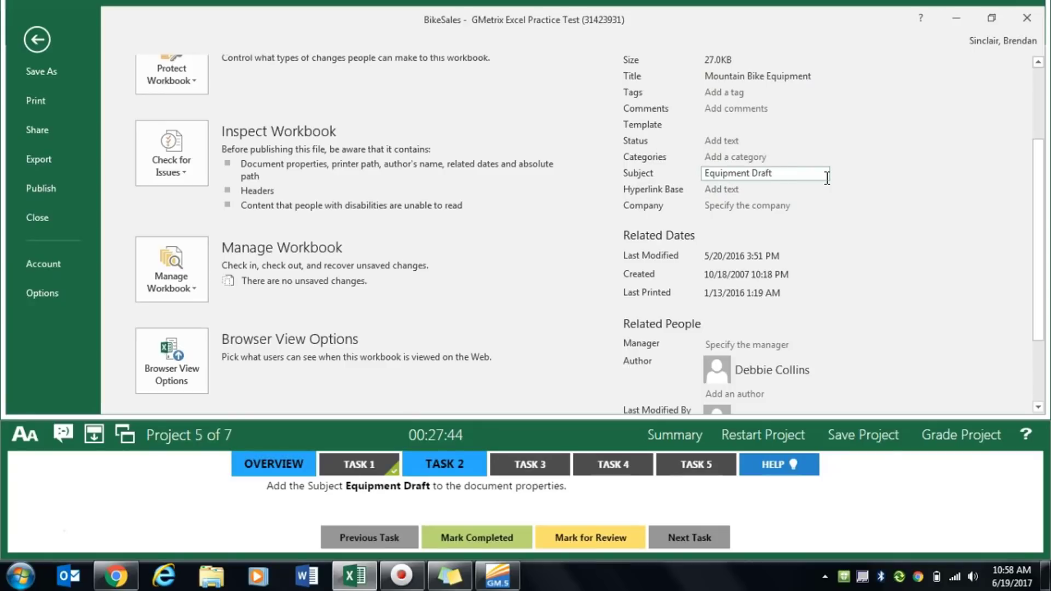
click(863, 184)
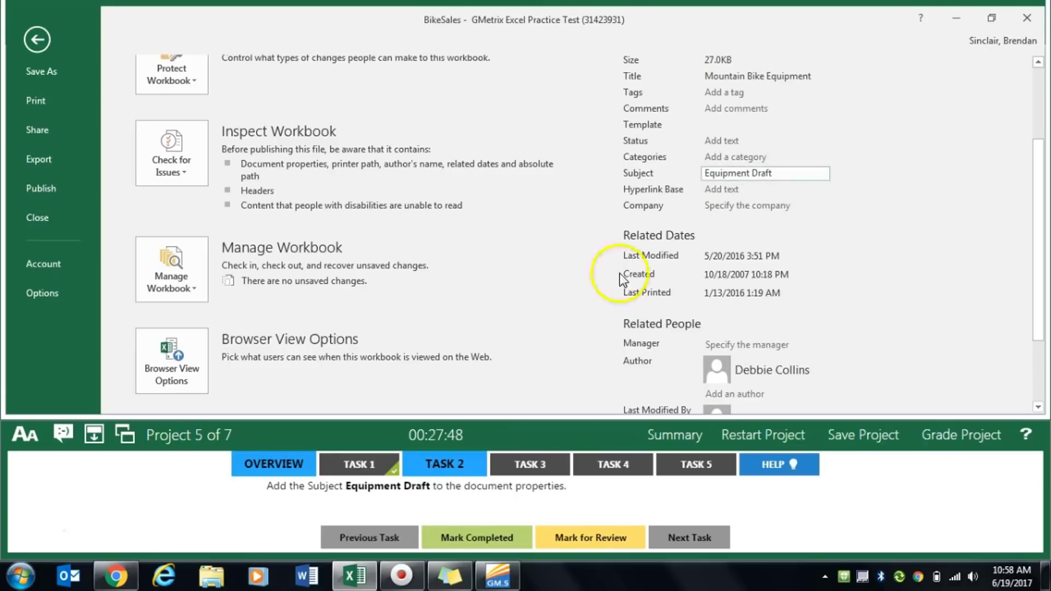
click(441, 536)
- For Task 3, set cell range A1:F17 of the Q1 Sales worksheet as the print area, and mark the task completed
click(523, 464)
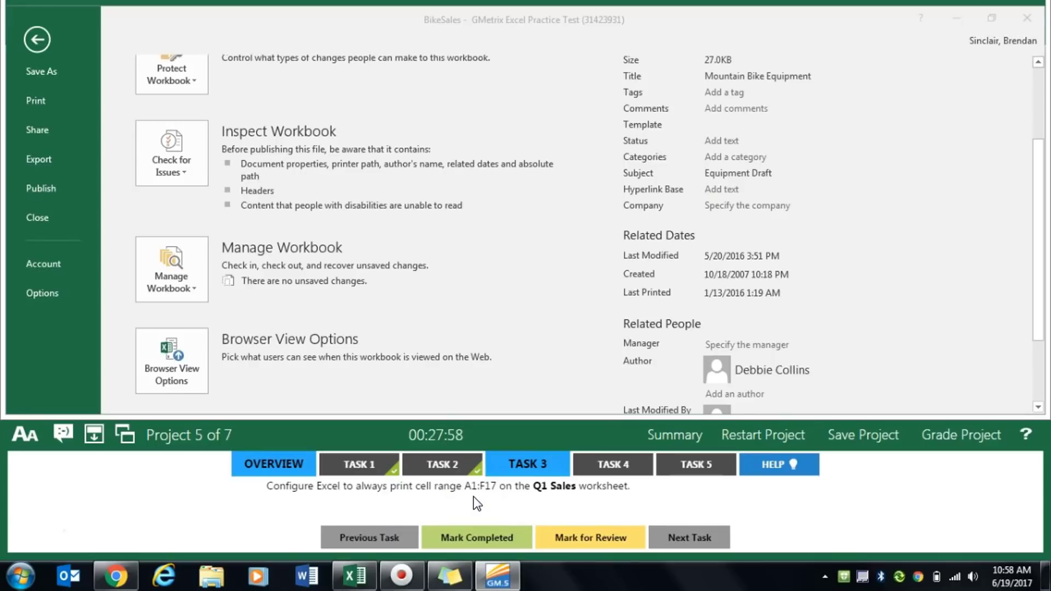
click(36, 39)
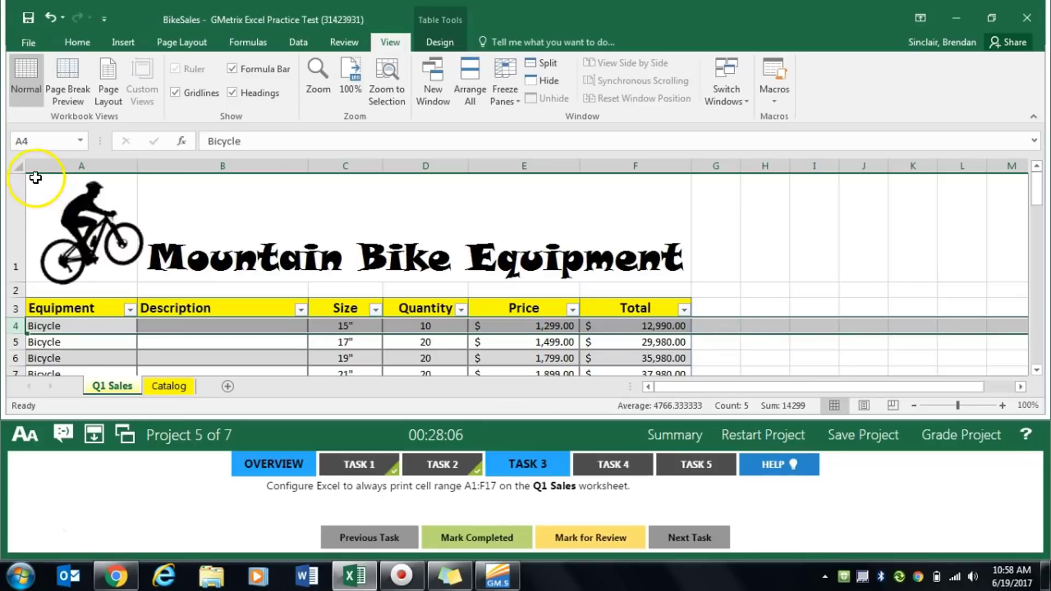
click(31, 175)
click(86, 226)
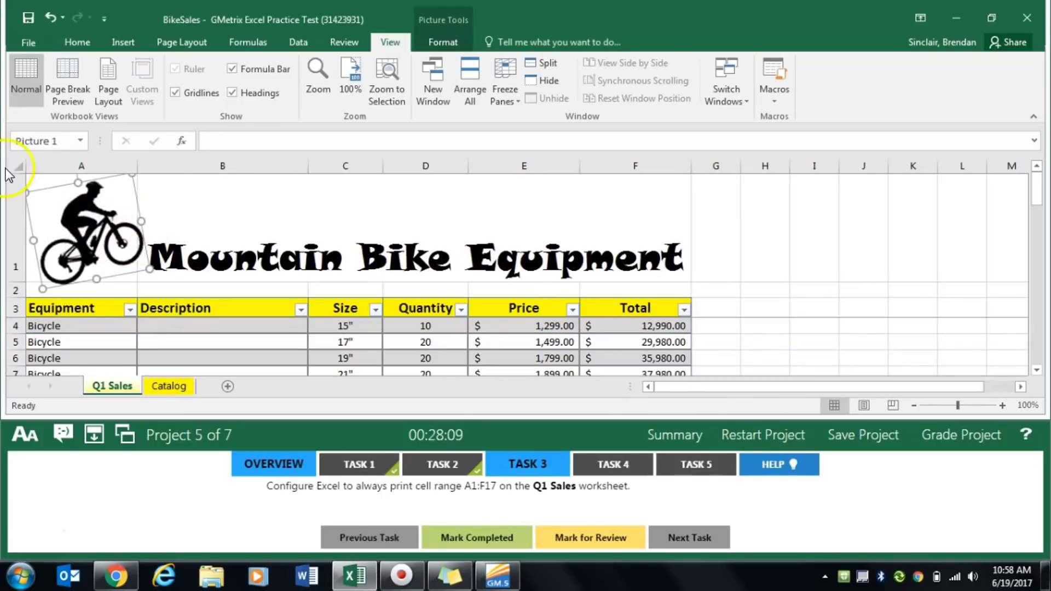
click(38, 182)
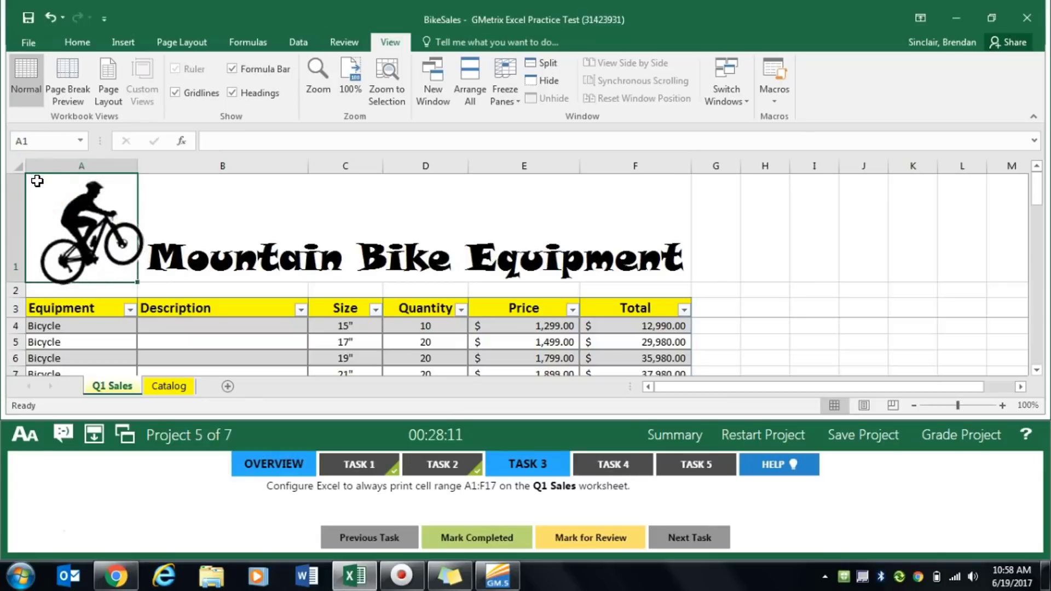
drag(36, 176, 624, 370)
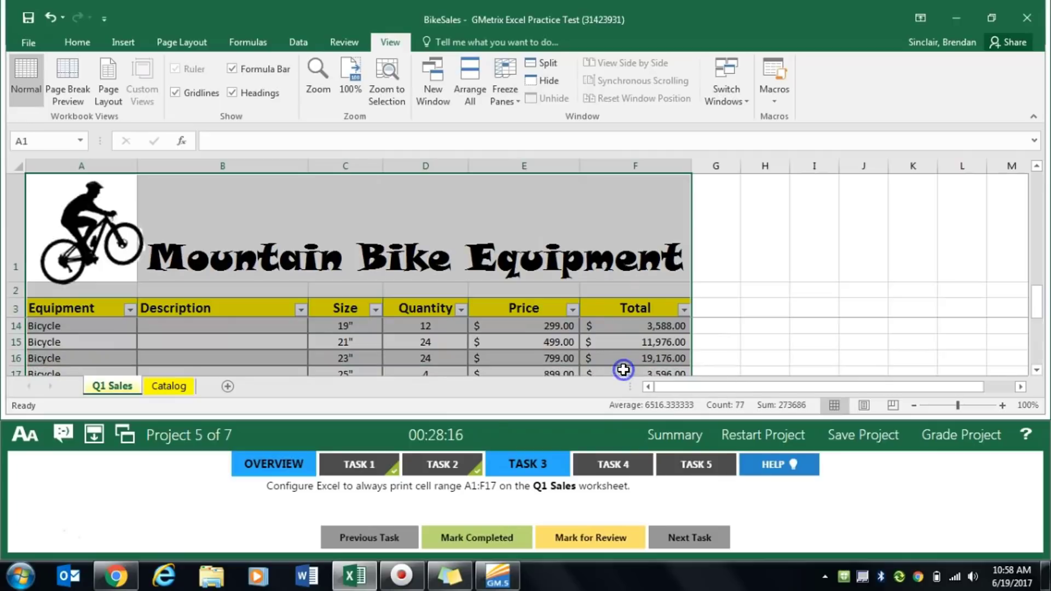
click(186, 43)
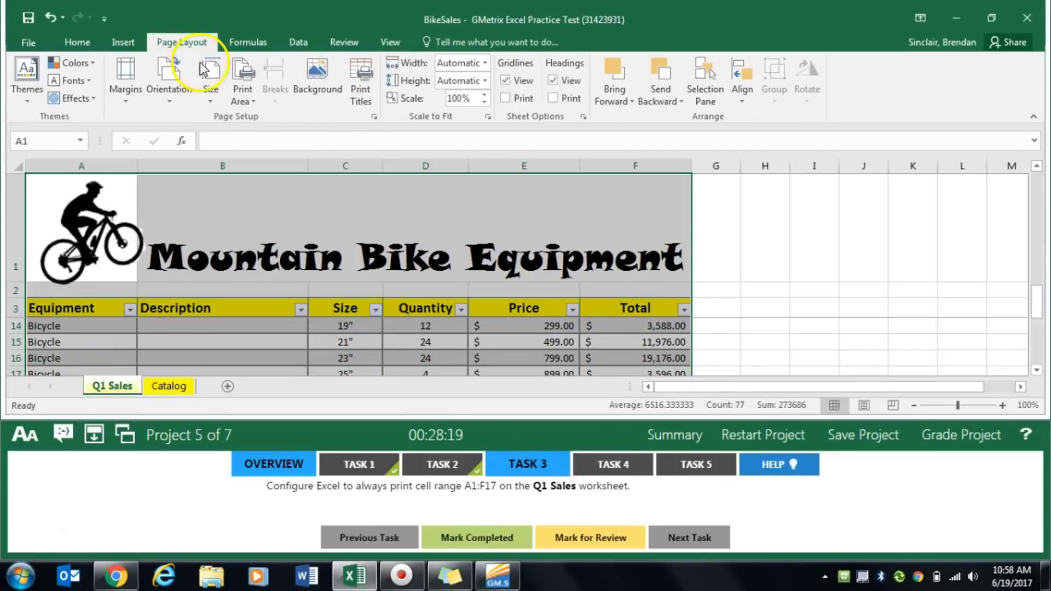
click(241, 94)
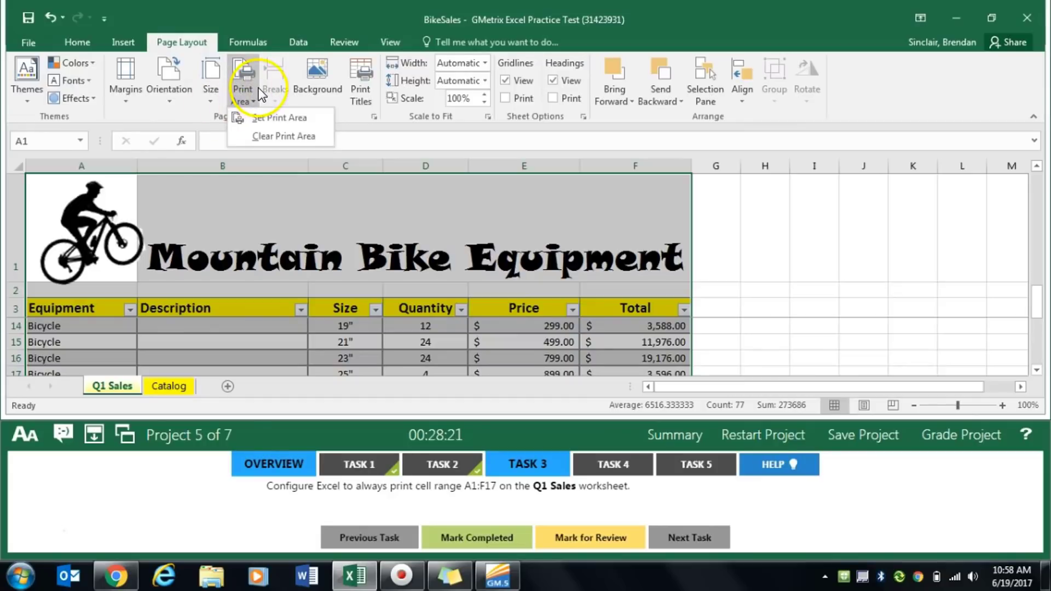
click(242, 94)
click(241, 100)
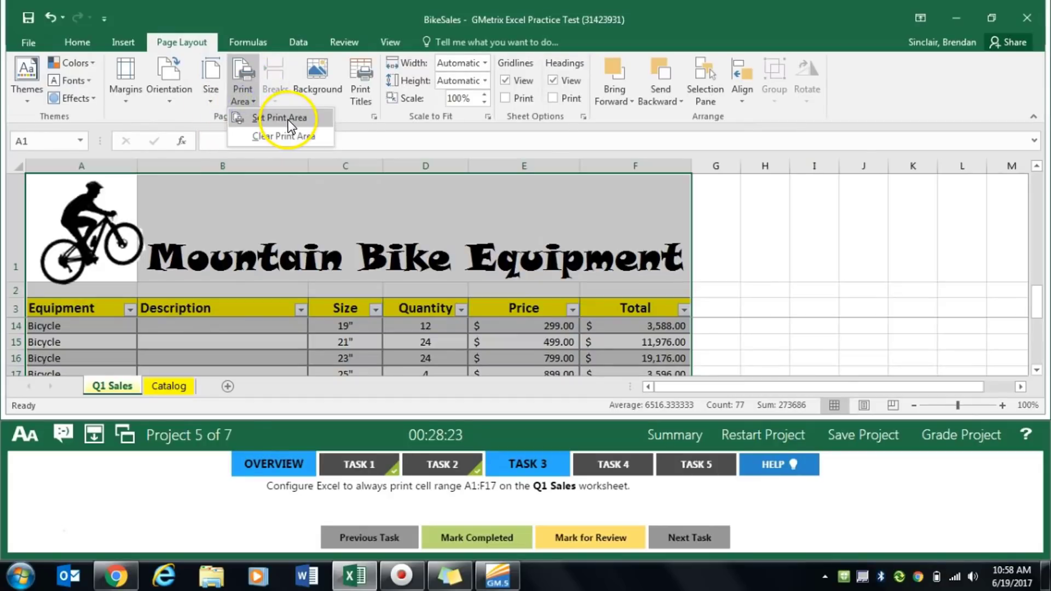
click(285, 118)
click(464, 520)
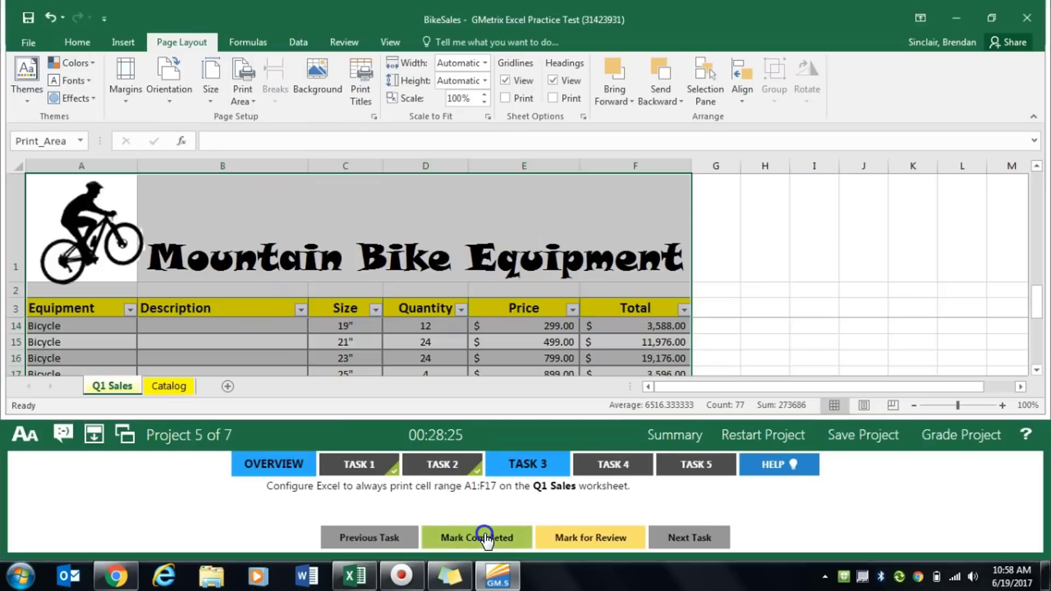
- For Task 4, search for the sum function and insert SUM in cell B19 of the Q1 Sales worksheet
click(612, 462)
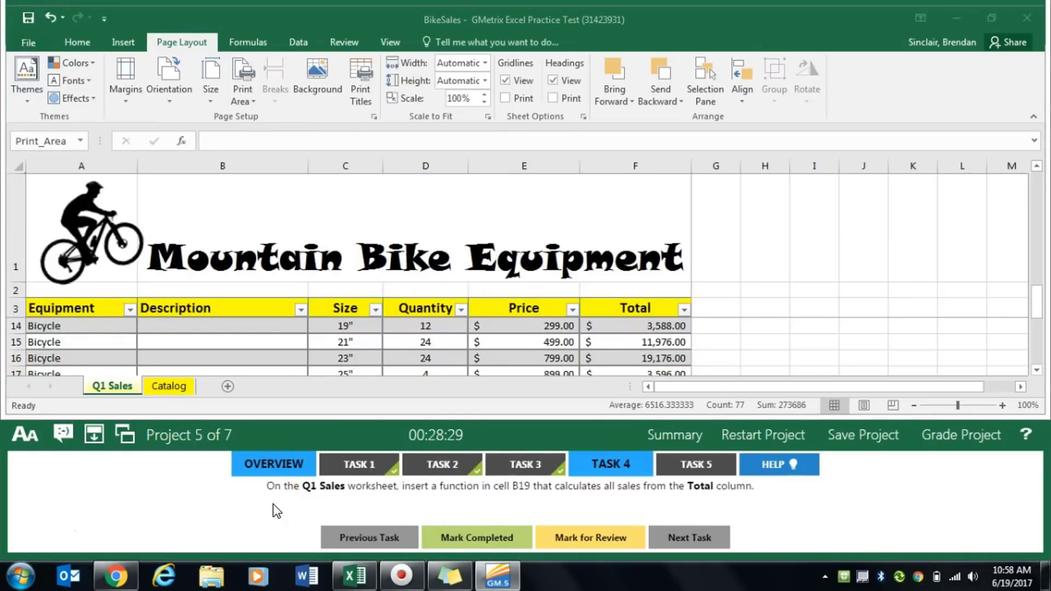
click(340, 408)
scroll(343, 342, down, 2)
scroll(216, 336, down, 2)
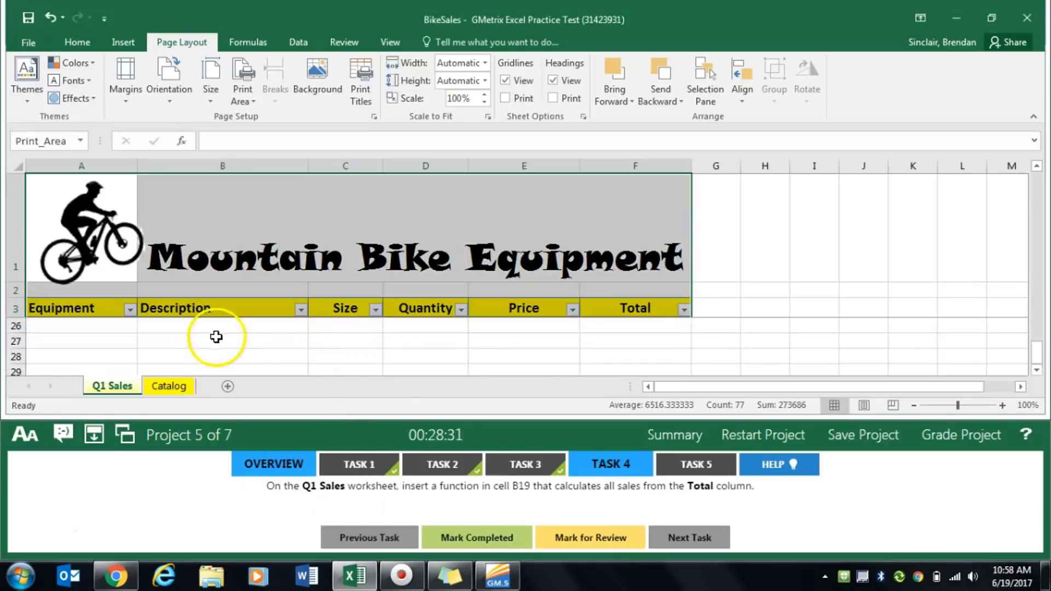
scroll(178, 357, up, 4)
scroll(179, 357, down, 2)
click(187, 360)
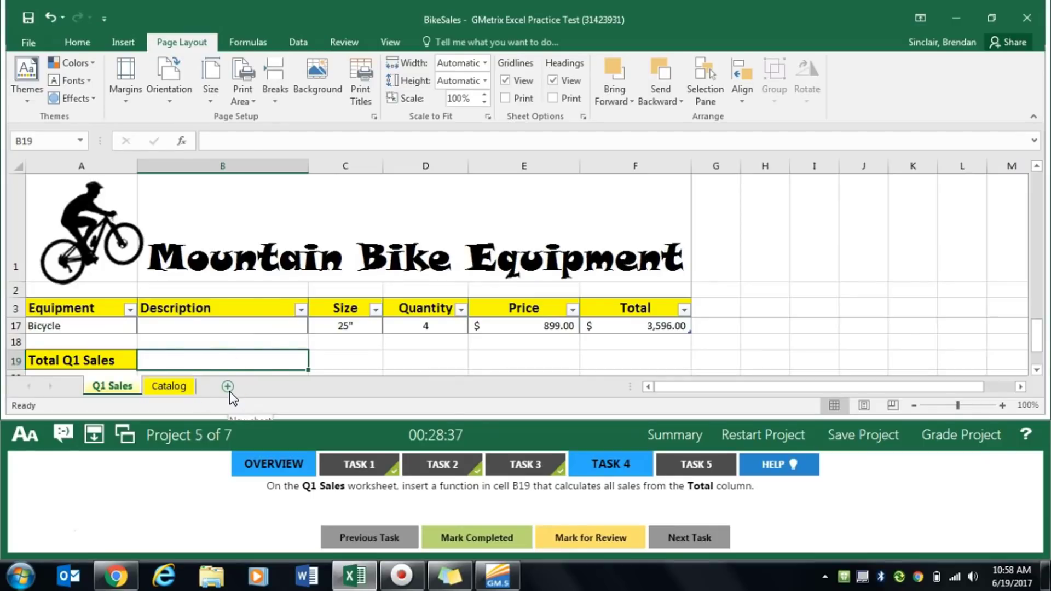
click(181, 142)
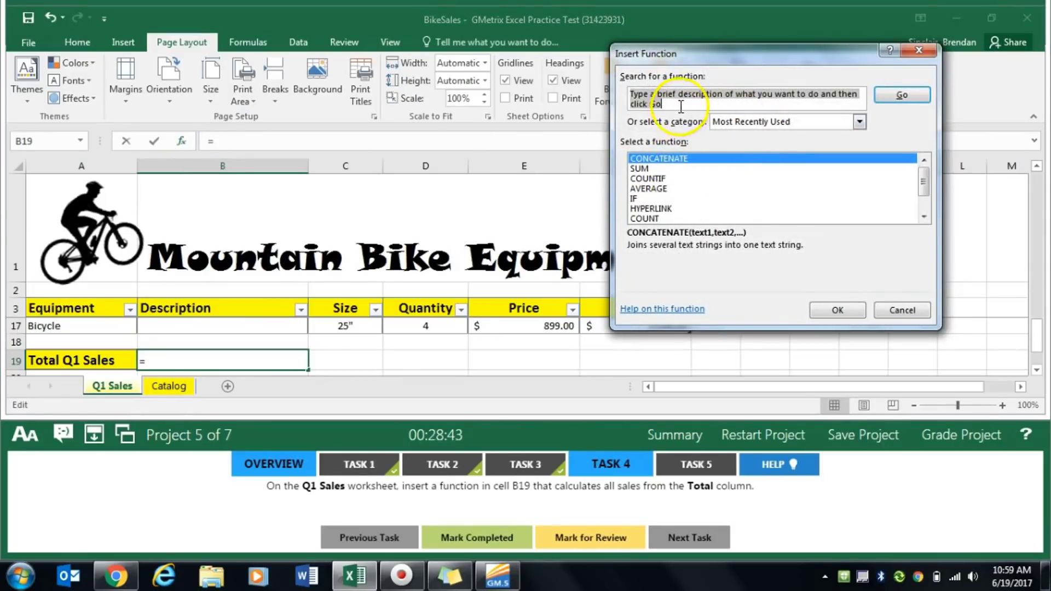
text(su)
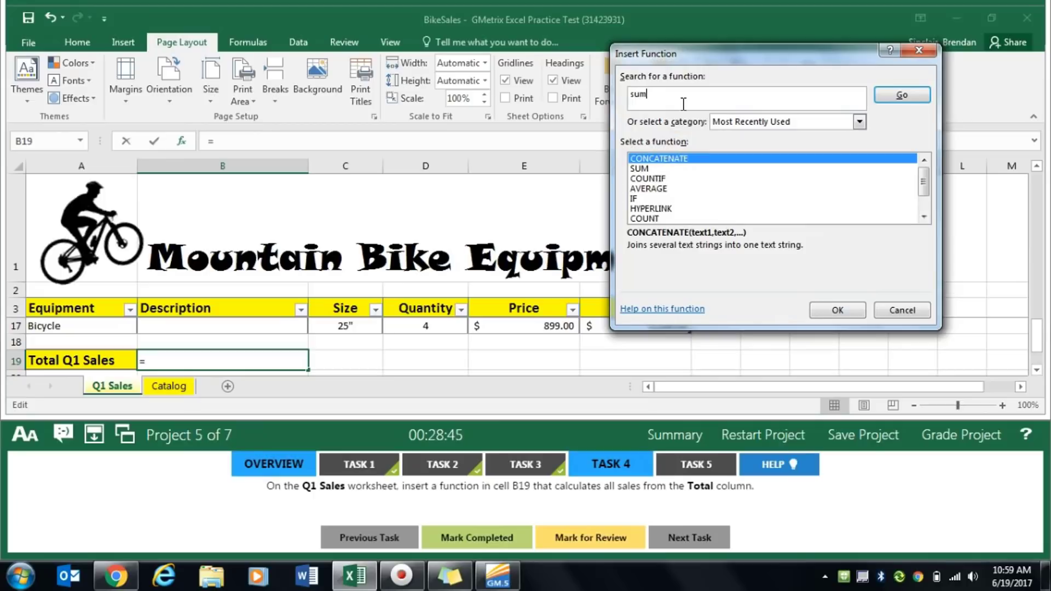
text(m)
click(894, 94)
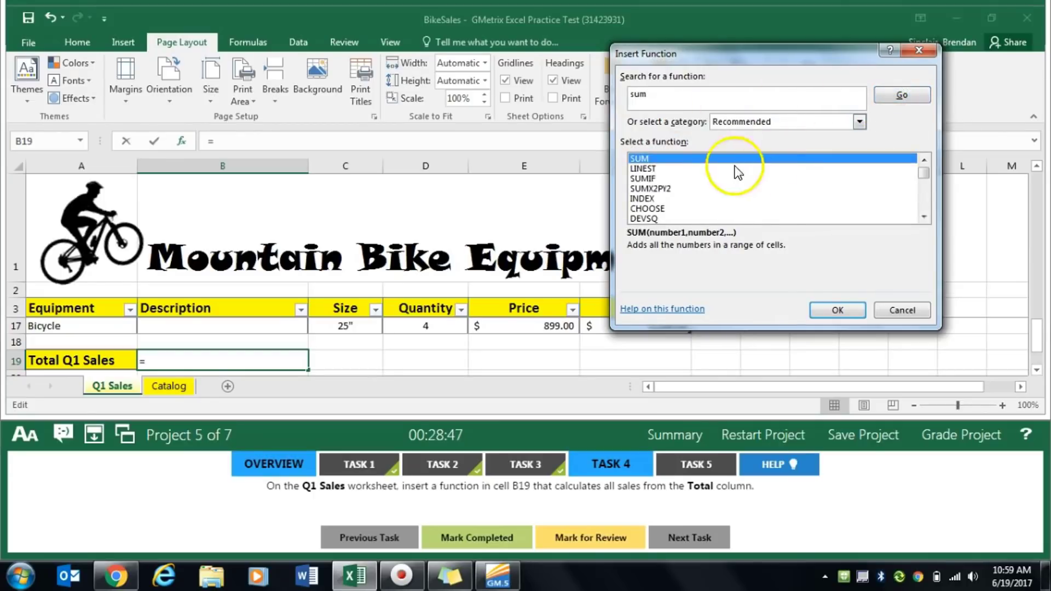
click(847, 312)
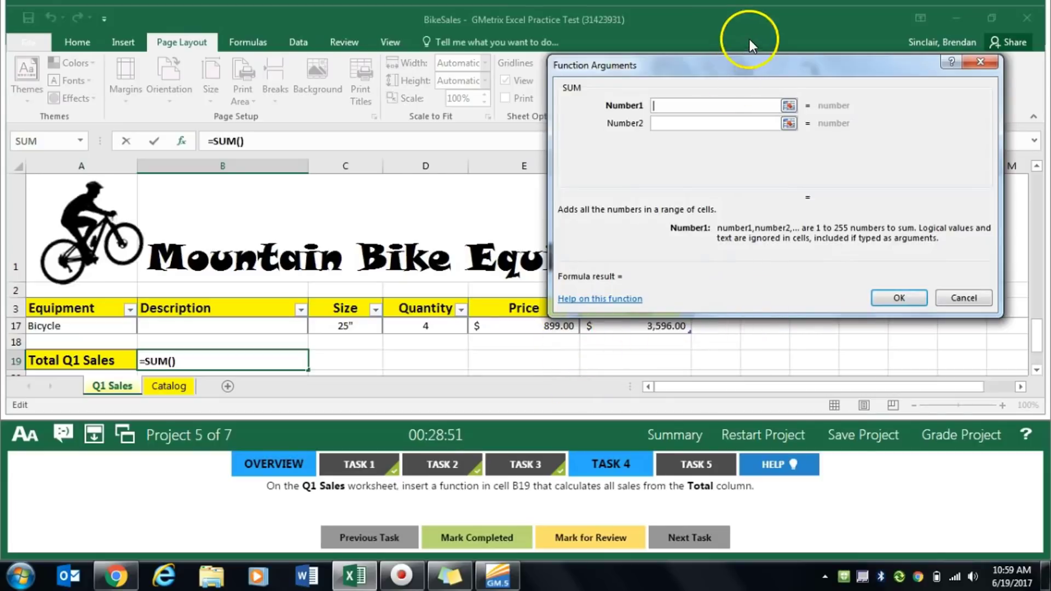
- Use the table's whole Total column as the SUM argument in B19, and mark Task 4 completed
drag(755, 55, 241, 59)
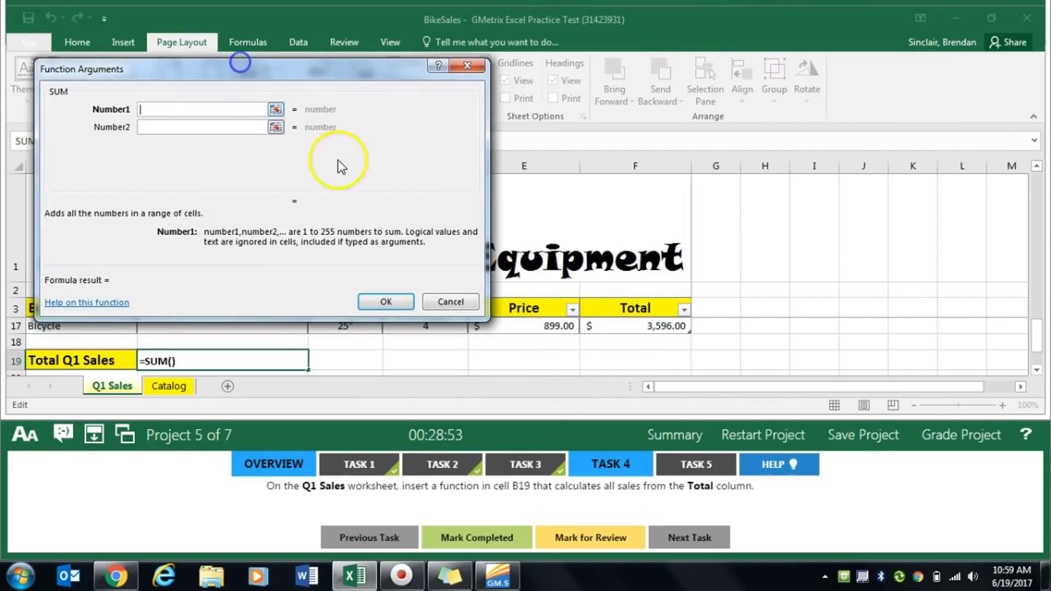
click(642, 327)
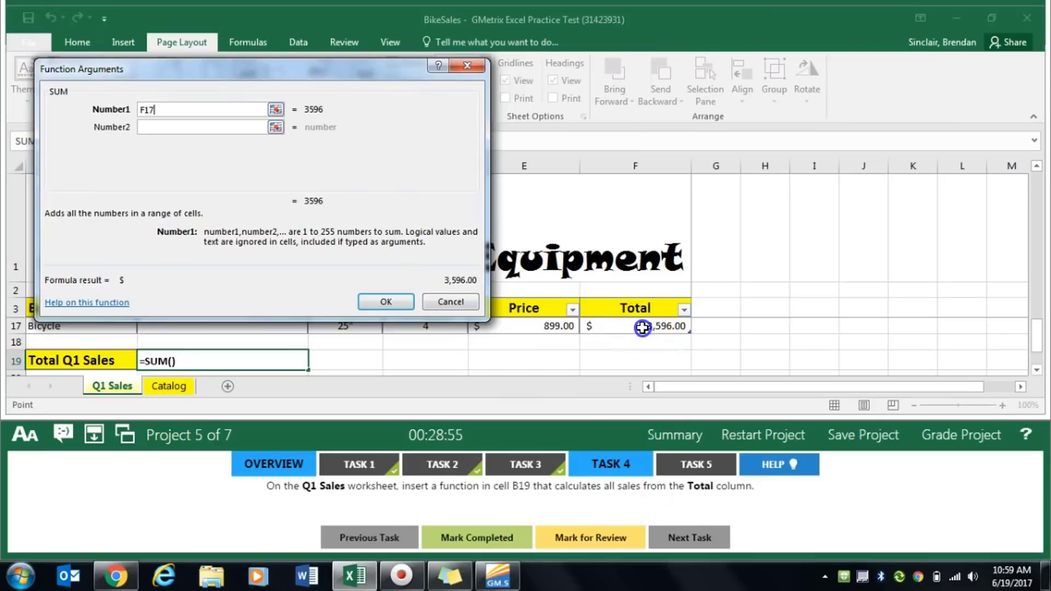
mouse_move(642, 327)
mouse_down()
mouse_move(637, 286)
mouse_move(635, 323)
mouse_up()
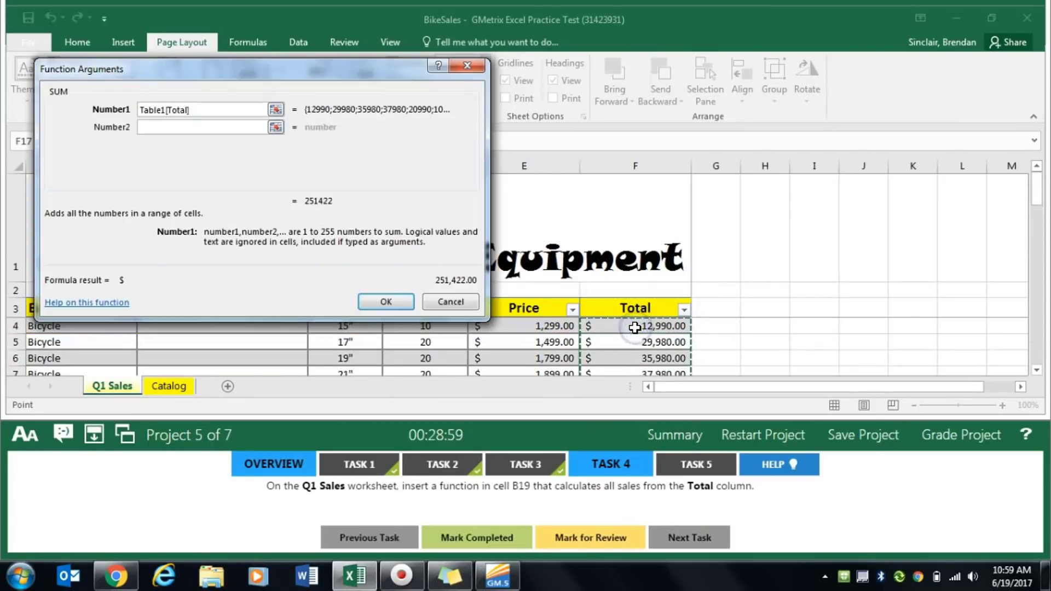
click(383, 301)
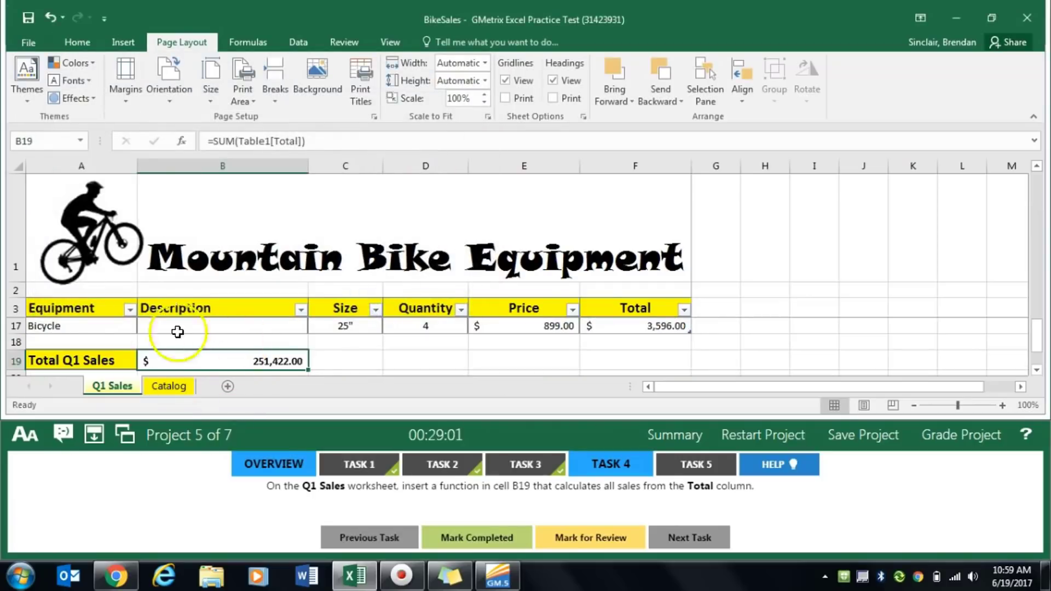
click(485, 537)
- For Task 5, search for concatenate and insert the CONCATENATE function in cell B4 of the Q1 Sales worksheet
click(714, 463)
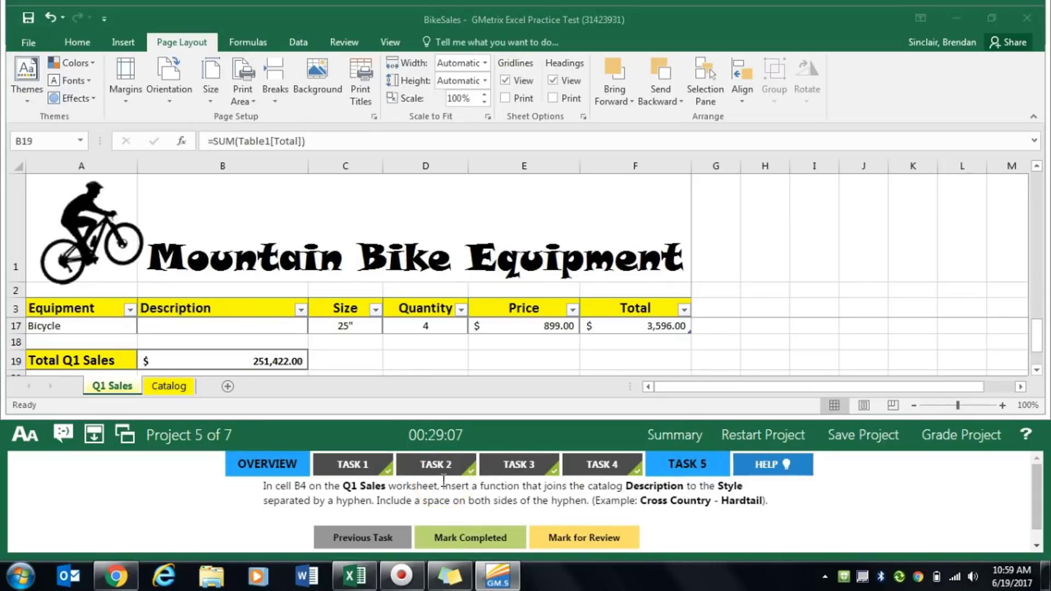
click(206, 330)
click(280, 326)
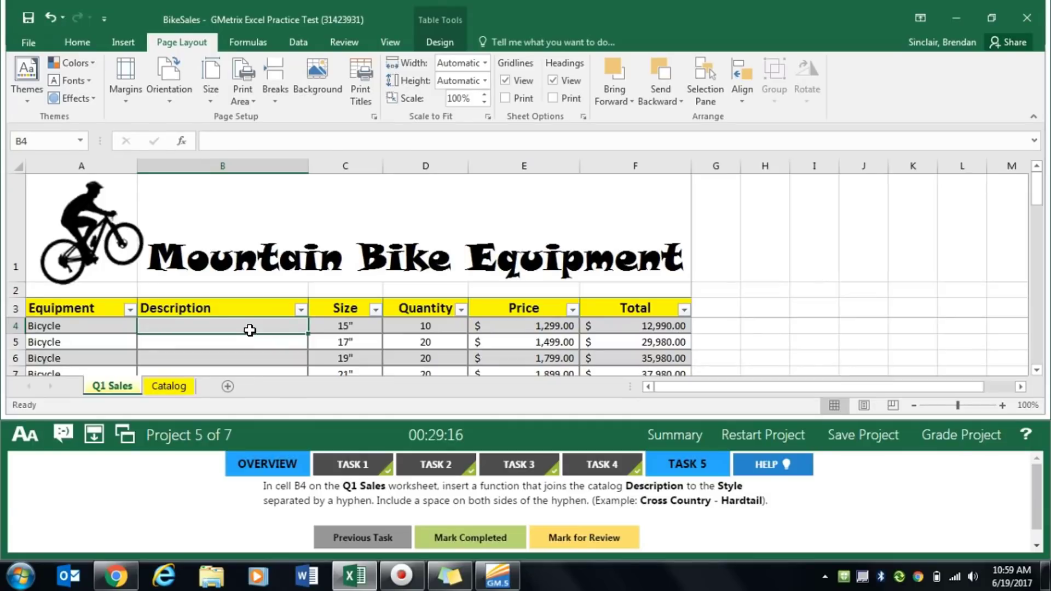
click(184, 140)
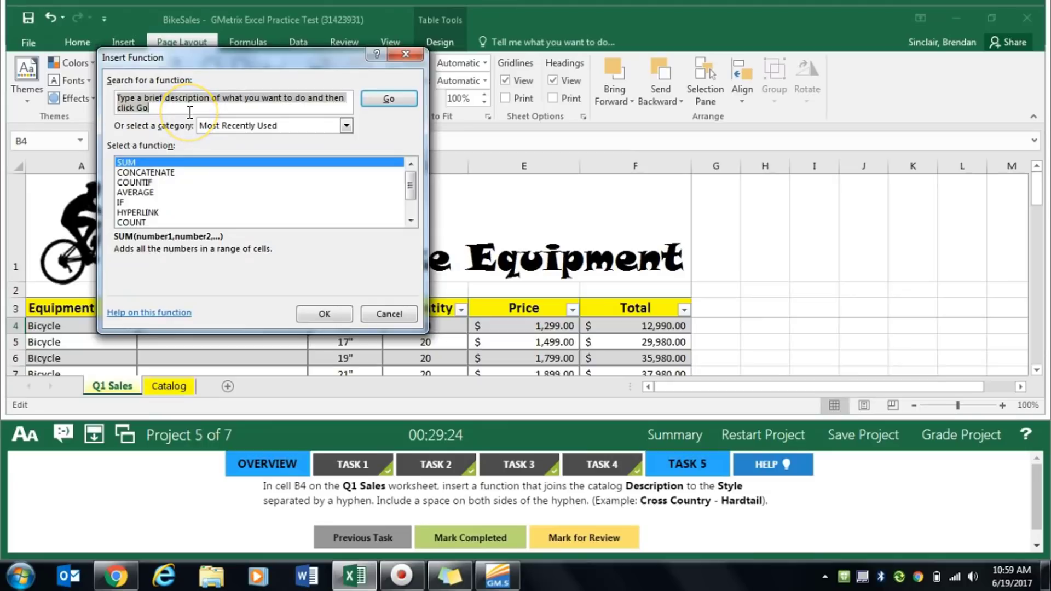
text(conc)
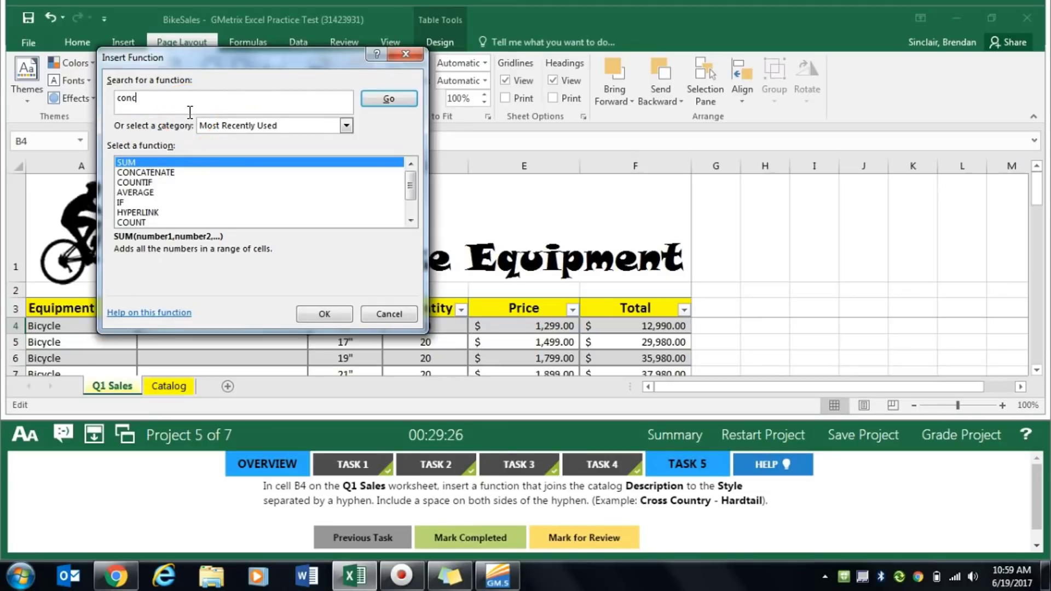
text(atenate)
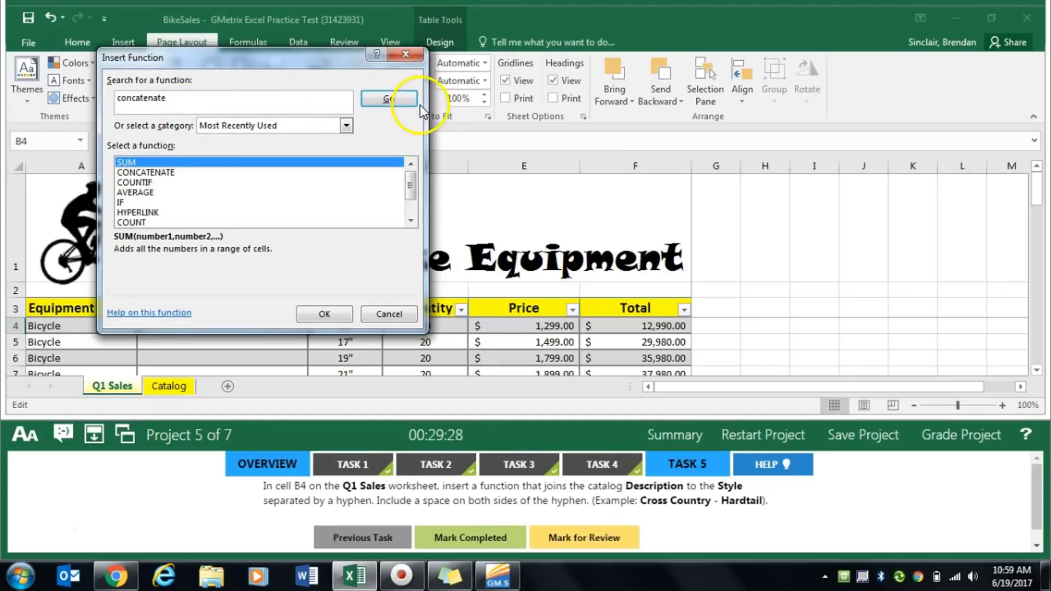
click(390, 99)
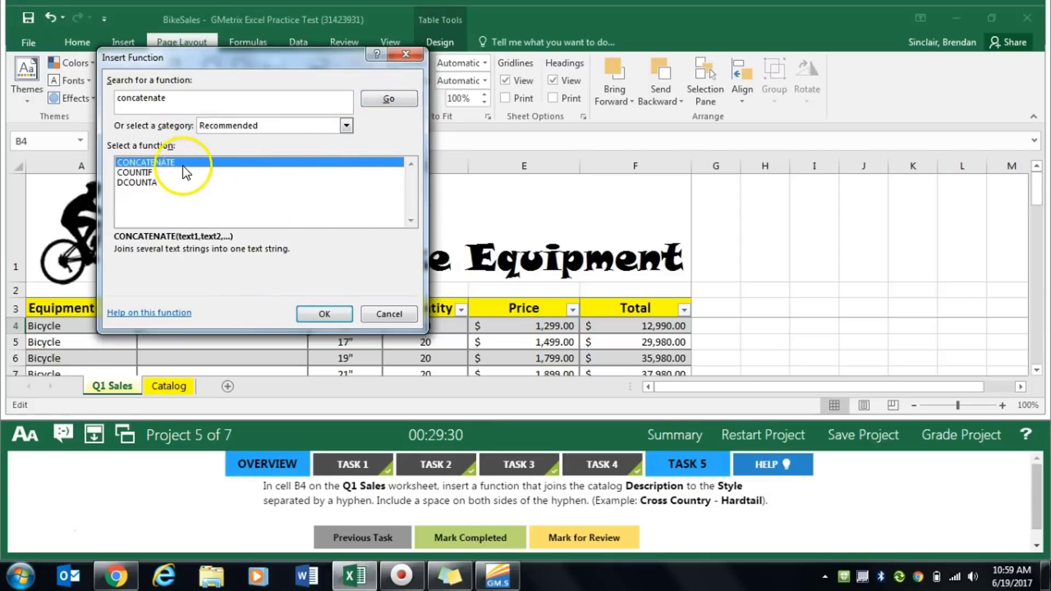
click(323, 314)
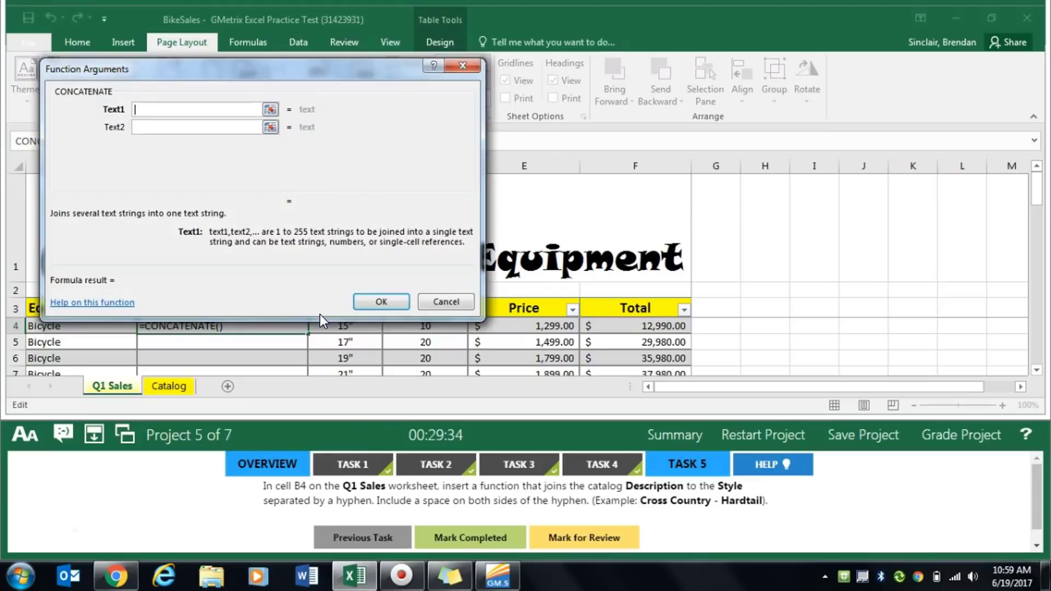
- Set the Text1 argument of CONCATENATE to the Description in cell D4 of the Catalog worksheet
drag(367, 65, 495, 43)
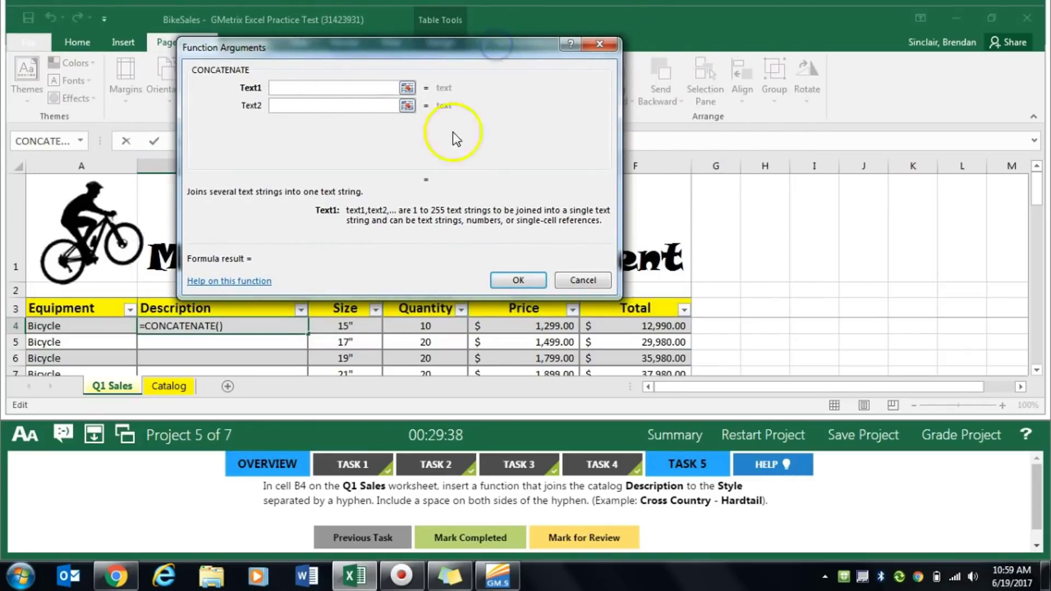
click(177, 389)
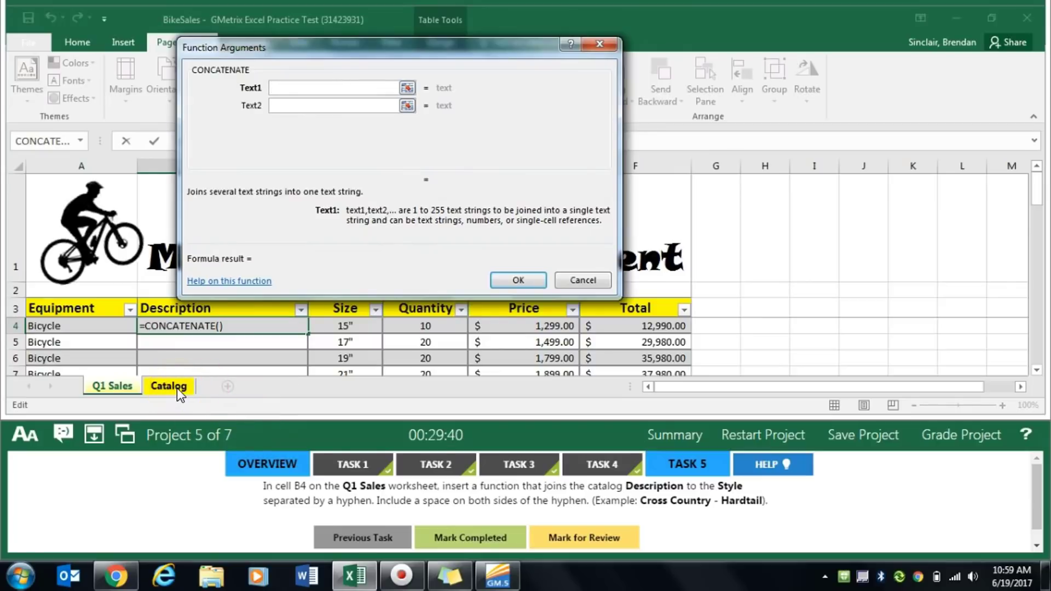
click(163, 389)
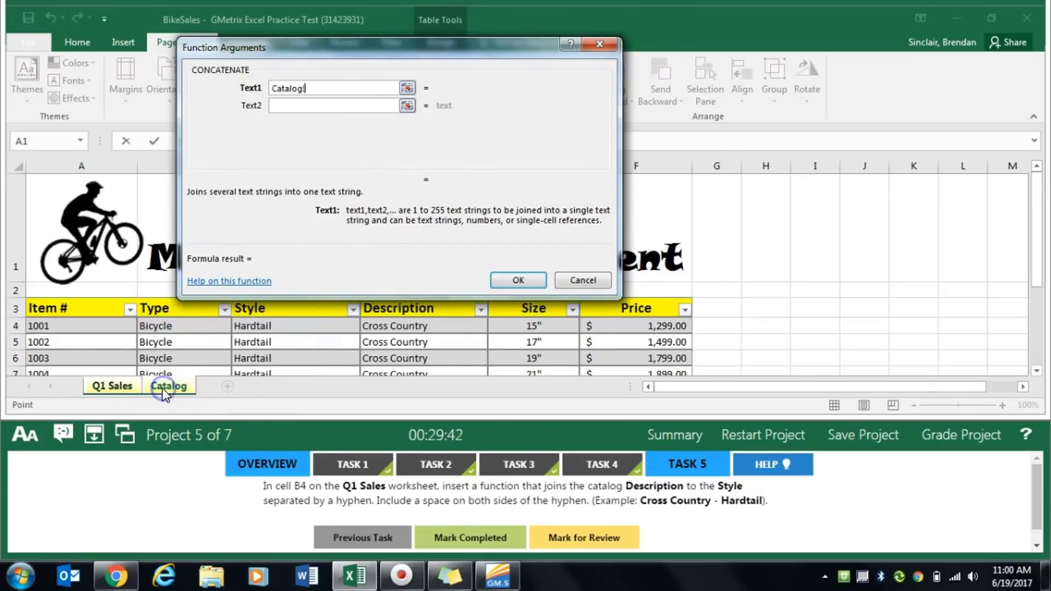
drag(436, 51, 761, 63)
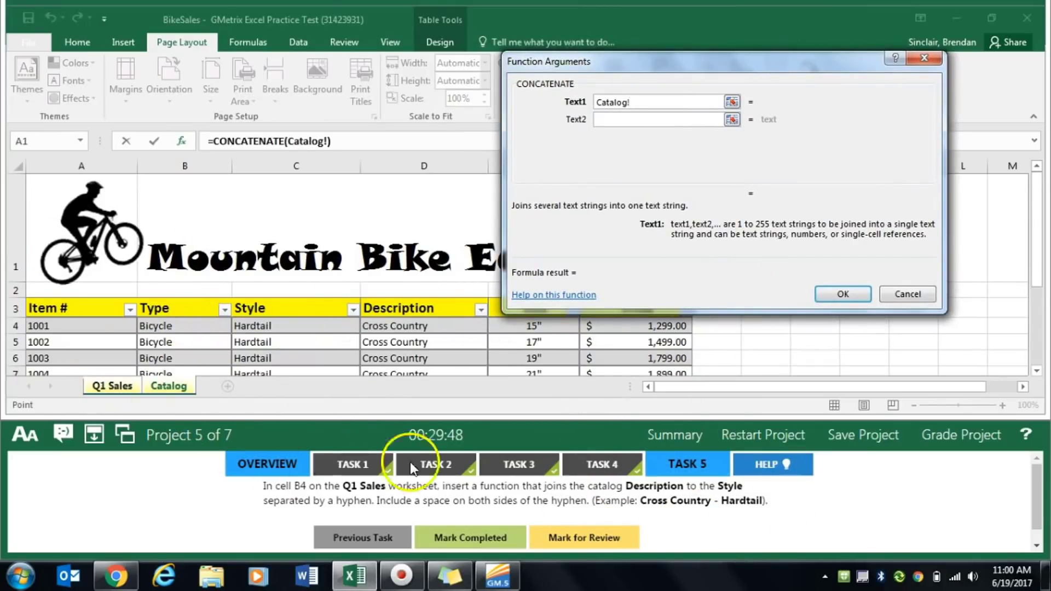
click(422, 327)
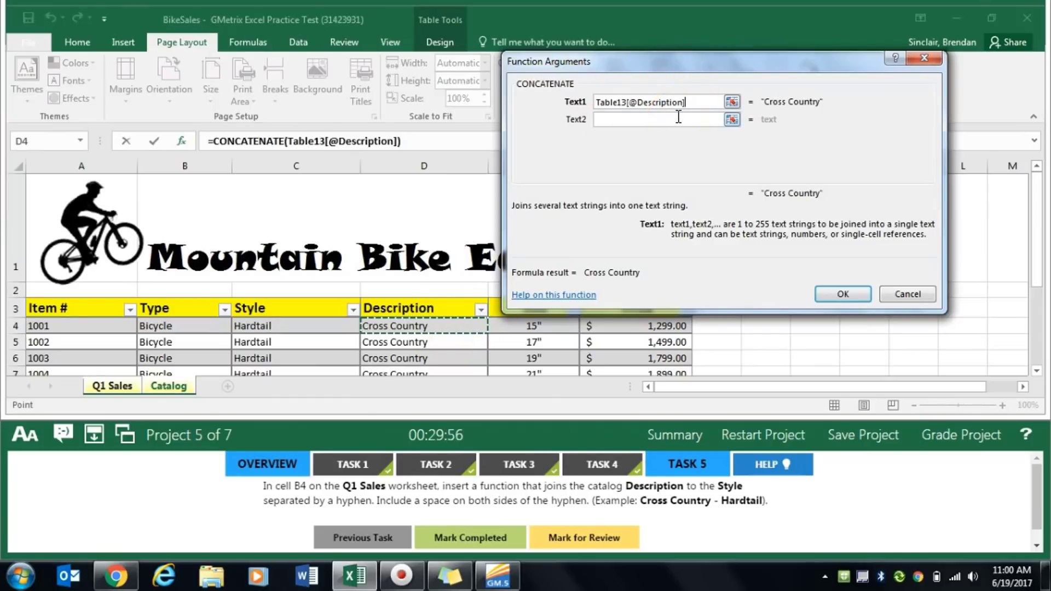
- Set the Text2 argument of CONCATENATE to a hyphen with a space on both sides
click(662, 120)
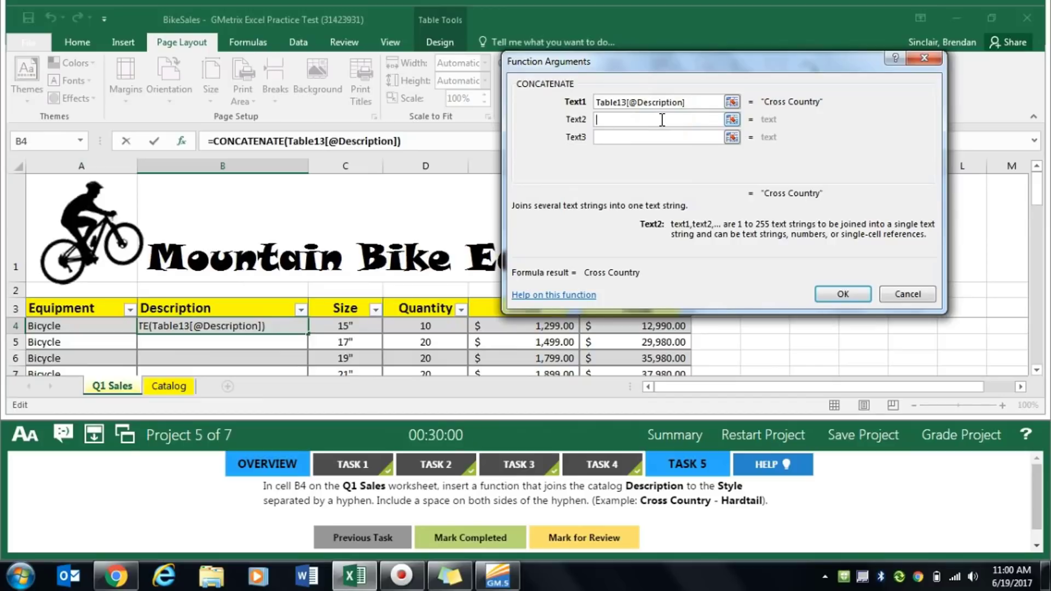
text(-)
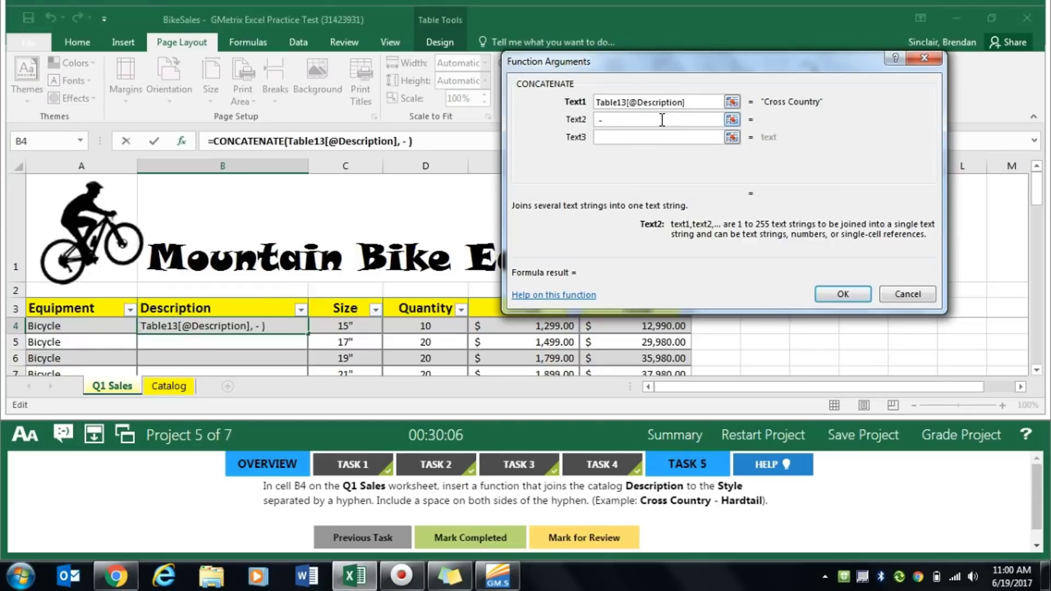
key(Tab)
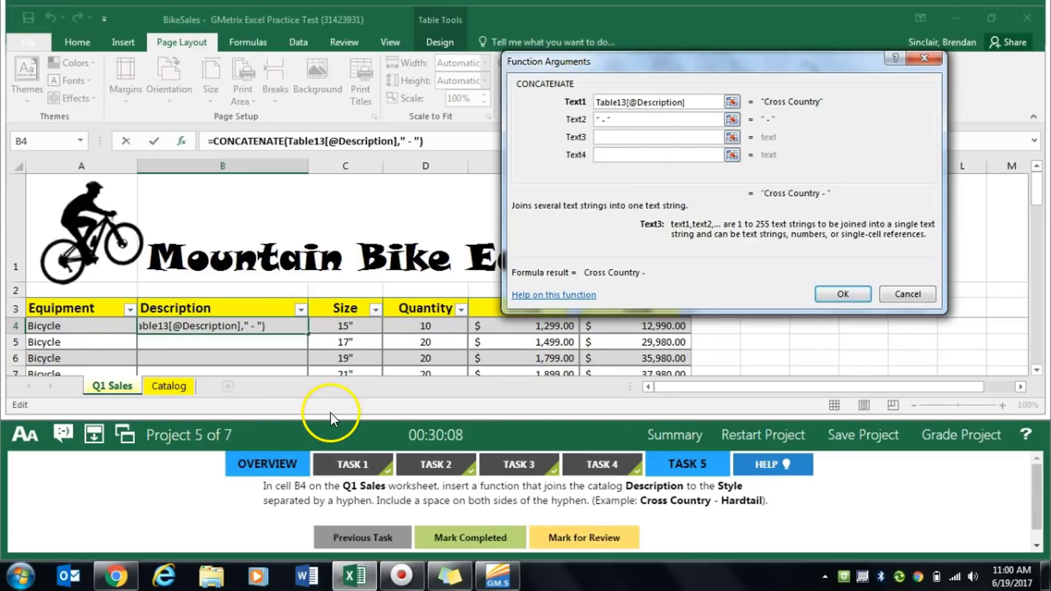
- Set the Text3 argument of CONCATENATE to the Style in cell C4 of the Catalog worksheet and enter the function in B4
click(170, 394)
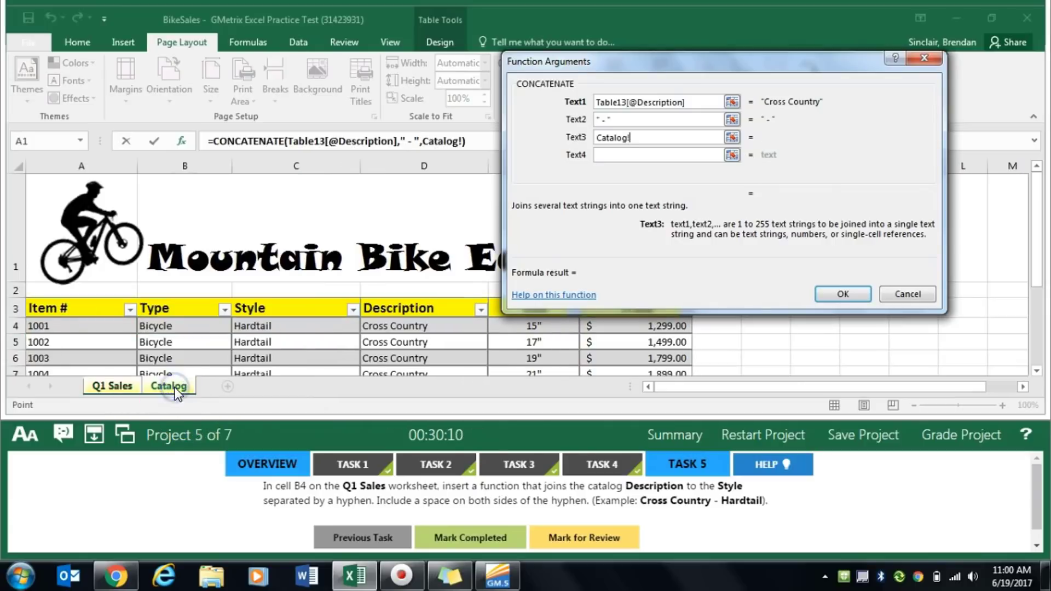
click(292, 332)
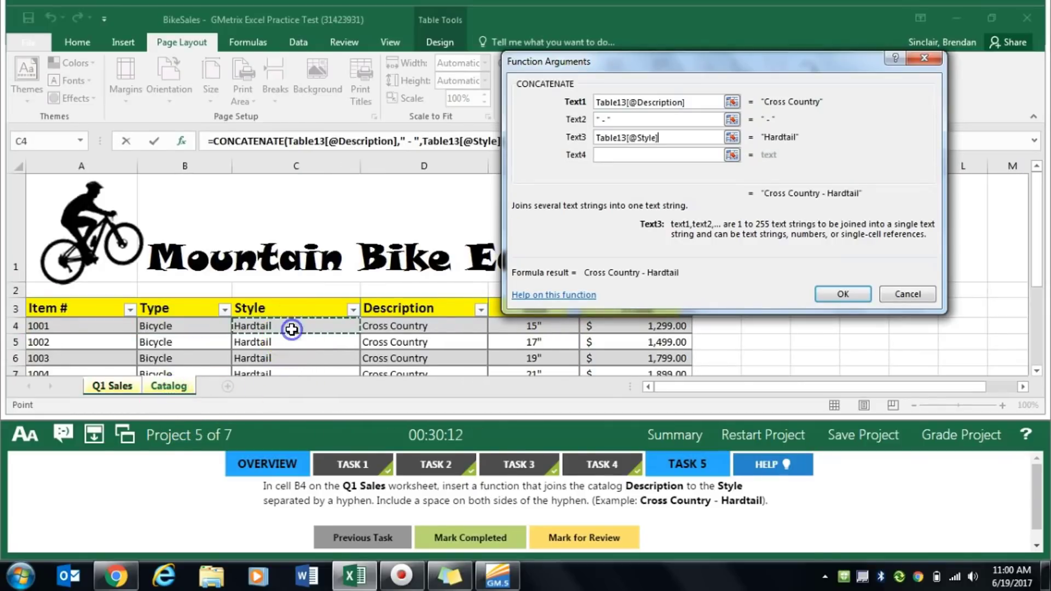
click(852, 290)
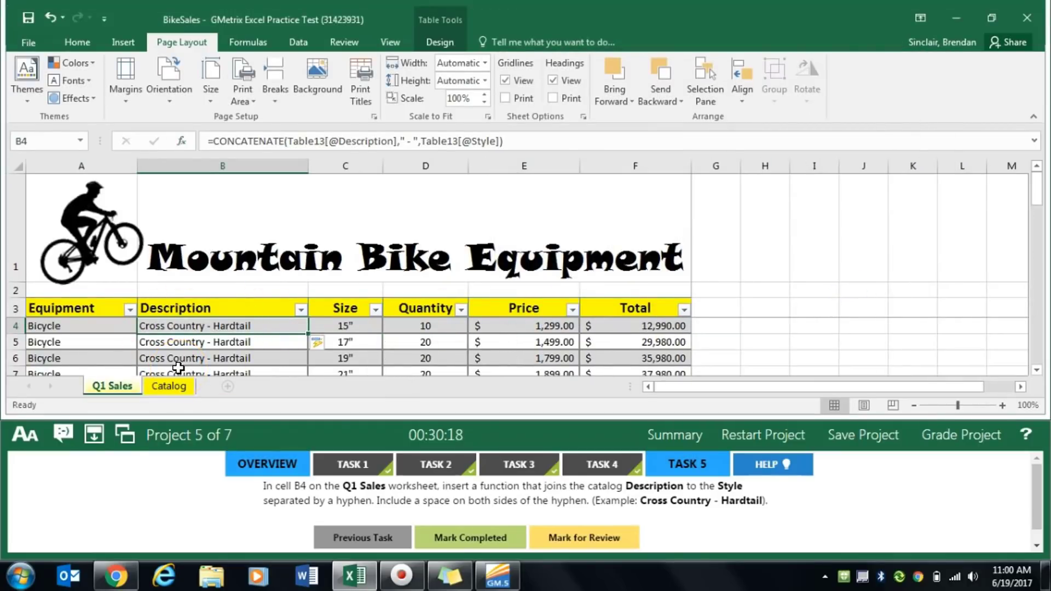
- Check the joined text down the Description column of the Q1 Sales worksheet, and mark Task 5 completed
scroll(242, 331, down, 2)
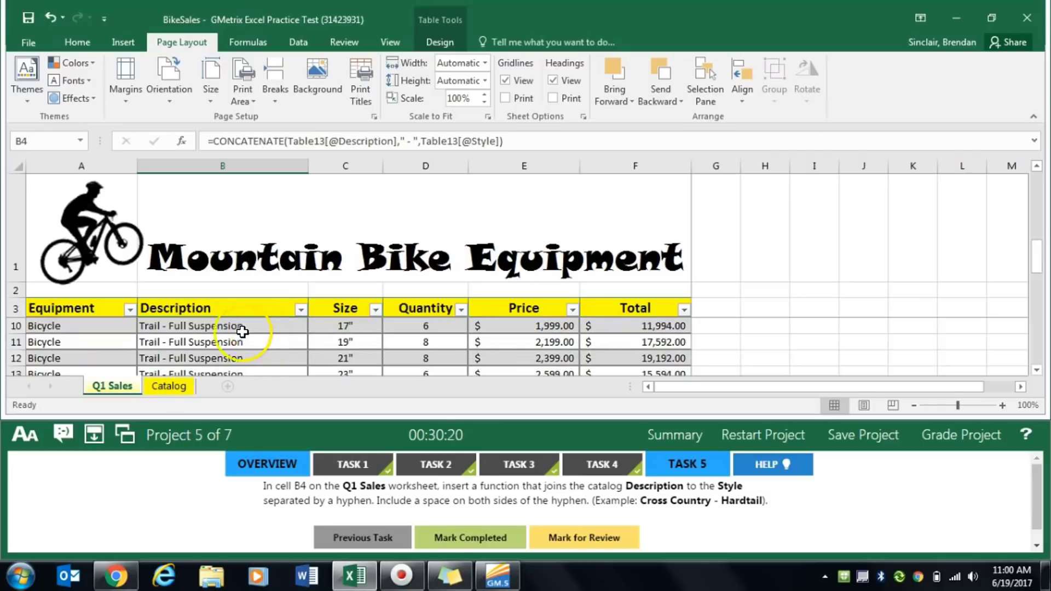
scroll(235, 333, down, 3)
scroll(219, 329, up, 5)
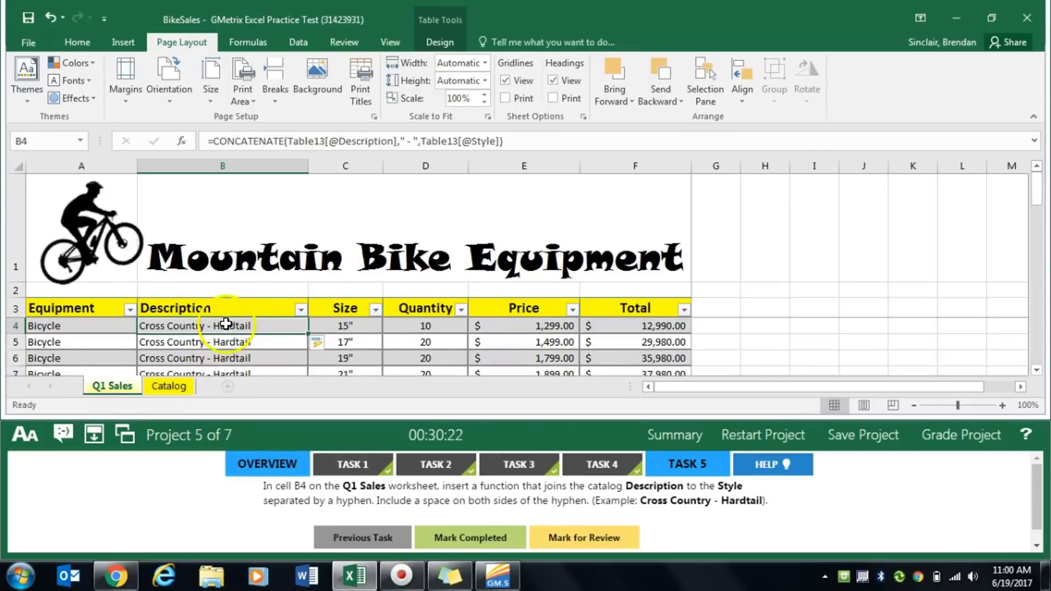
click(485, 539)
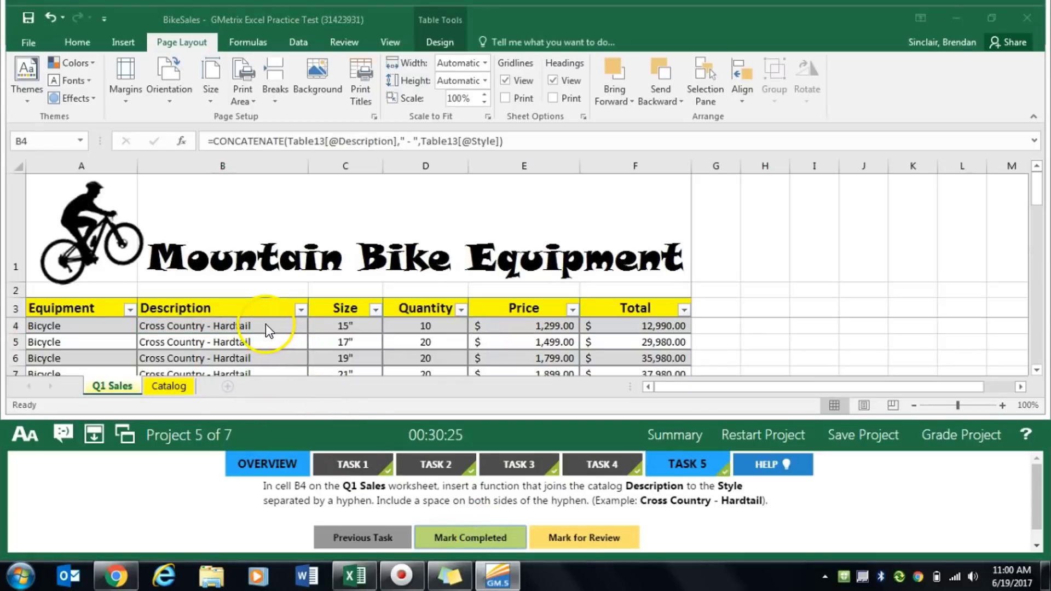
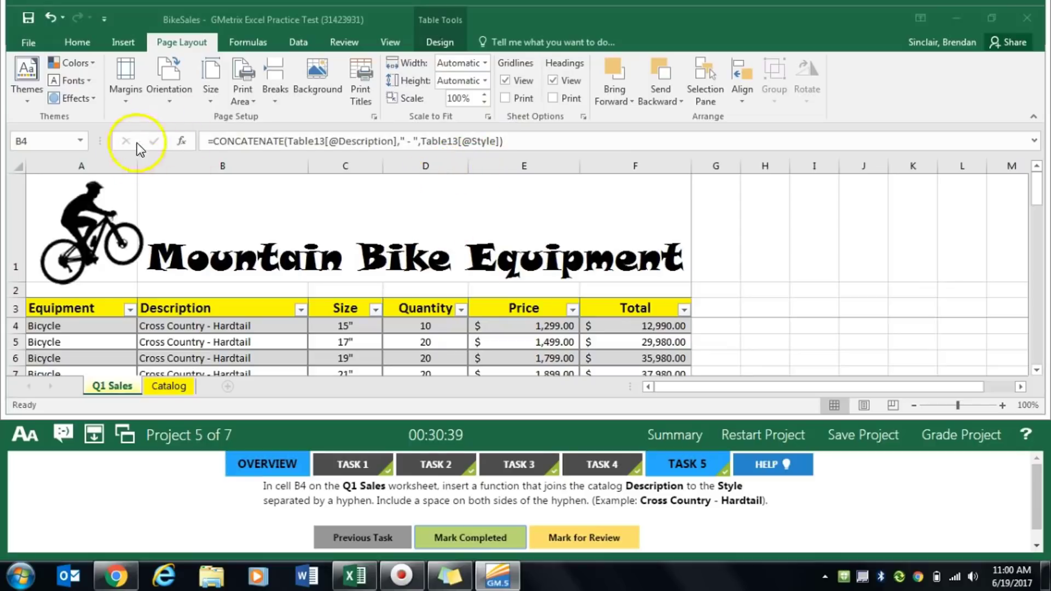
- Grade Project 5 and open Task 1 of Project 6 (Rock Crawling)
click(948, 435)
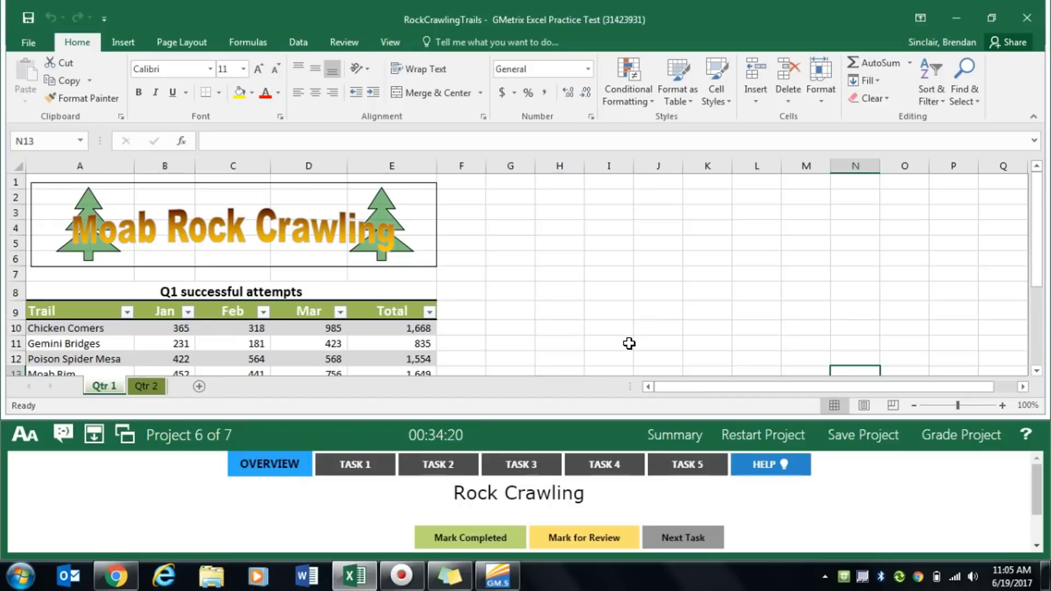
click(350, 464)
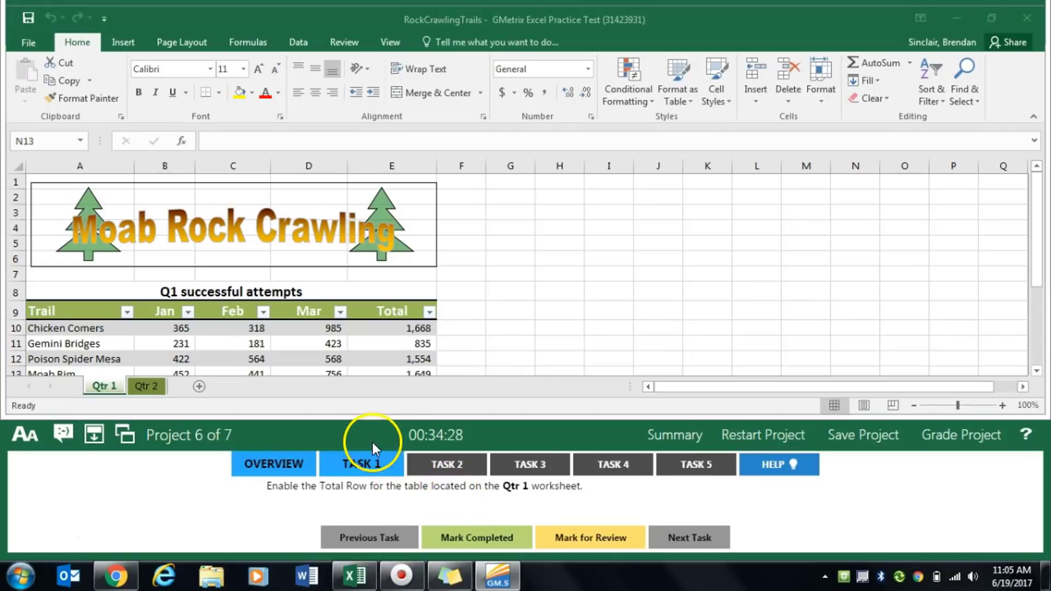
- Enable the Total Row for the table on the Qtr 1 worksheet, and mark Task 1 completed
click(290, 346)
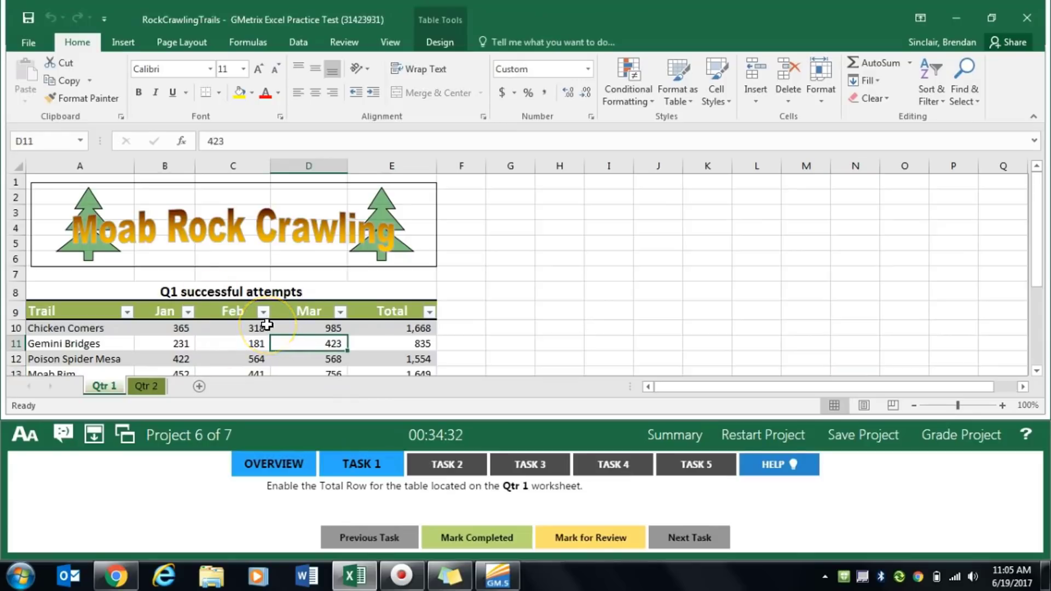
scroll(282, 346, down, 2)
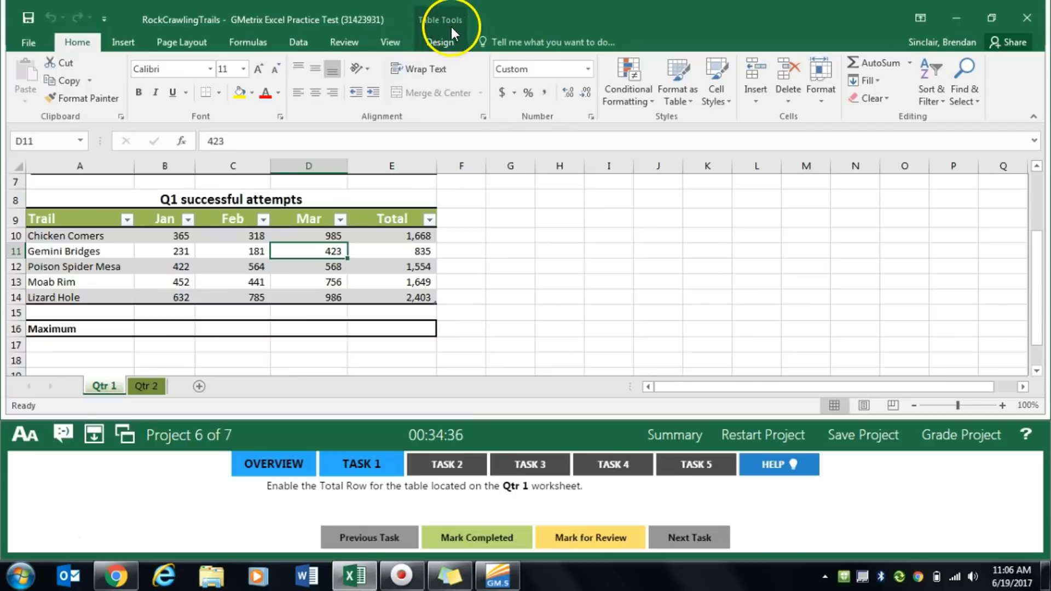
click(445, 41)
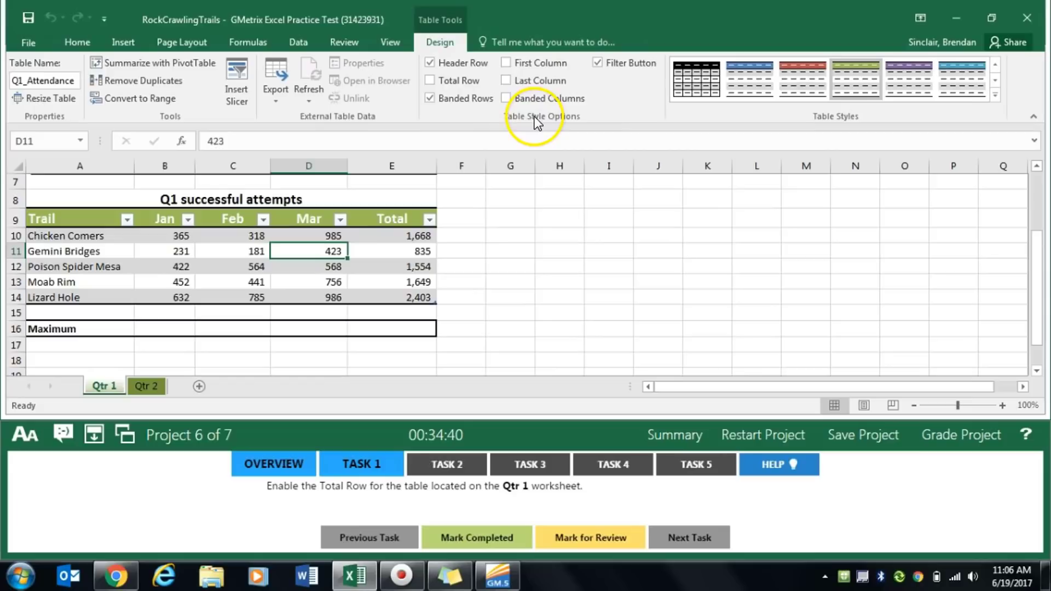
click(430, 82)
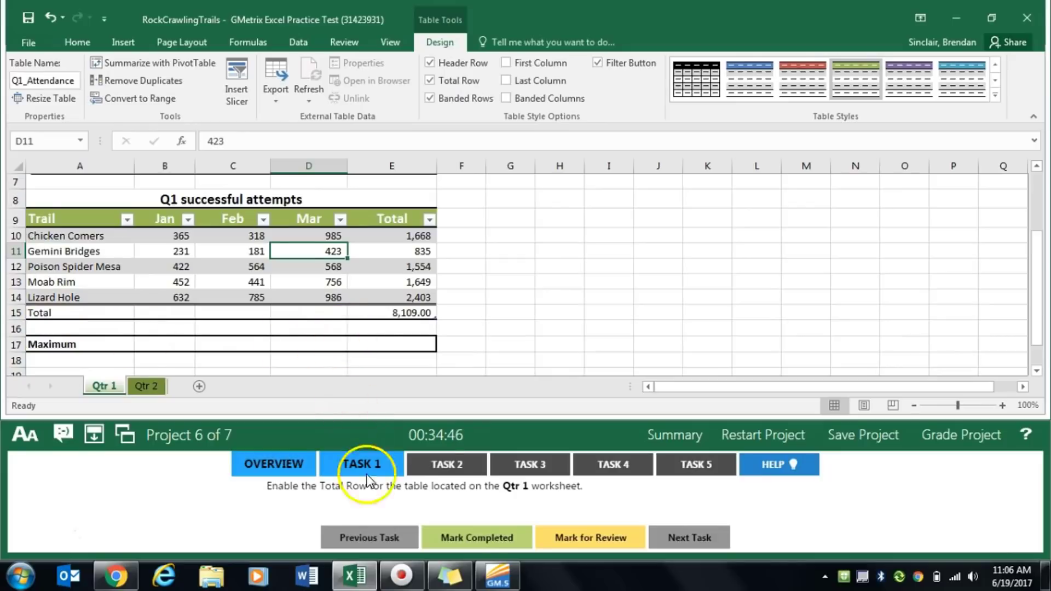
click(478, 540)
- Open Task 2 and insert the MAX function in cell B17 of the Maximum row on the Qtr 1 worksheet
click(449, 461)
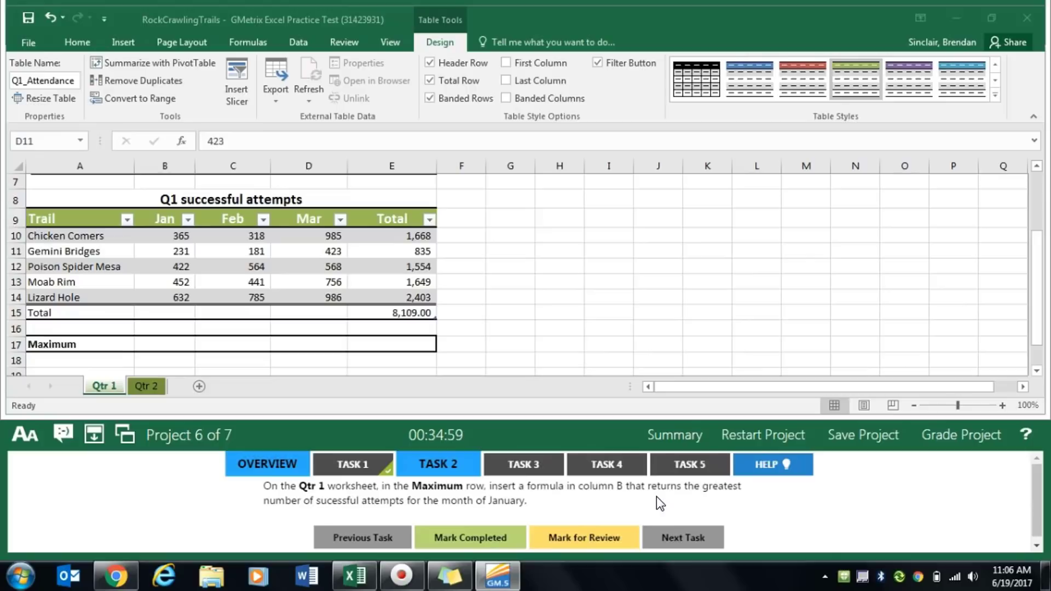
click(167, 346)
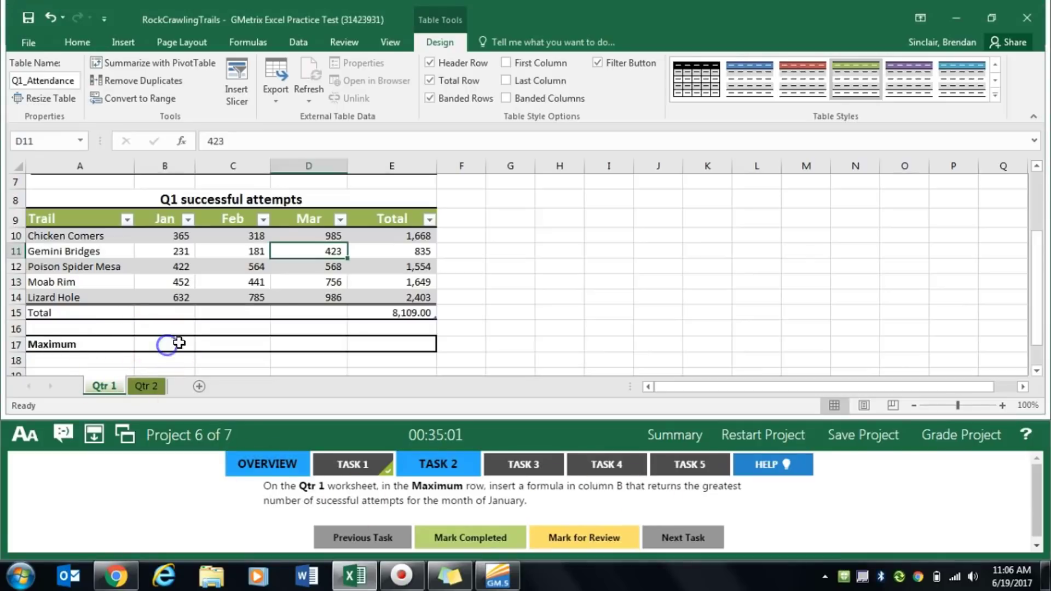
click(176, 341)
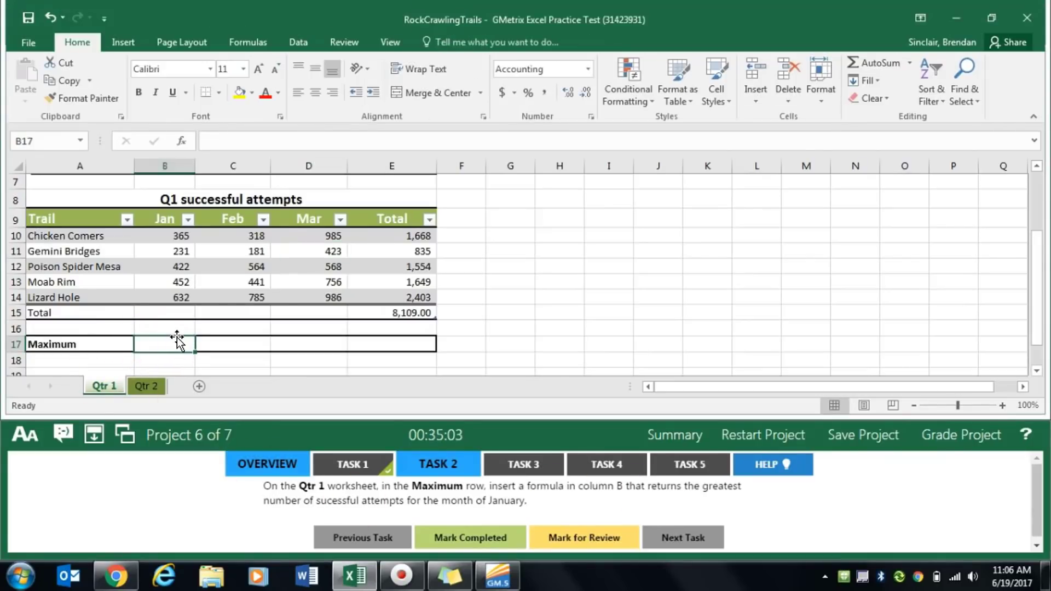
click(186, 138)
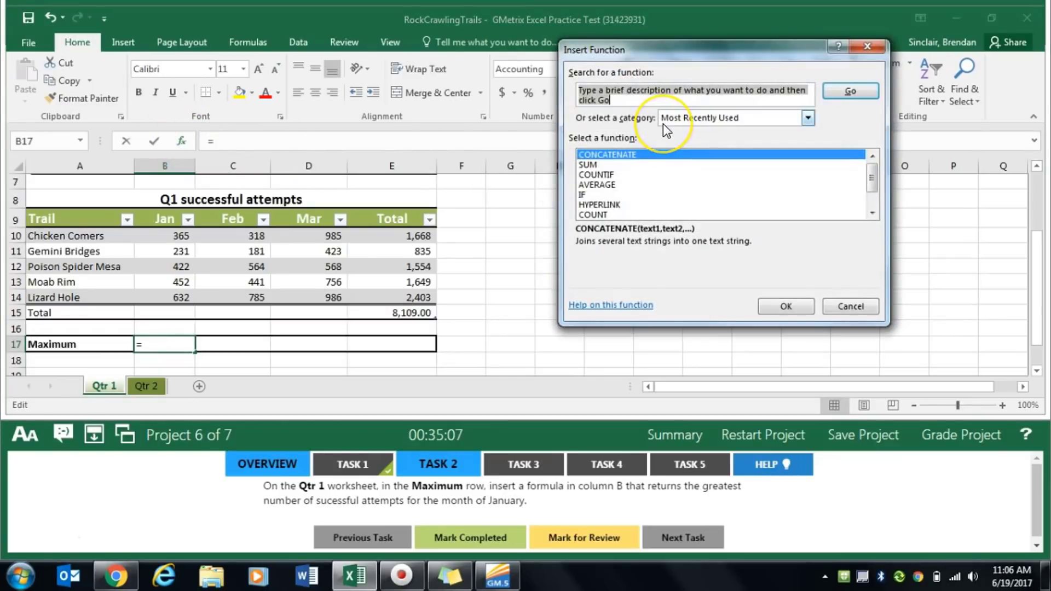
text(max)
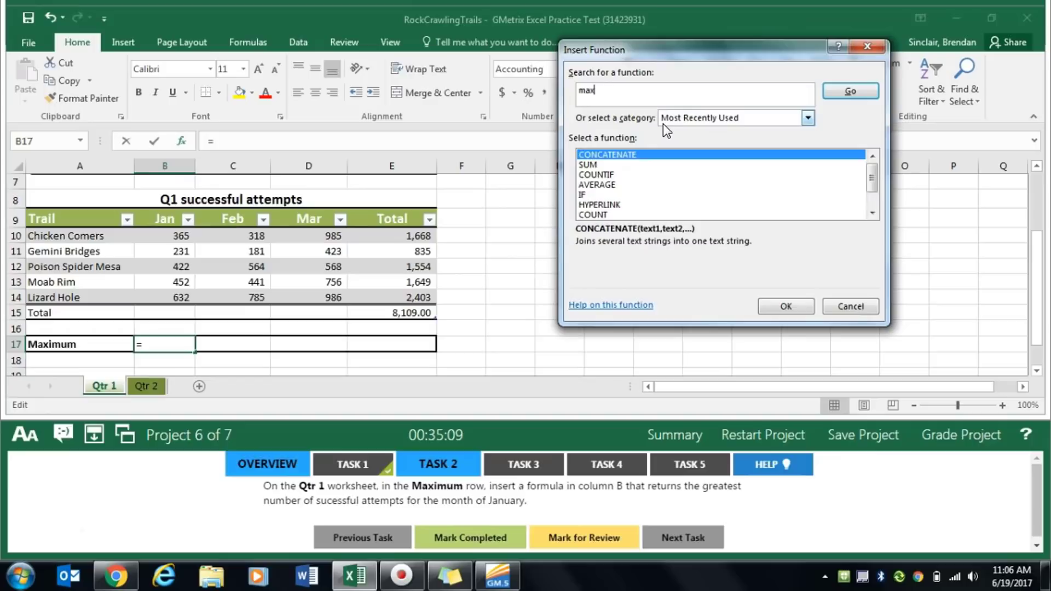
click(858, 93)
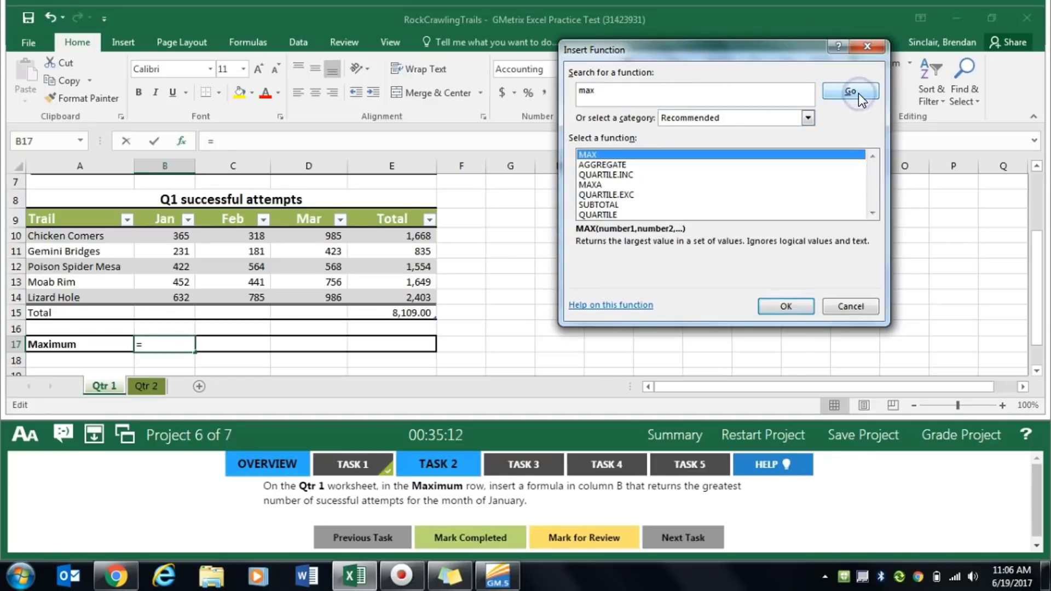
double_click(597, 155)
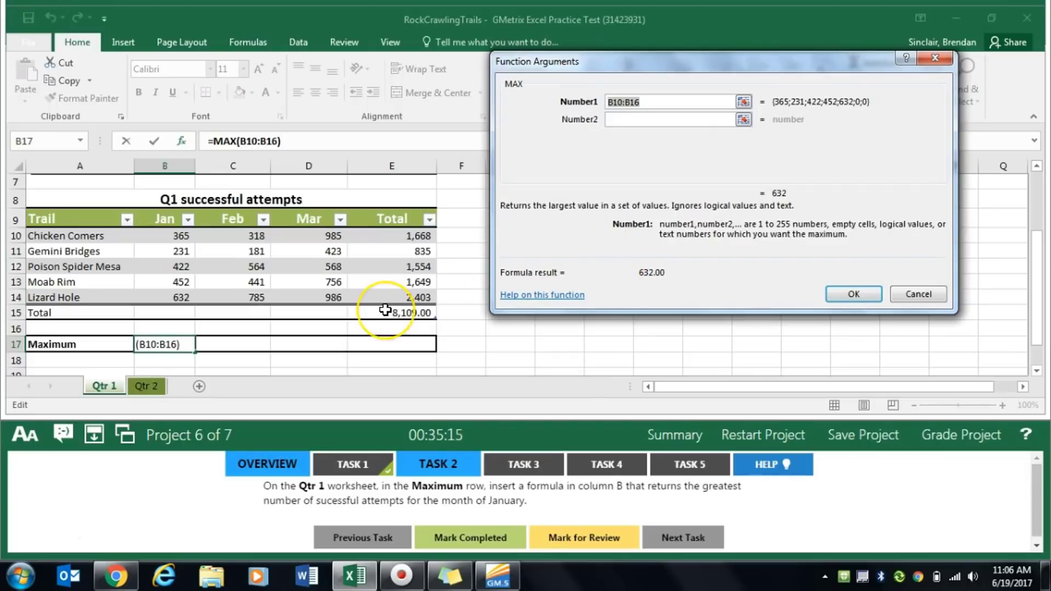
- Set the Number1 argument of MAX to the Jan values in B10:B14, enter the function, and mark Task 2 completed
scroll(230, 304, up, 1)
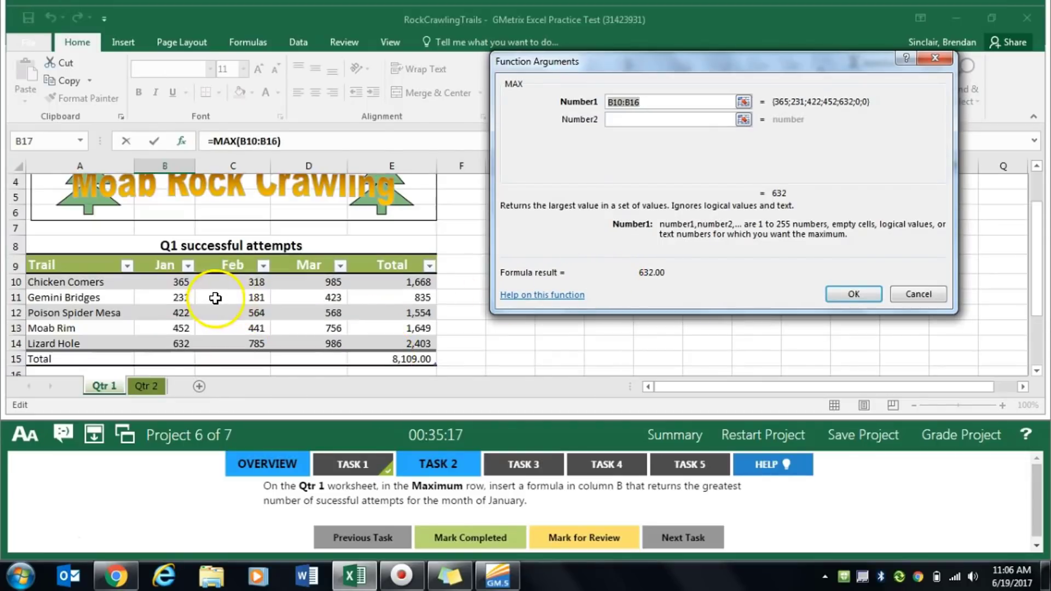
scroll(204, 299, down, 1)
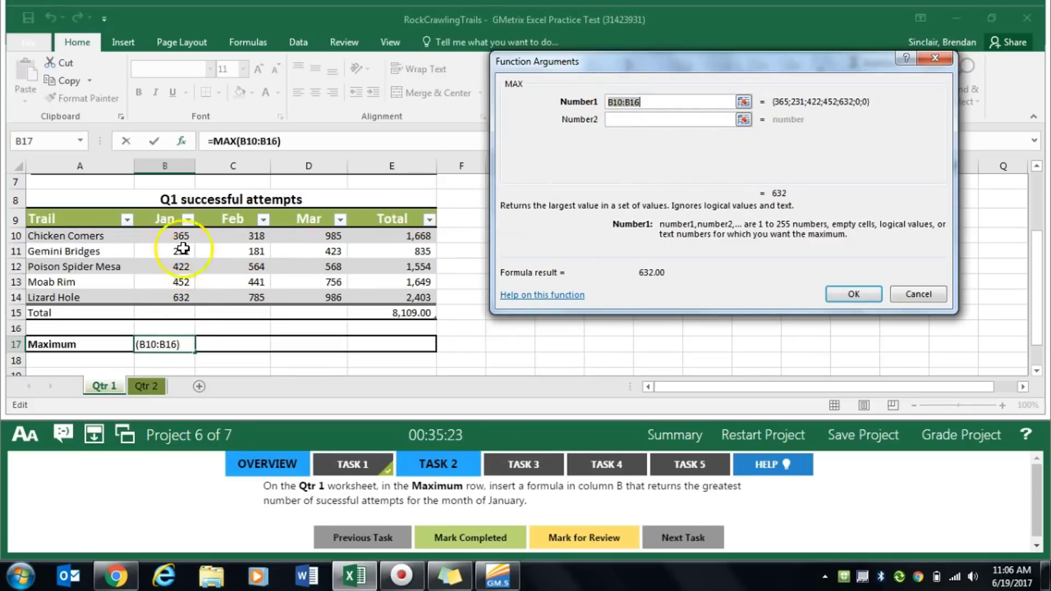
drag(179, 235, 169, 294)
click(845, 293)
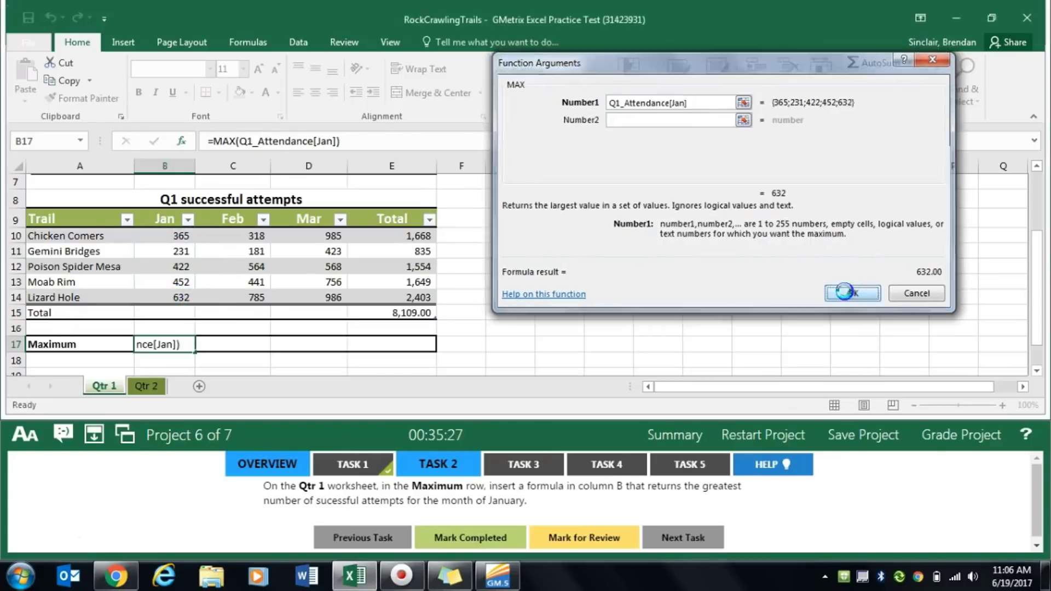
click(500, 536)
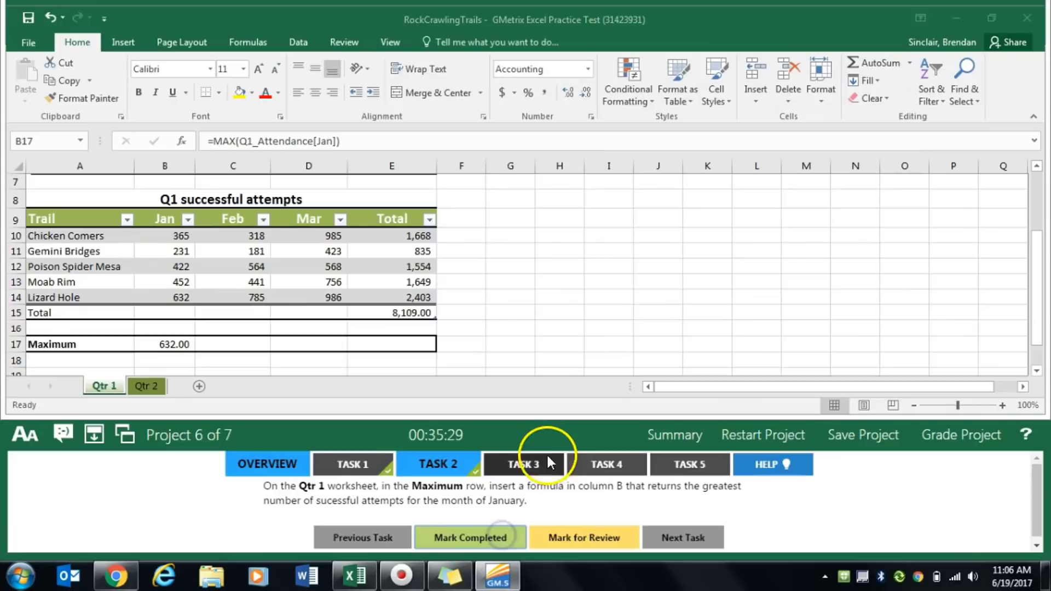
- For Task 3, create a 3-D Clustered Column chart from A9:D14 on Qtr 1, placed right of the table, and mark the task completed
click(538, 463)
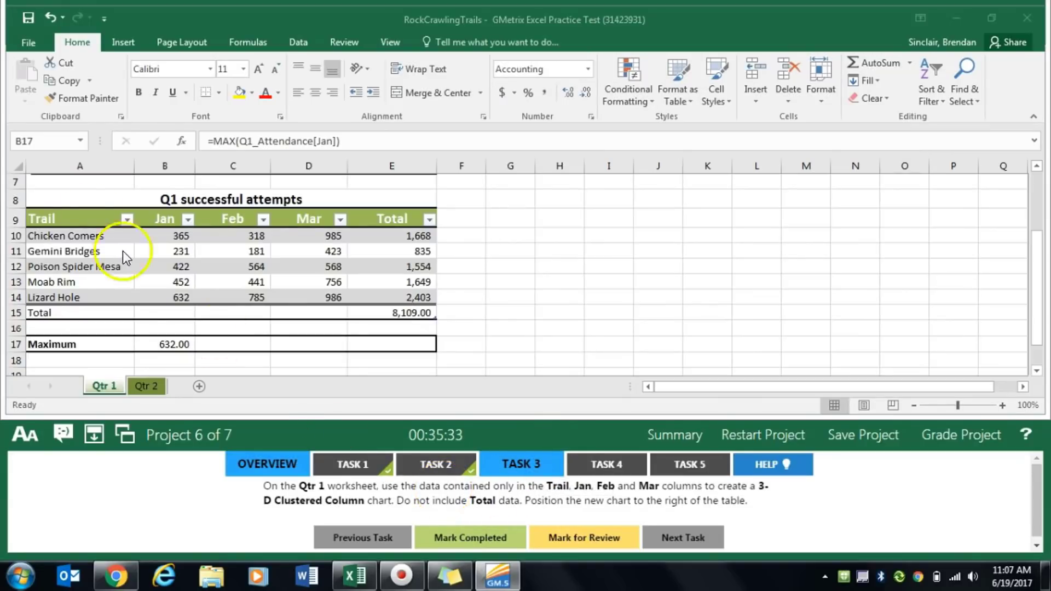
drag(61, 218, 307, 297)
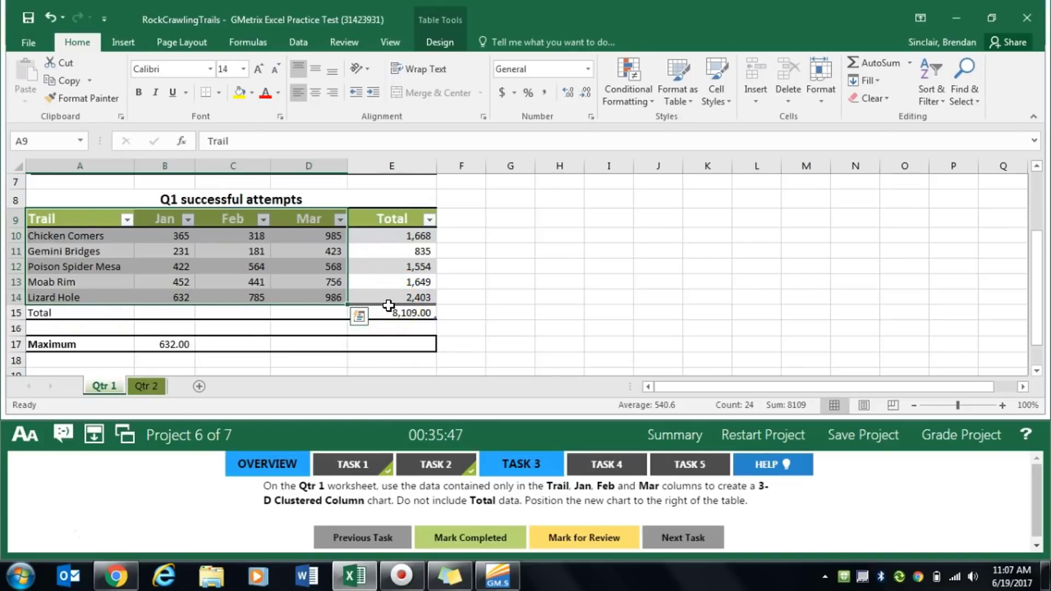
click(129, 47)
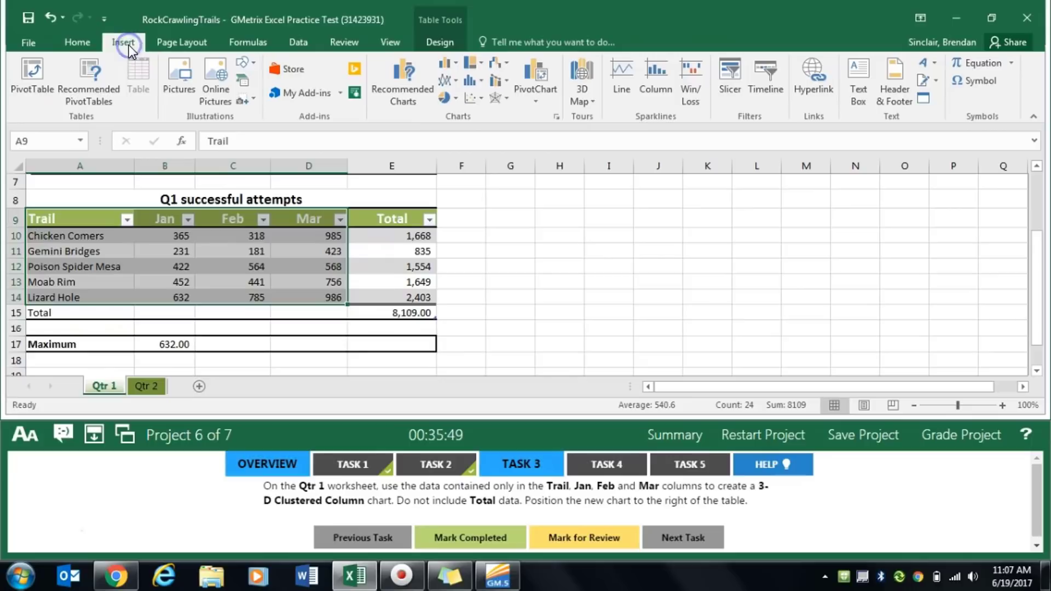
click(456, 68)
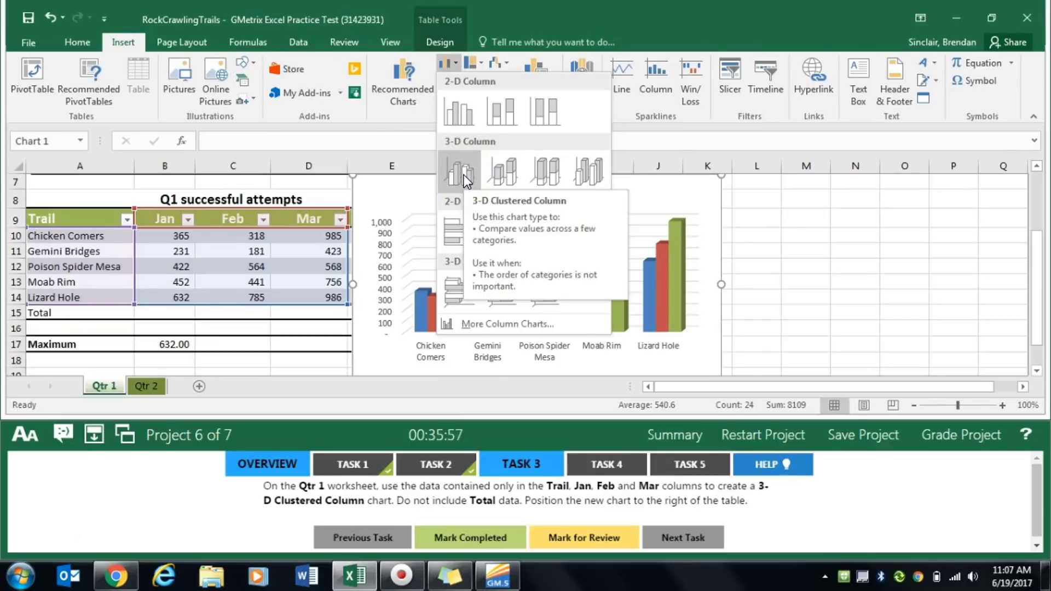
click(464, 175)
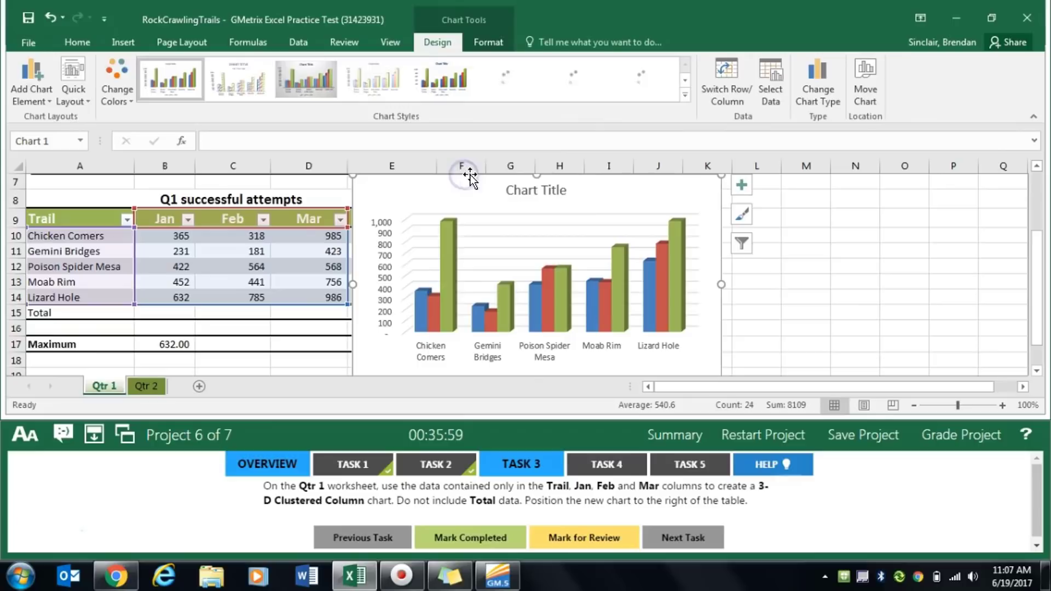
drag(618, 195, 734, 196)
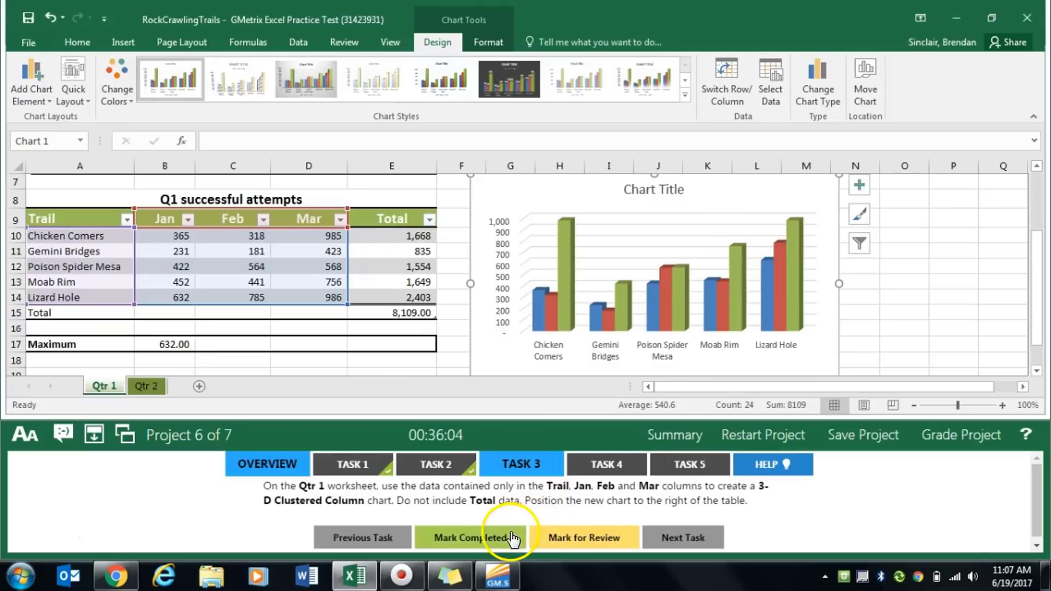
click(492, 540)
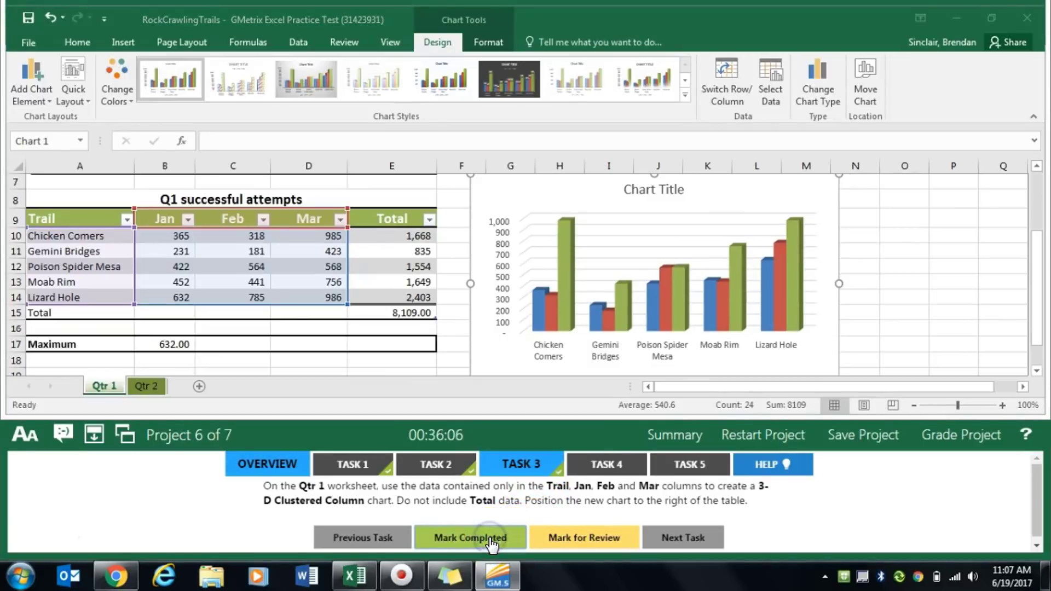
- For Task 4, format A9:E14 on Qtr 2 as a table with headers in Table Style Medium 18, and mark the task completed
click(615, 467)
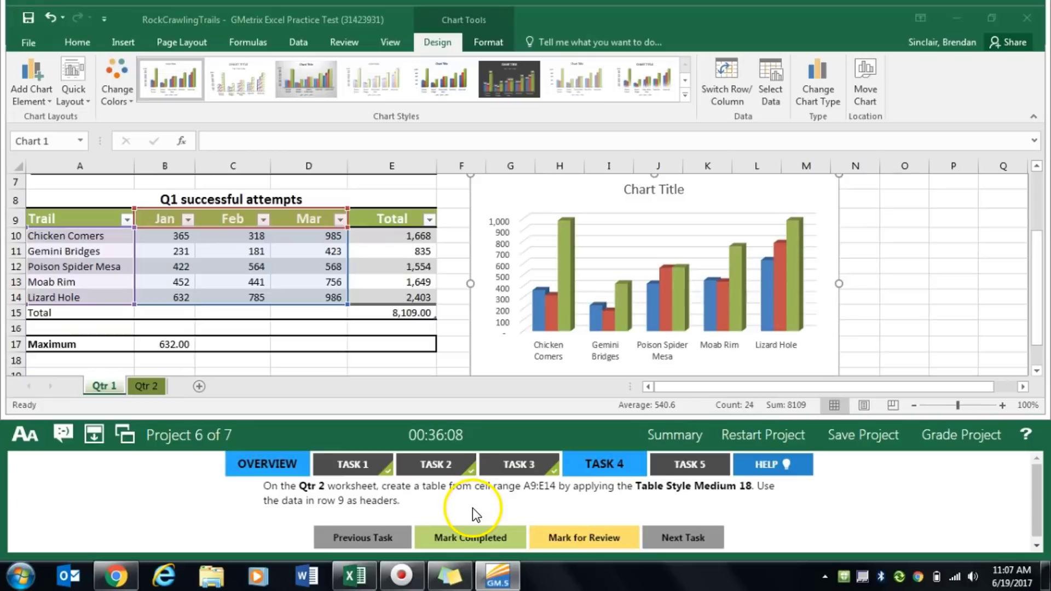
click(147, 387)
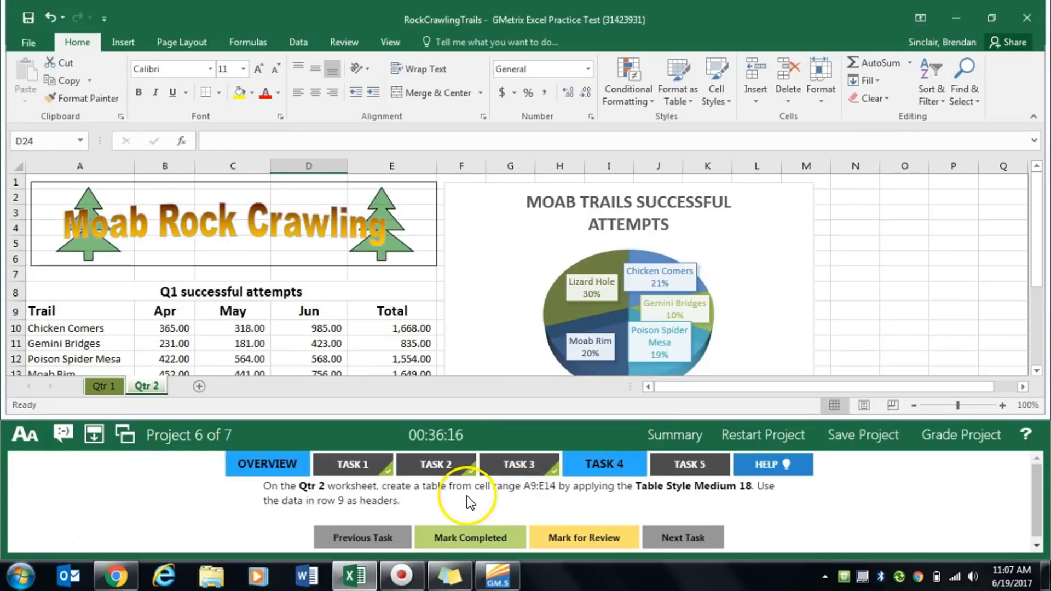
drag(88, 311, 392, 341)
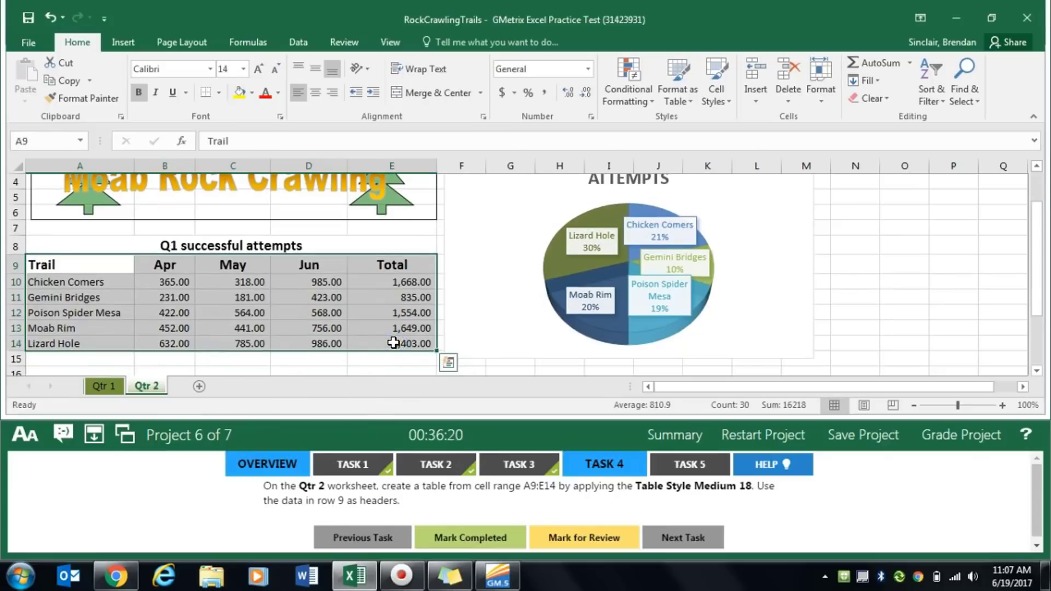
click(123, 43)
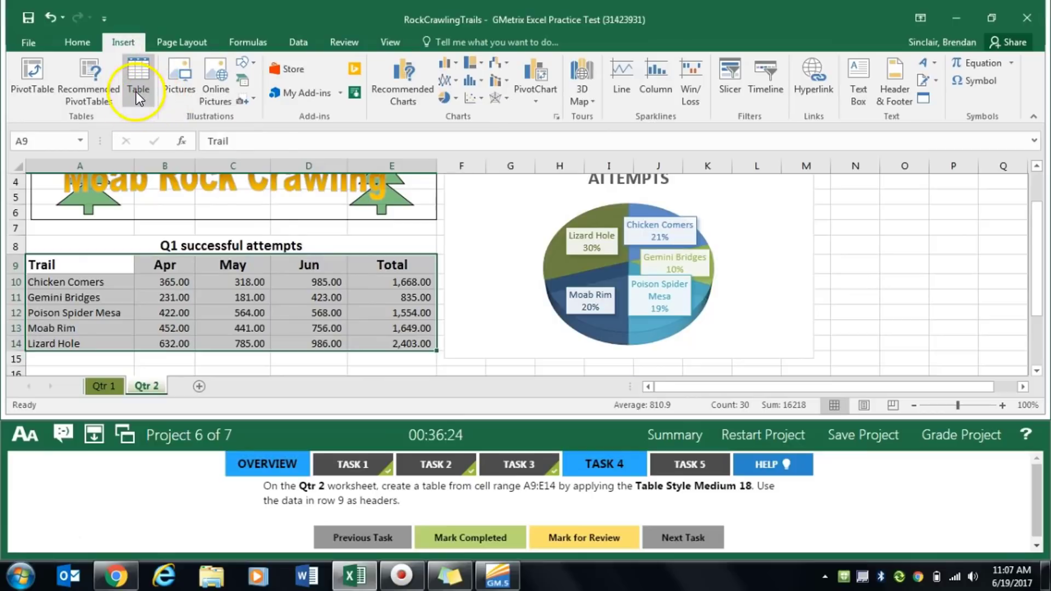
click(77, 42)
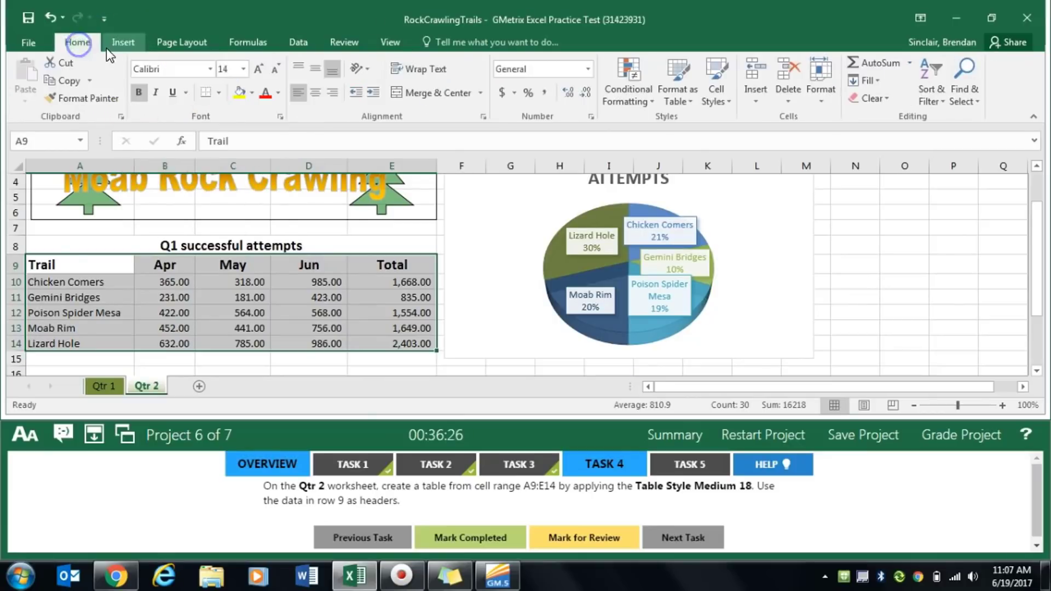
click(678, 104)
click(679, 104)
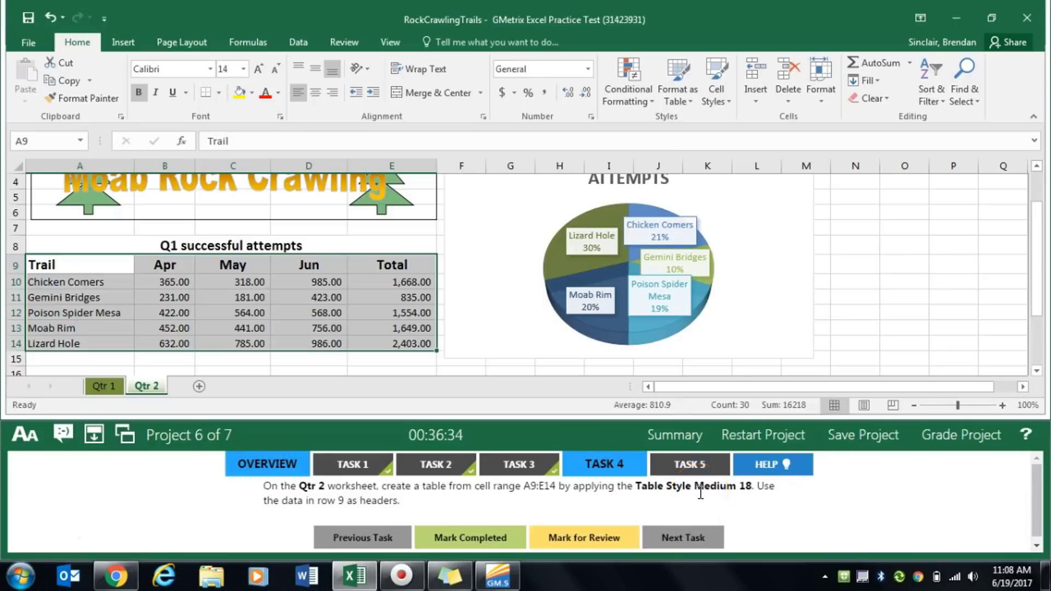
click(688, 103)
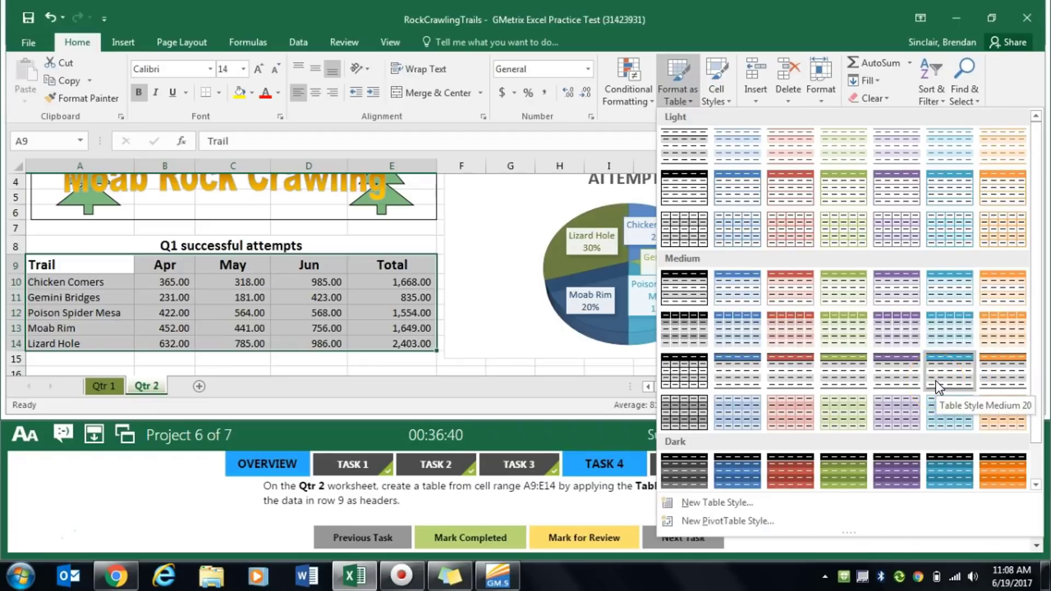
click(837, 380)
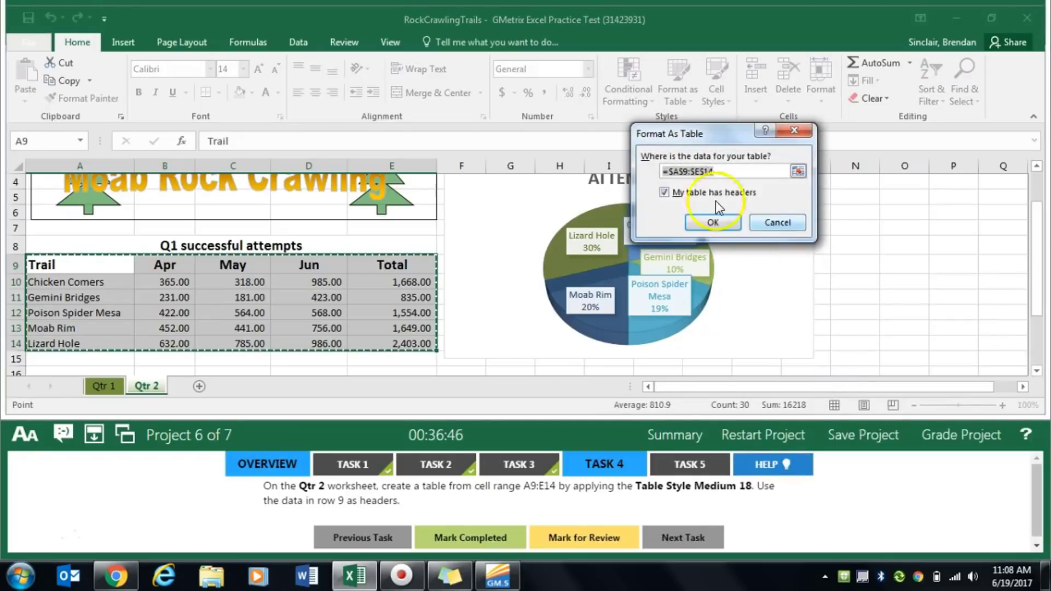
click(701, 219)
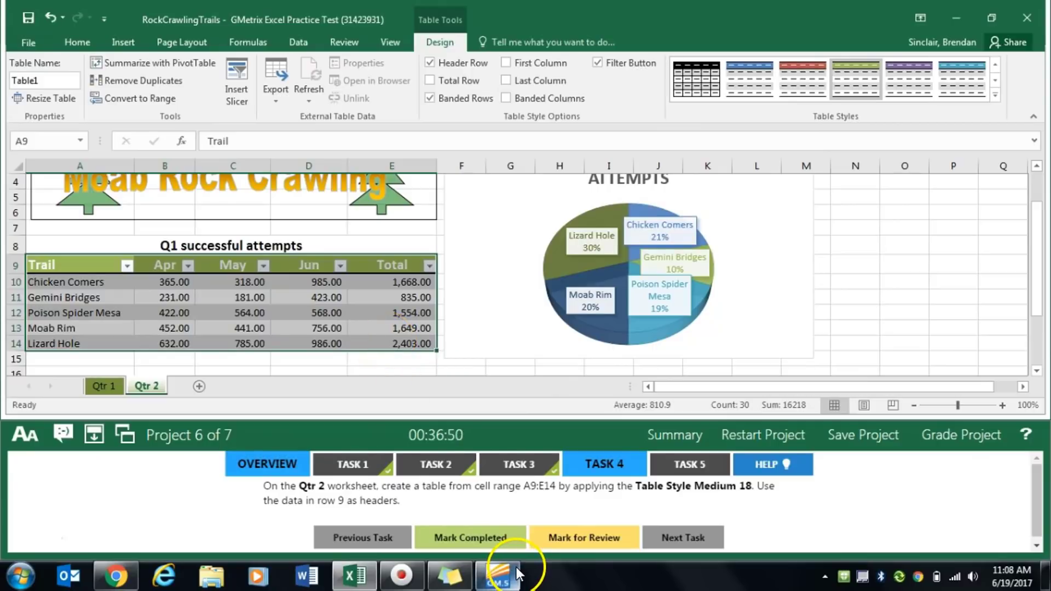
mouse_move(487, 566)
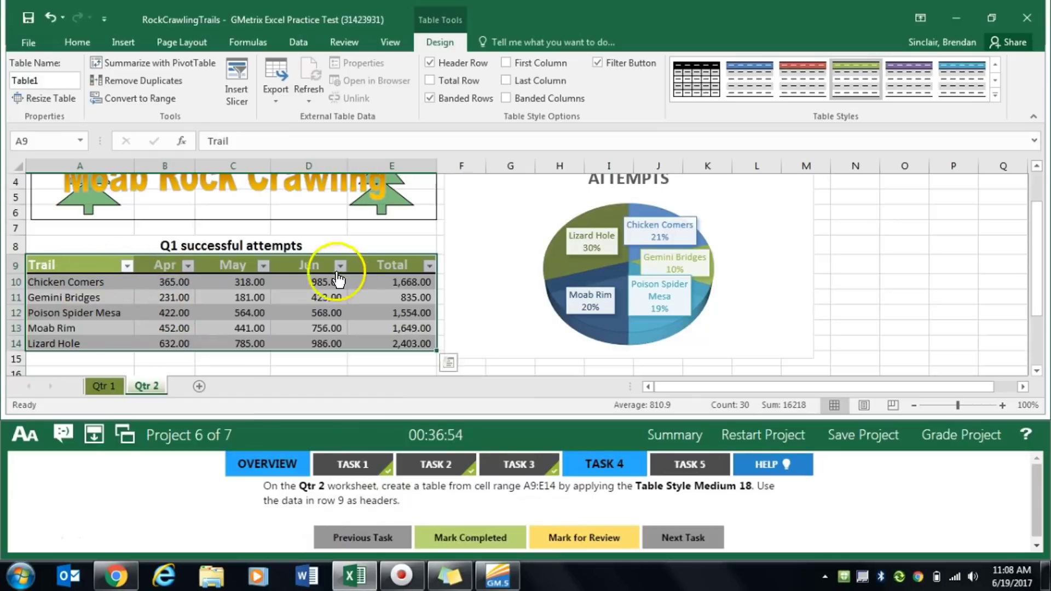
click(482, 541)
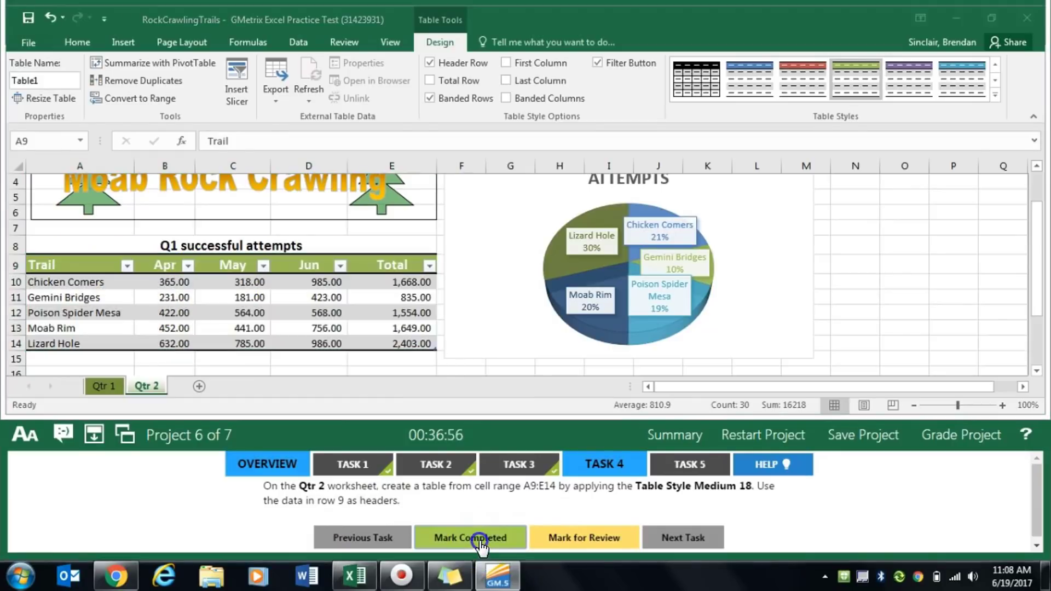
- For Task 5, apply chart Style 3 to the pie chart on the Qtr 2 worksheet, and mark the task completed
click(699, 464)
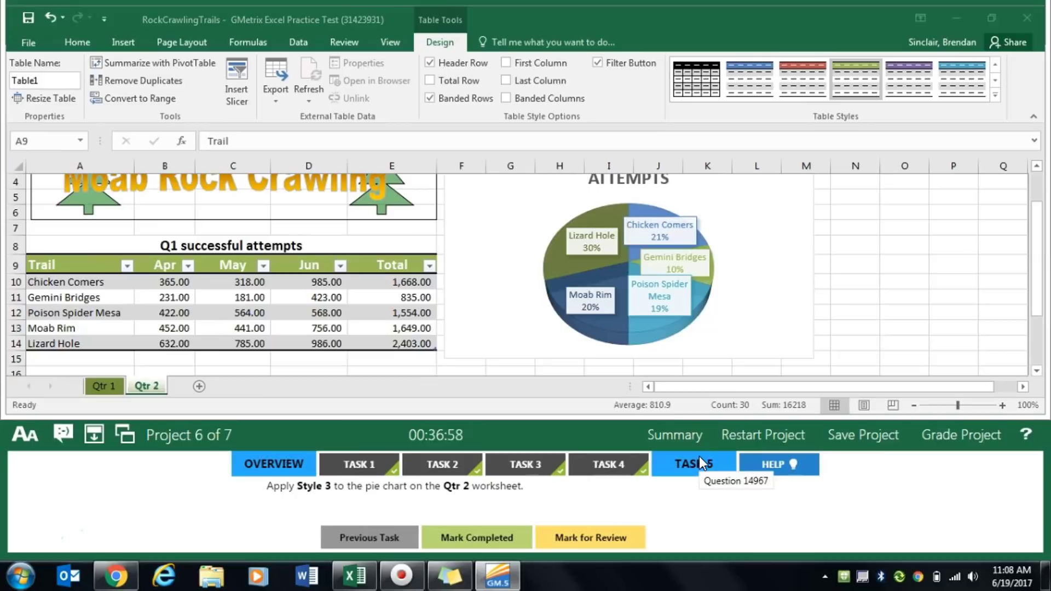
click(525, 327)
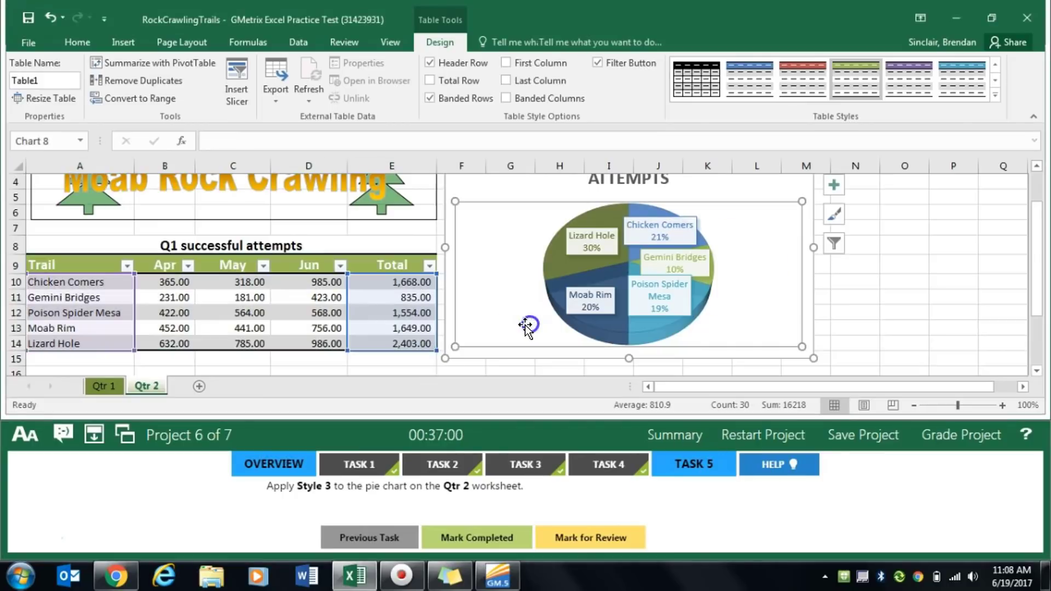
click(460, 354)
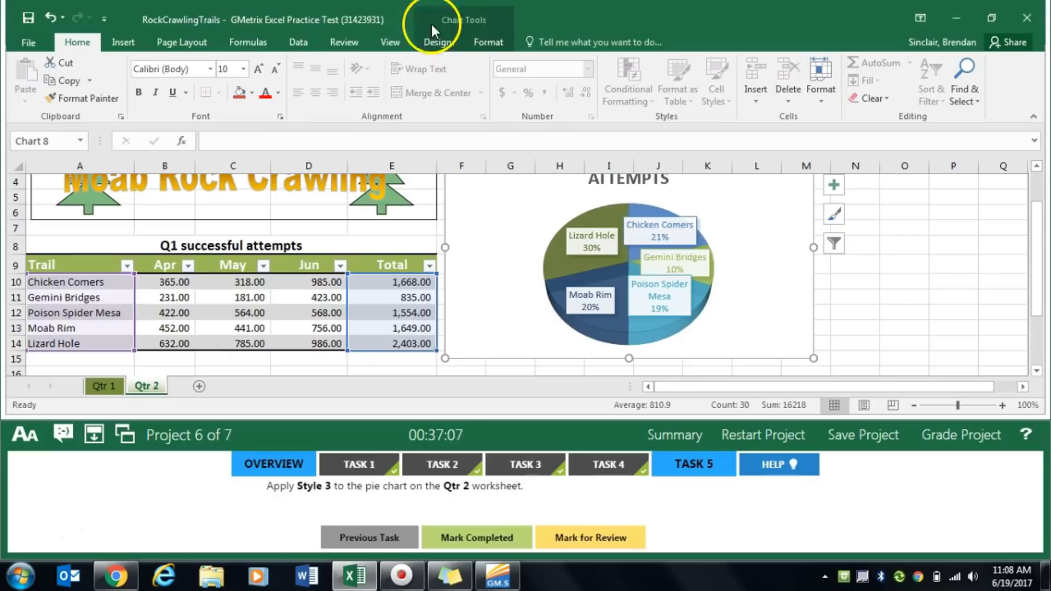
click(448, 44)
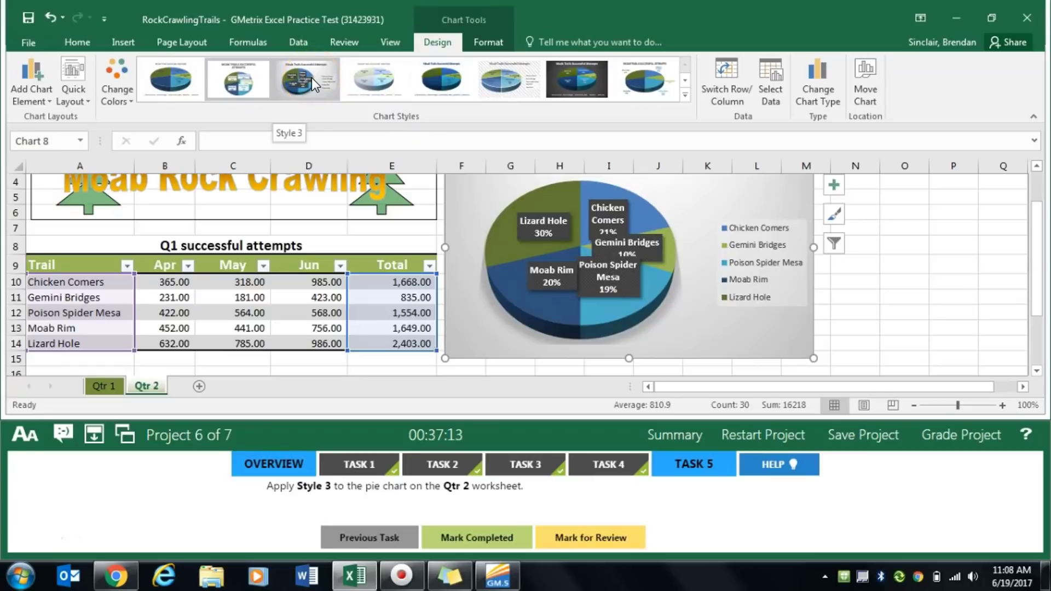
click(311, 78)
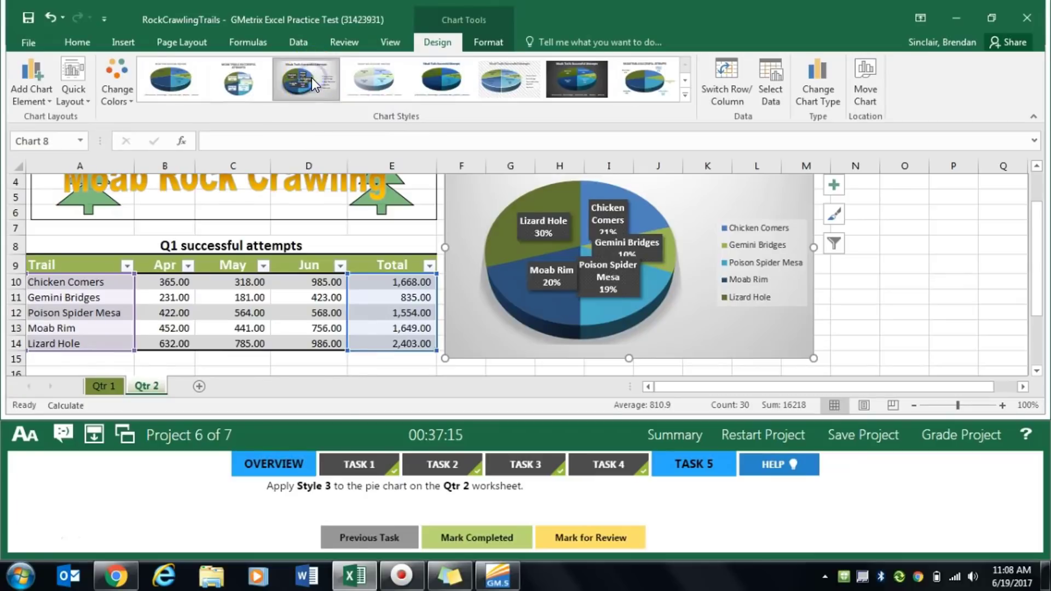
click(473, 537)
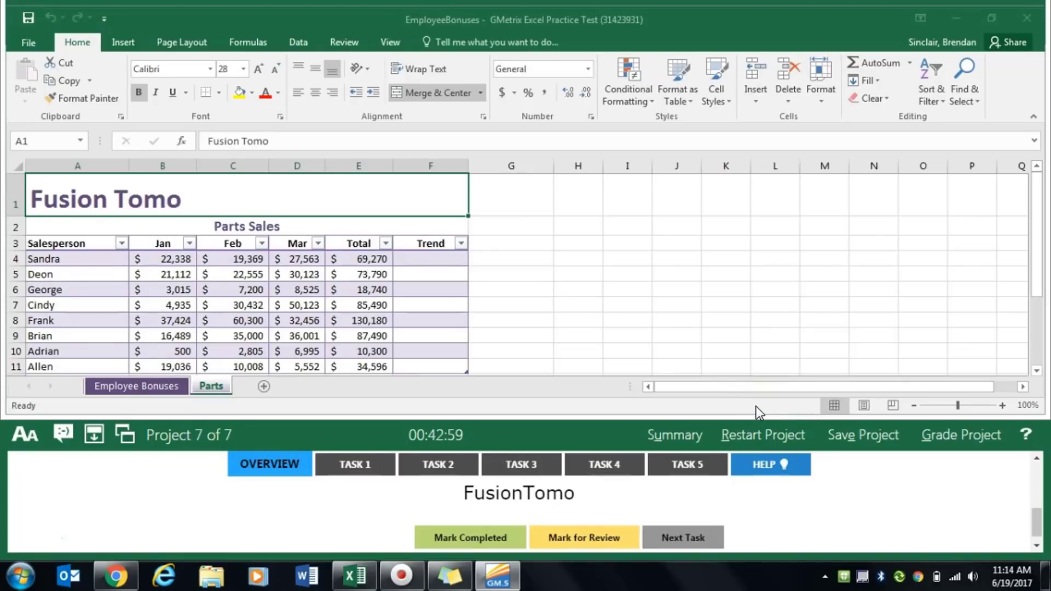
- For Task 1 of Project 7, autofill the H4 formula down the Total Compensation column to H11 on Employee Bonuses, and mark the task completed
click(361, 465)
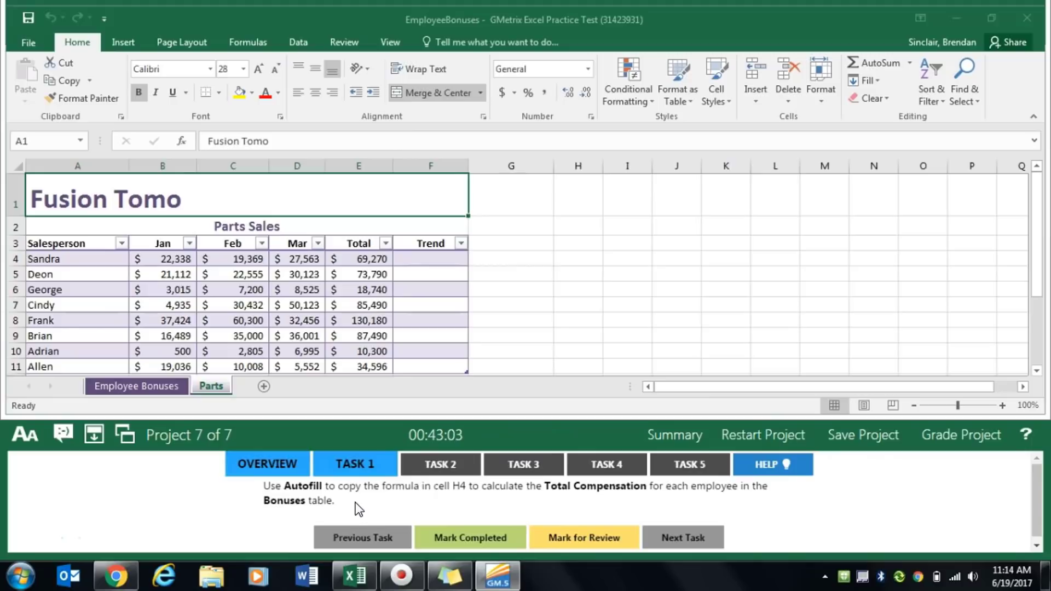
click(264, 508)
click(117, 389)
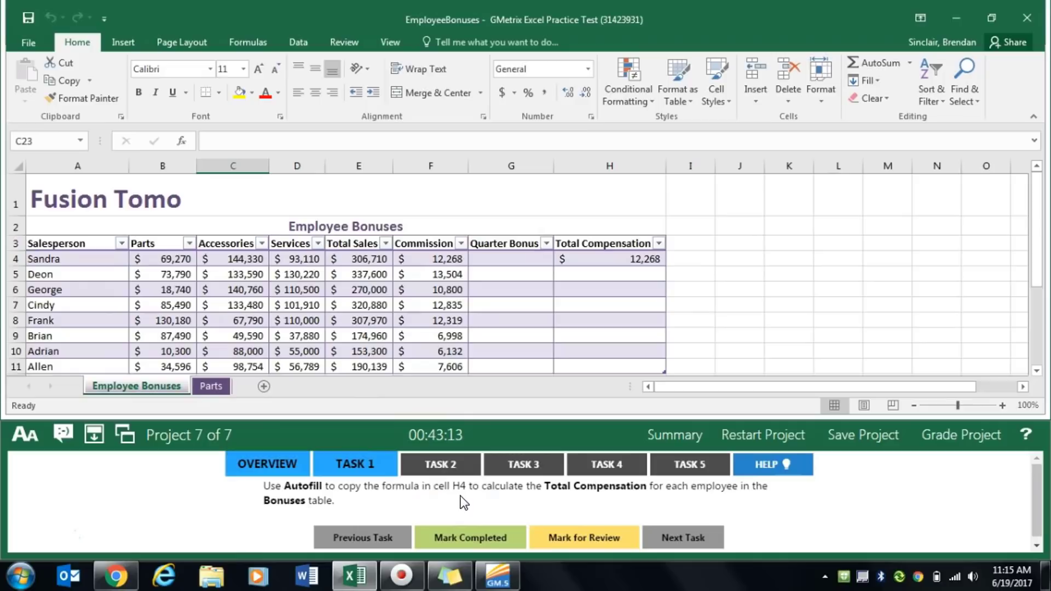
click(631, 259)
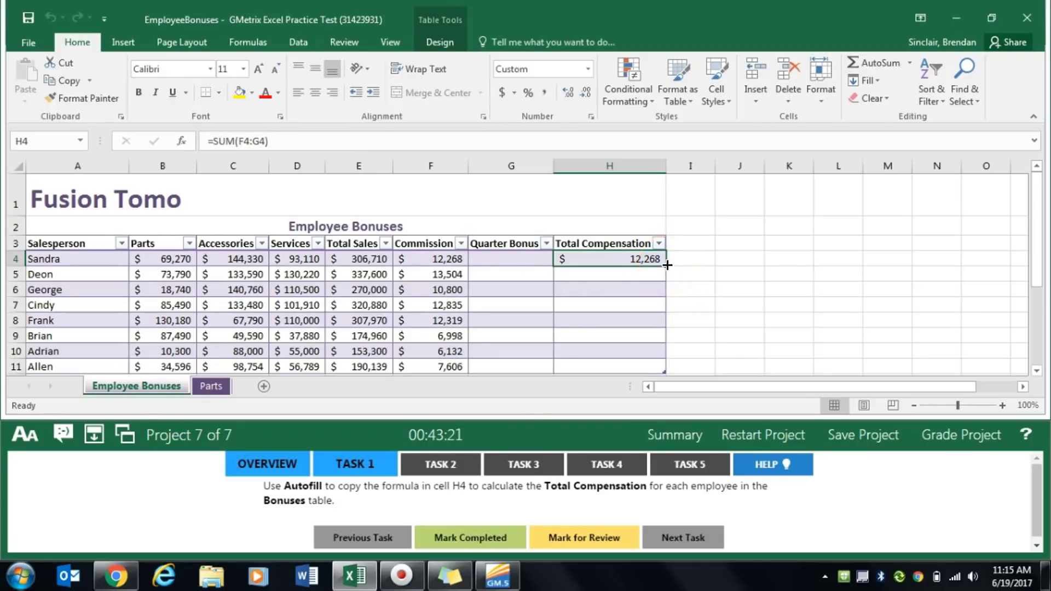
drag(668, 265, 649, 294)
scroll(596, 293, up, 1)
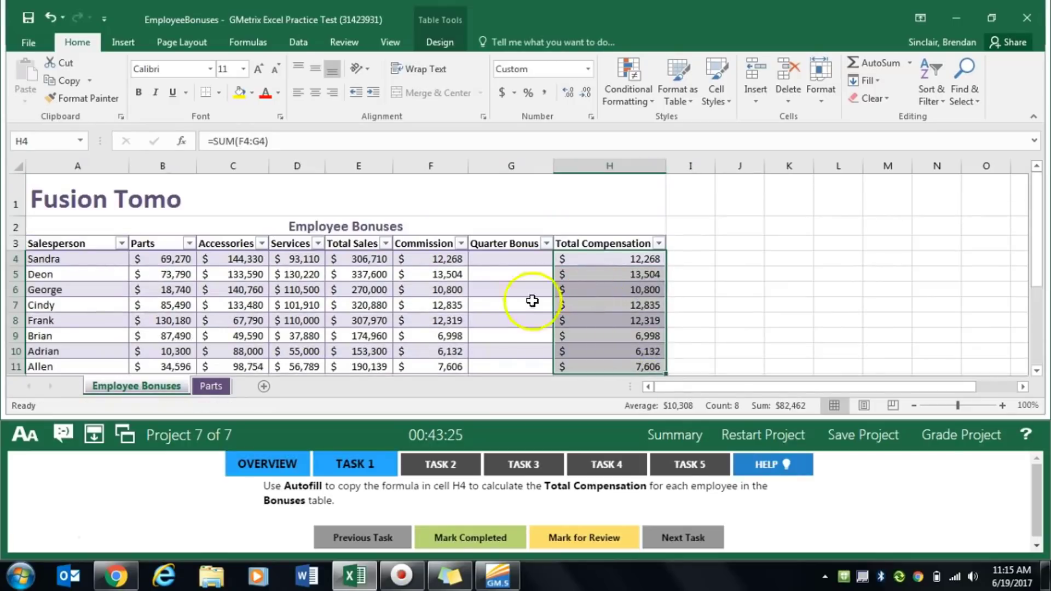
click(466, 537)
- Open Task 2 and insert the SUMIF function in cell G4 of the Quarter Bonus column
click(452, 468)
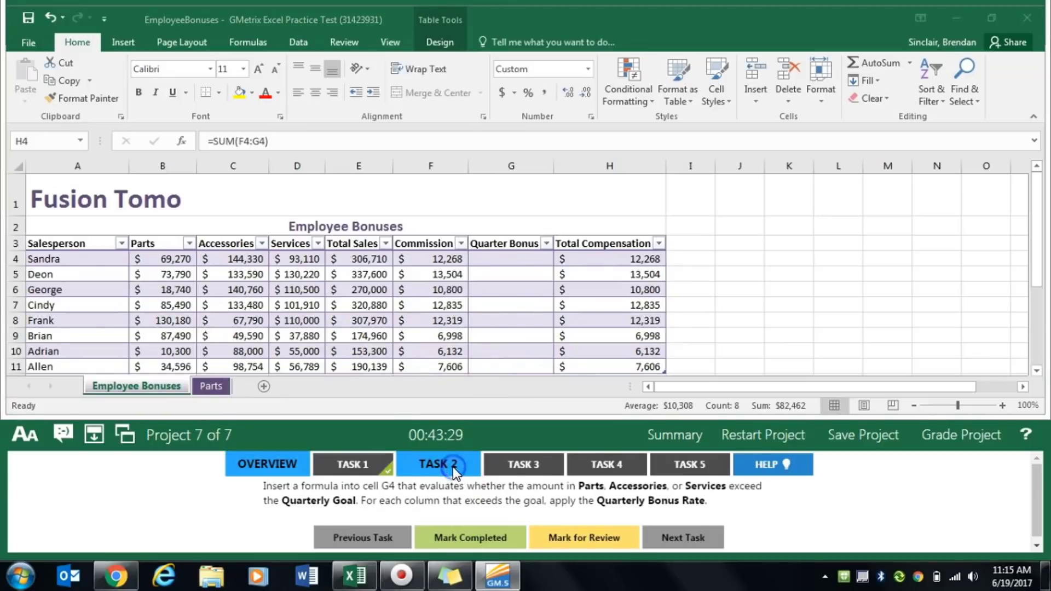
click(513, 265)
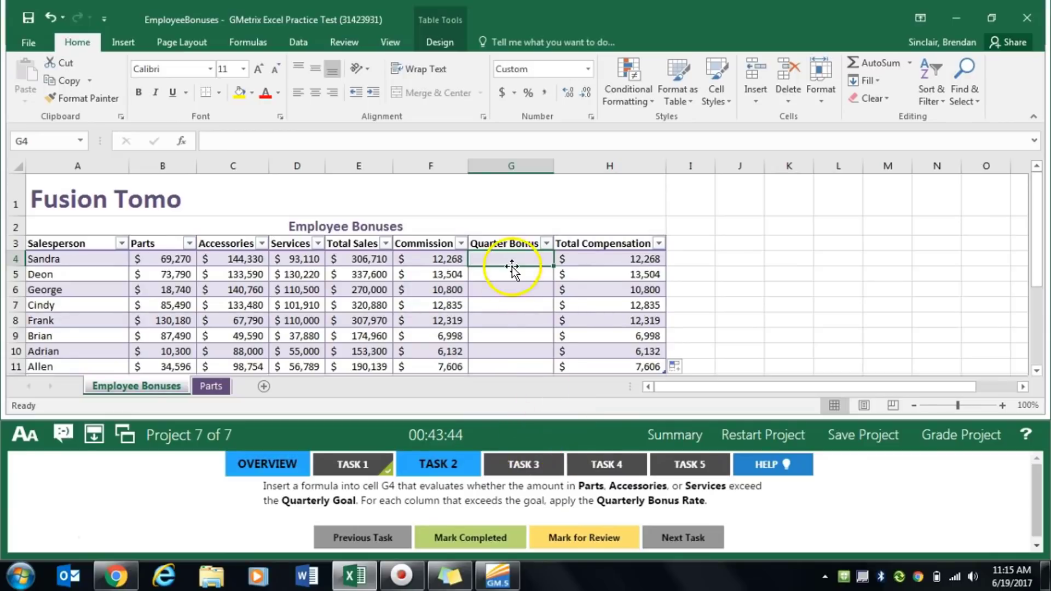
click(187, 146)
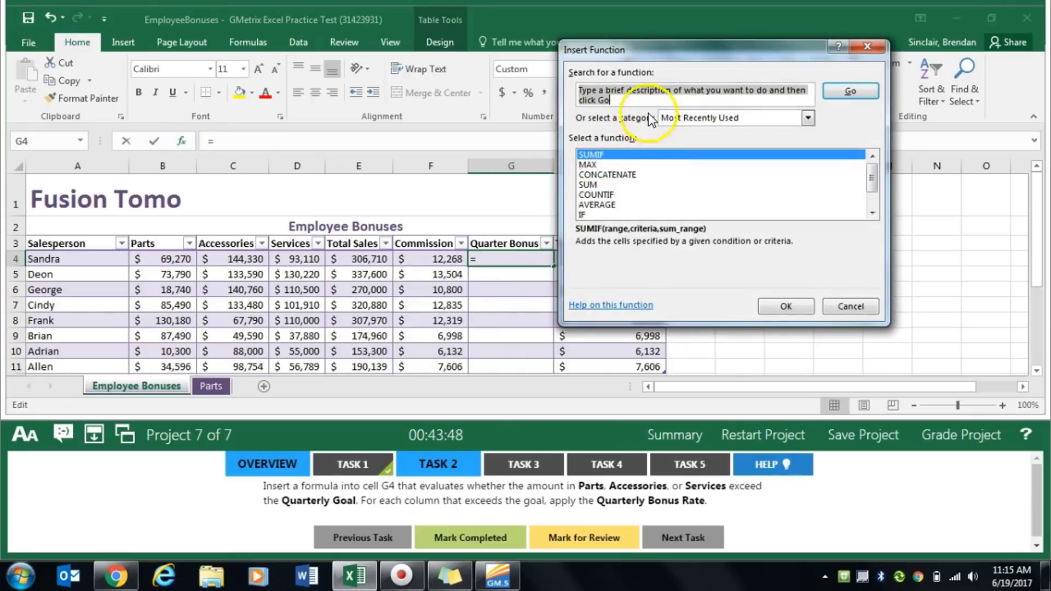
text(sumif)
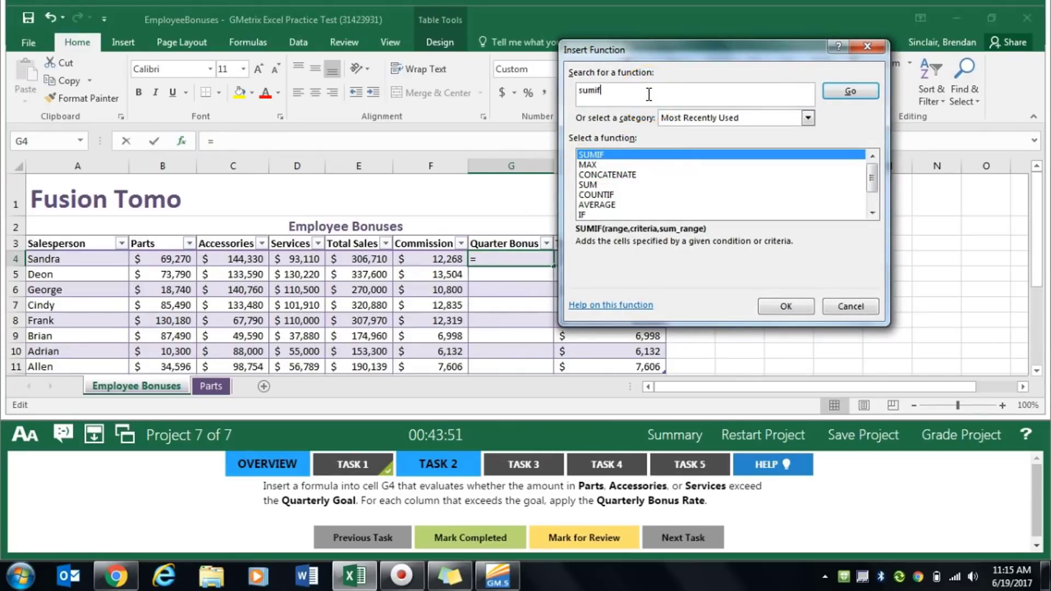
key(Return)
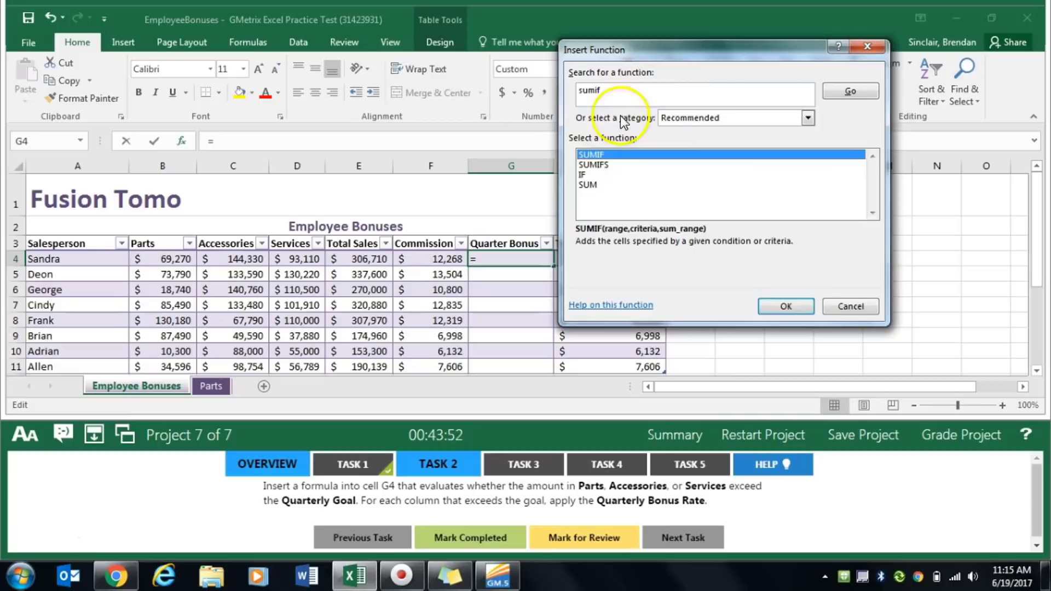
double_click(623, 153)
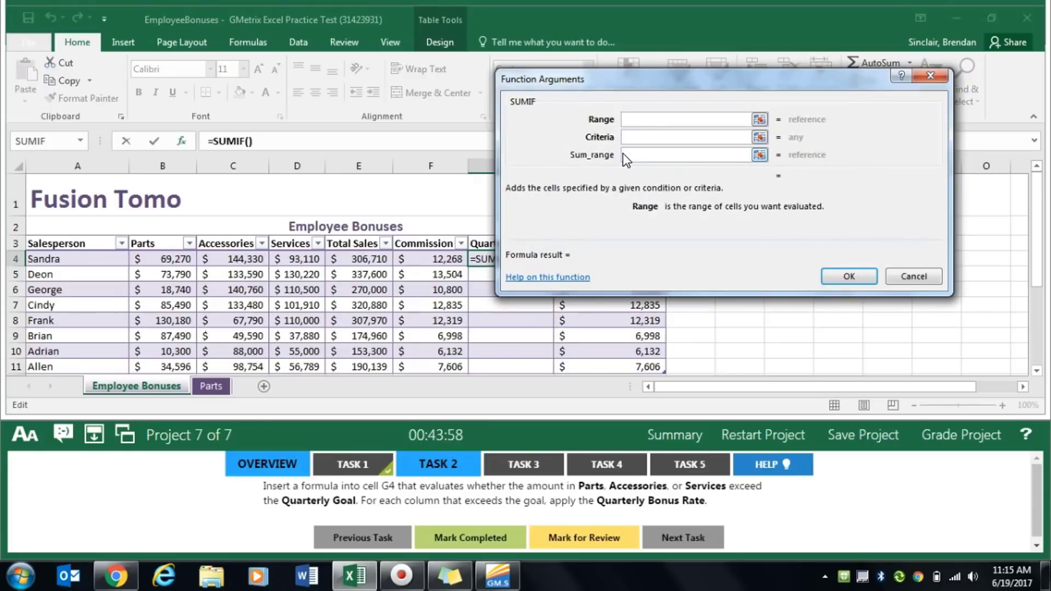
- Set the SUMIF arguments to Range B4:D4, Criteria >100000 and Sum_range B4:D4
text(B4:D4)
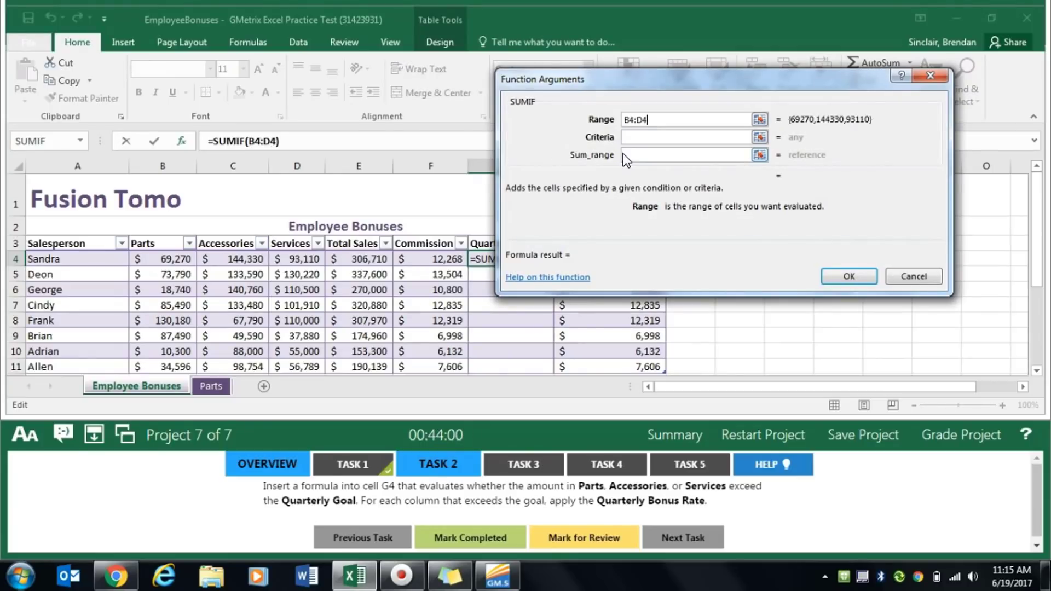
key(Tab)
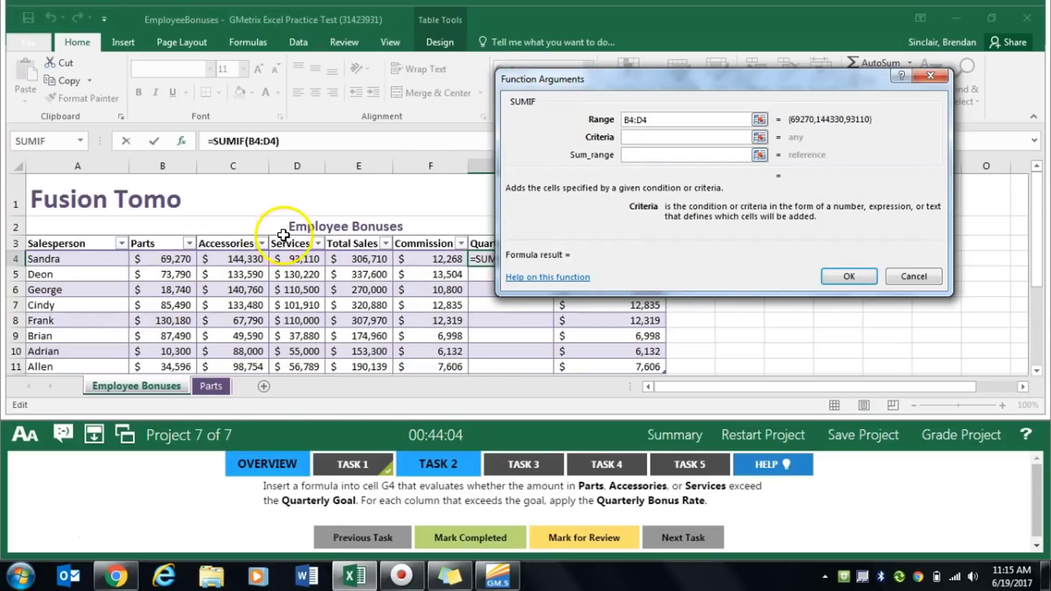
click(698, 120)
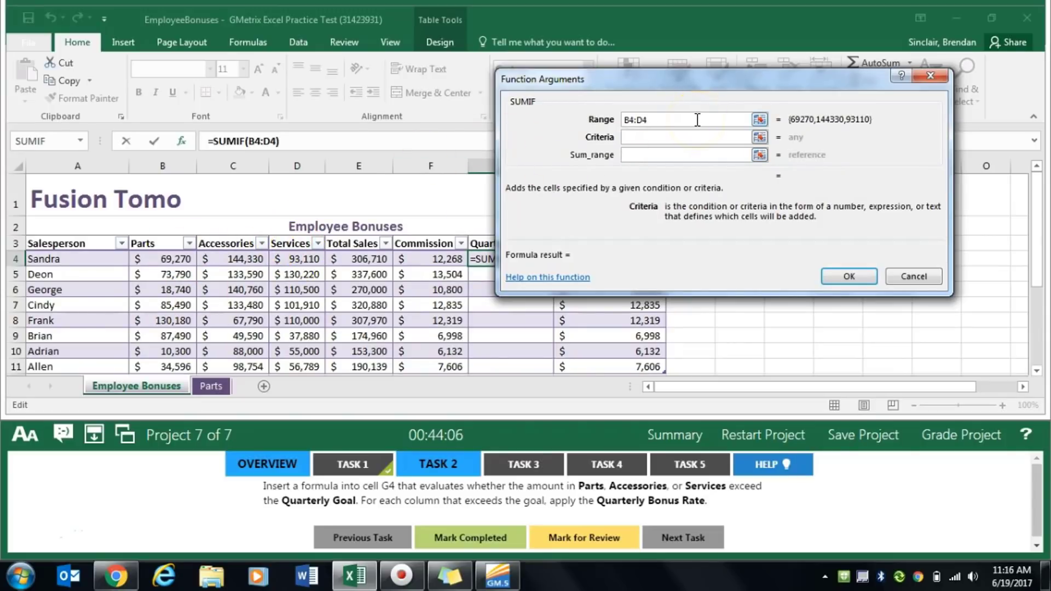
text(>100)
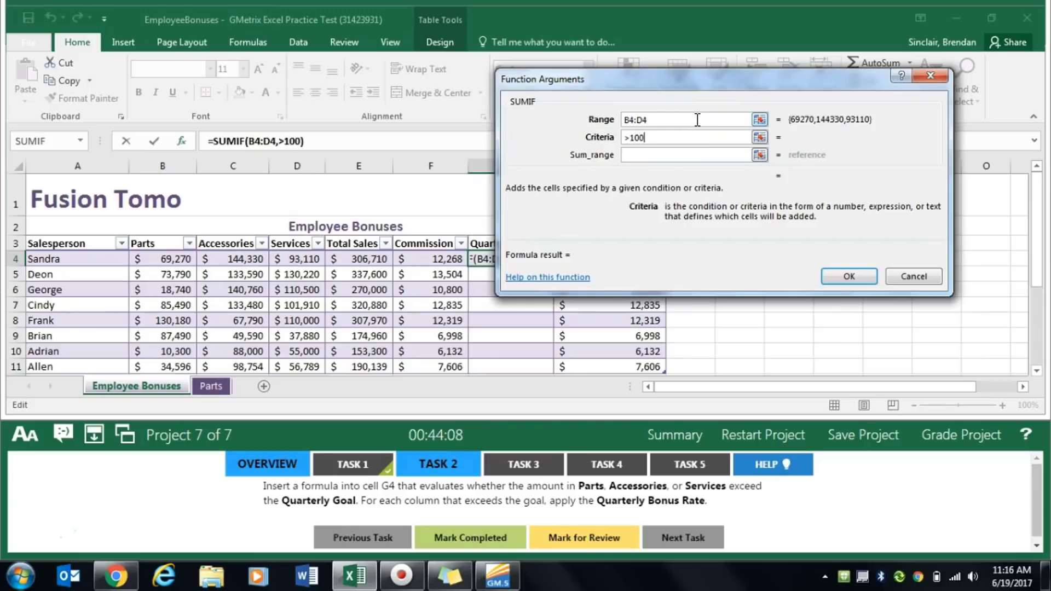
text(000)
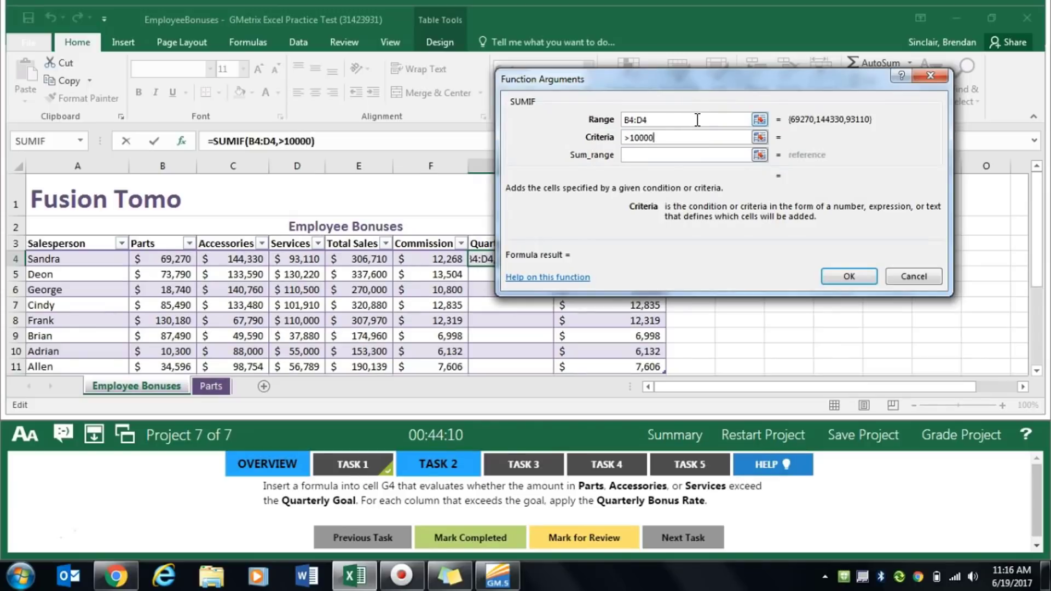
key(Tab)
text(B)
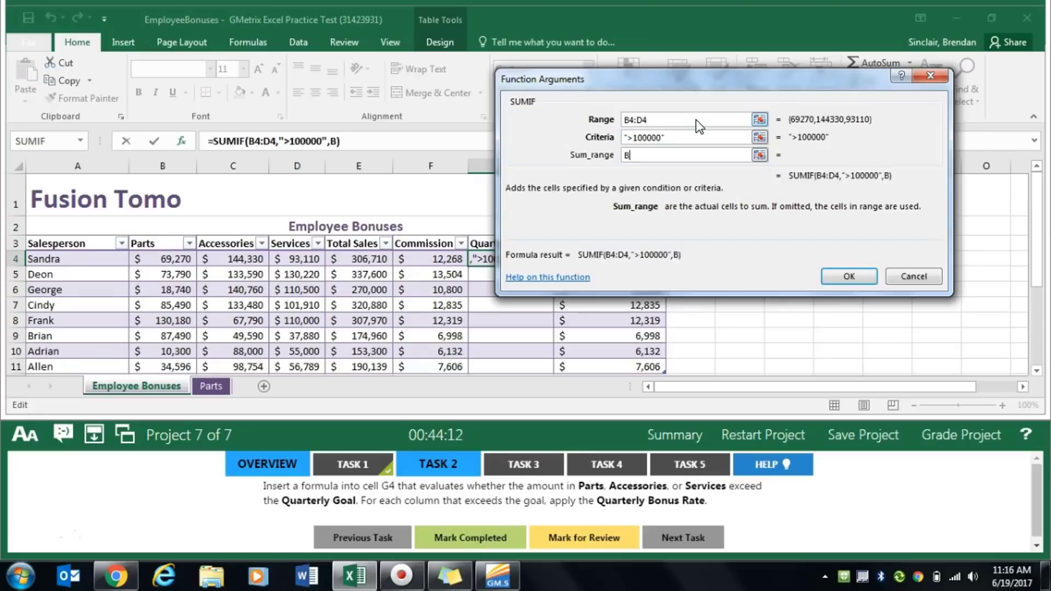
text(4:D4)
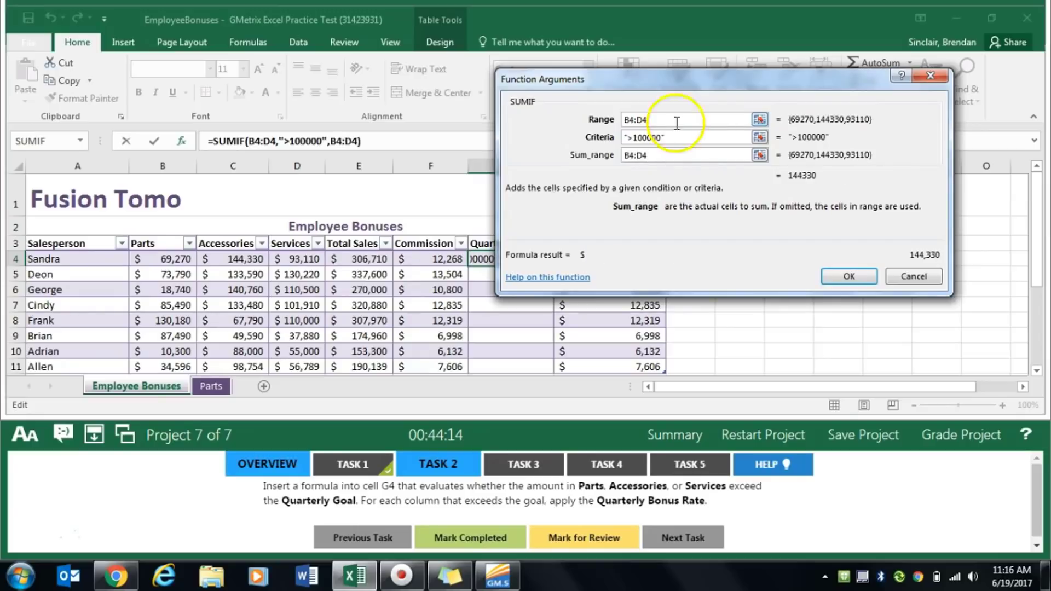
drag(1039, 200, 1040, 266)
text(+)
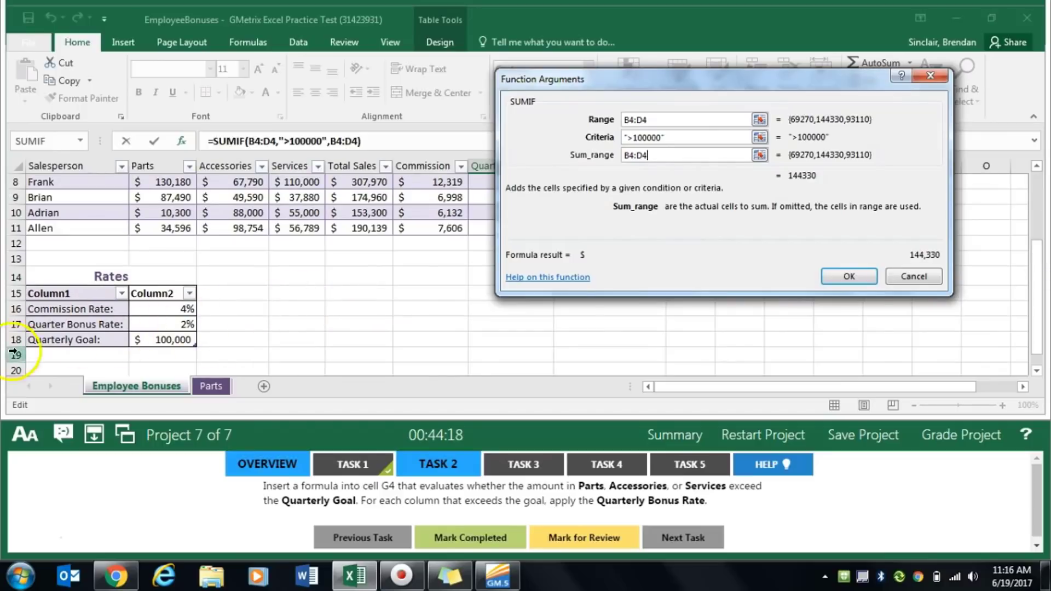
drag(31, 355, 175, 365)
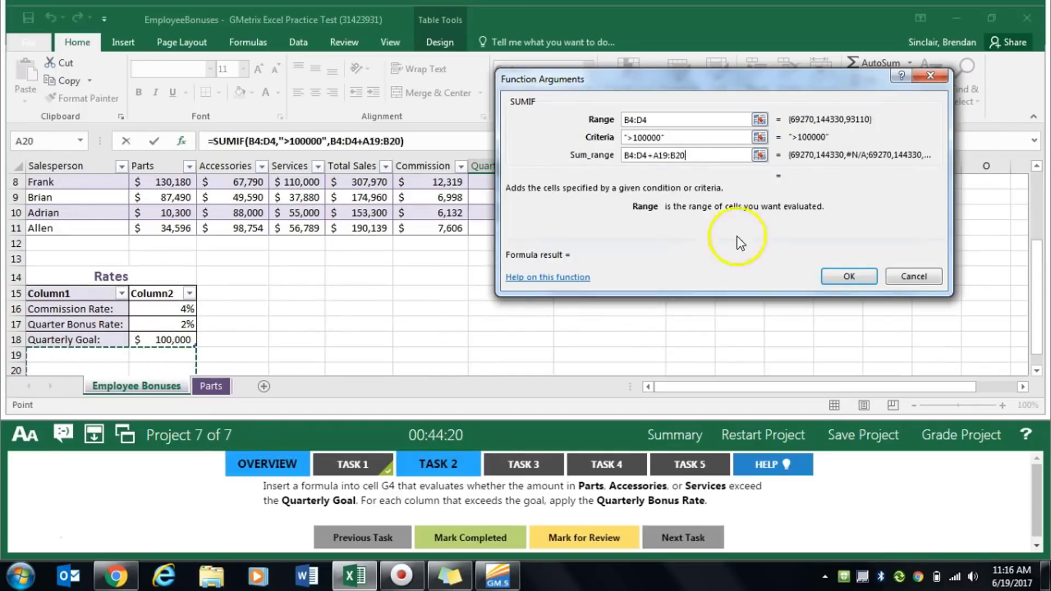
drag(719, 155, 647, 158)
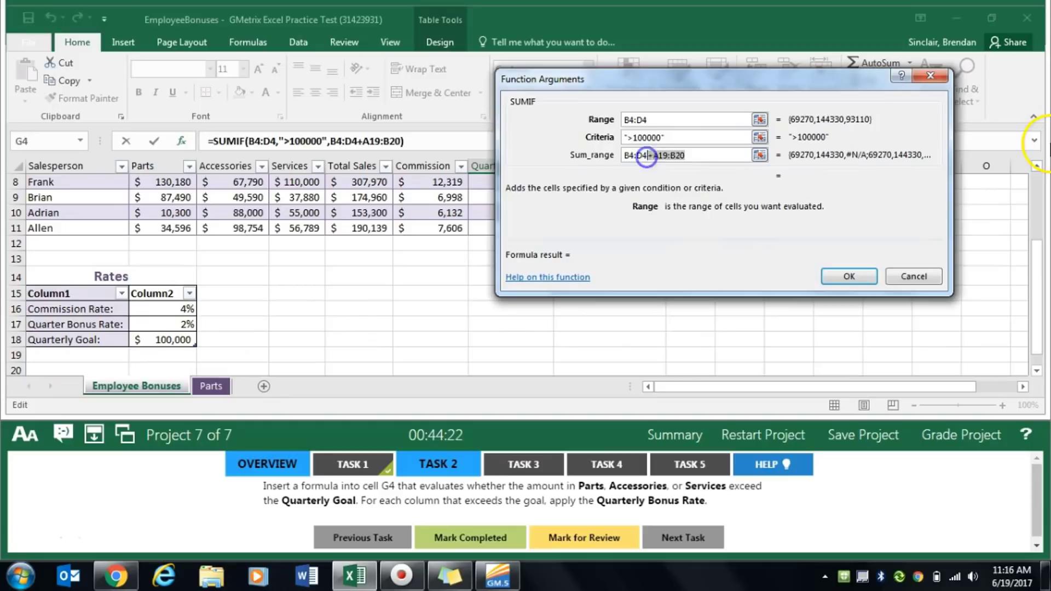
key(BackSpace)
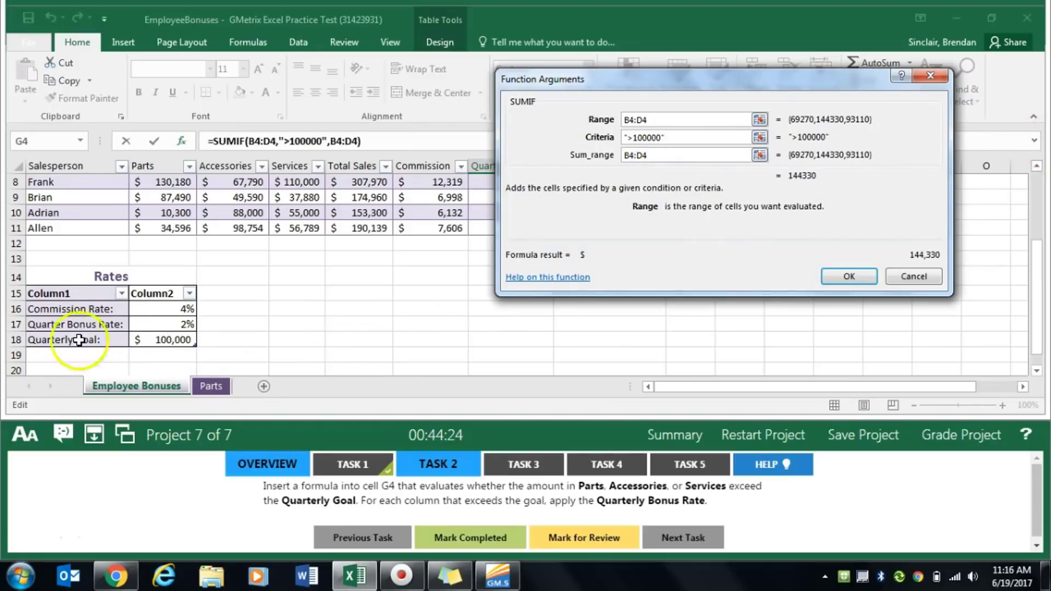
- Accept the SUMIF function in G4 and multiply its result by the Quarter Bonus Rate, using the absolute reference $B$17
click(848, 278)
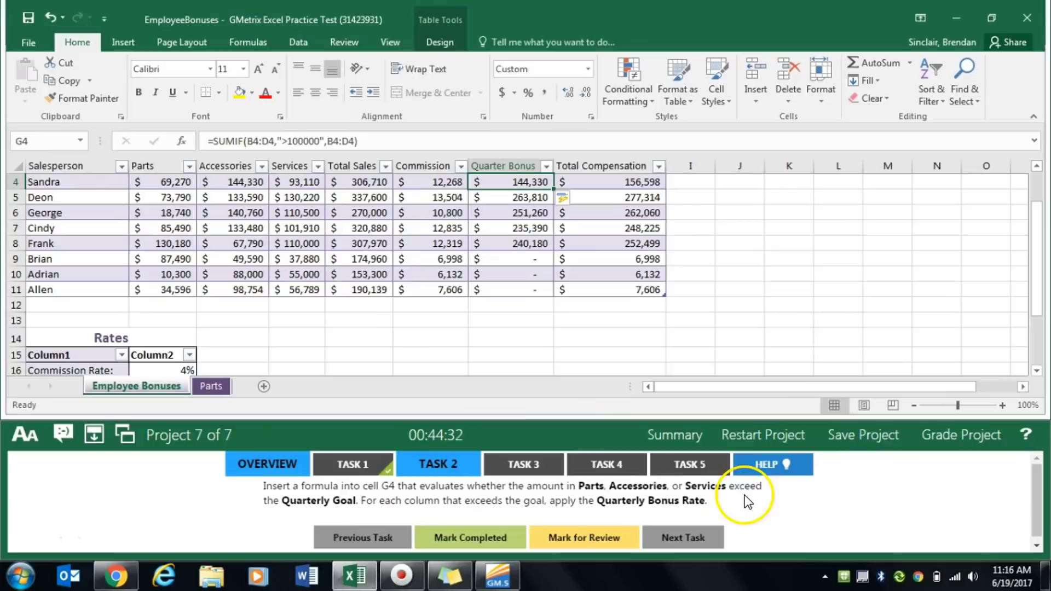
scroll(1038, 246, down, 1)
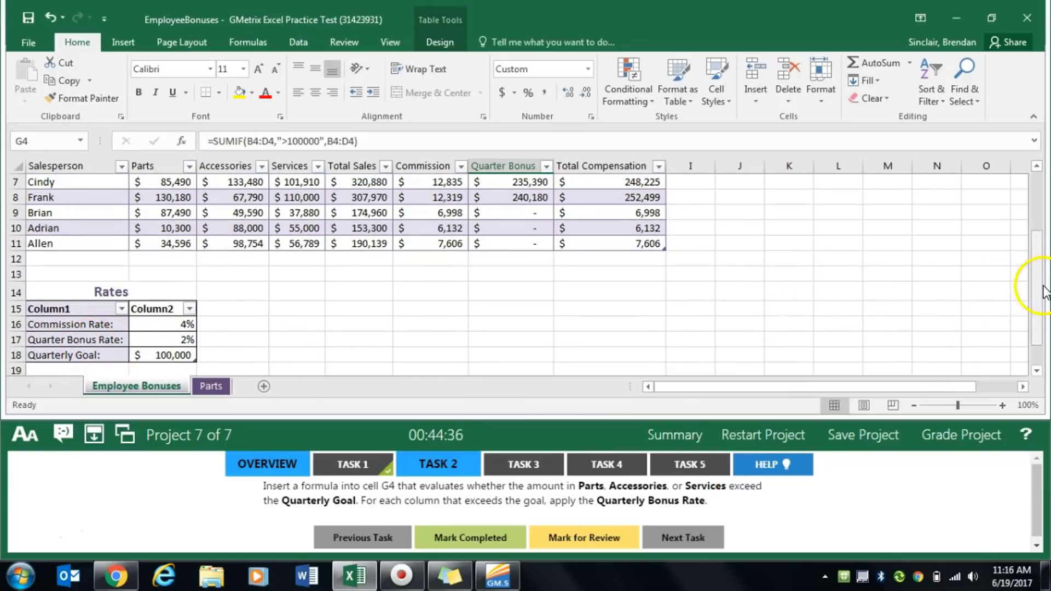
drag(1045, 290, 1035, 249)
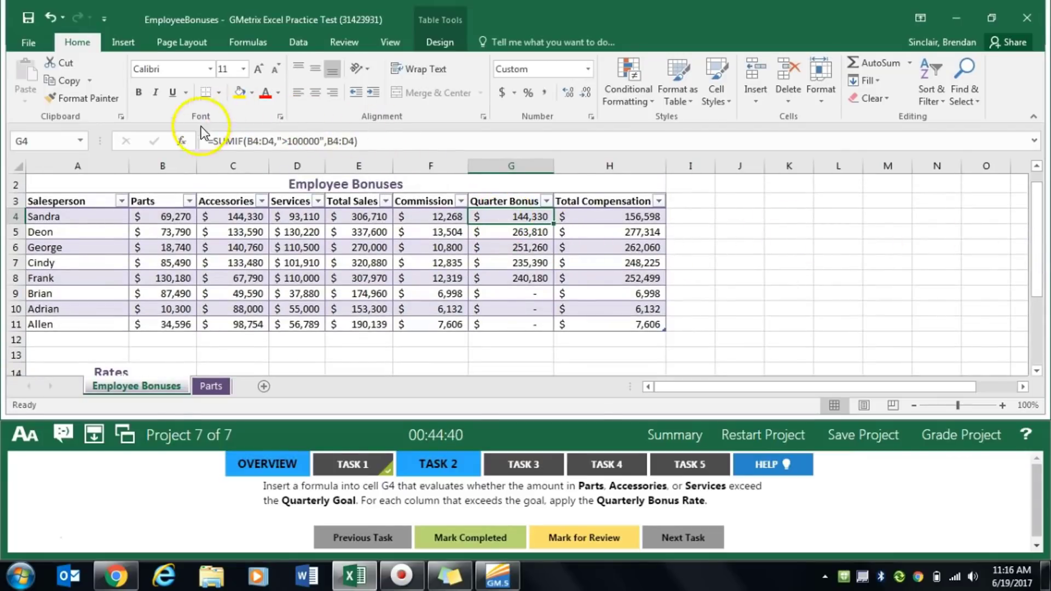
click(391, 142)
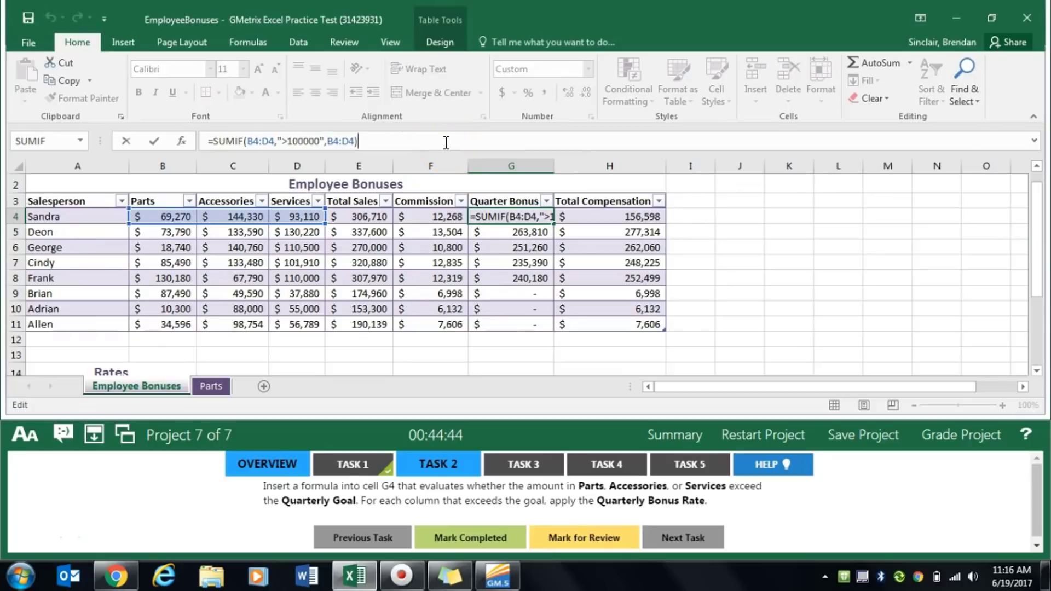
key(End)
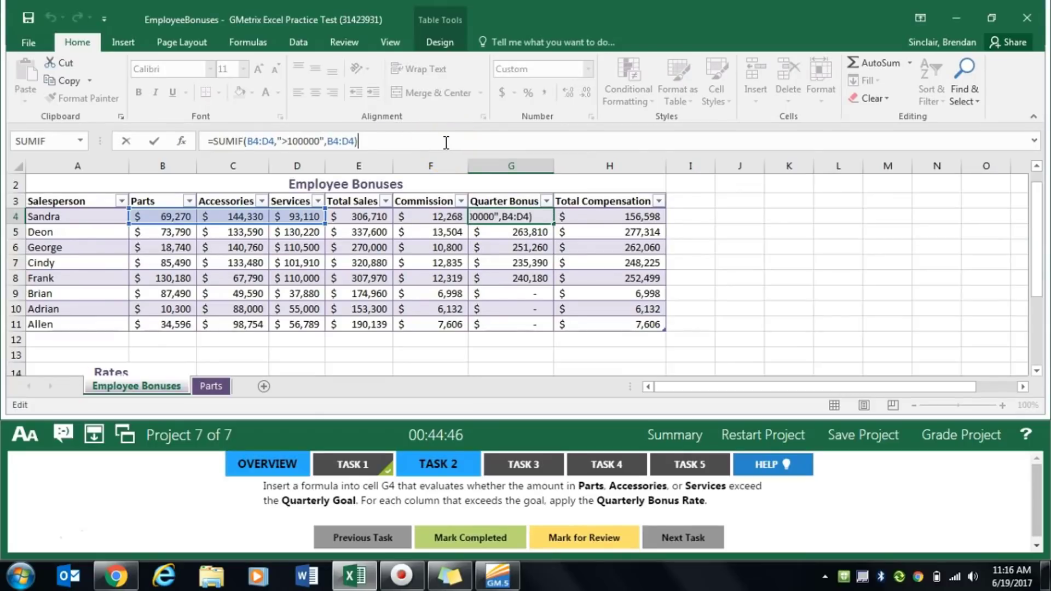
text(*$)
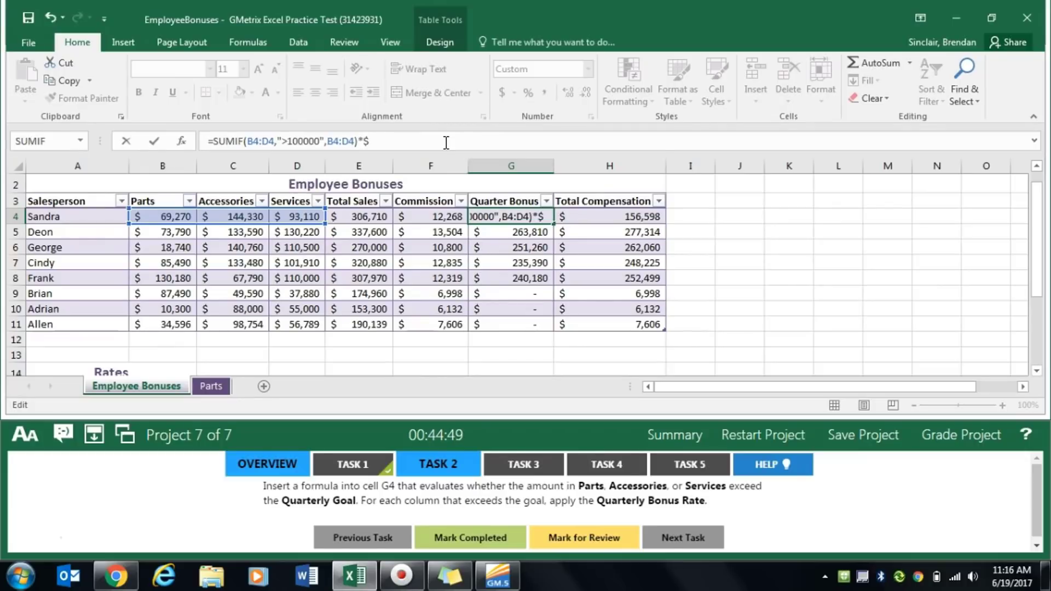
text(B$17)
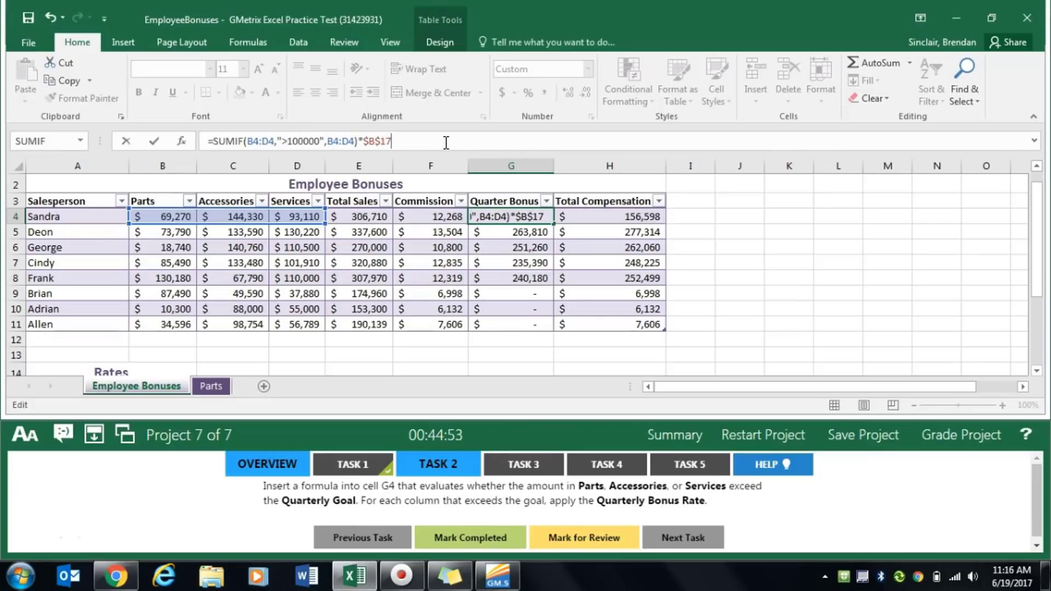
drag(1033, 204, 1033, 257)
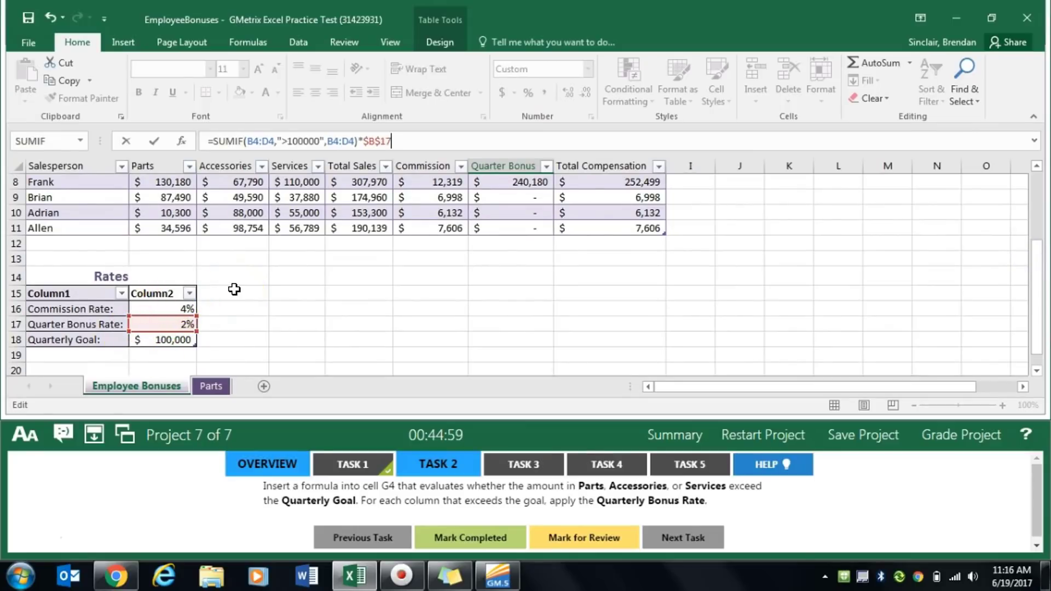
key(Return)
- Display the Quarter Bonus amount in cell G4 with two decimal places
click(520, 179)
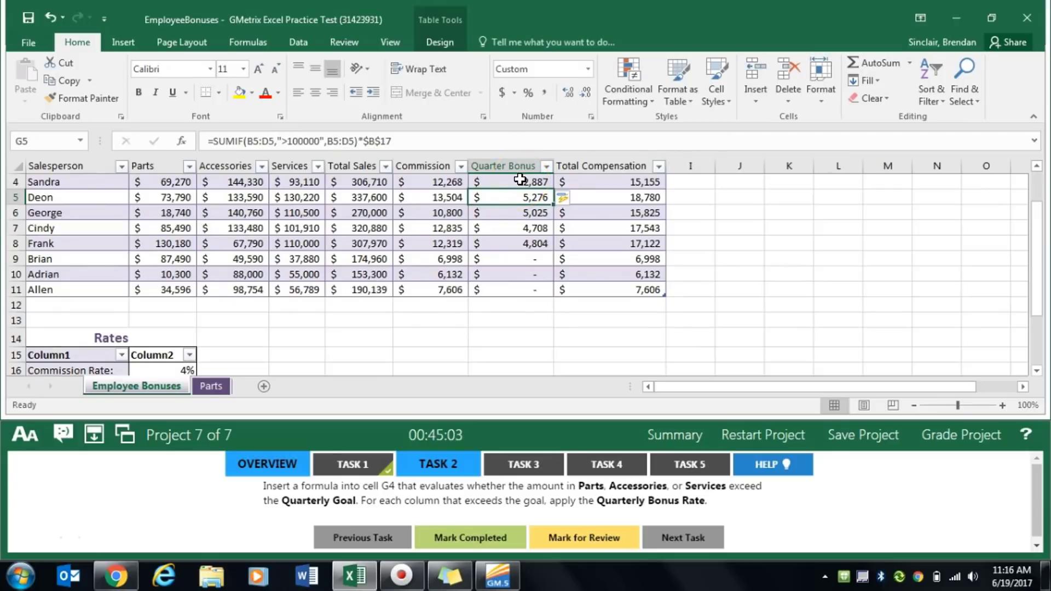
click(529, 181)
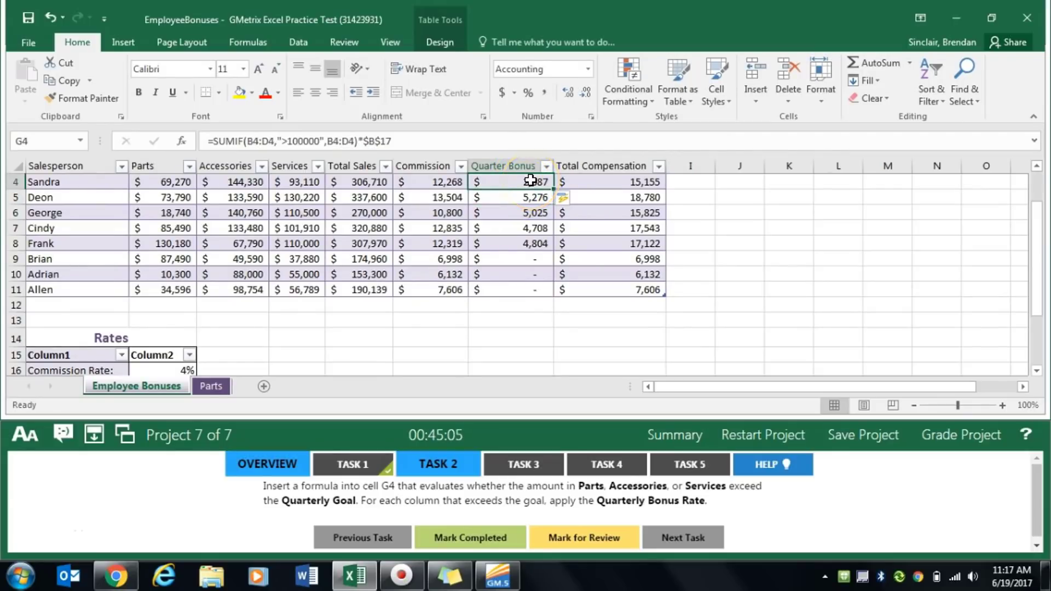
click(529, 182)
mouse_move(1035, 238)
mouse_down()
mouse_move(1029, 300)
mouse_move(1040, 228)
mouse_up()
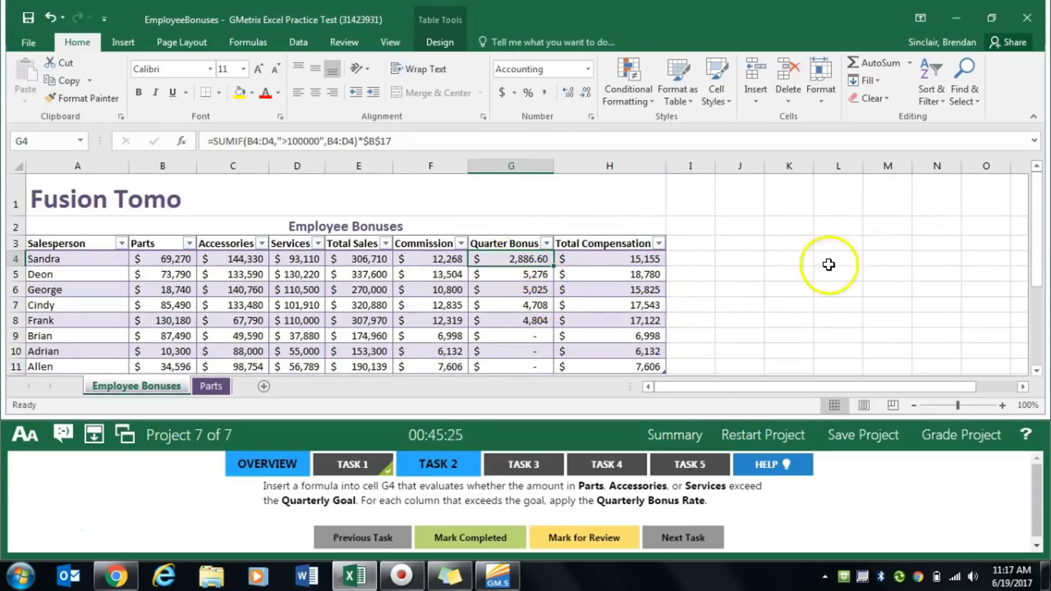
- Check the Quarter Bonus formula in G5 against the Quarter Bonus Rate and Quarterly Goal cells in the Rates table
drag(1040, 208, 1035, 288)
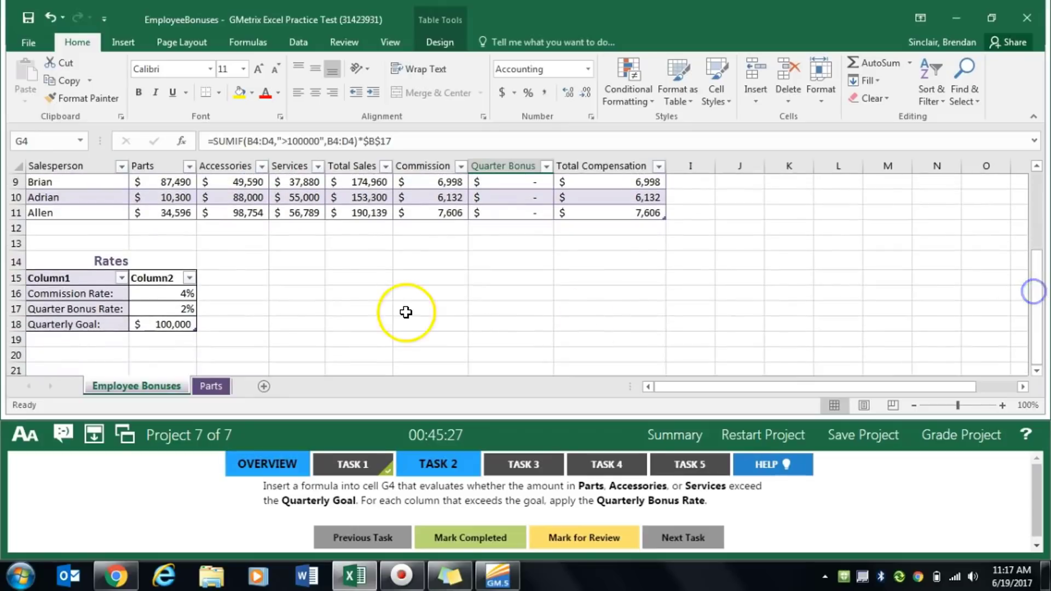
click(158, 329)
scroll(658, 329, up, 3)
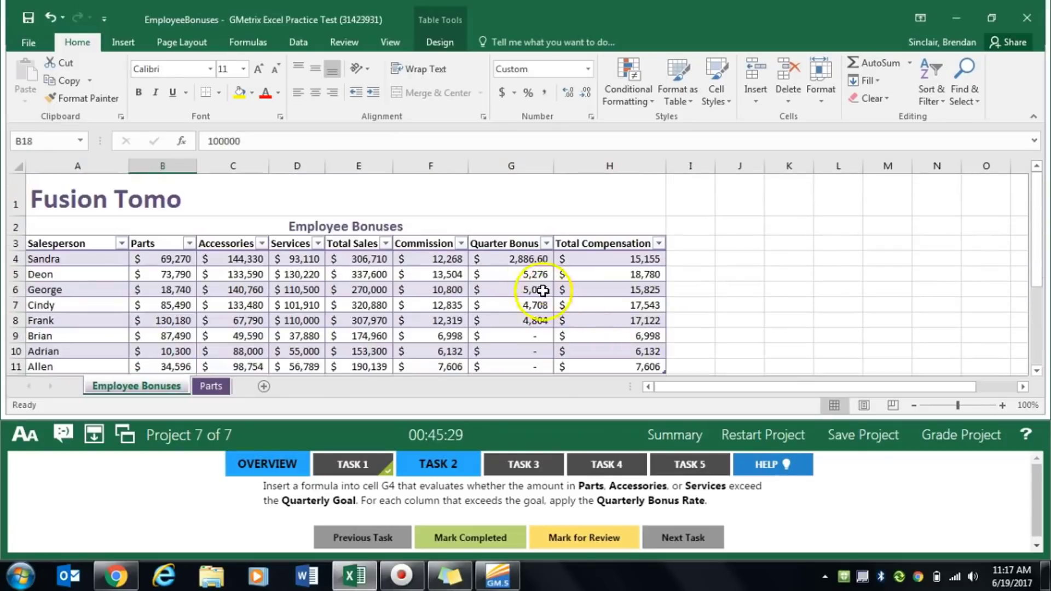
click(536, 273)
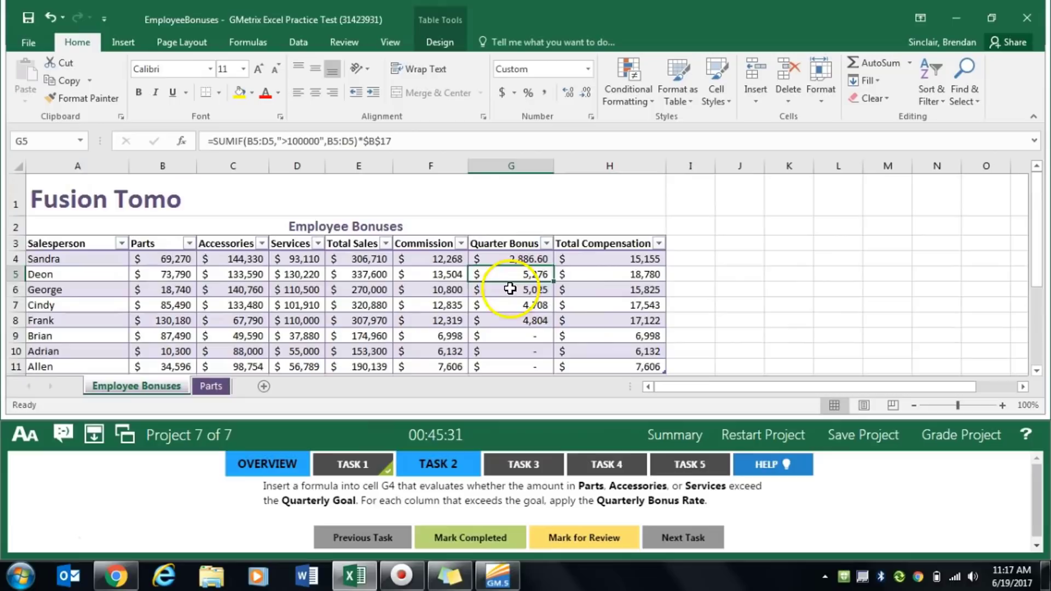
scroll(197, 357, down, 4)
drag(162, 274, 185, 291)
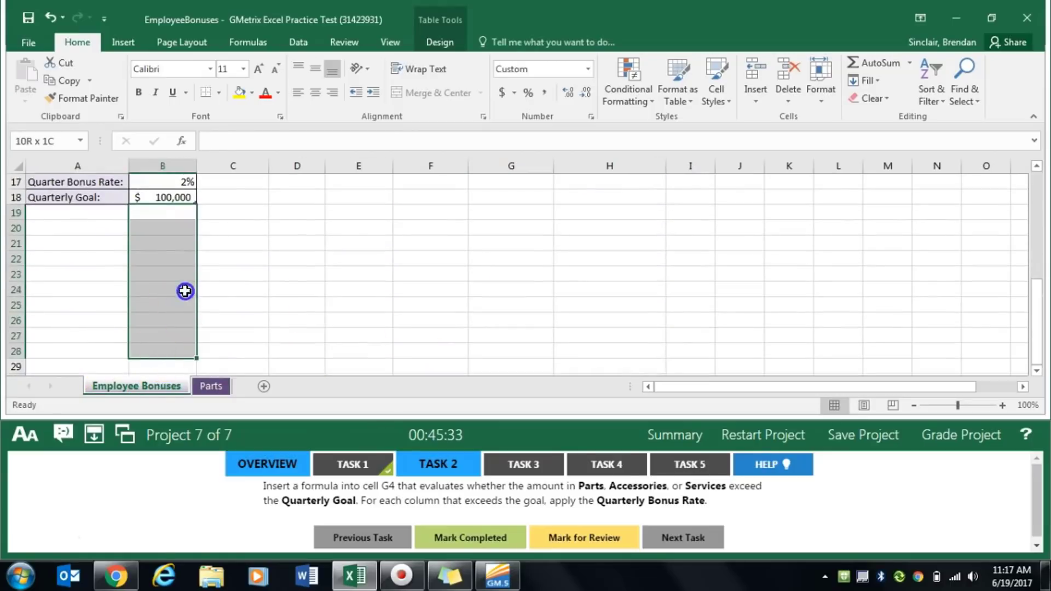
scroll(192, 274, up, 2)
click(183, 293)
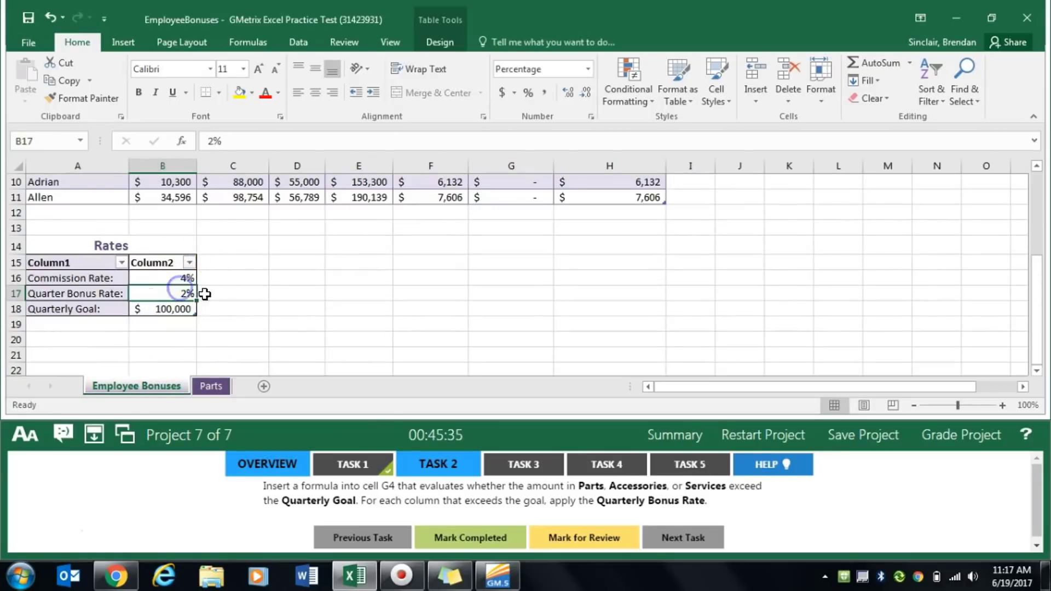
scroll(249, 280, up, 3)
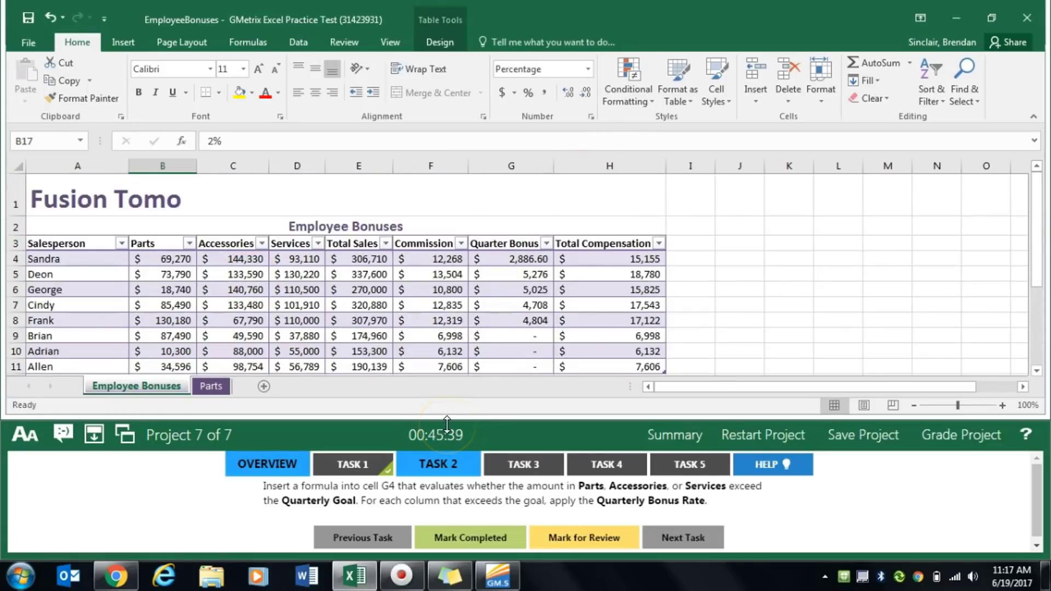
- Mark Task 2 completed with the G4 formula in place, and open Task 3
click(512, 260)
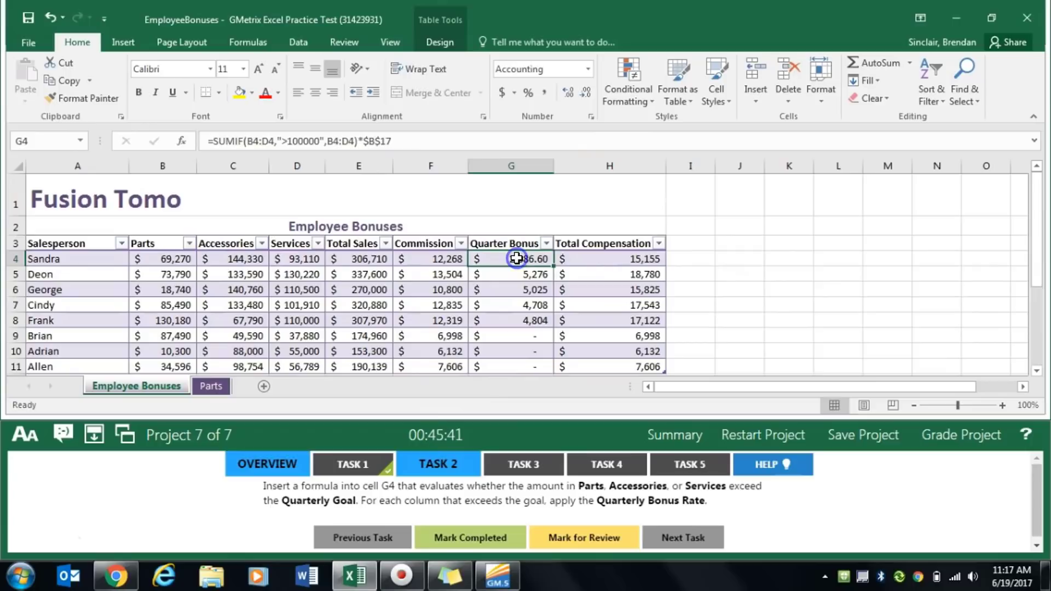
click(470, 538)
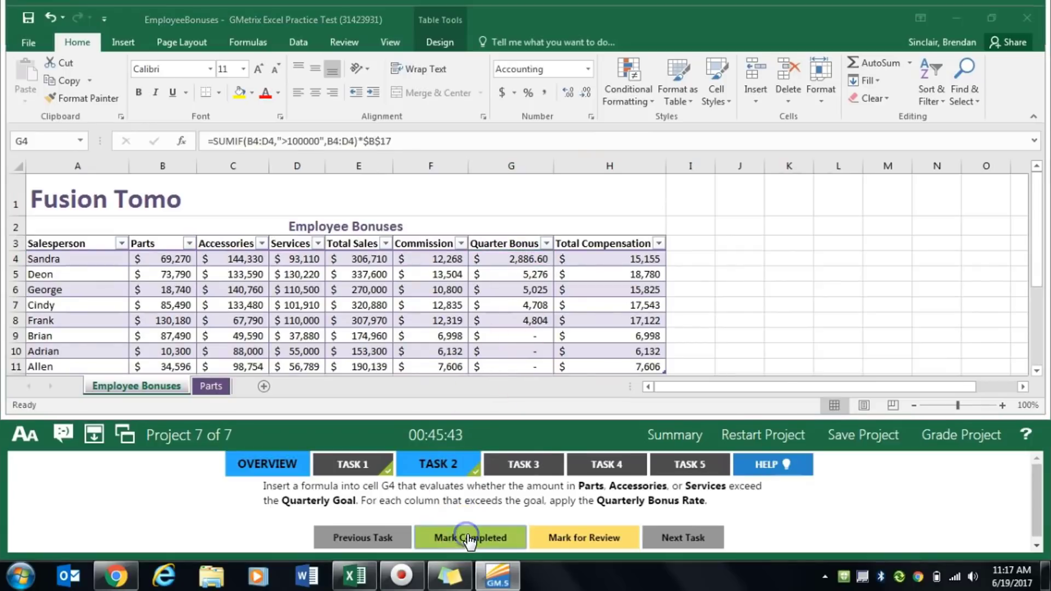
click(531, 465)
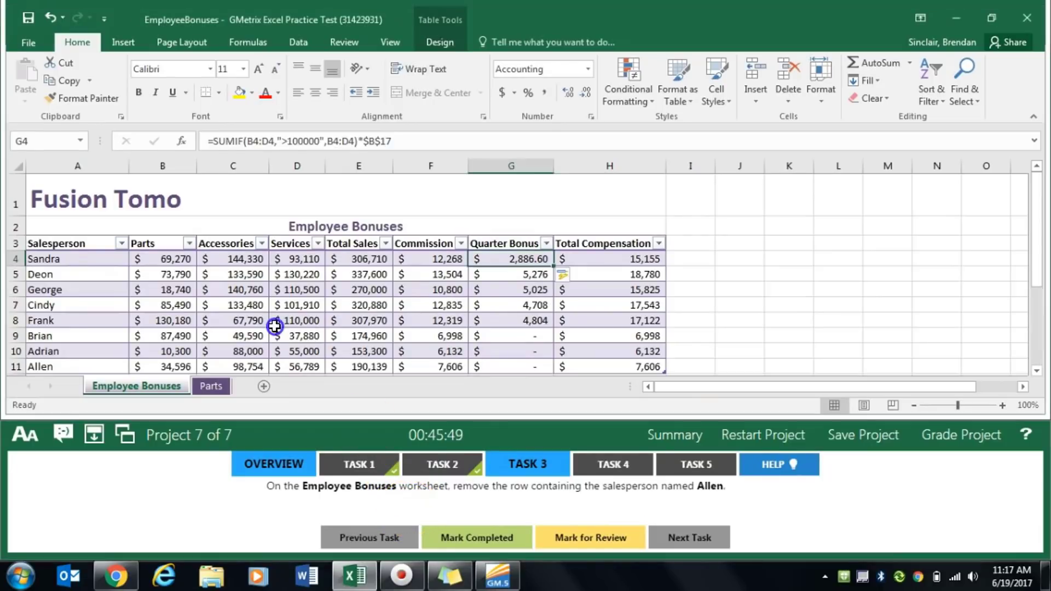
- Delete row 11, the last salesperson's row, from the Employee Bonuses worksheet, and mark Task 3 completed
scroll(275, 326, down, 2)
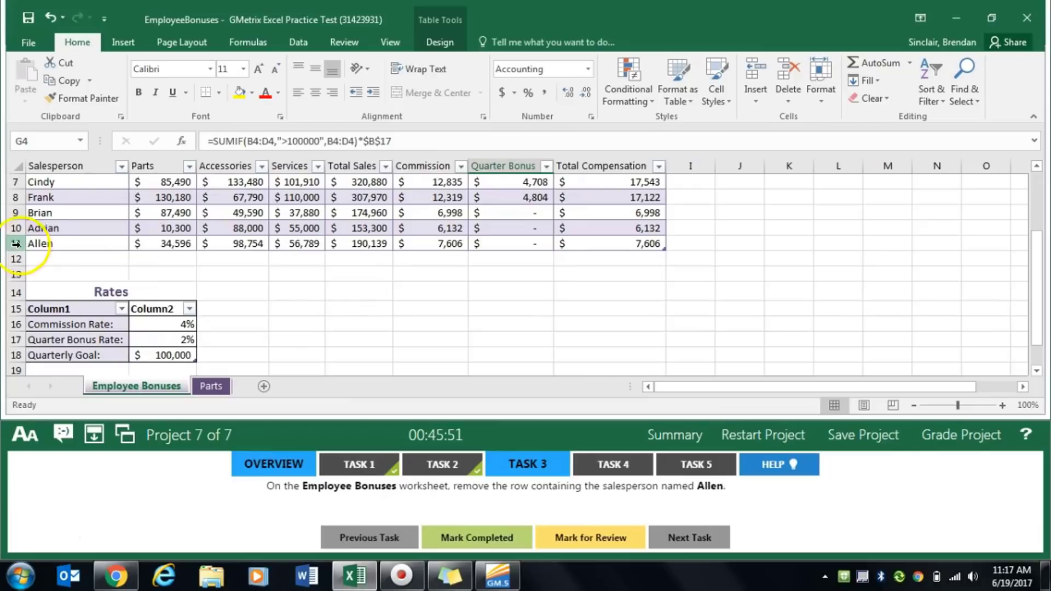
click(13, 244)
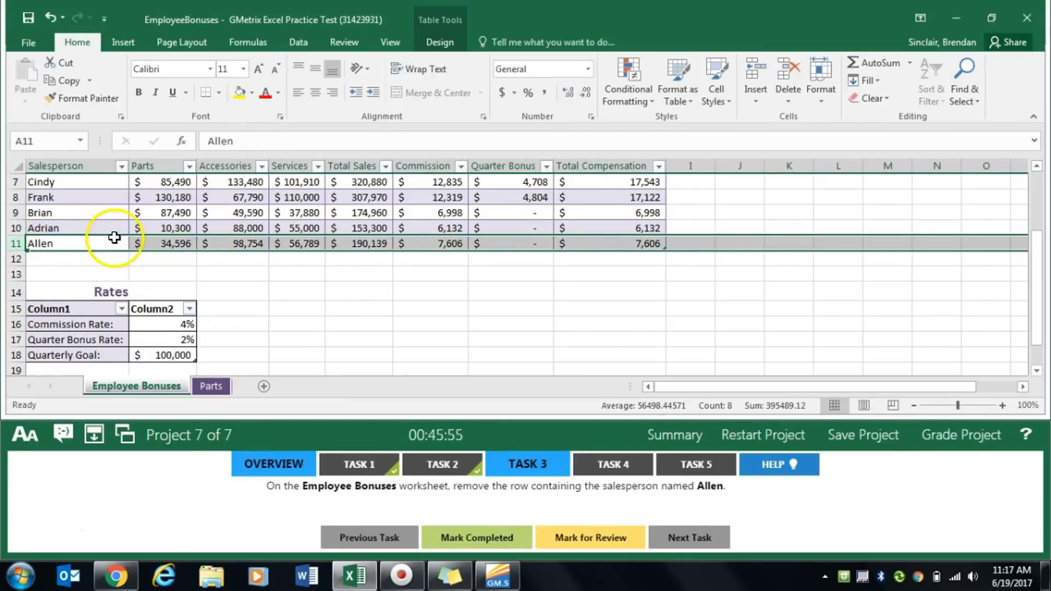
right_click(13, 243)
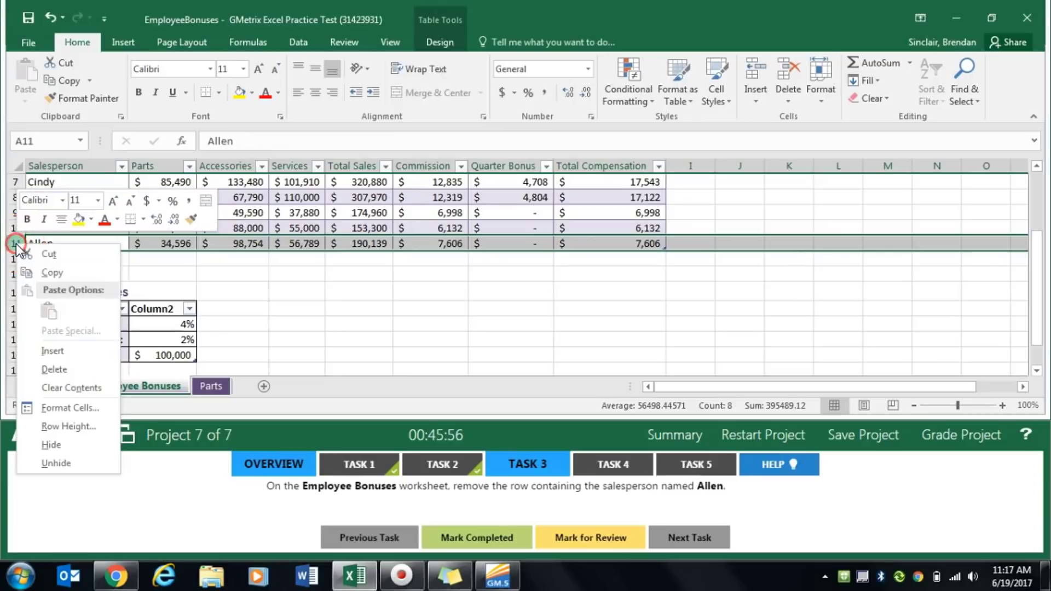
click(83, 367)
scroll(228, 311, up, 1)
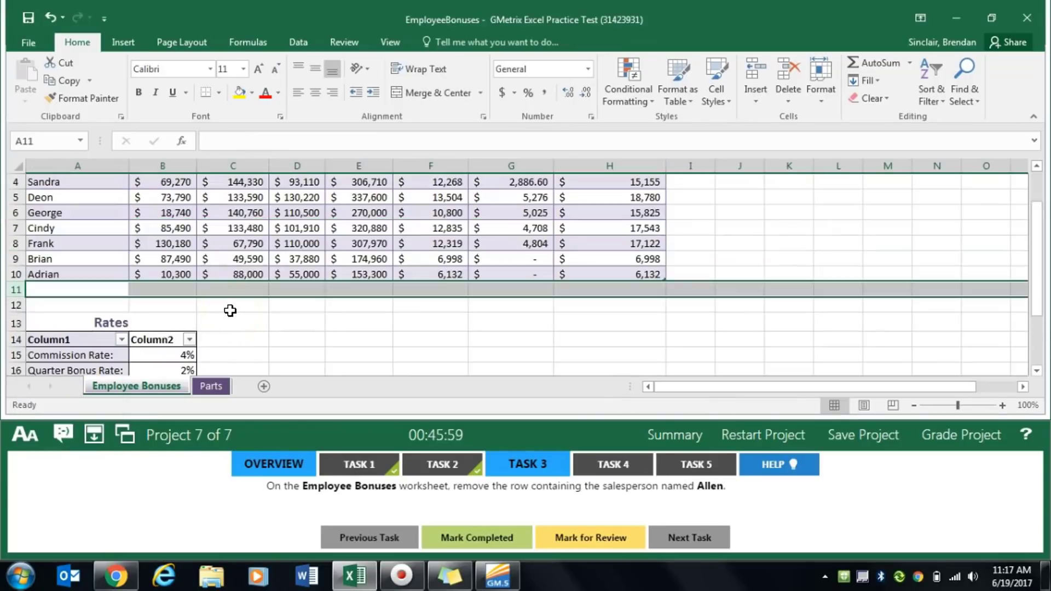
click(493, 550)
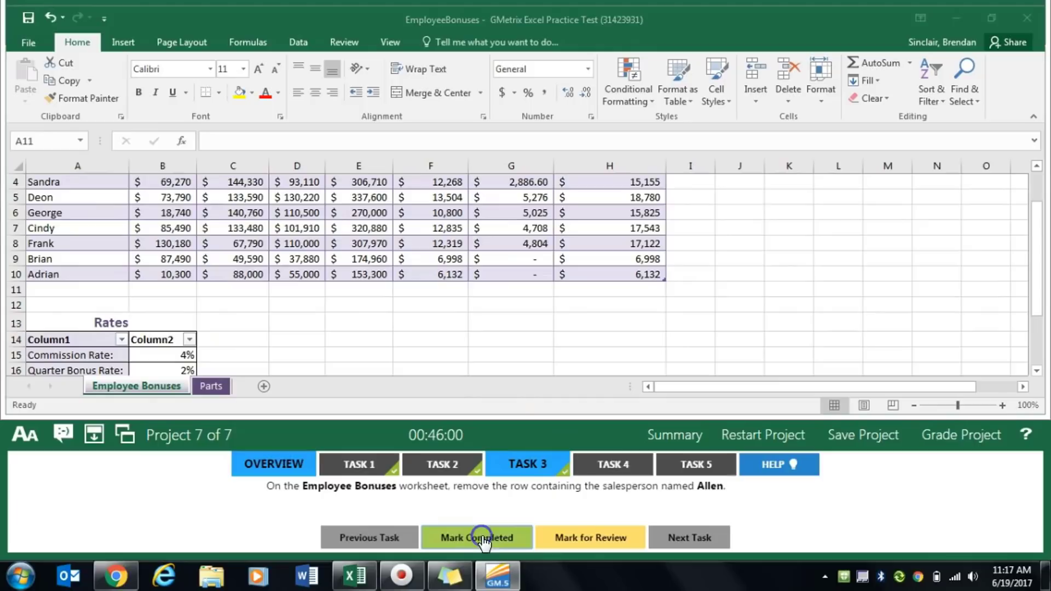
- For Task 4, turn off the header row of the Rates table on Employee Bonuses, and mark the task completed
click(629, 464)
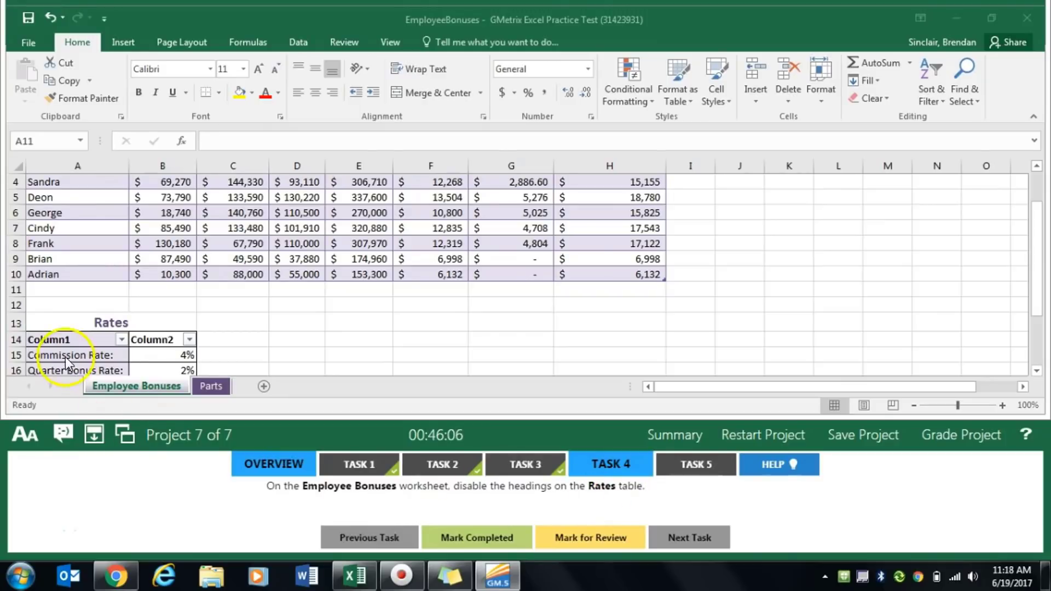
click(117, 369)
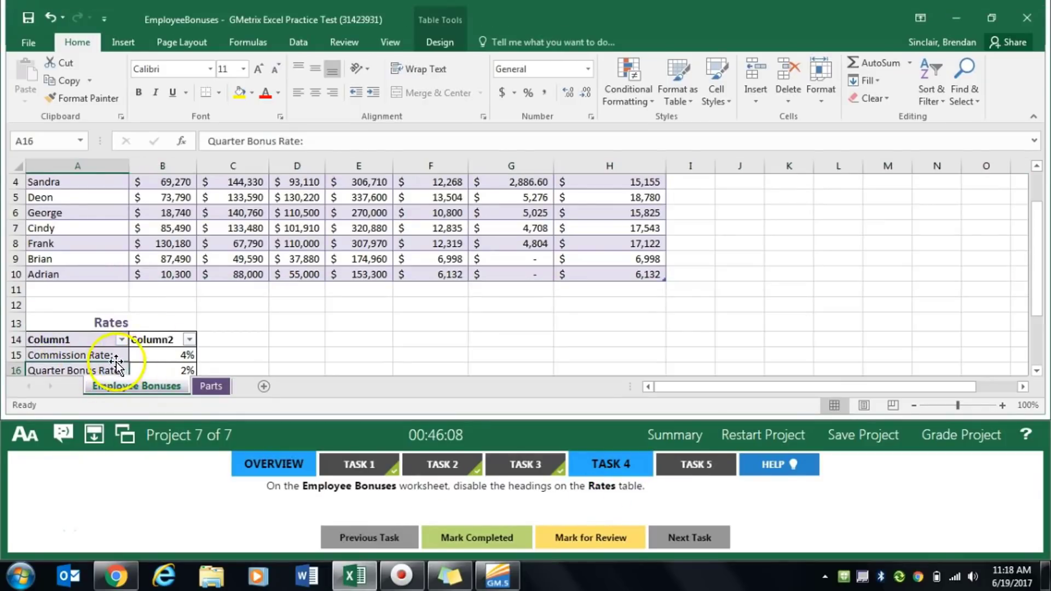
scroll(146, 352, down, 1)
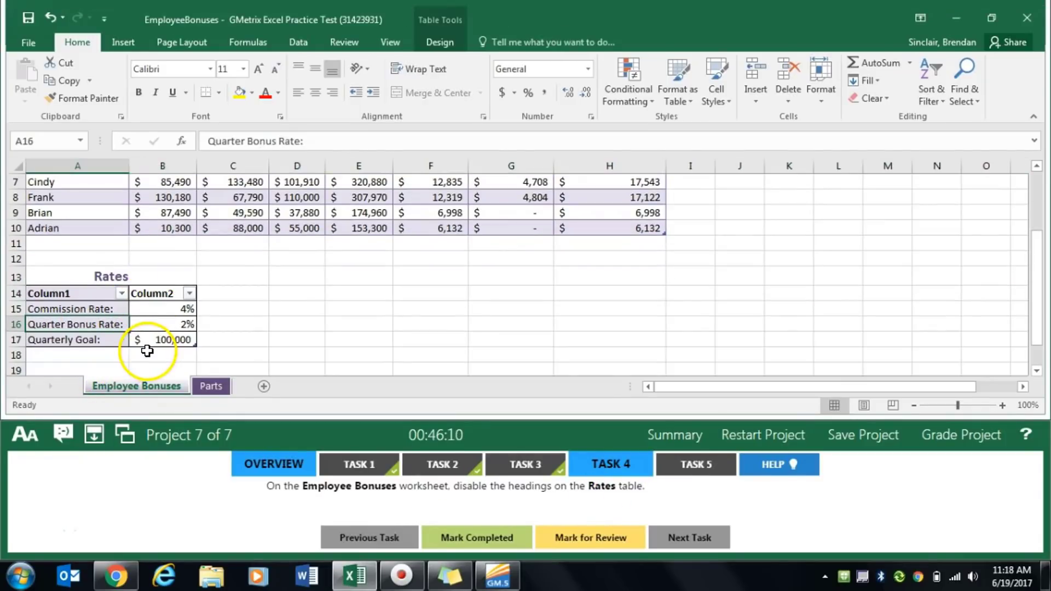
click(446, 44)
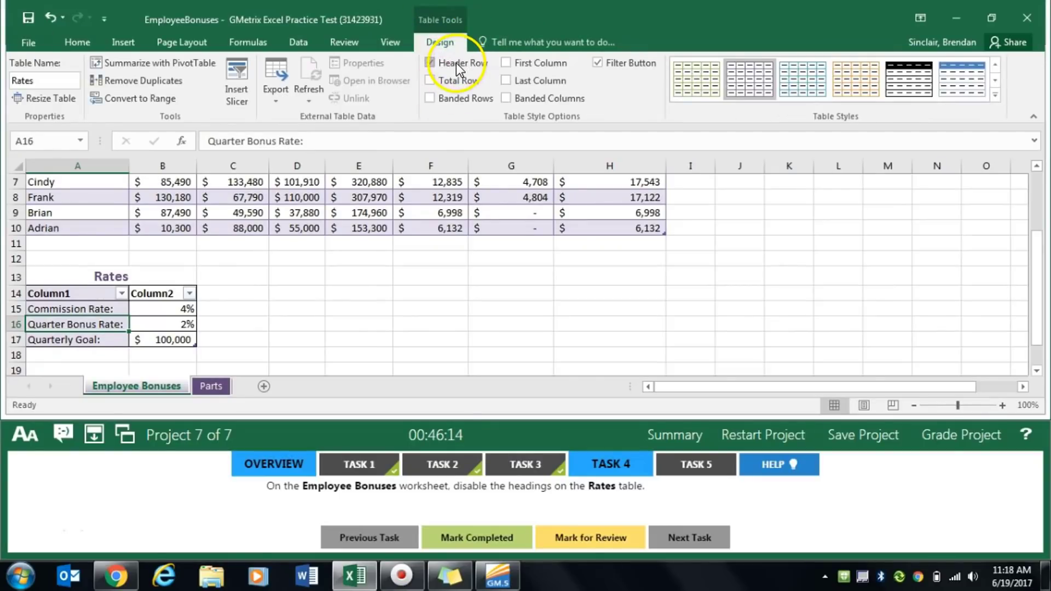
click(464, 64)
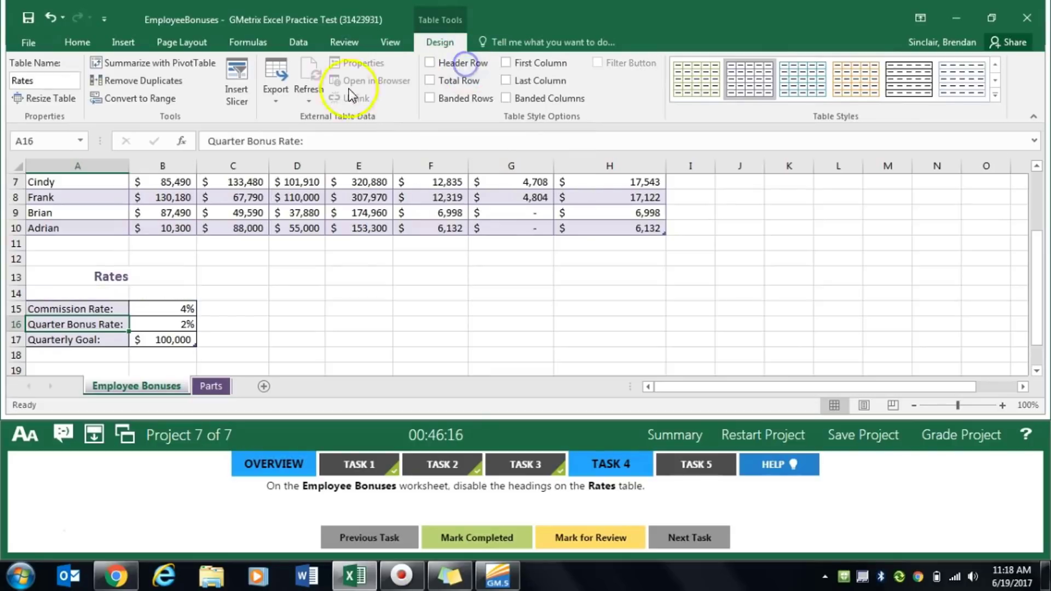
click(479, 537)
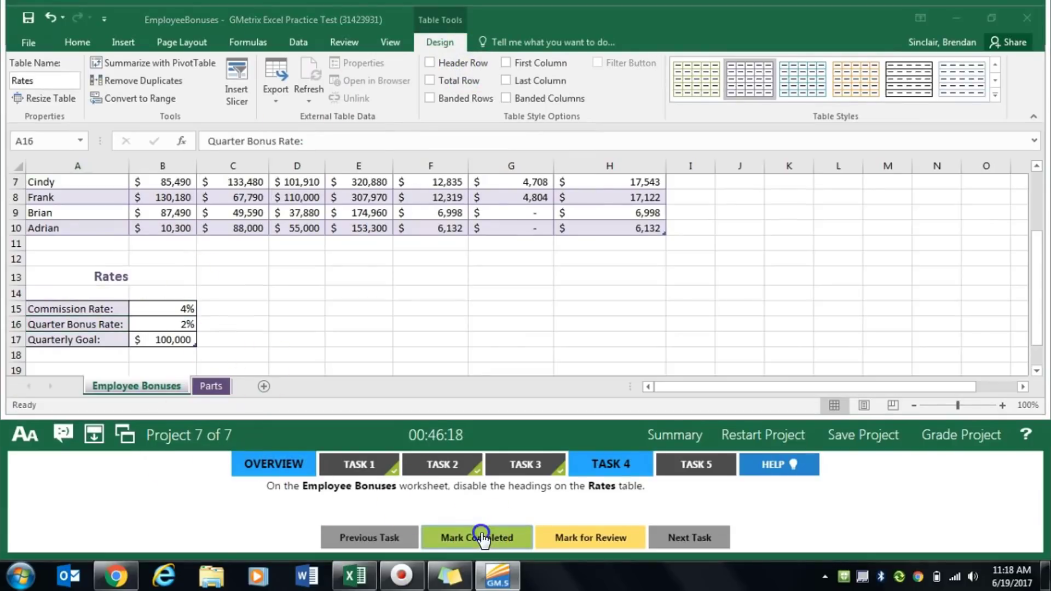
- For Task 5, insert a line sparkline in cell F4 of the Parts worksheet from the Jan to Mar data range B4:D4
click(699, 463)
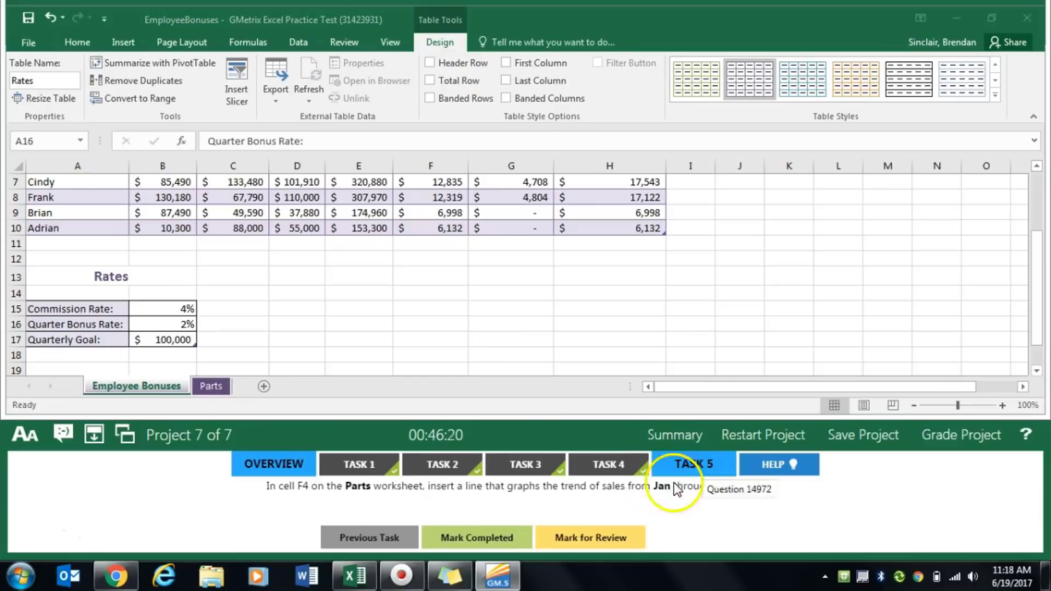
click(211, 386)
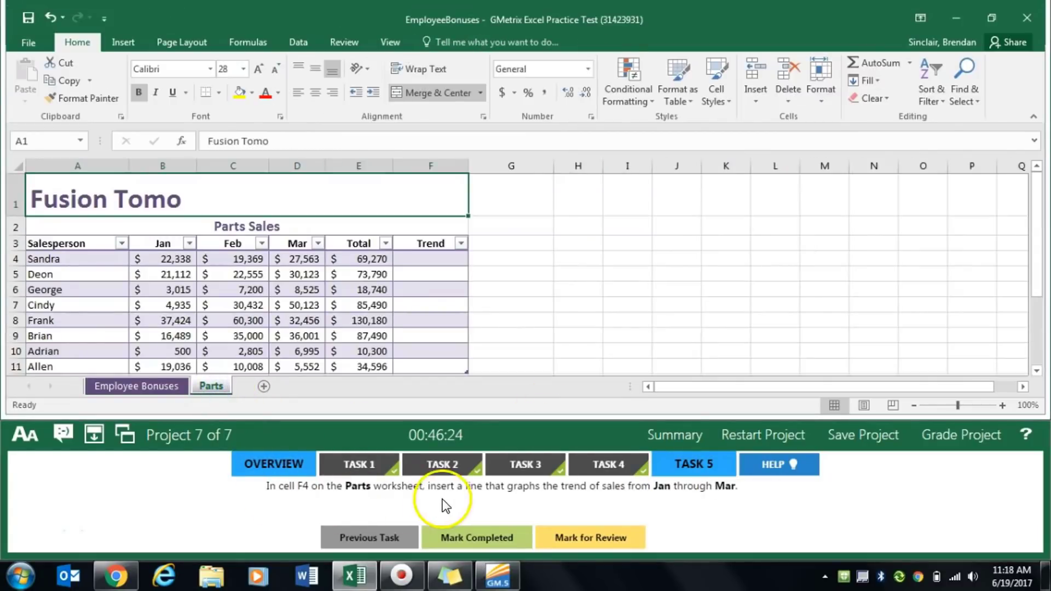
click(425, 262)
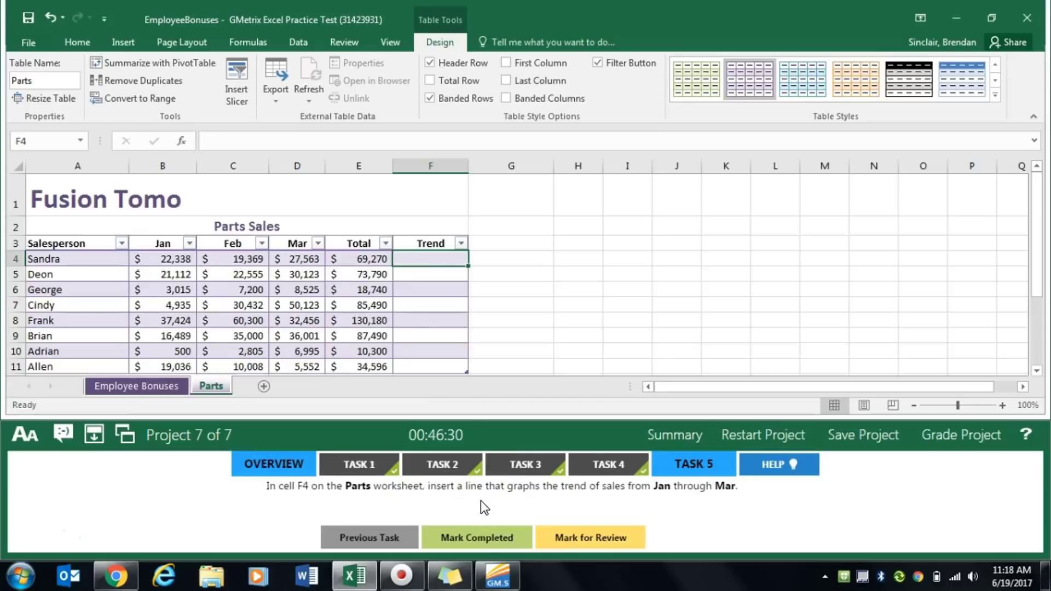
click(419, 256)
click(127, 42)
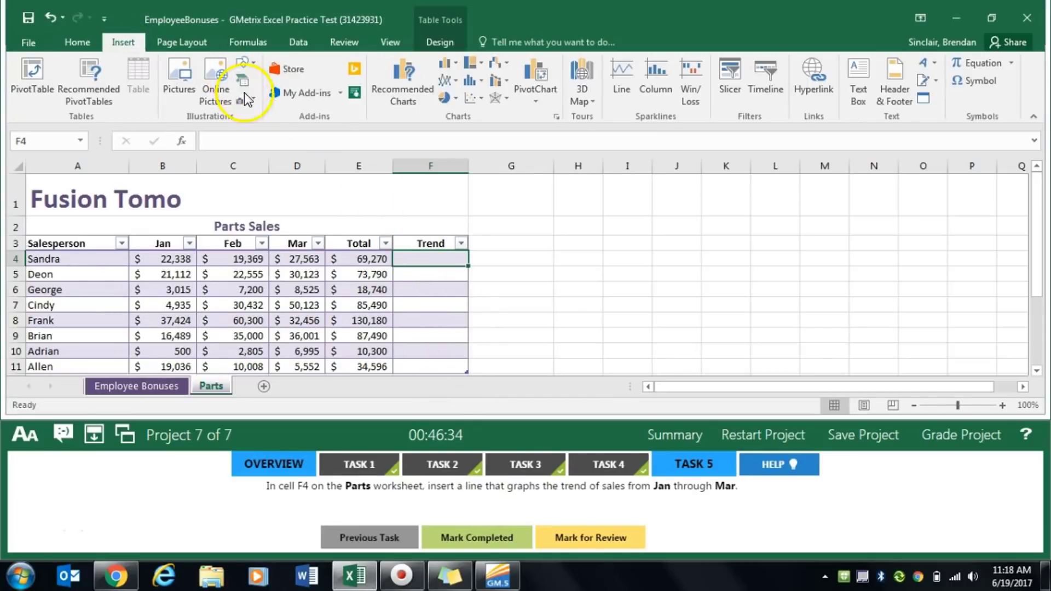
click(614, 98)
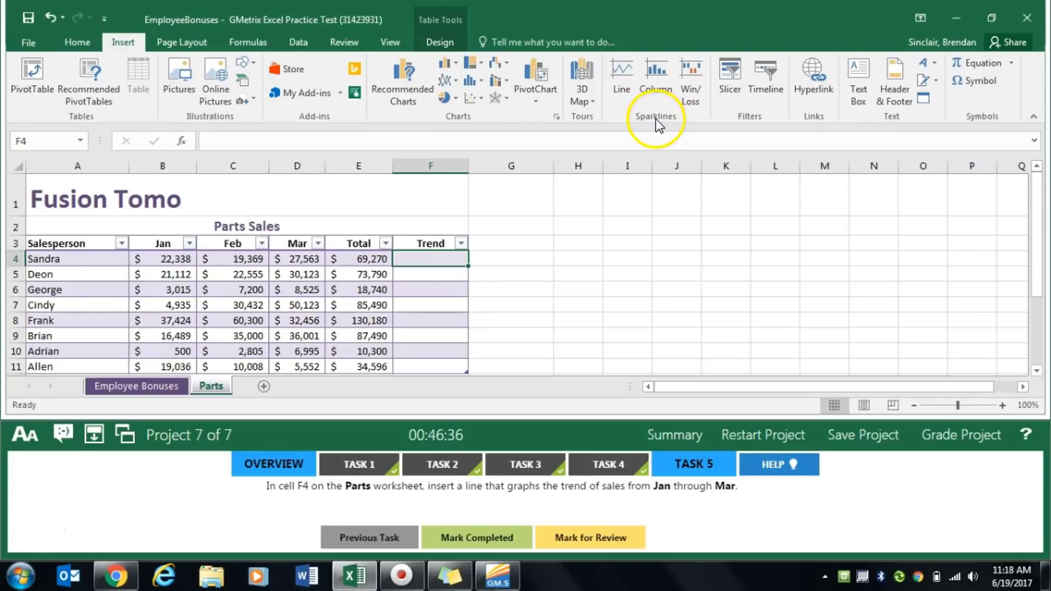
click(626, 87)
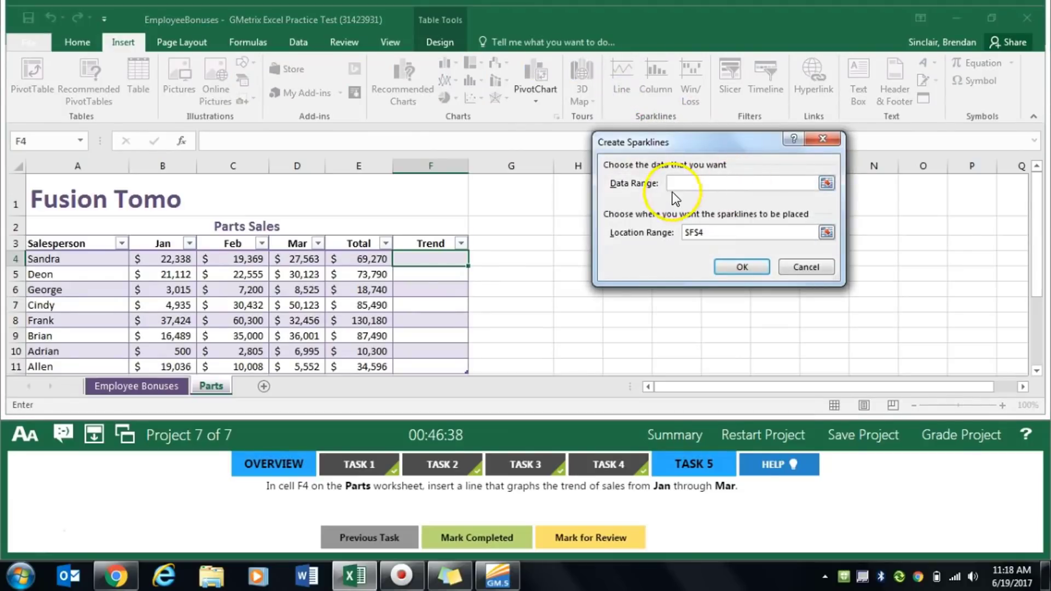
drag(163, 257, 299, 259)
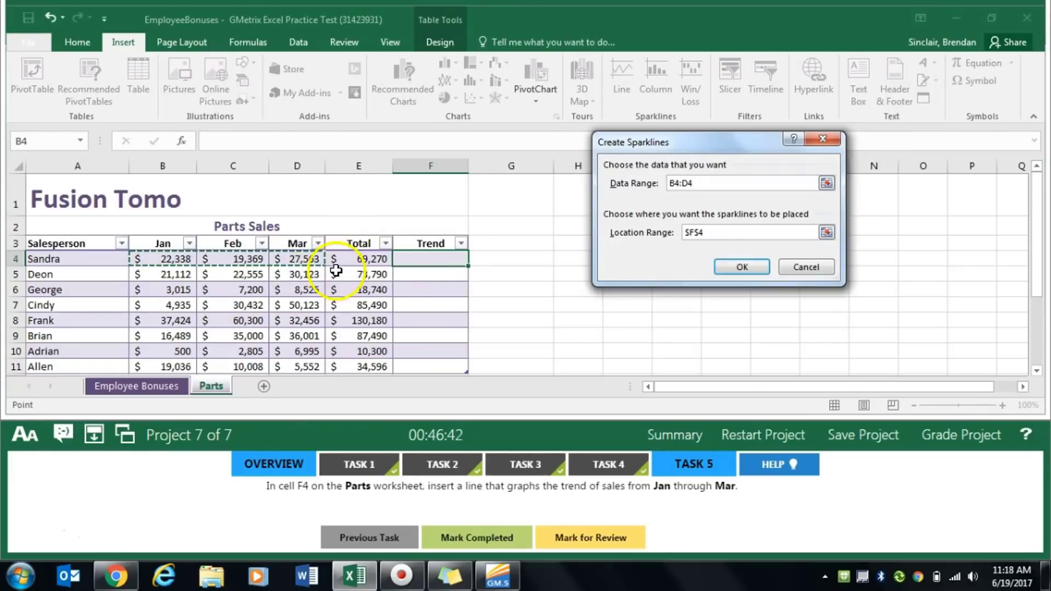
click(743, 268)
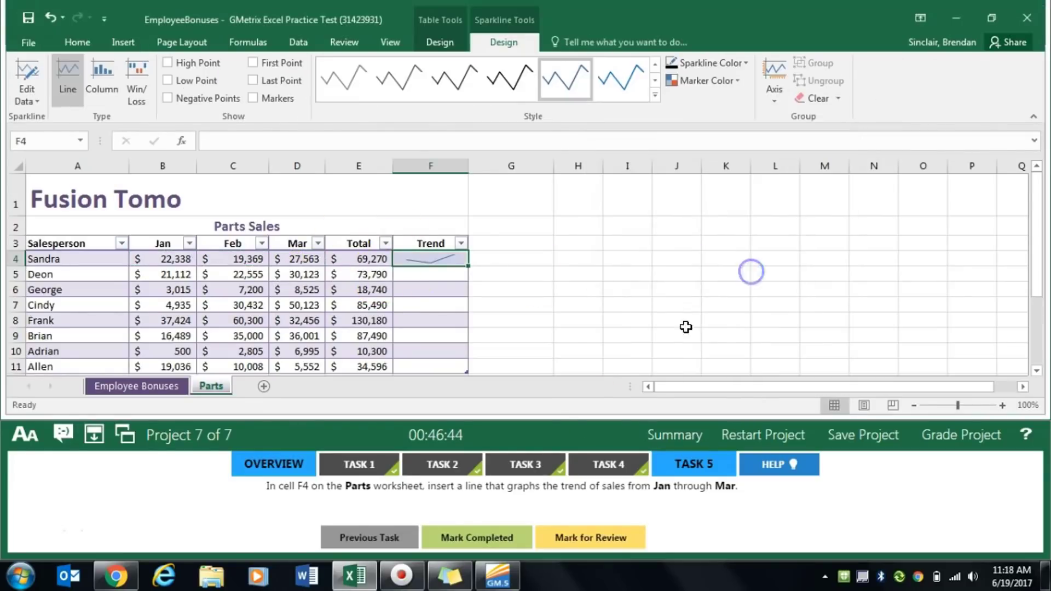